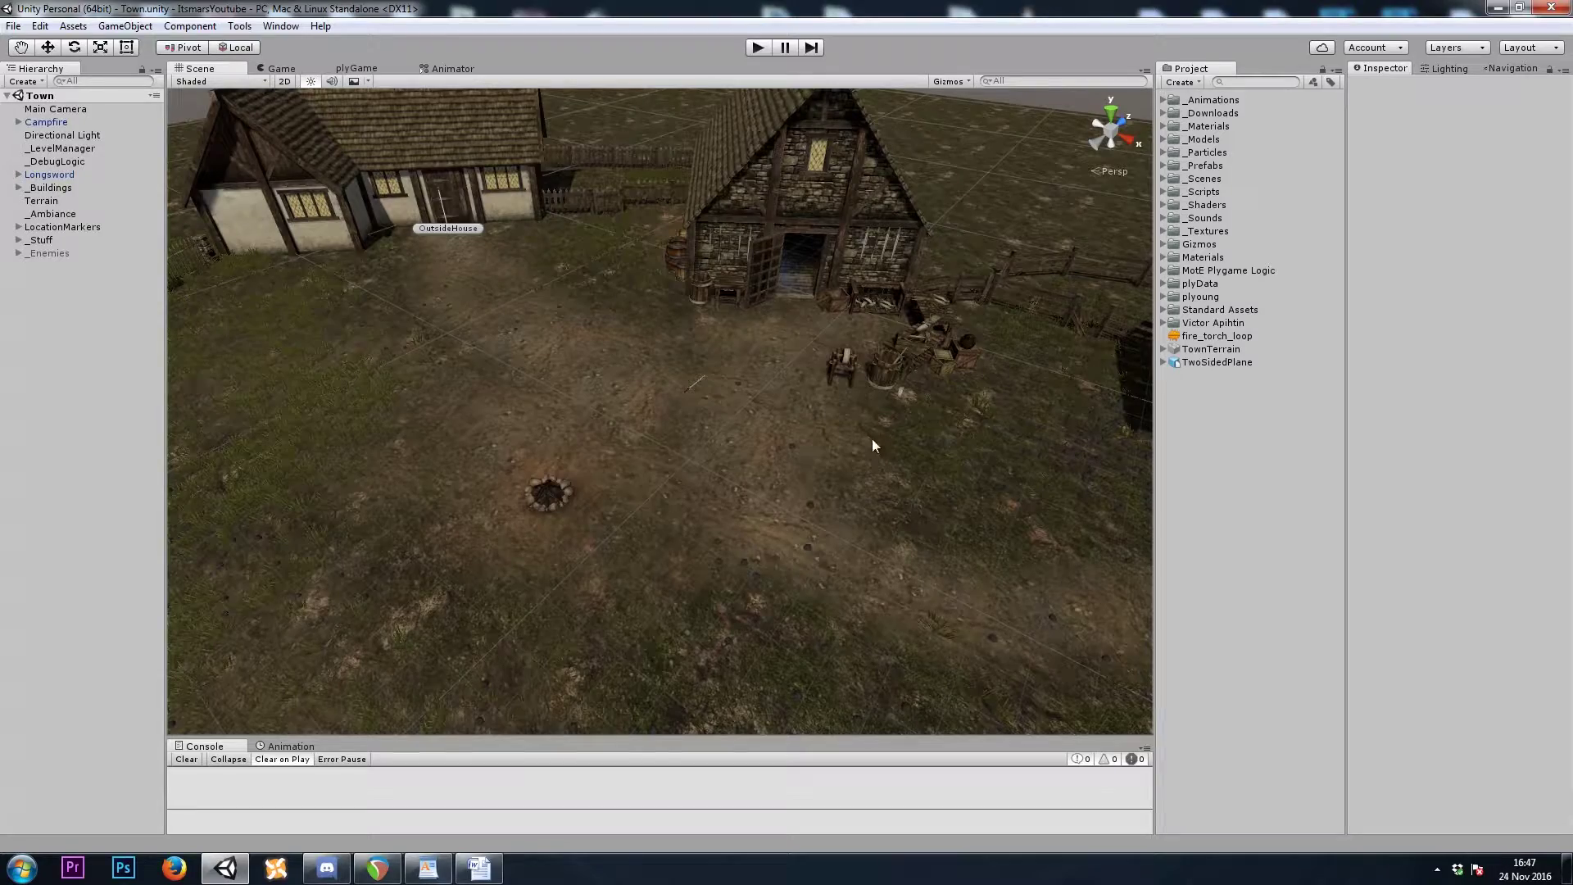
# - Add a new cube and place it inside the smithy doorway
pyautogui.moveTo(872, 439); pyautogui.dragTo(813, 331, button='right')
pyautogui.press('w')
pyautogui.press('w')
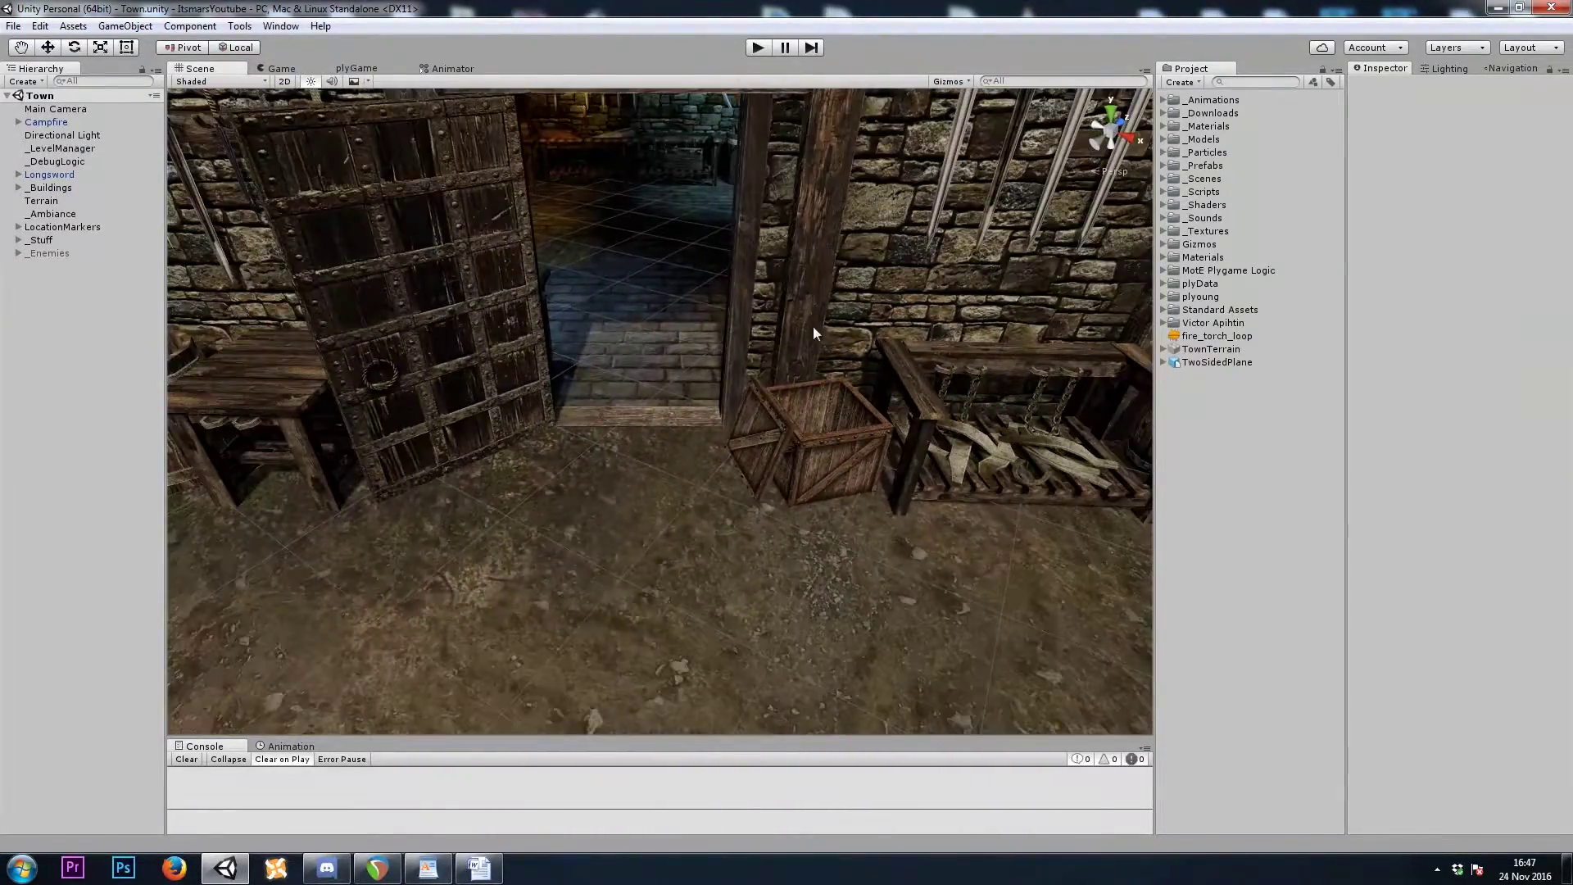
pyautogui.rightClick(61, 344)
pyautogui.moveTo(118, 496)
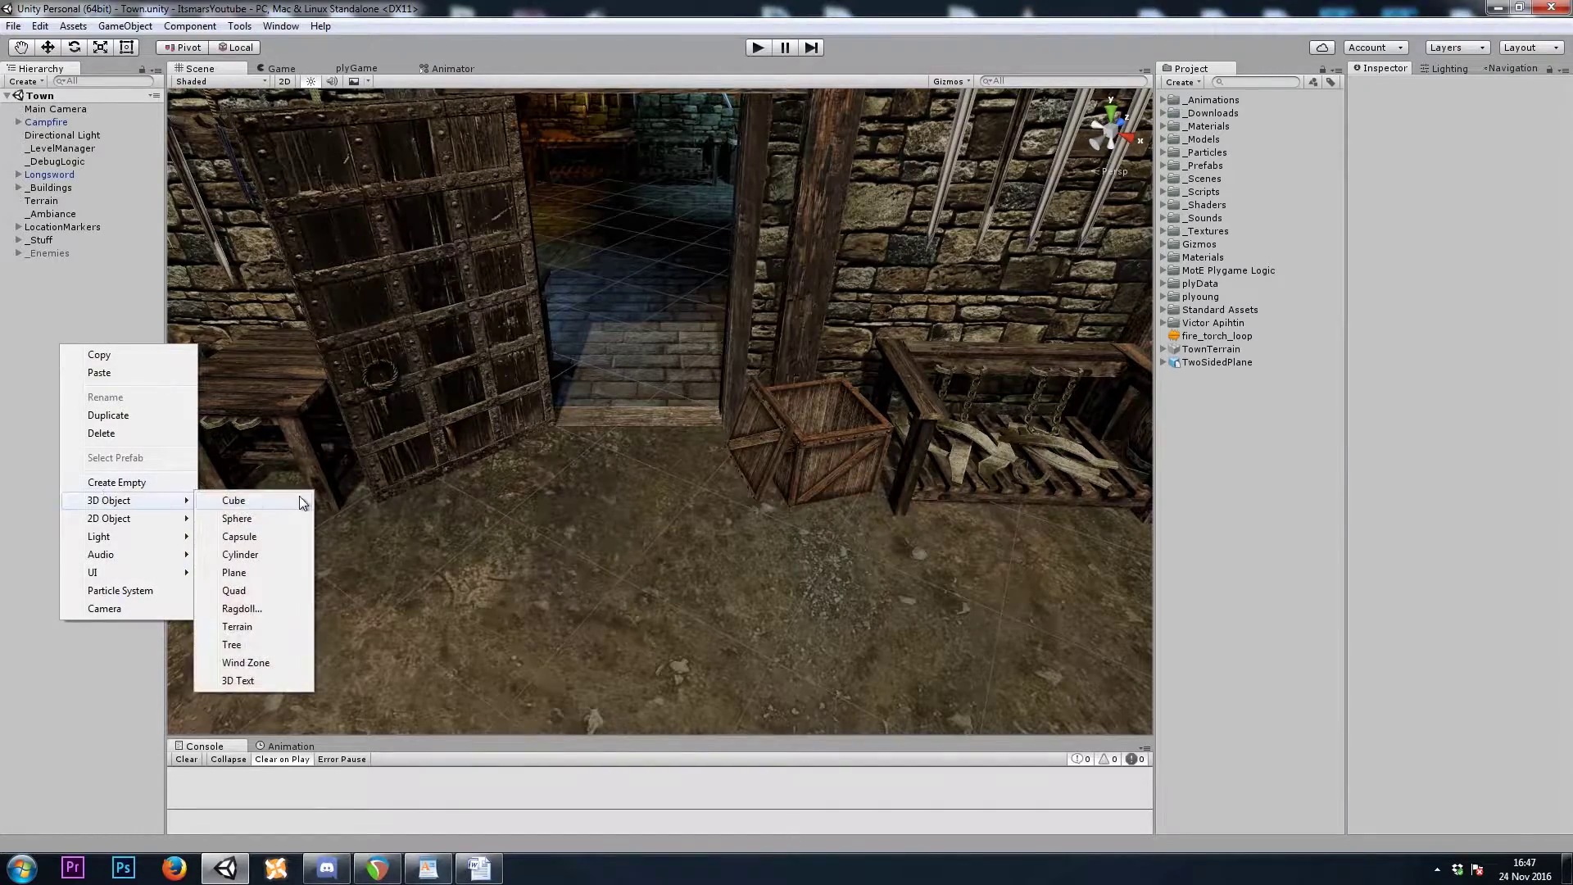
pyautogui.click(298, 500)
pyautogui.moveTo(665, 490); pyautogui.dragTo(689, 320, button='right')
pyautogui.press('w')
pyautogui.hotkey('ctrl', 'shift', 'f')
pyautogui.press('f')
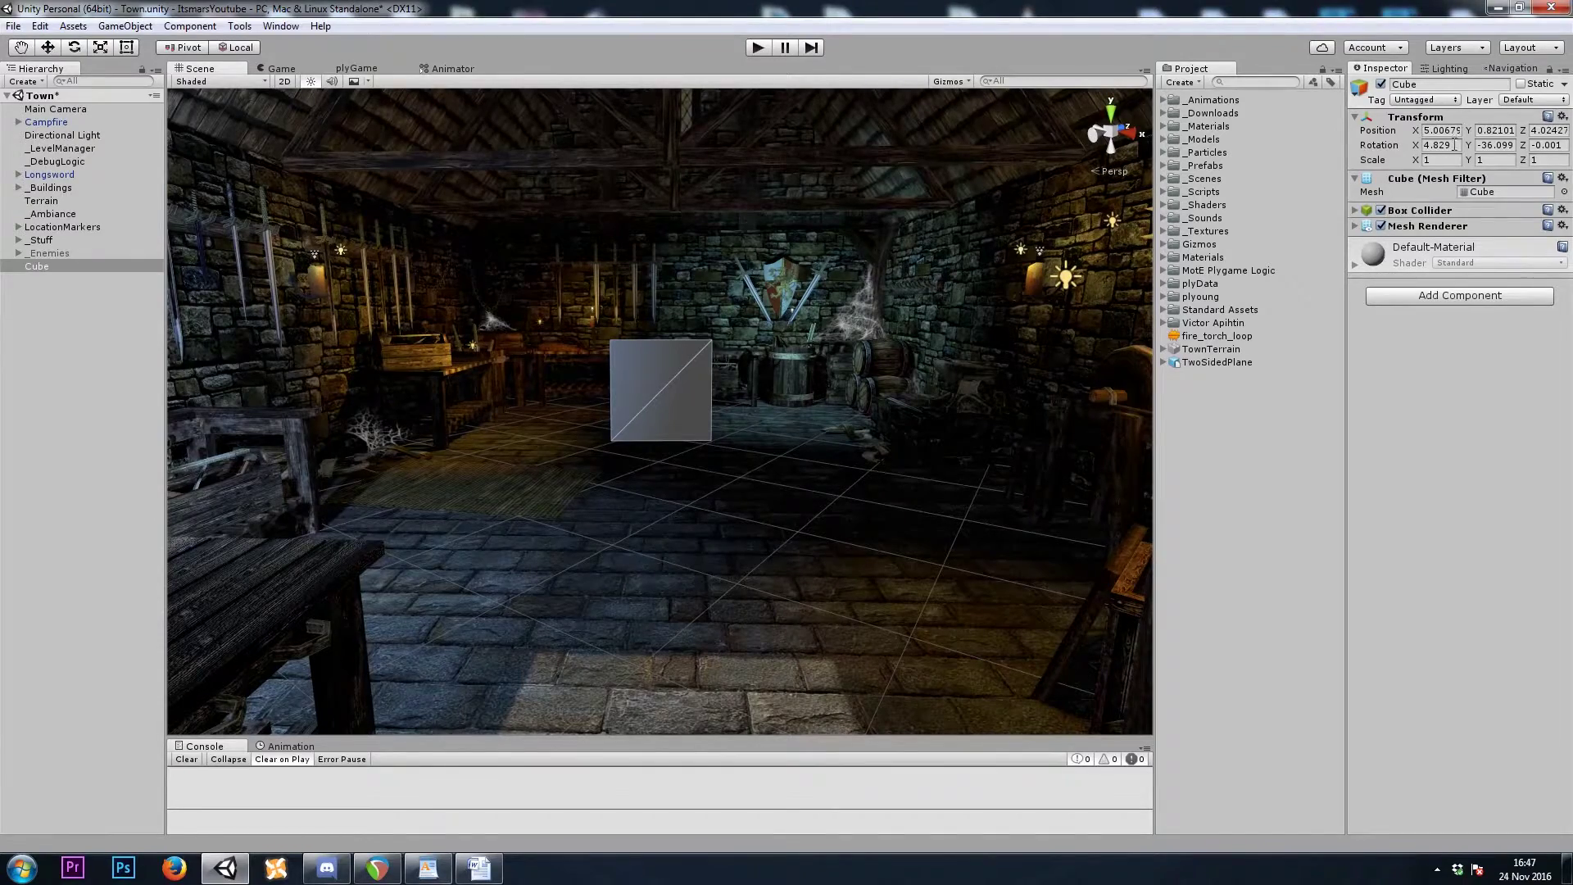
# - Reset the cube's rotation to 0, 0, 0
pyautogui.click(1454, 145)
pyautogui.write('0')
pyautogui.press('Tab')
pyautogui.write('0')
pyautogui.press('Tab')
pyautogui.write('0')
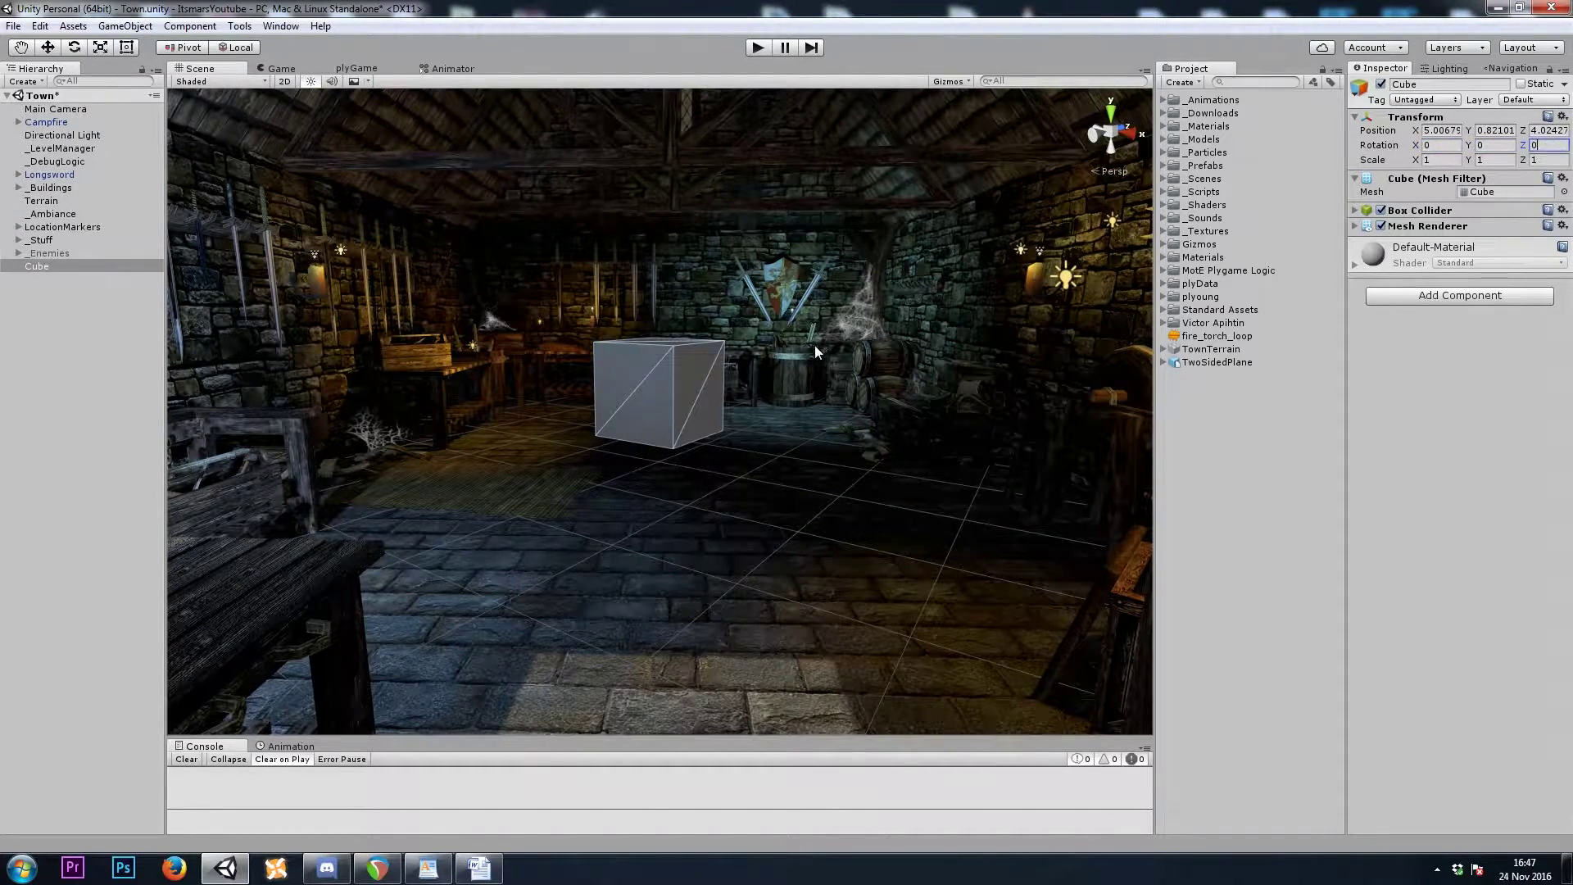
# - Rotate the cube to -33.77° on Y and flatten it into a 5.06 × 0.50 × 7.95 slab
pyautogui.moveTo(827, 311); pyautogui.dragTo(834, 381, button='right')
pyautogui.press('s')
pyautogui.press('e')
pyautogui.moveTo(653, 332); pyautogui.dragTo(677, 287)
pyautogui.press('w')
pyautogui.press('r')
pyautogui.moveTo(647, 206); pyautogui.dragTo(566, 302)
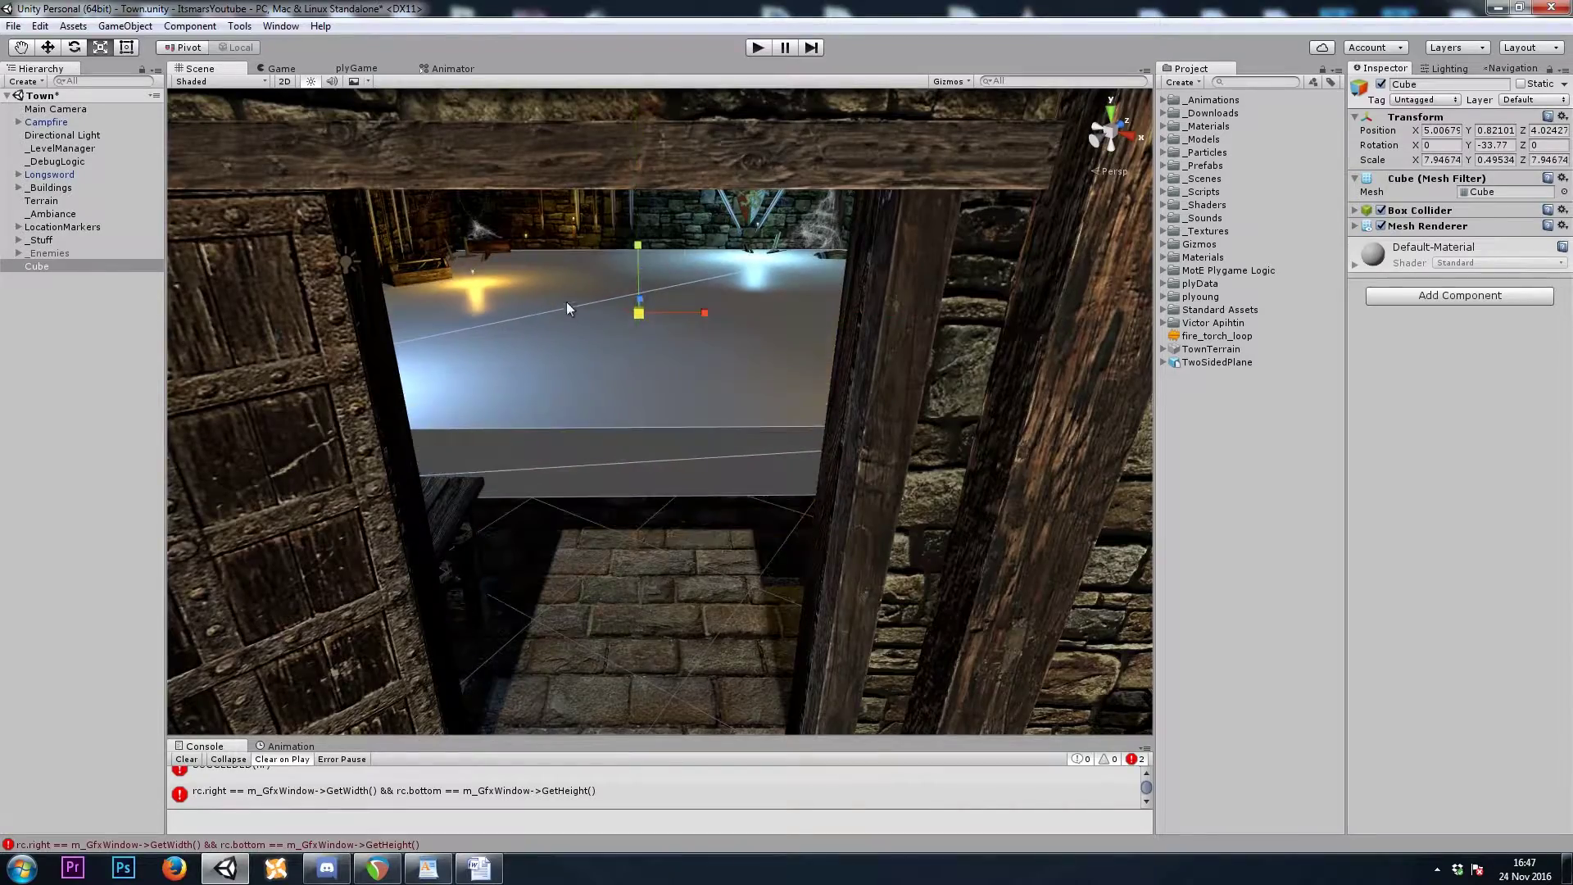
pyautogui.moveTo(714, 319); pyautogui.dragTo(685, 316)
pyautogui.keyDown('alt'); pyautogui.scroll(-5, 742, 354); pyautogui.keyUp('alt')
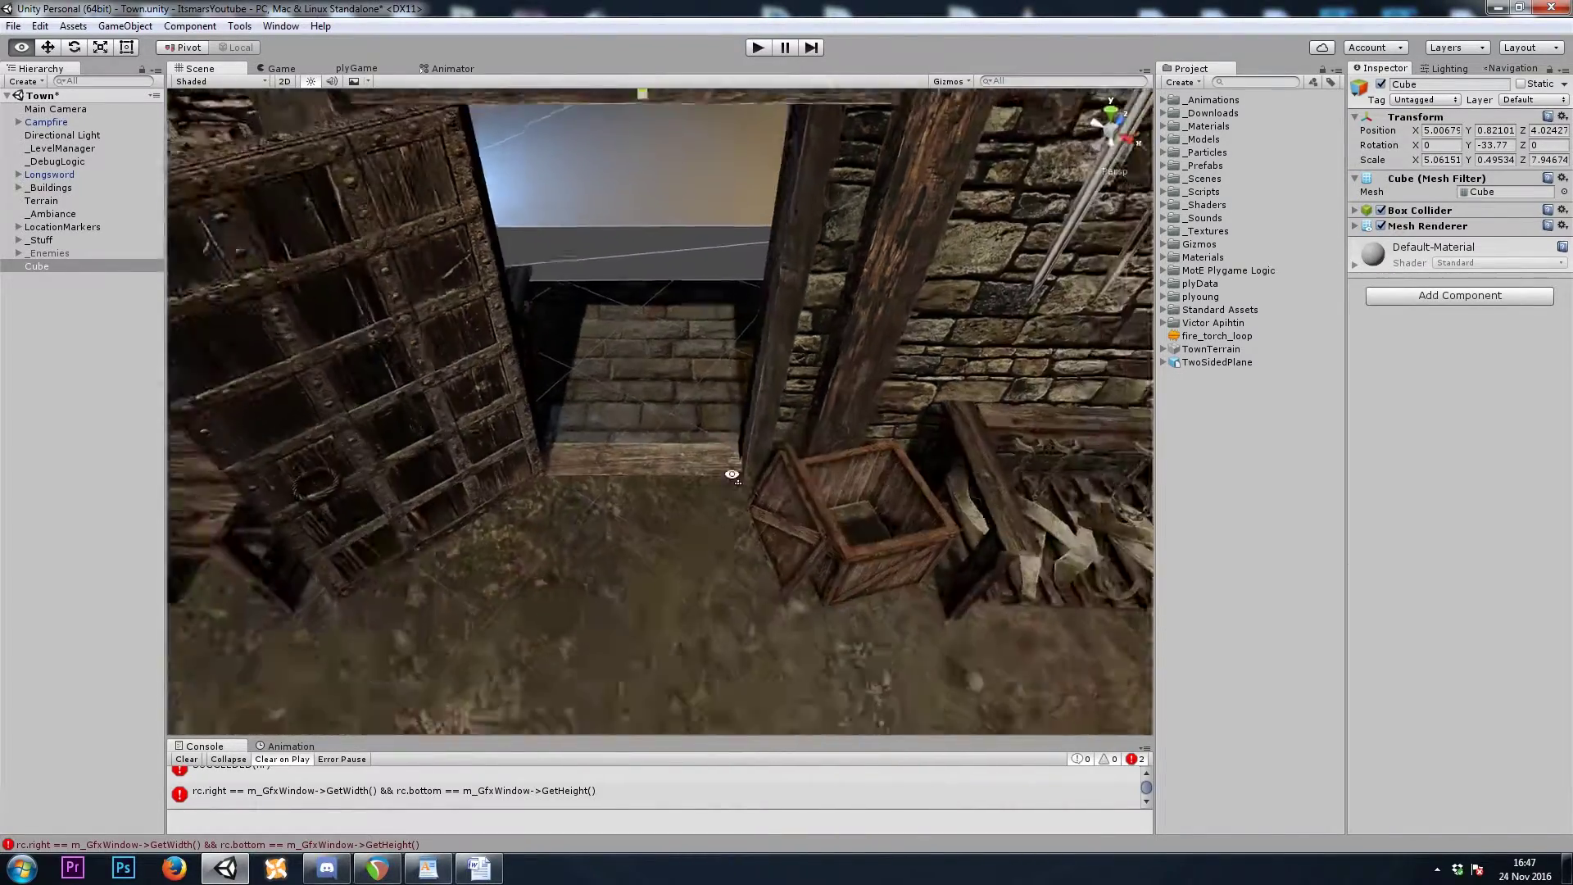
# - Hide the smithy's Roof object and look down into the roofless building
pyautogui.click(743, 354)
pyautogui.click(518, 227)
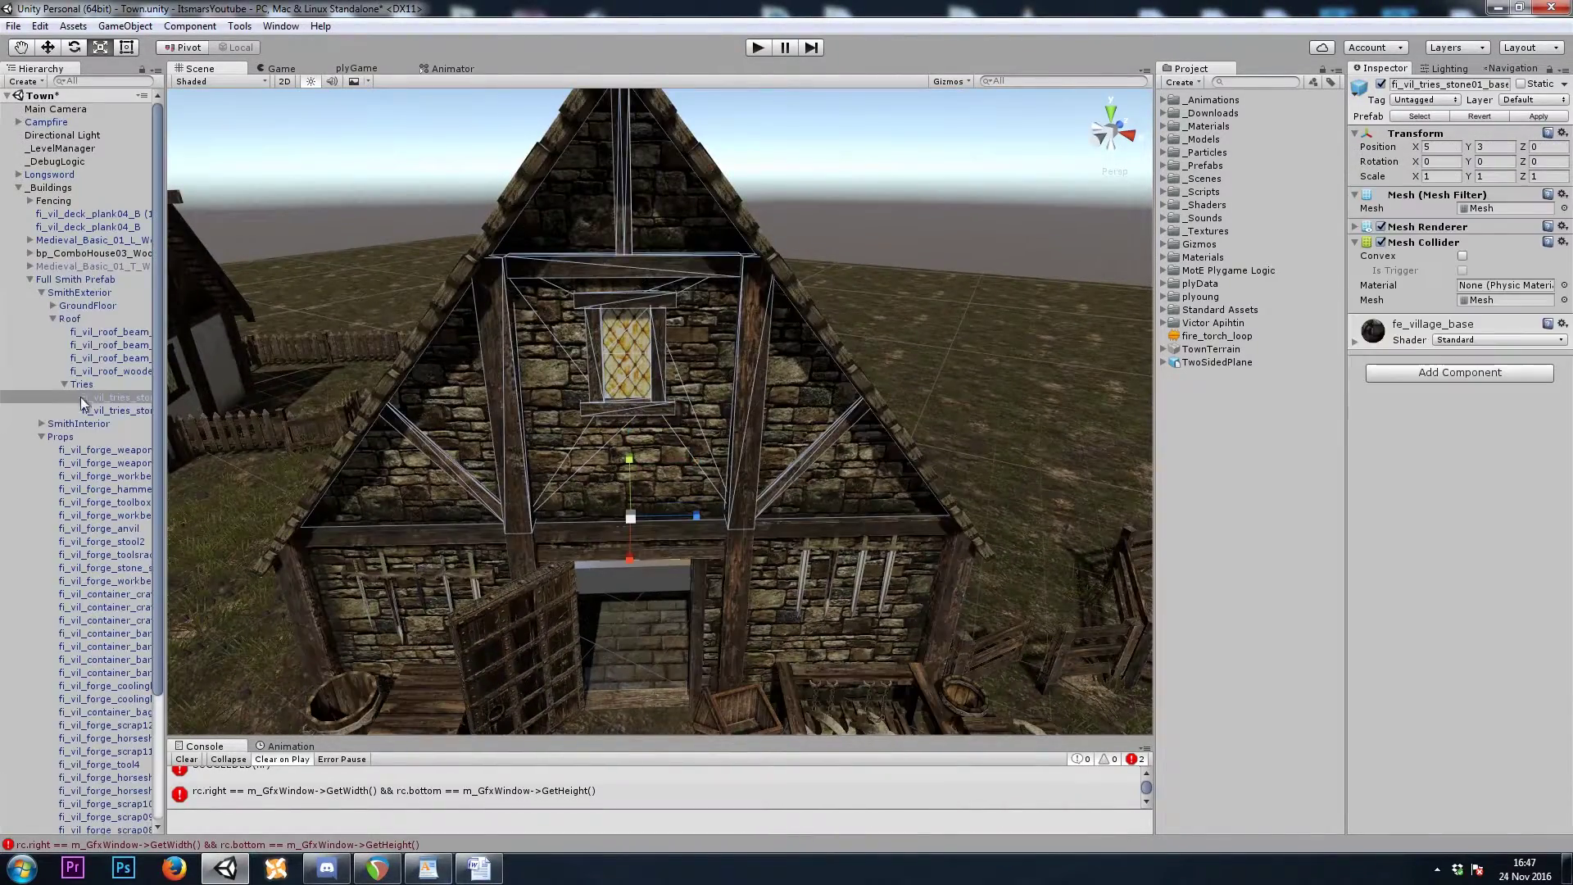
pyautogui.click(80, 384)
pyautogui.click(64, 384)
pyautogui.click(70, 319)
pyautogui.click(54, 319)
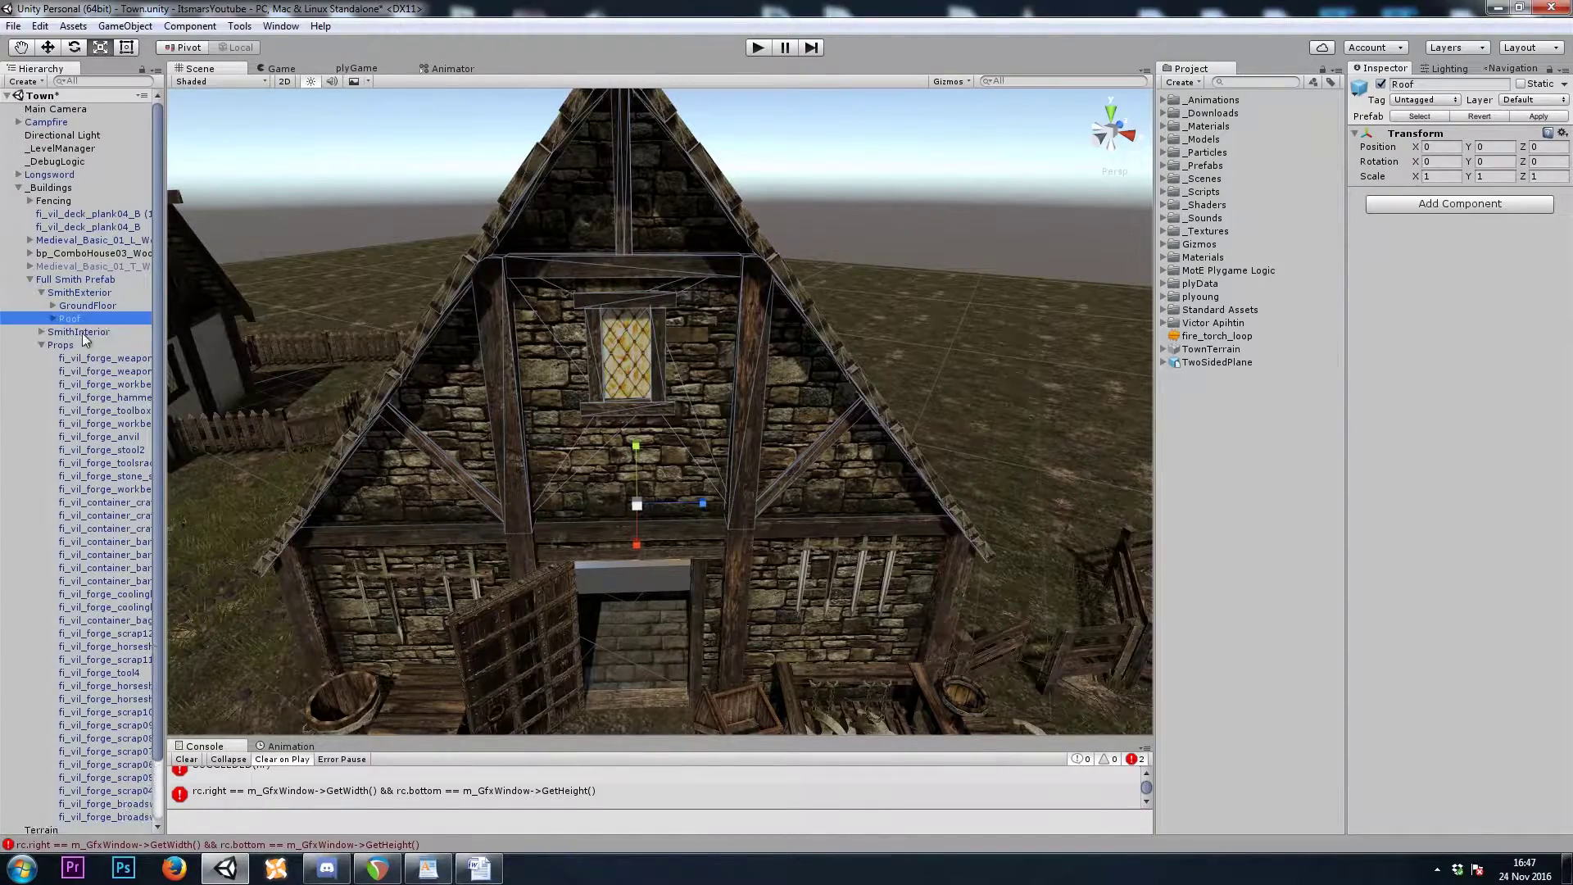
pyautogui.hotkey('alt', 'shift', 'a')
pyautogui.moveTo(608, 335); pyautogui.dragTo(607, 325, button='right')
pyautogui.keyDown('alt'); pyautogui.moveTo(608, 325); pyautogui.dragTo(368, 622); pyautogui.keyUp('alt')
pyautogui.click(186, 759)
# - Enlarge, move, narrow and rotate the slab to about -33° to cover the smithy floor
pyautogui.click(653, 378)
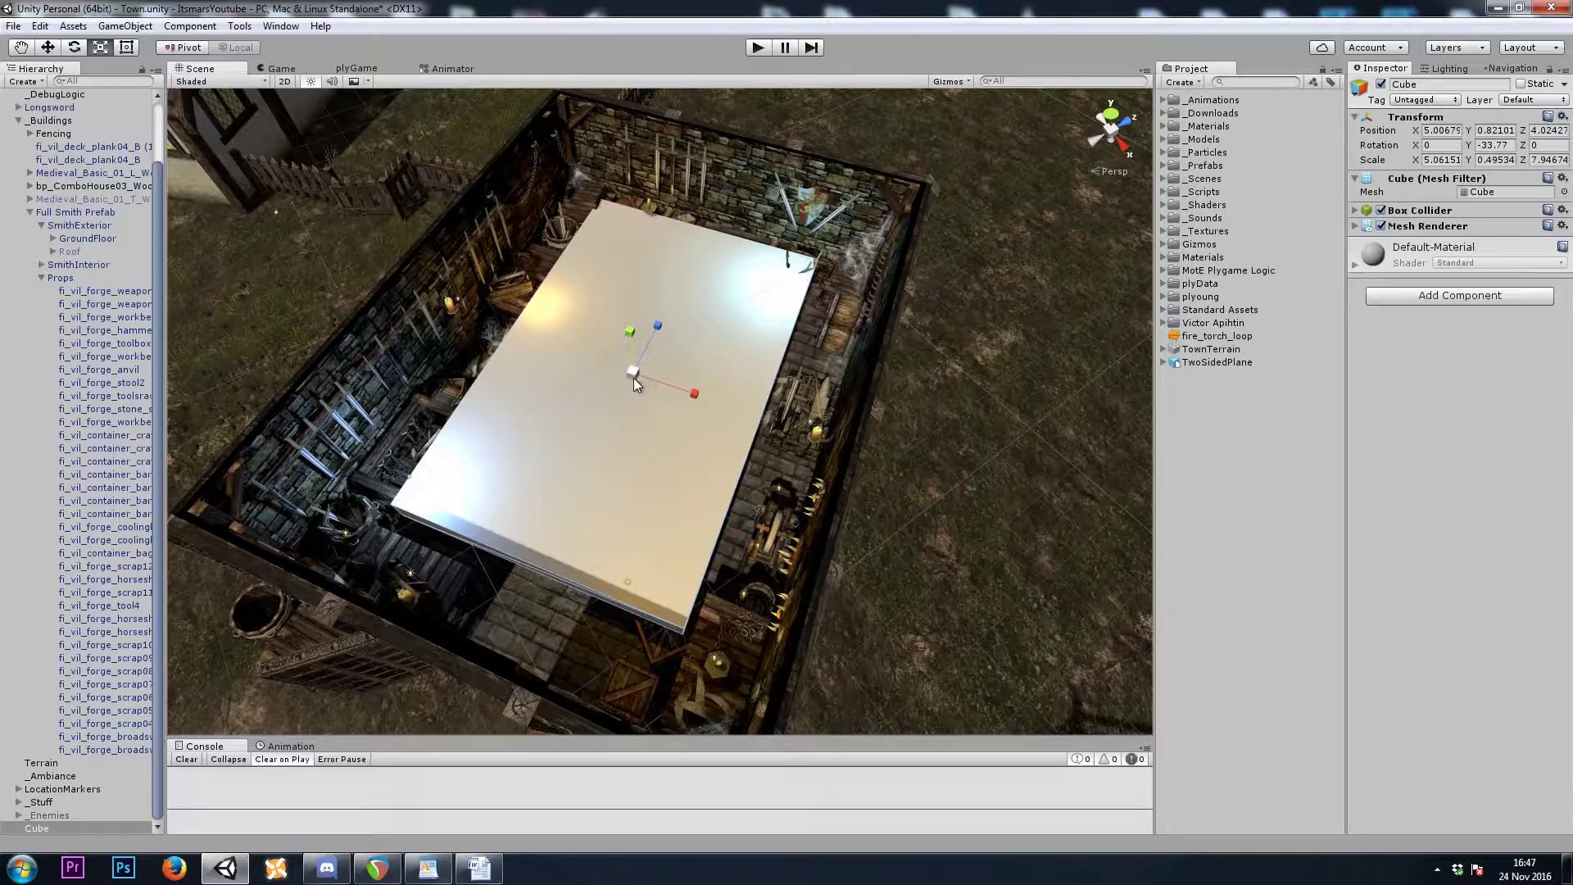
pyautogui.moveTo(632, 377); pyautogui.dragTo(715, 390)
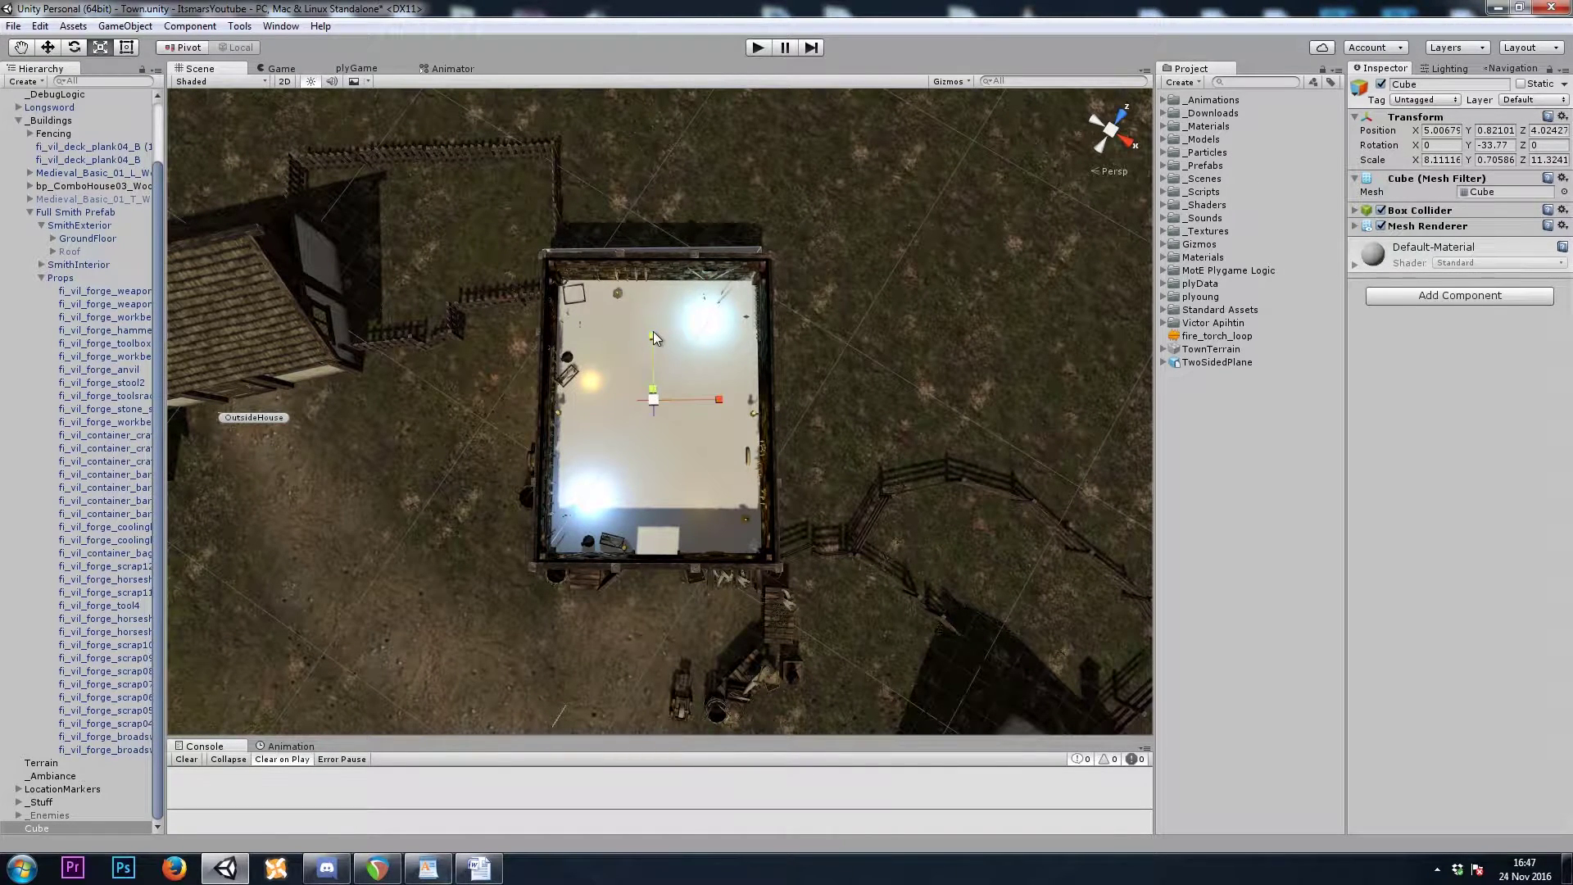
pyautogui.moveTo(652, 331); pyautogui.dragTo(652, 341)
pyautogui.press('w')
pyautogui.moveTo(667, 418); pyautogui.dragTo(713, 492)
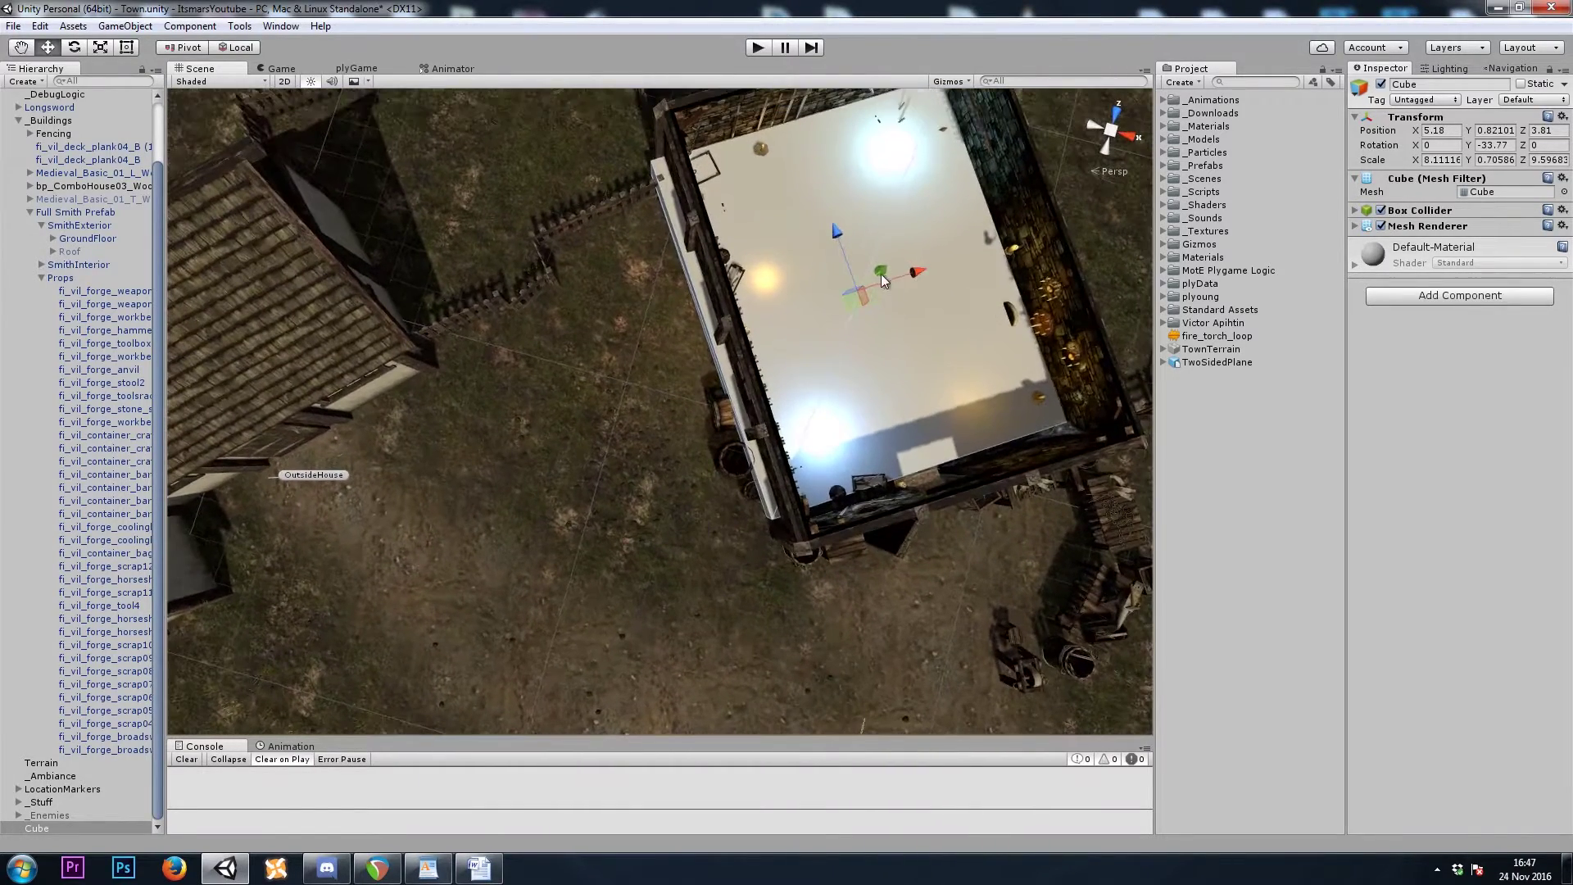
pyautogui.press('r')
pyautogui.moveTo(906, 277); pyautogui.dragTo(917, 272)
pyautogui.press('e')
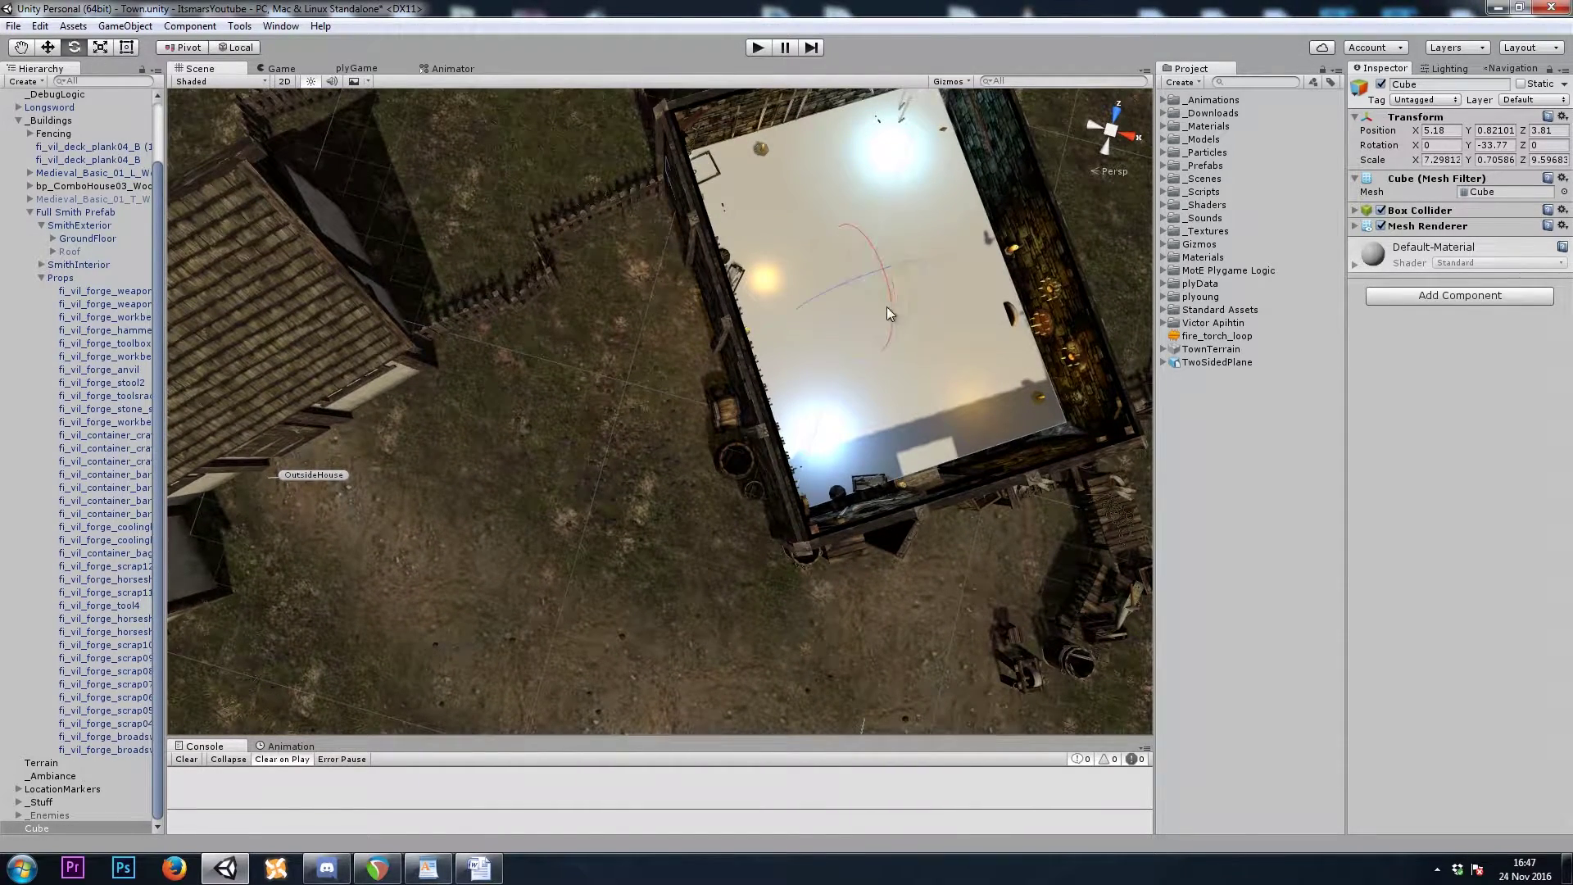
pyautogui.moveTo(855, 353); pyautogui.dragTo(538, 302)
pyautogui.press('w')
# - Lengthen the slab to 7.30 × 0.71 × 10.11 to reach the doorway and lower it to Y 0.31
pyautogui.moveTo(539, 301); pyautogui.dragTo(865, 321, button='right')
pyautogui.press('w')
pyautogui.press('s')
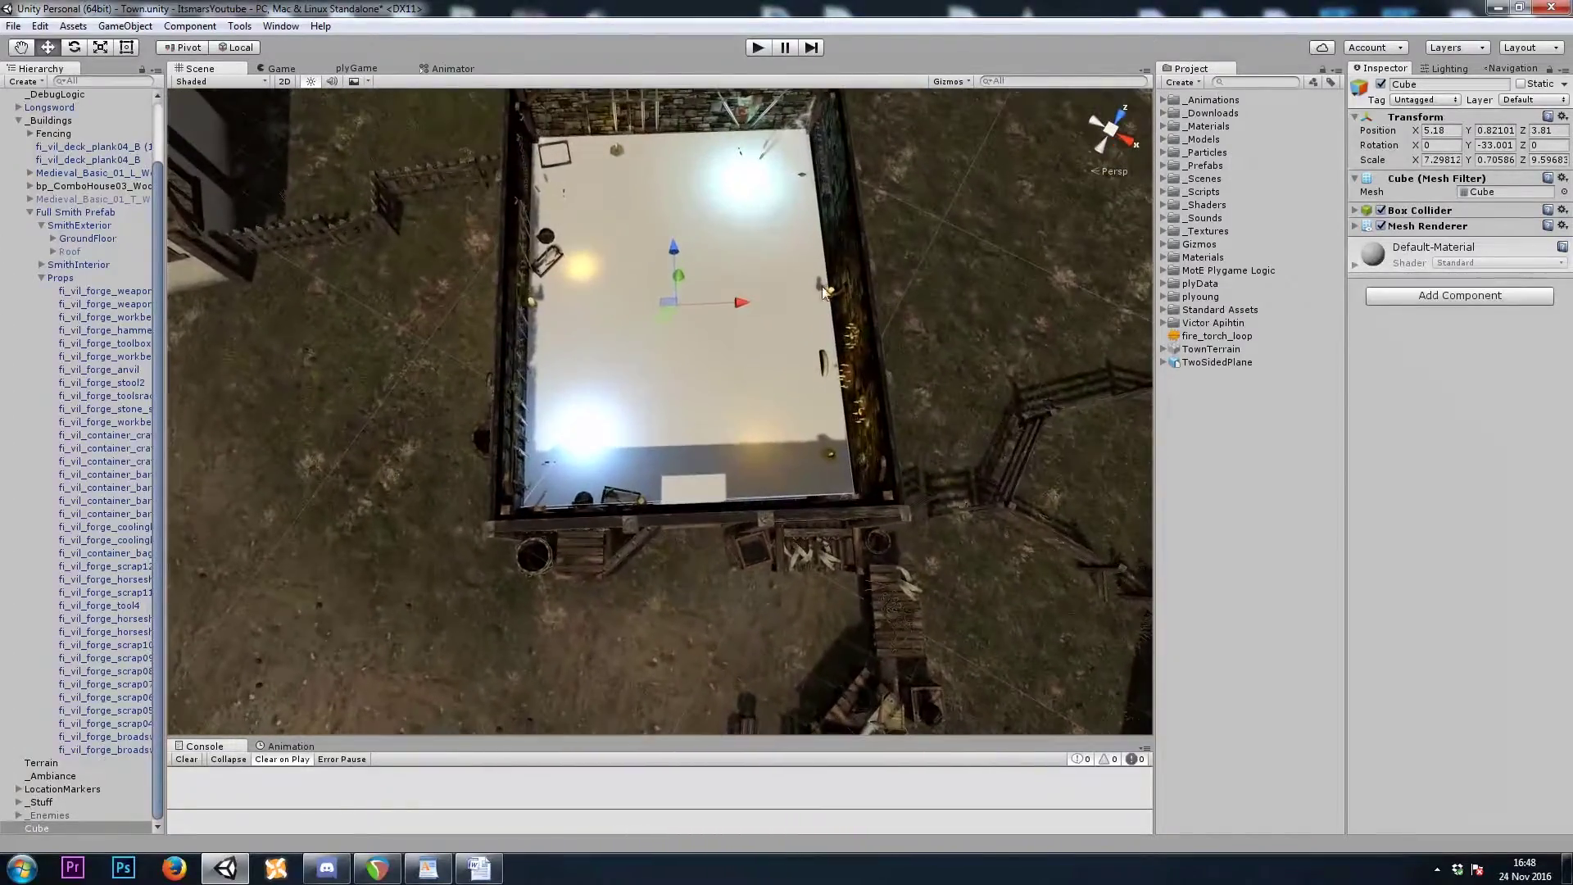
pyautogui.press('r')
pyautogui.moveTo(670, 249); pyautogui.dragTo(1119, 256)
pyautogui.press('w')
pyautogui.moveTo(1120, 256); pyautogui.dragTo(767, 205, button='right')
pyautogui.keyDown('alt'); pyautogui.moveTo(768, 205); pyautogui.dragTo(684, 157); pyautogui.keyUp('alt')
pyautogui.moveTo(664, 268); pyautogui.dragTo(660, 234, button='right')
# - Turn on Is Trigger for the slab's Box Collider
pyautogui.press('w')
pyautogui.press('s')
pyautogui.press('w')
pyautogui.click(1394, 212)
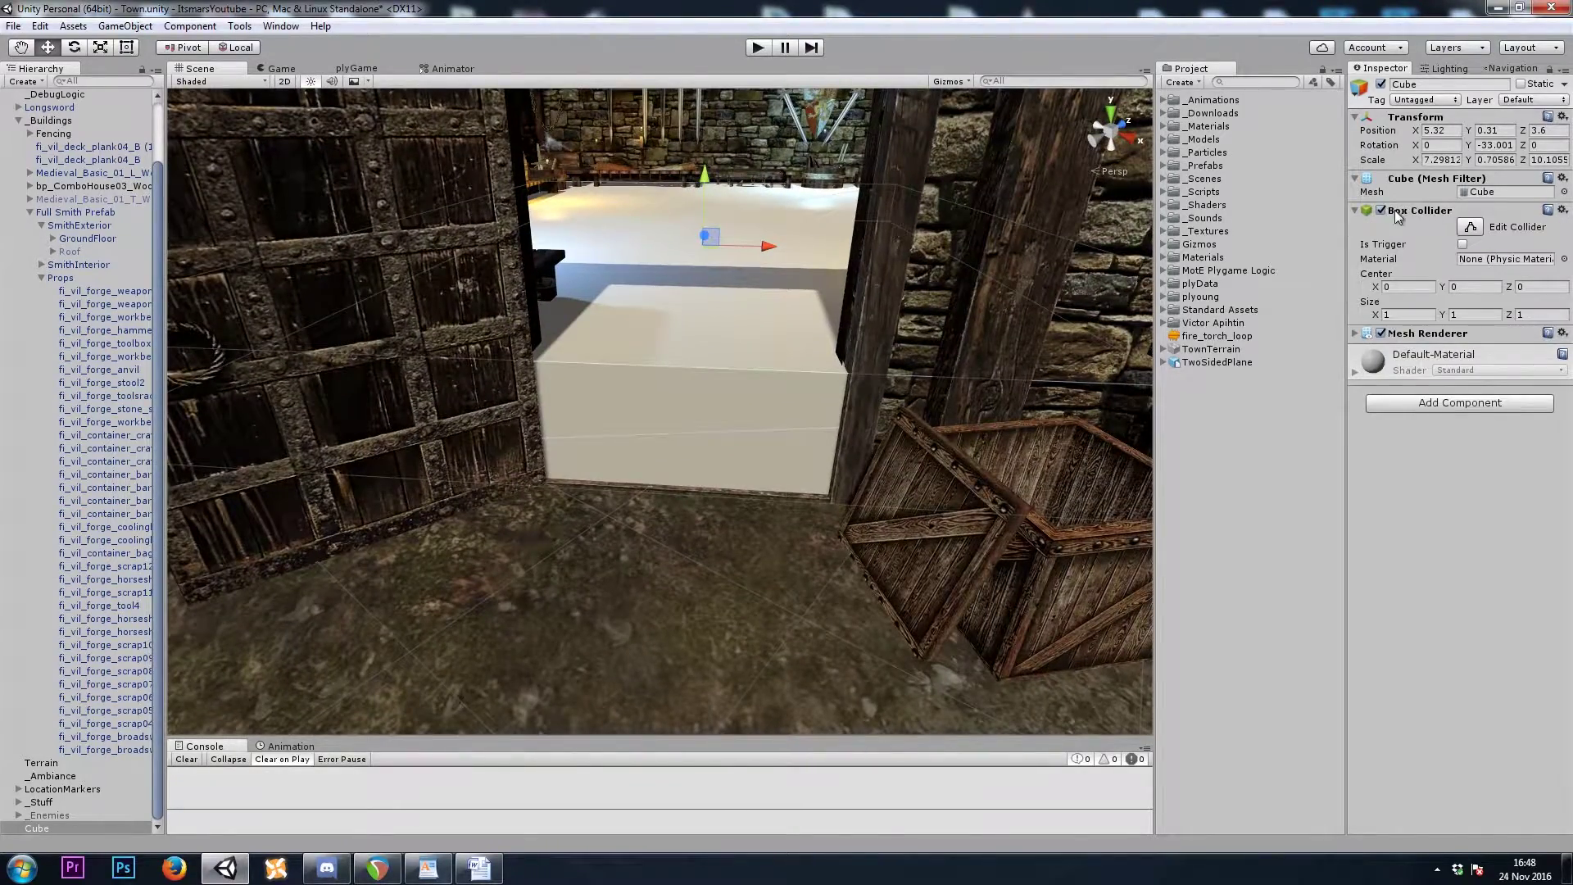
pyautogui.click(1381, 246)
# - Add a plyBlox component, create a state, and give it an On Trigger Enter event
pyautogui.click(1459, 403)
pyautogui.click(1430, 613)
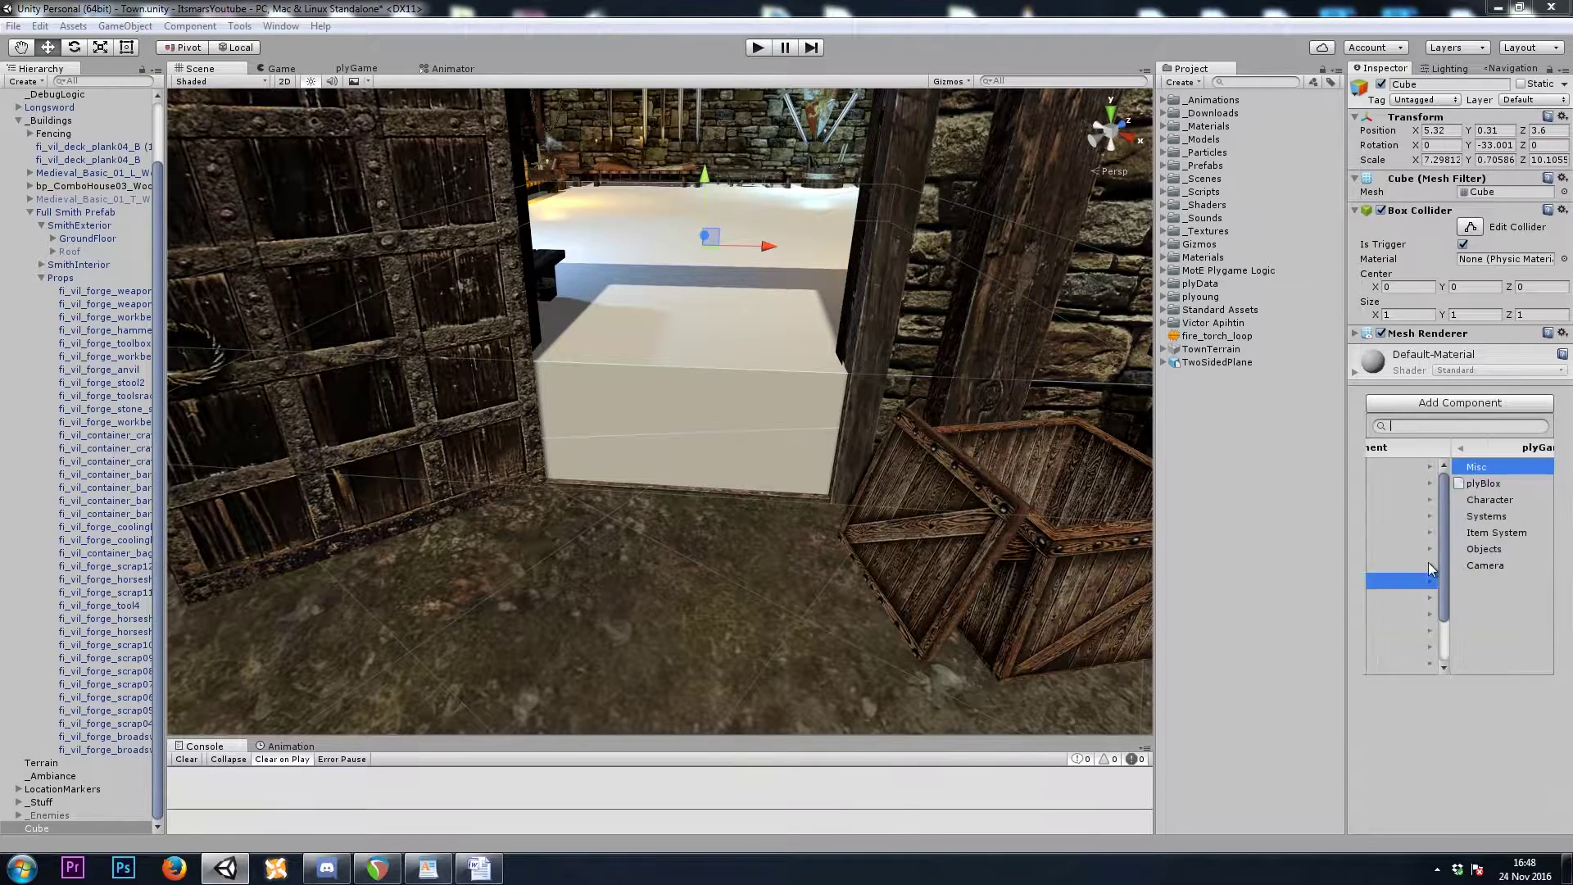
pyautogui.click(1423, 485)
pyautogui.click(1463, 371)
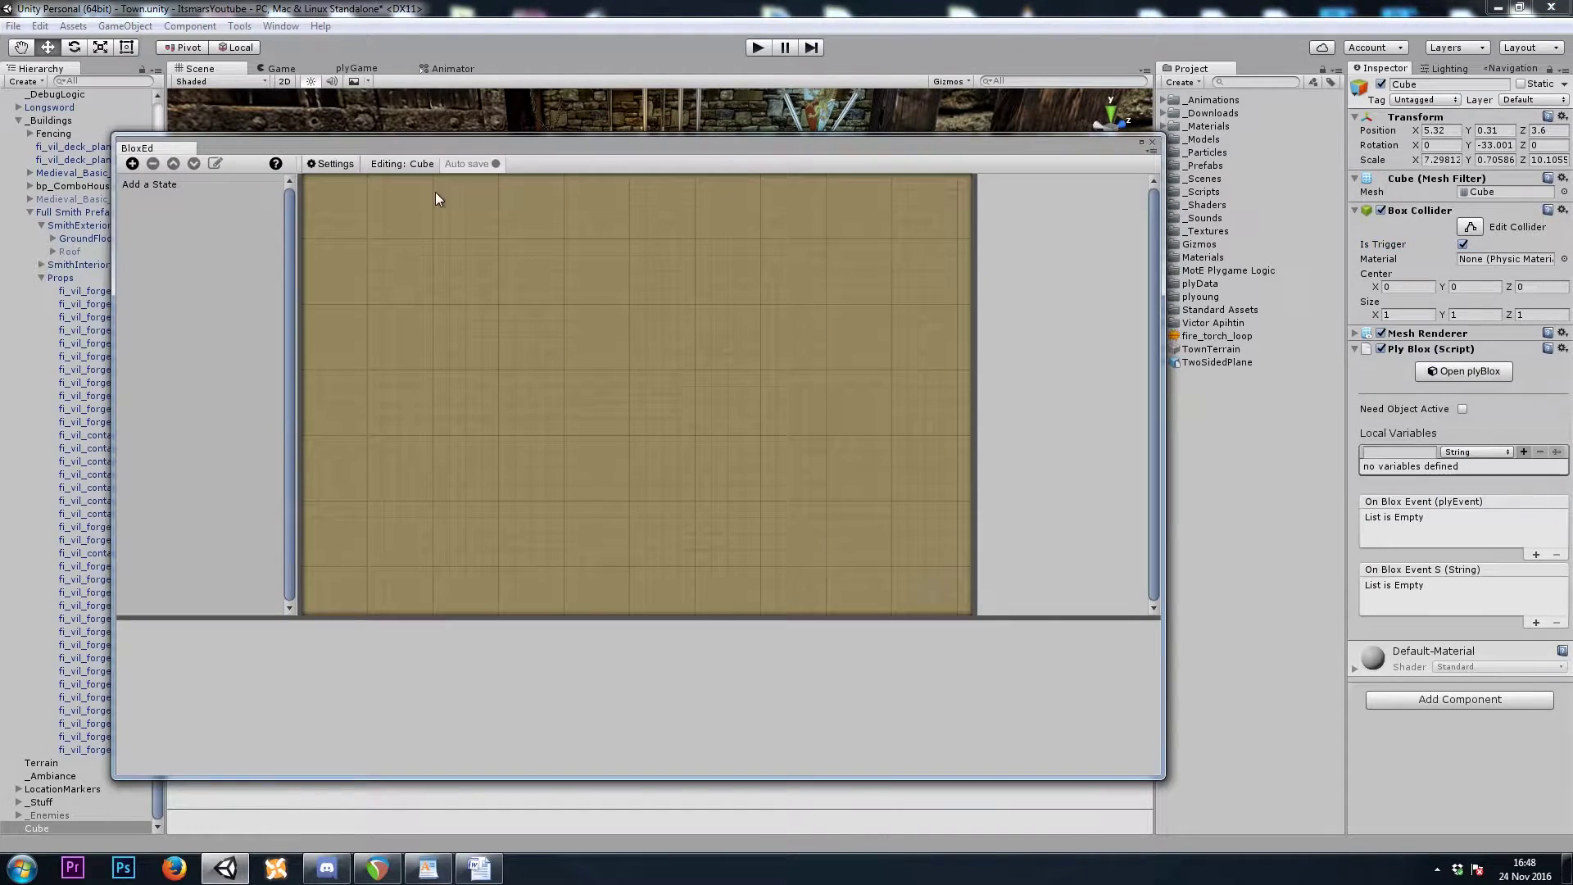
pyautogui.click(132, 164)
pyautogui.click(132, 398)
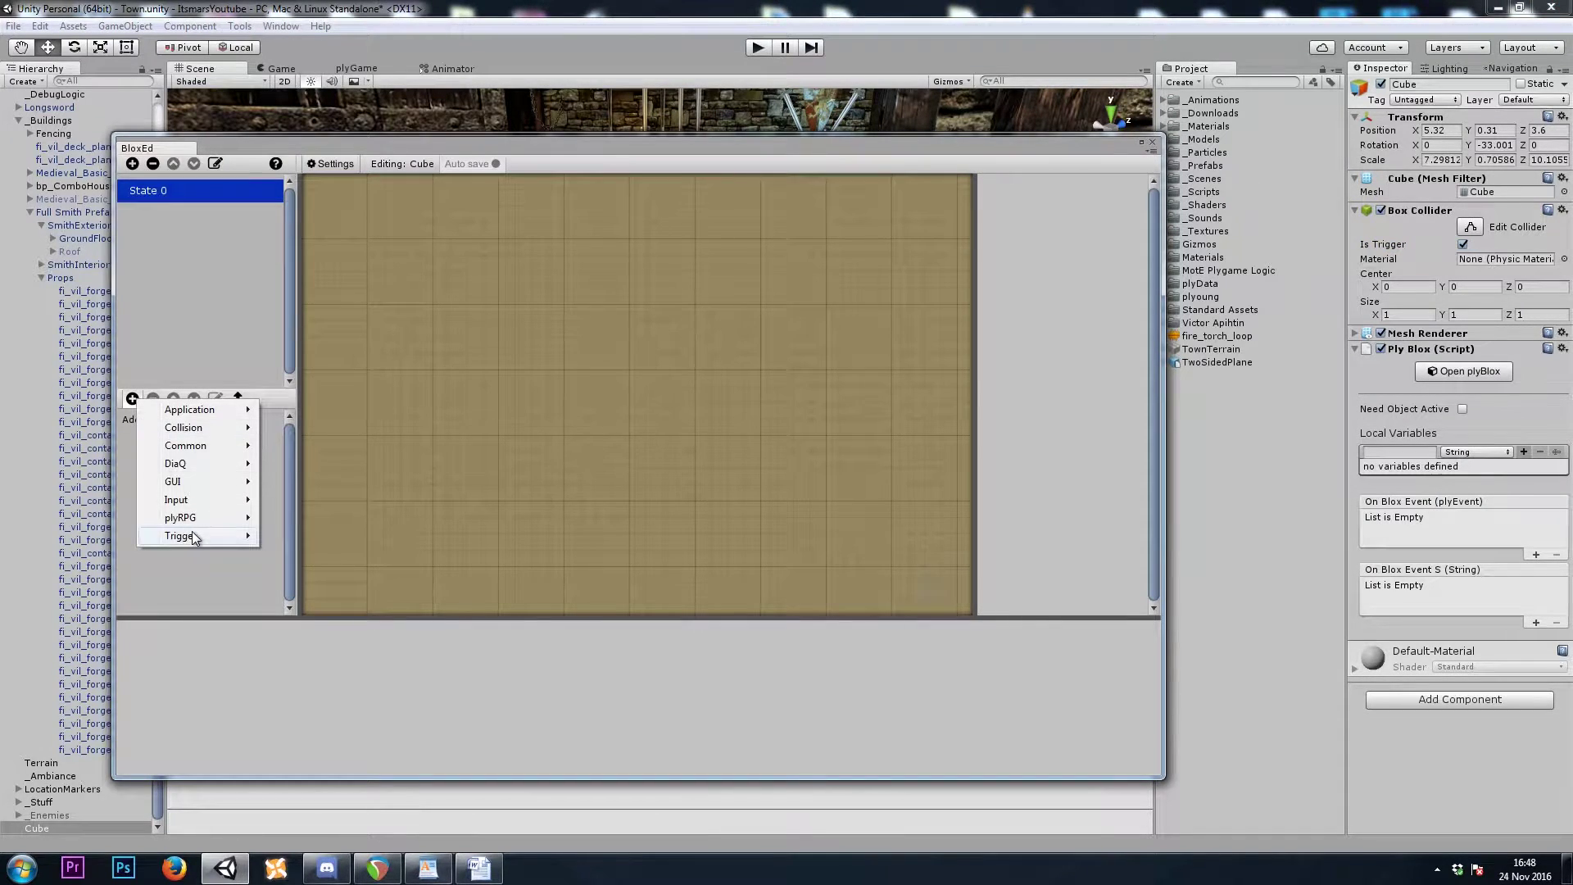
pyautogui.moveTo(205, 539)
pyautogui.moveTo(331, 613)
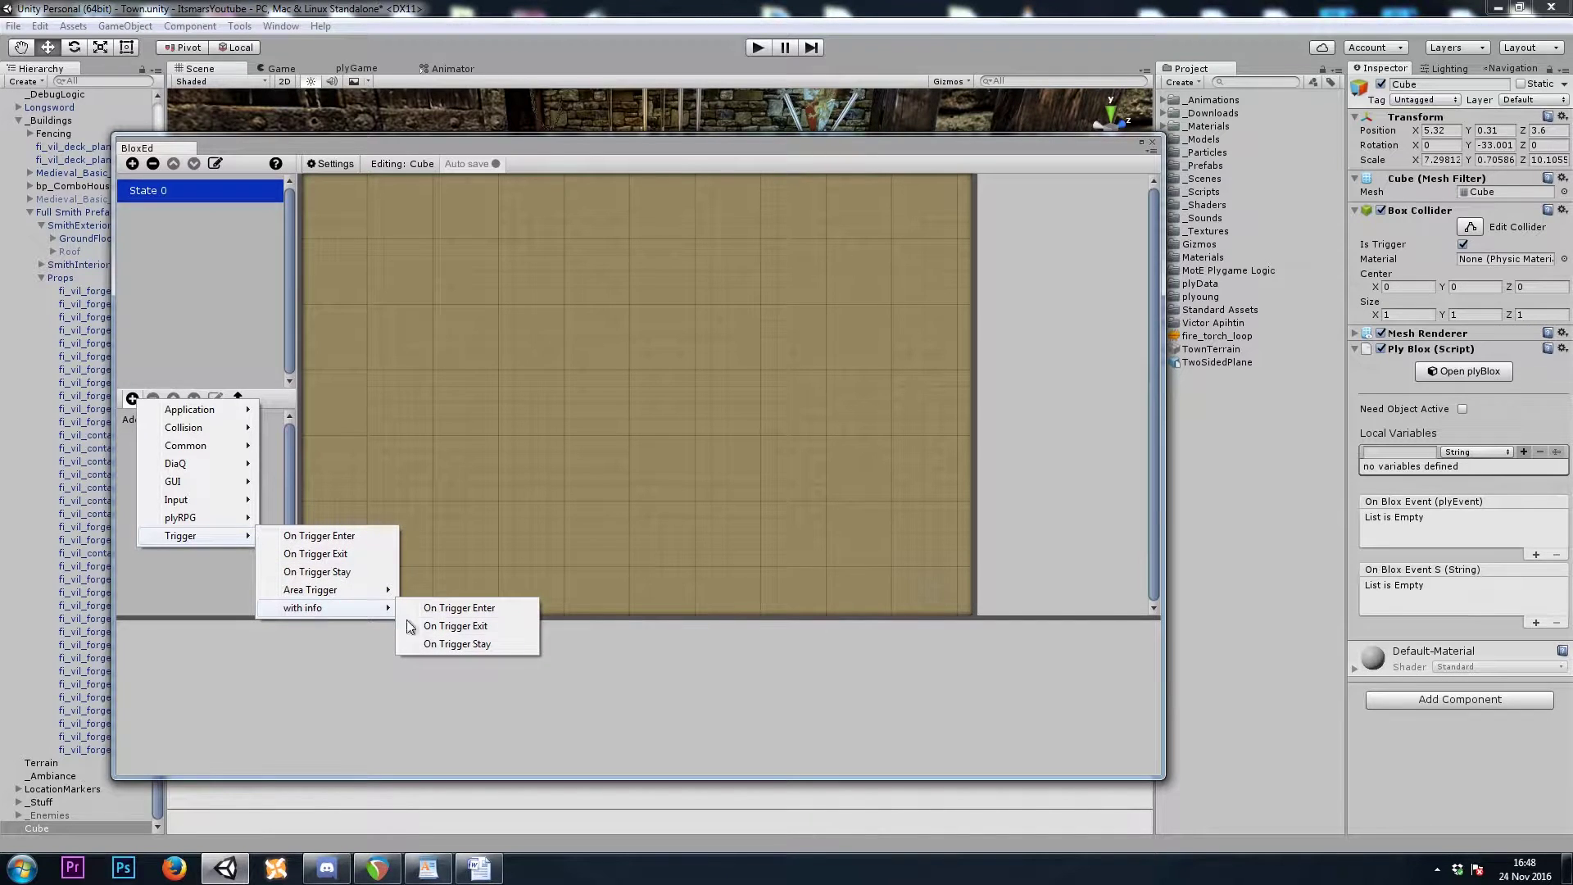
pyautogui.click(487, 613)
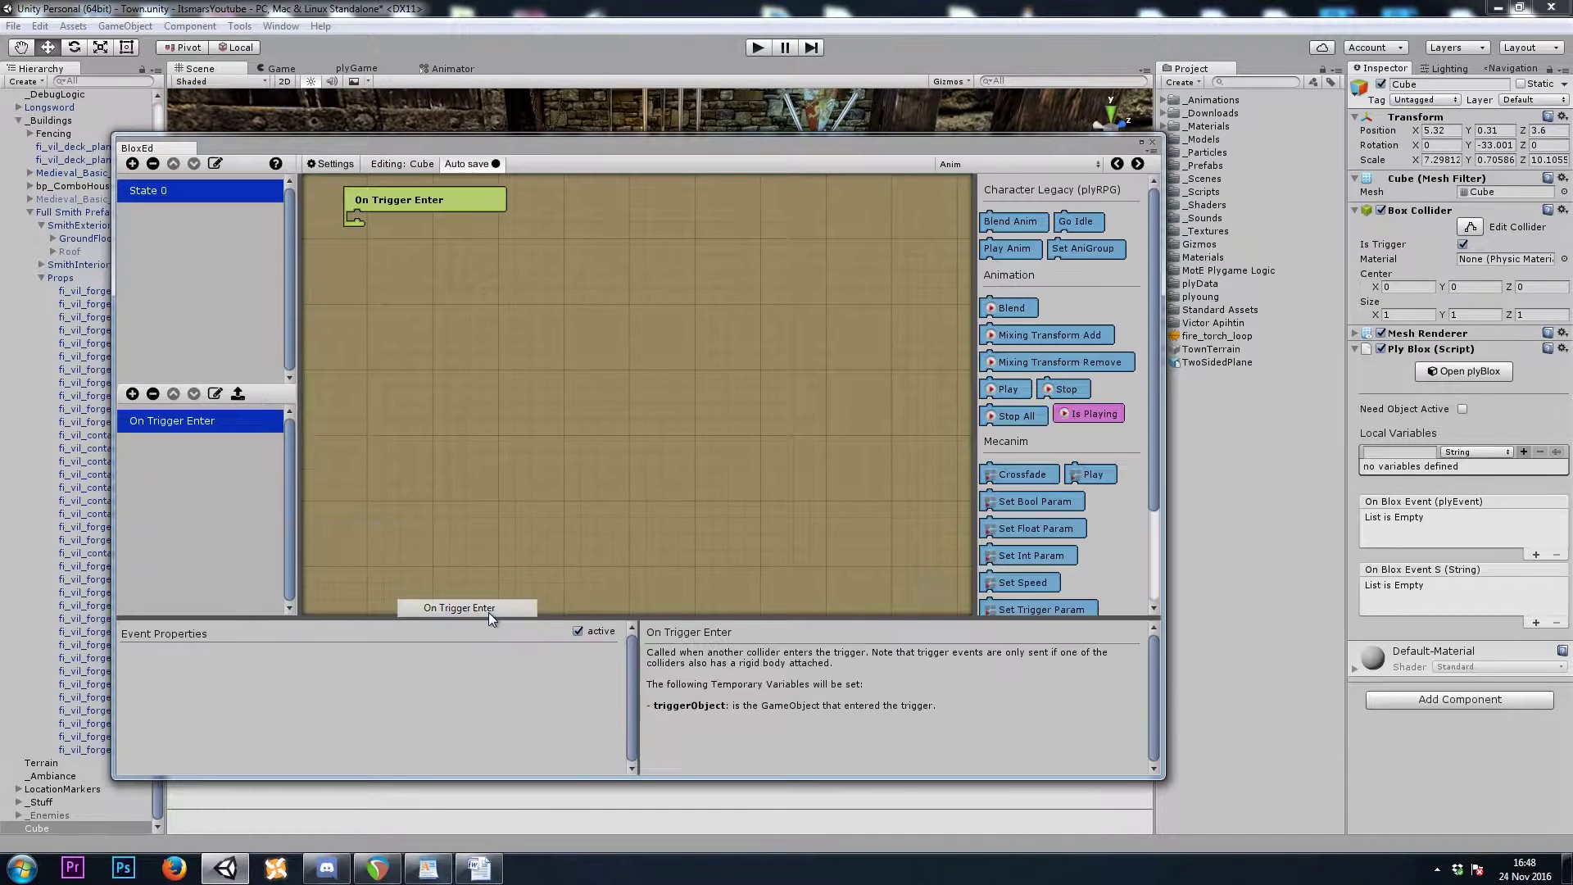
pyautogui.moveTo(532, 149); pyautogui.dragTo(634, 564)
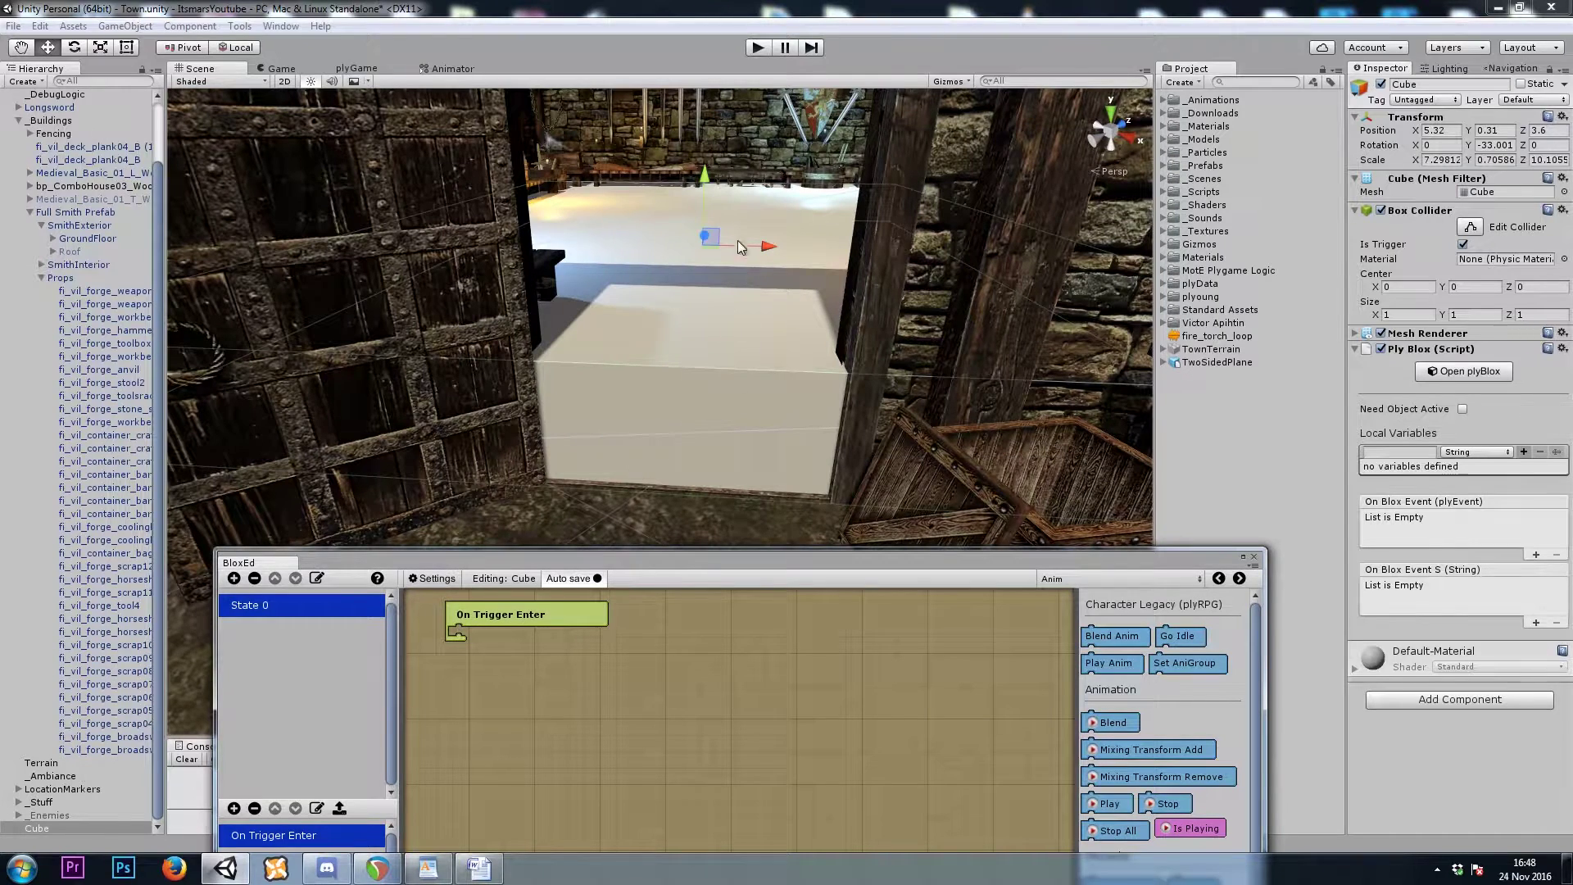
pyautogui.moveTo(638, 568); pyautogui.dragTo(647, 197)
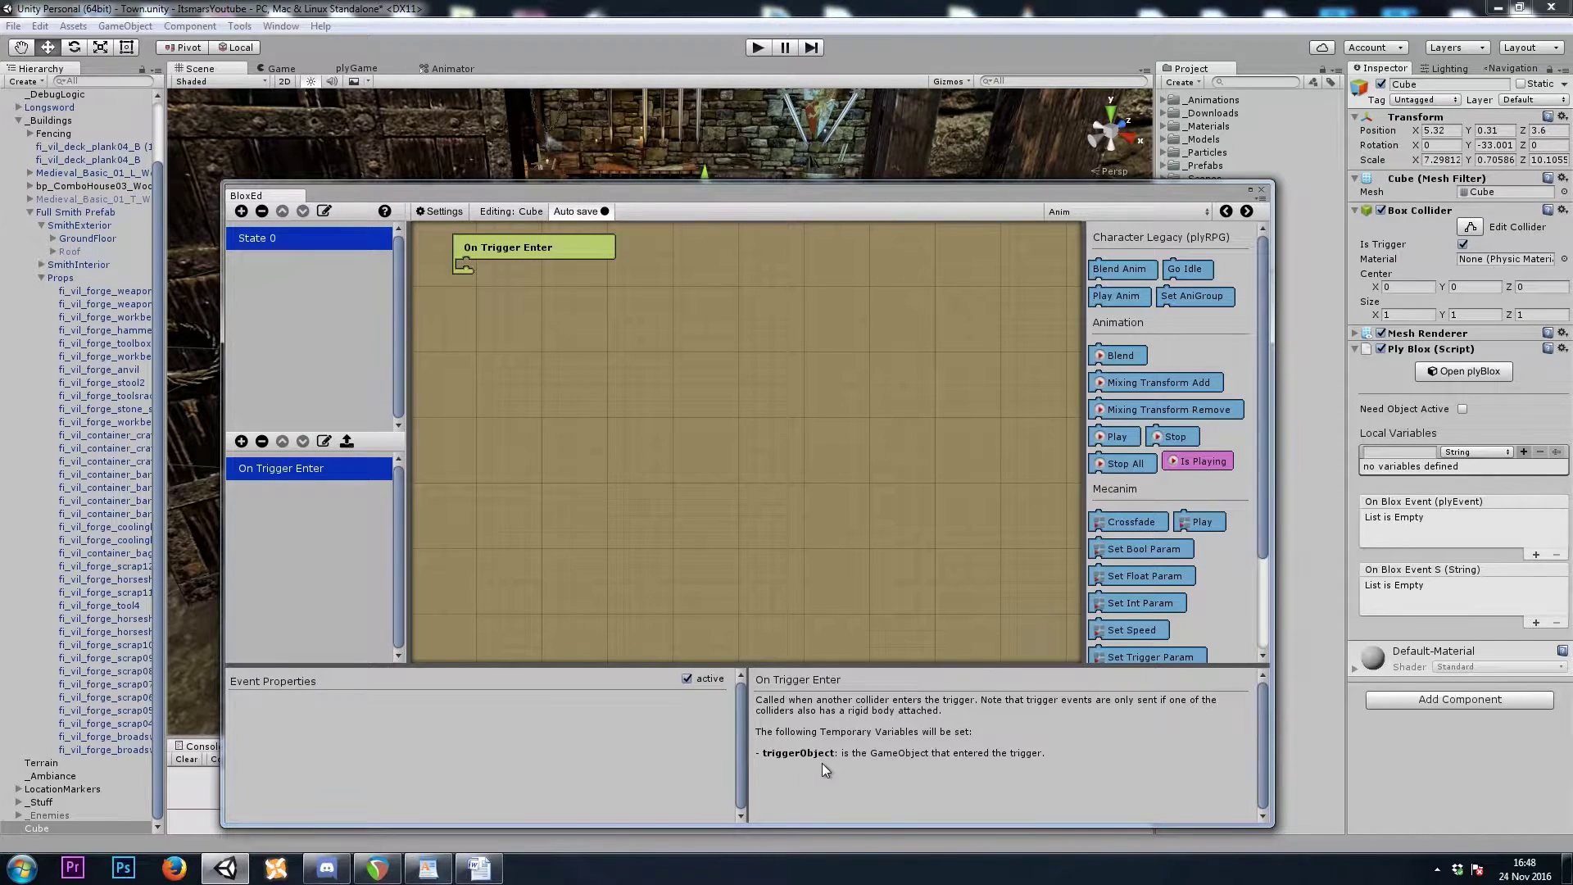
# - Attach an If block under On Trigger Enter whose condition uses a temp GameObject named triggerObject
pyautogui.click(1106, 211)
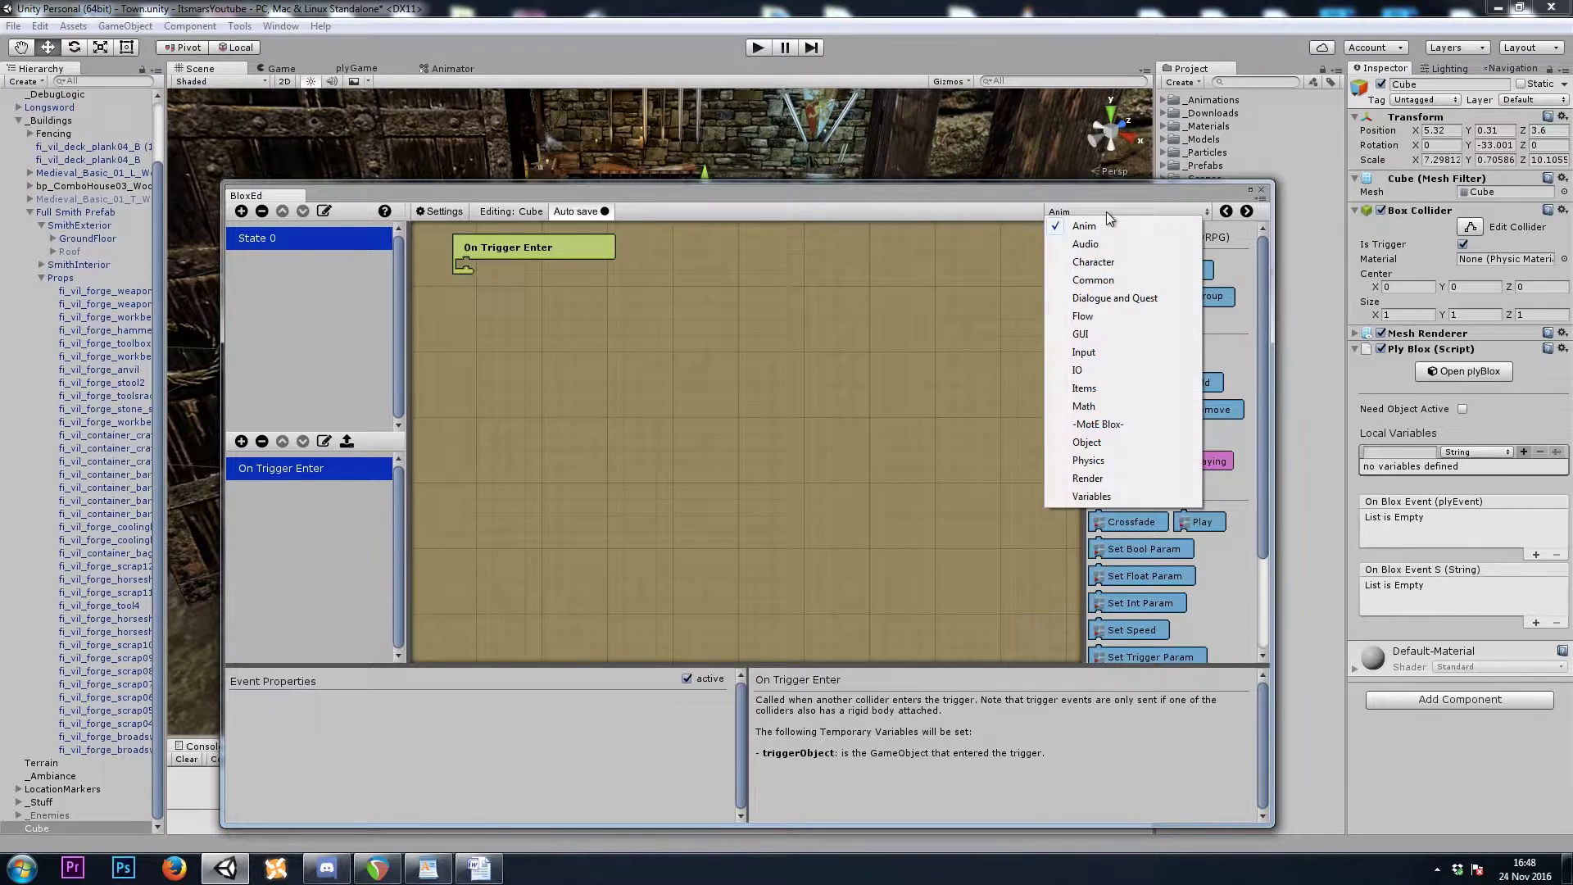
pyautogui.click(1105, 316)
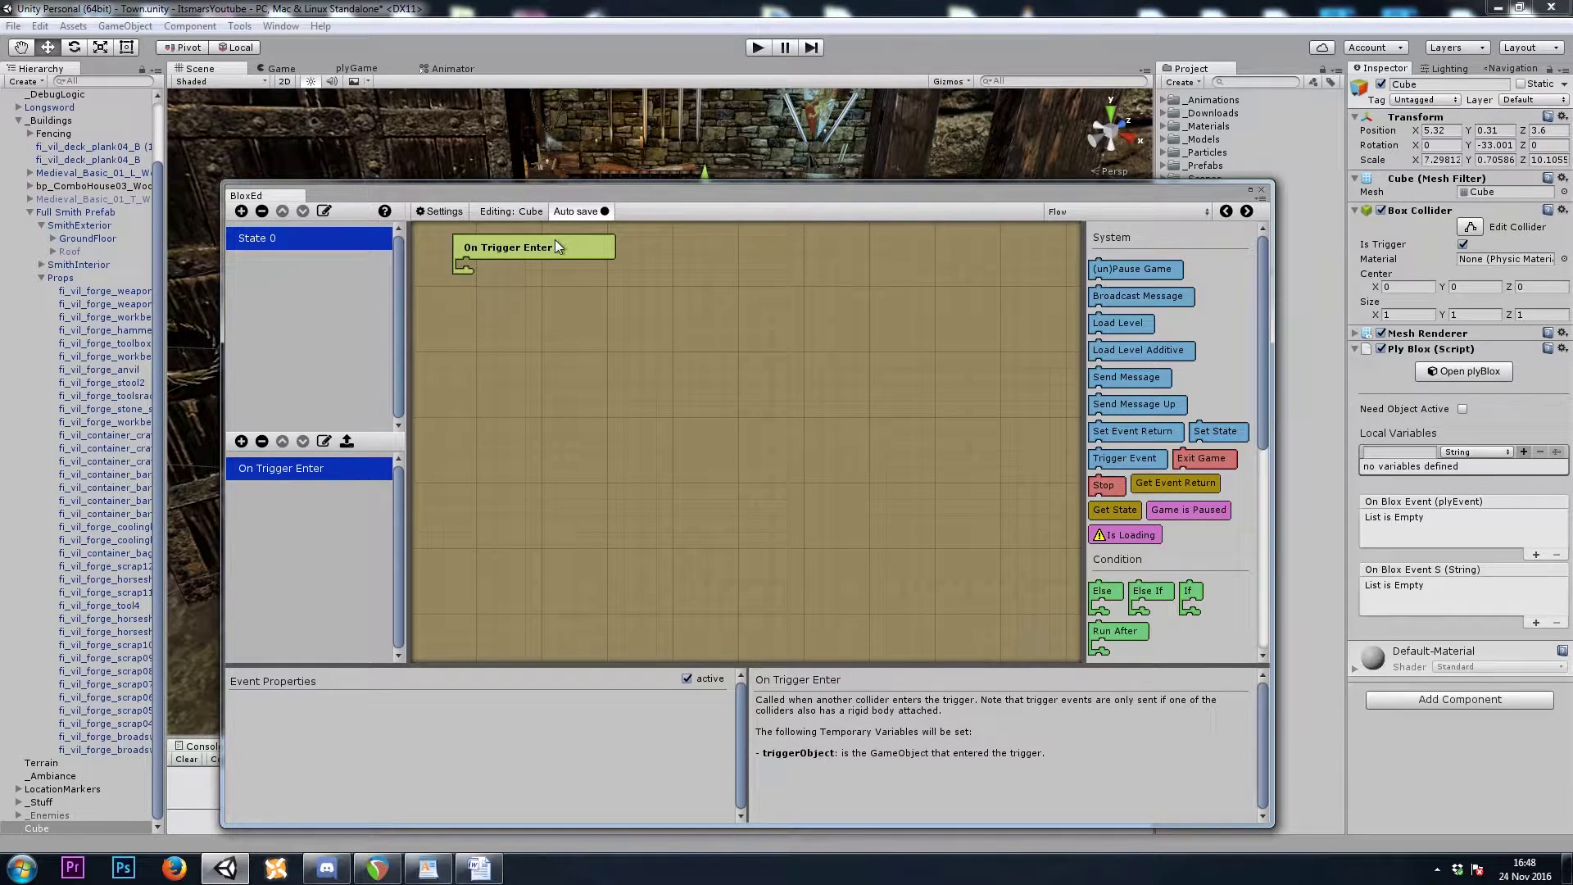
pyautogui.moveTo(1187, 591); pyautogui.dragTo(493, 252)
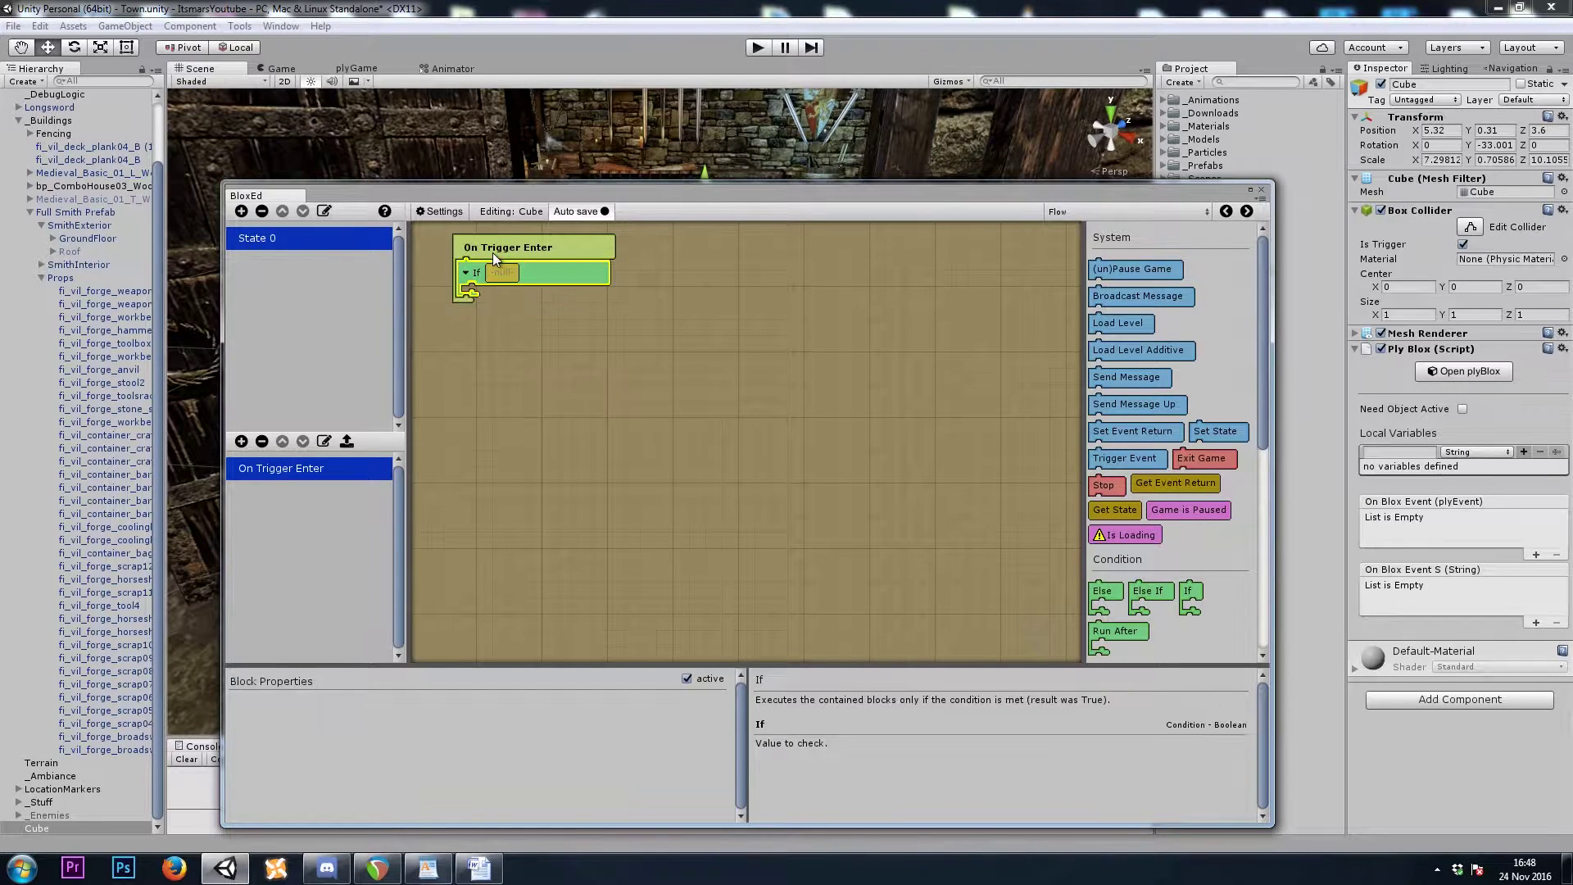
pyautogui.scroll(-3, 1225, 560)
pyautogui.moveTo(1190, 574); pyautogui.dragTo(503, 275)
pyautogui.click(682, 444)
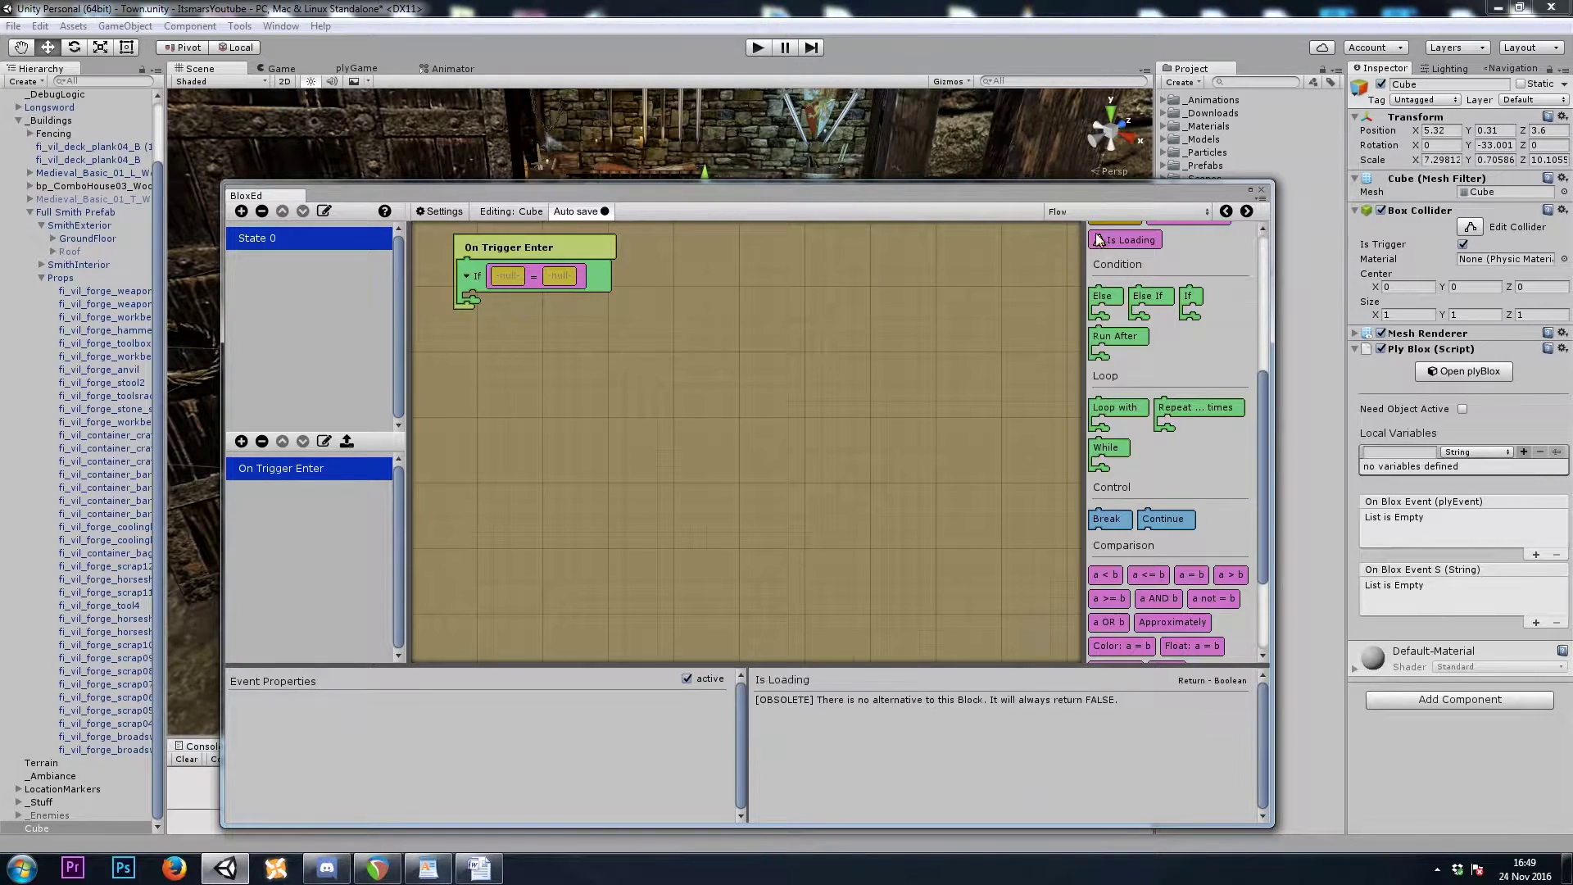
pyautogui.click(1114, 211)
pyautogui.click(1091, 496)
pyautogui.scroll(-5, 1203, 509)
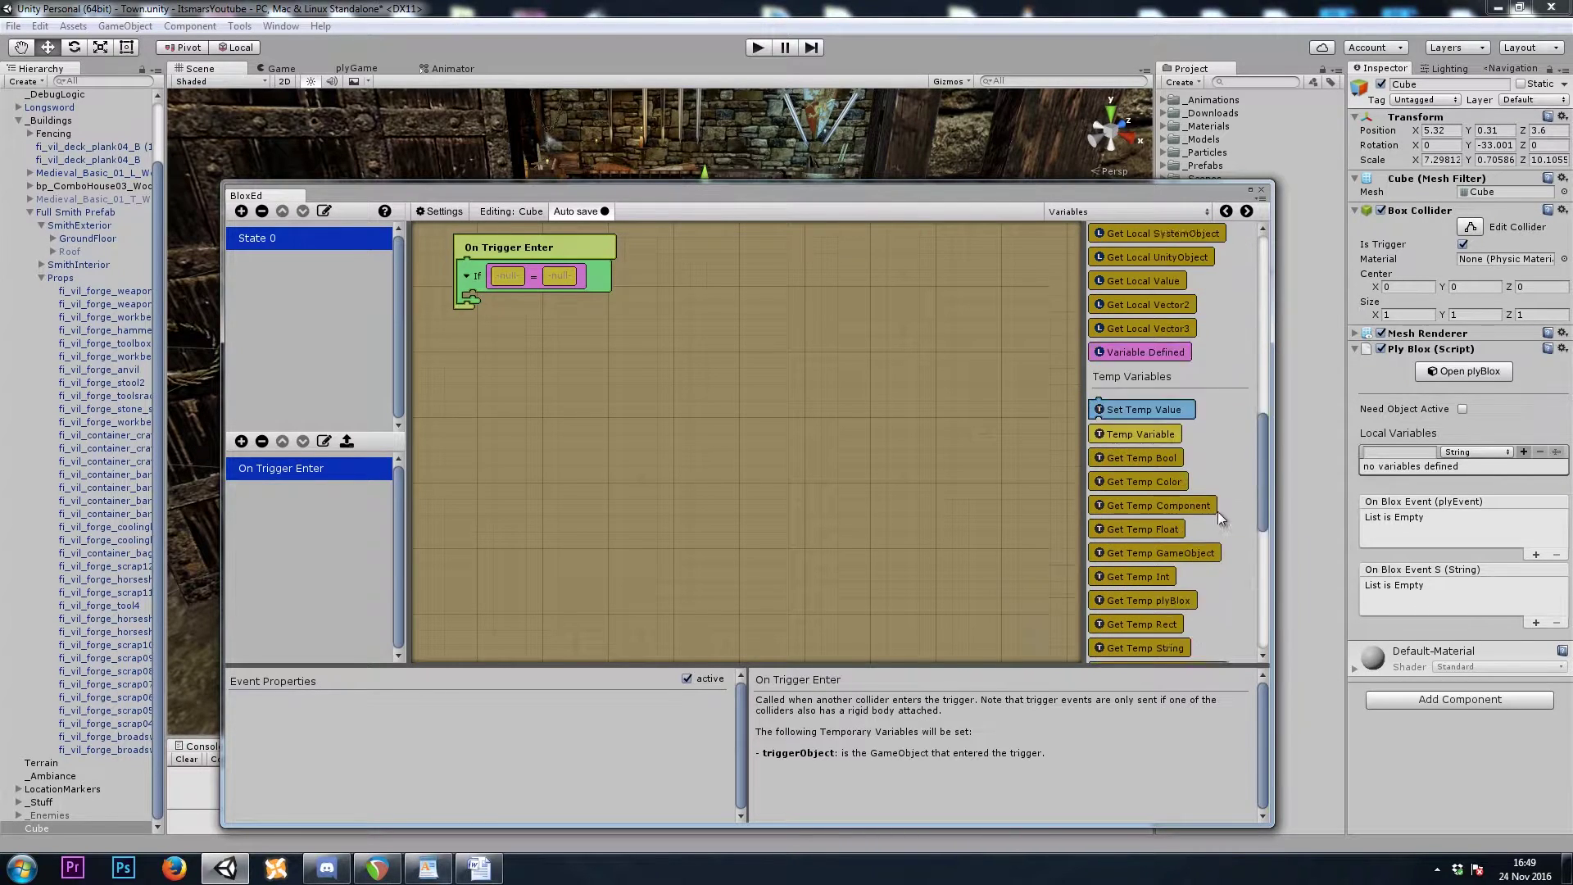
pyautogui.moveTo(1178, 403); pyautogui.dragTo(510, 277)
pyautogui.click(438, 698)
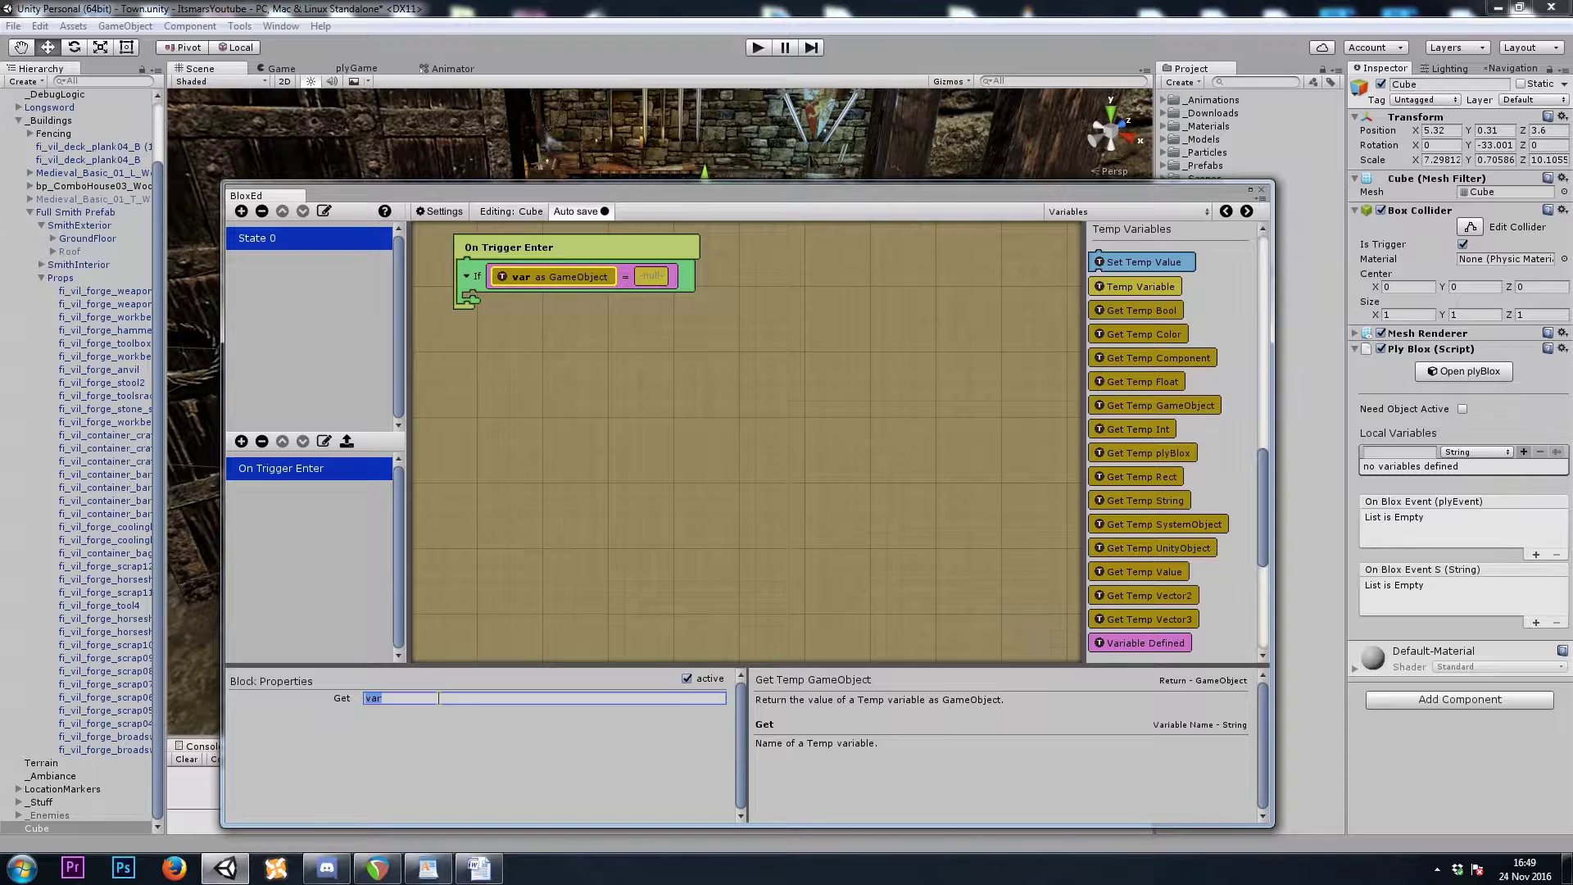
pyautogui.write('triggerObjec')
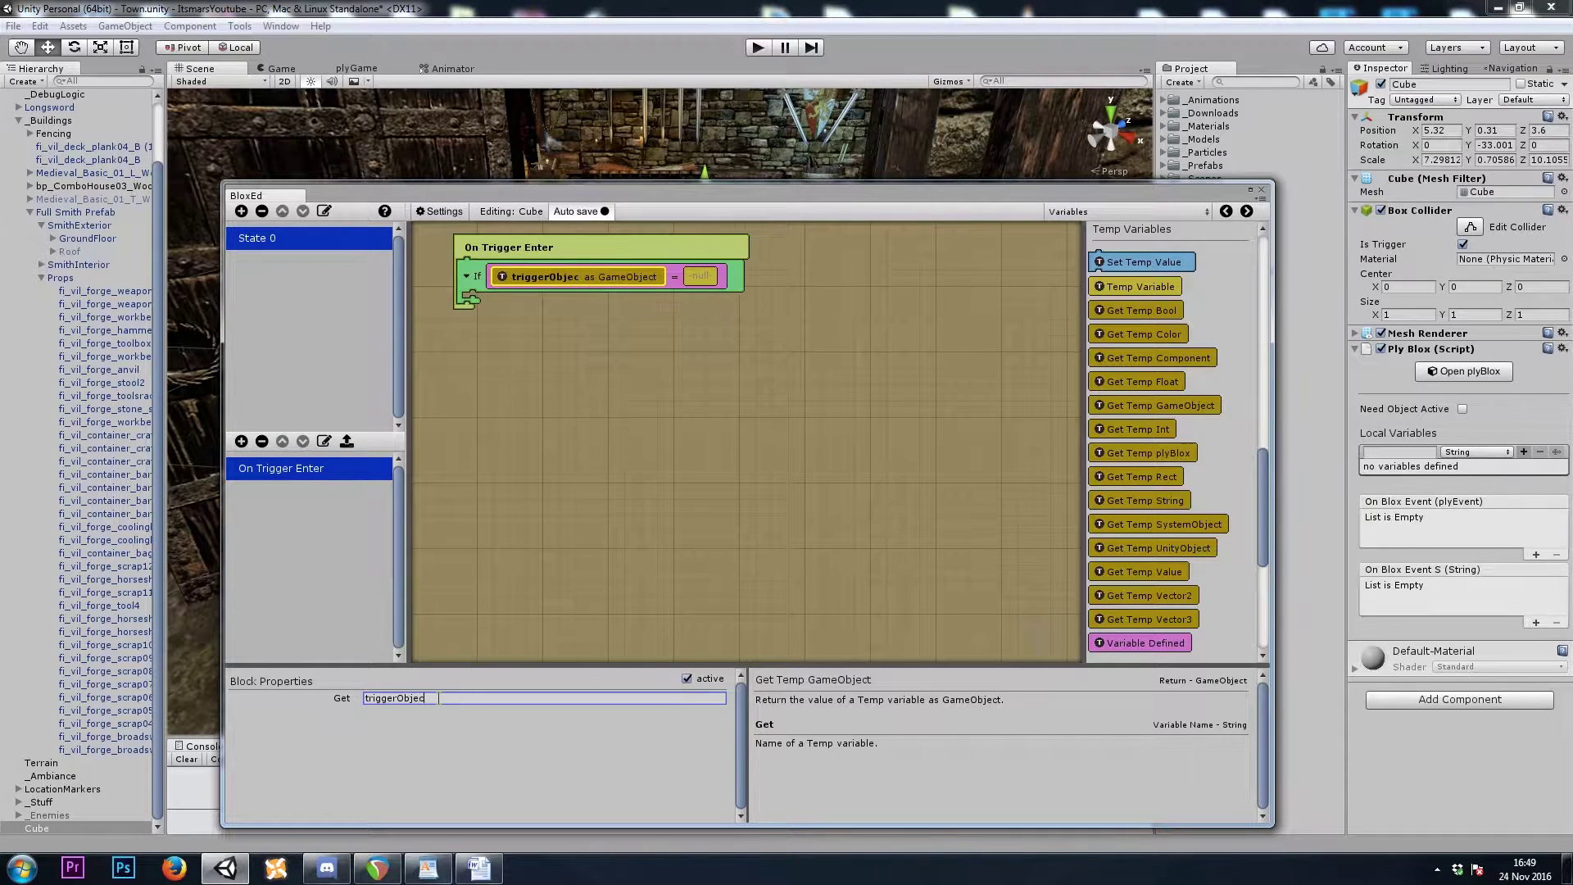
pyautogui.write('t')
pyautogui.click(608, 455)
# - Make the If condition compare triggerObject with the Player
pyautogui.click(1126, 211)
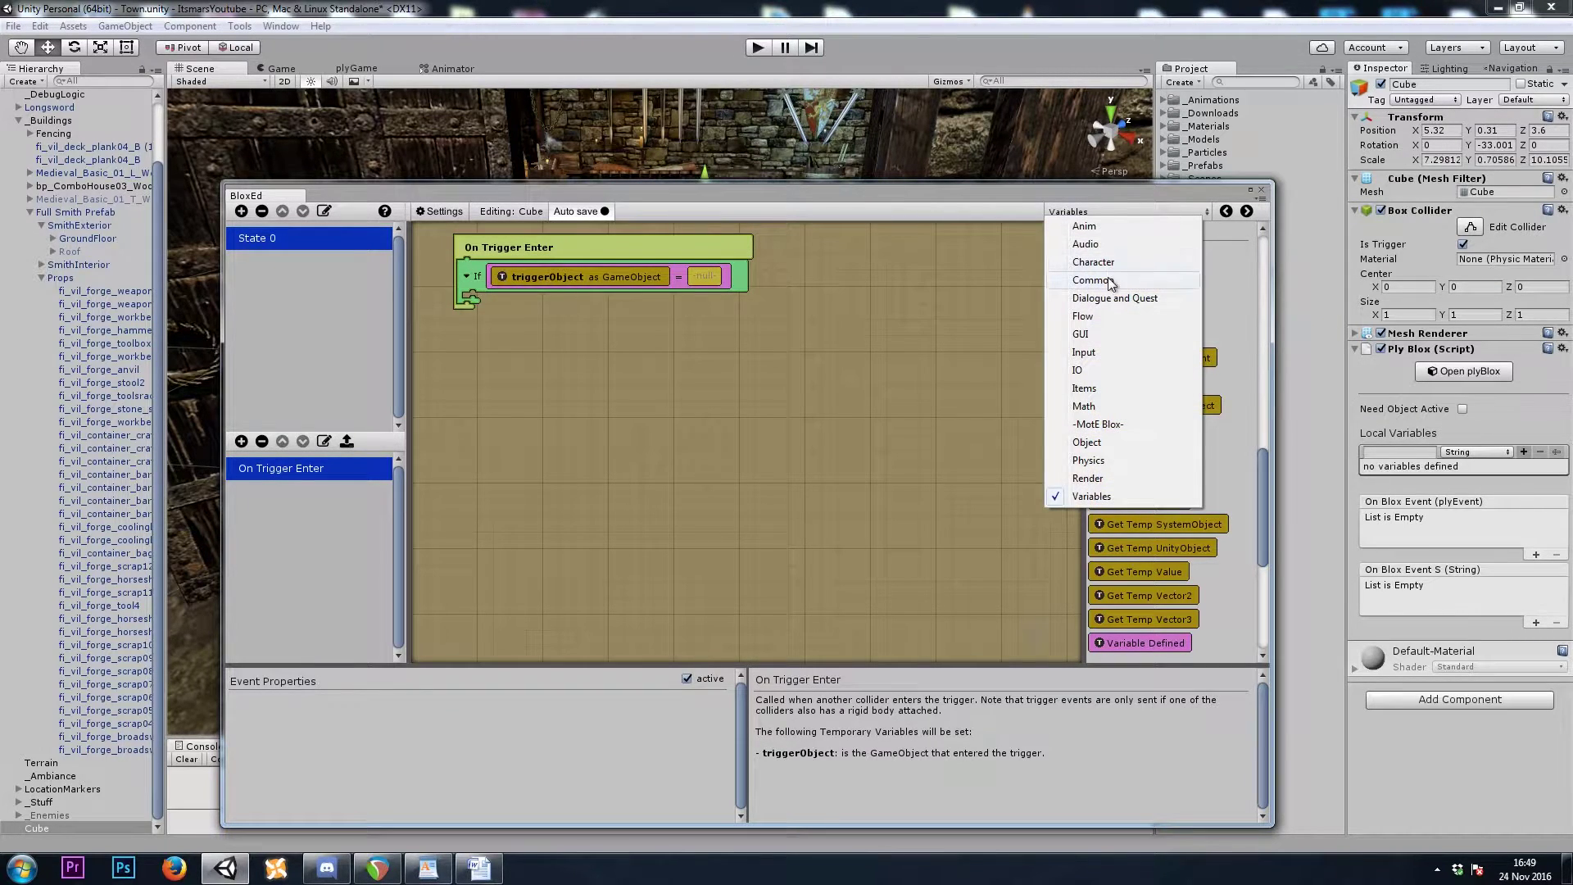
pyautogui.click(1114, 263)
pyautogui.scroll(5, 1147, 291)
pyautogui.moveTo(1108, 267); pyautogui.dragTo(721, 277)
pyautogui.click(709, 480)
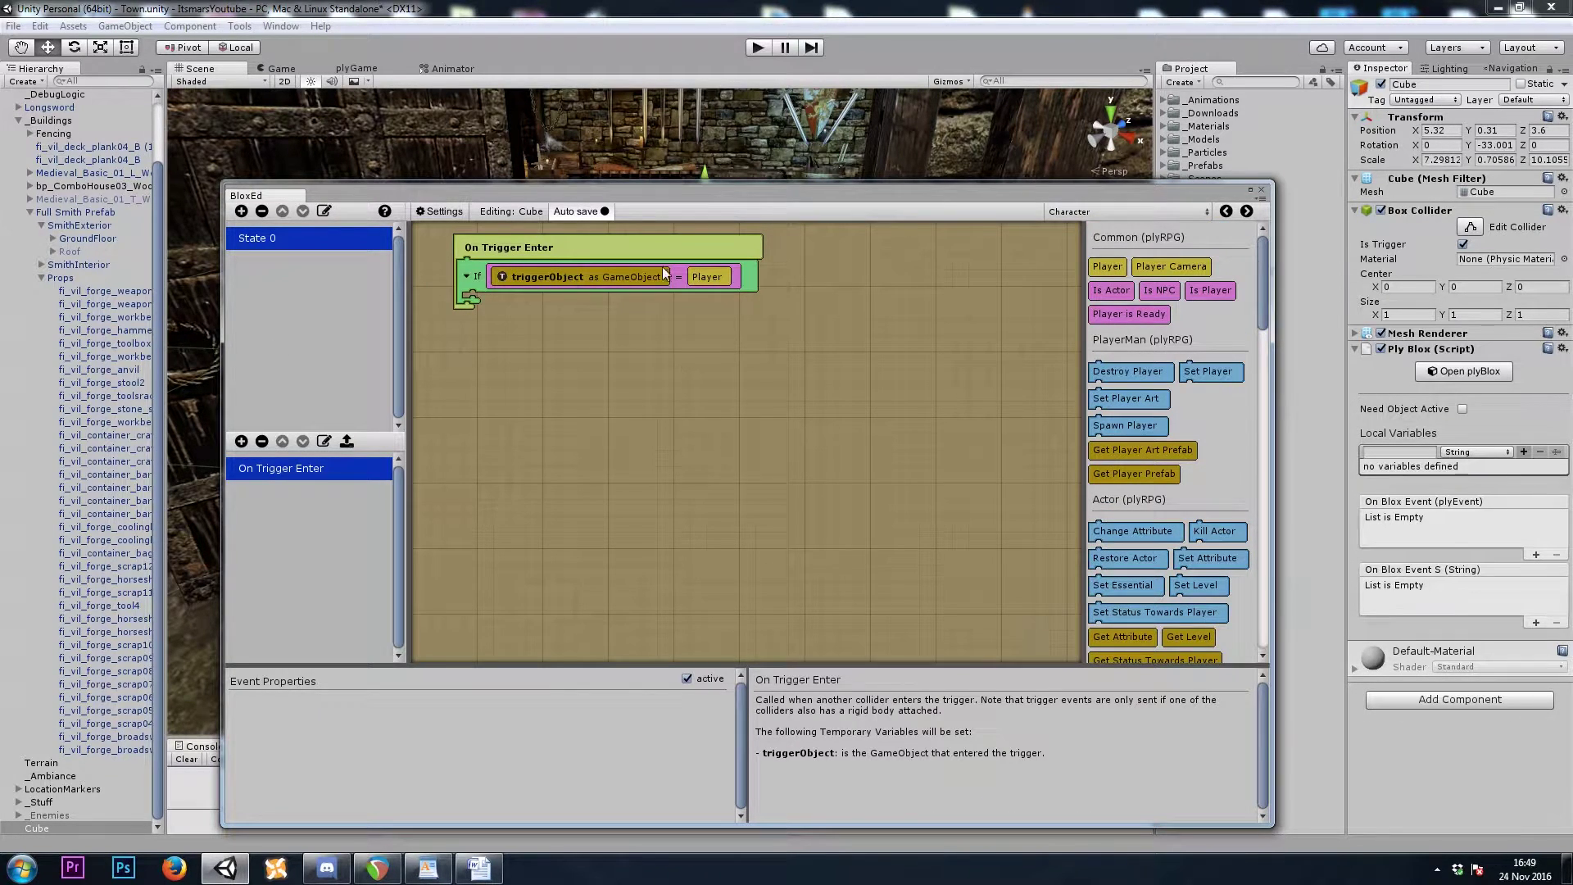
pyautogui.moveTo(574, 194)
pyautogui.mouseDown()
pyautogui.moveTo(563, 554)
pyautogui.moveTo(576, 191)
pyautogui.mouseUp()
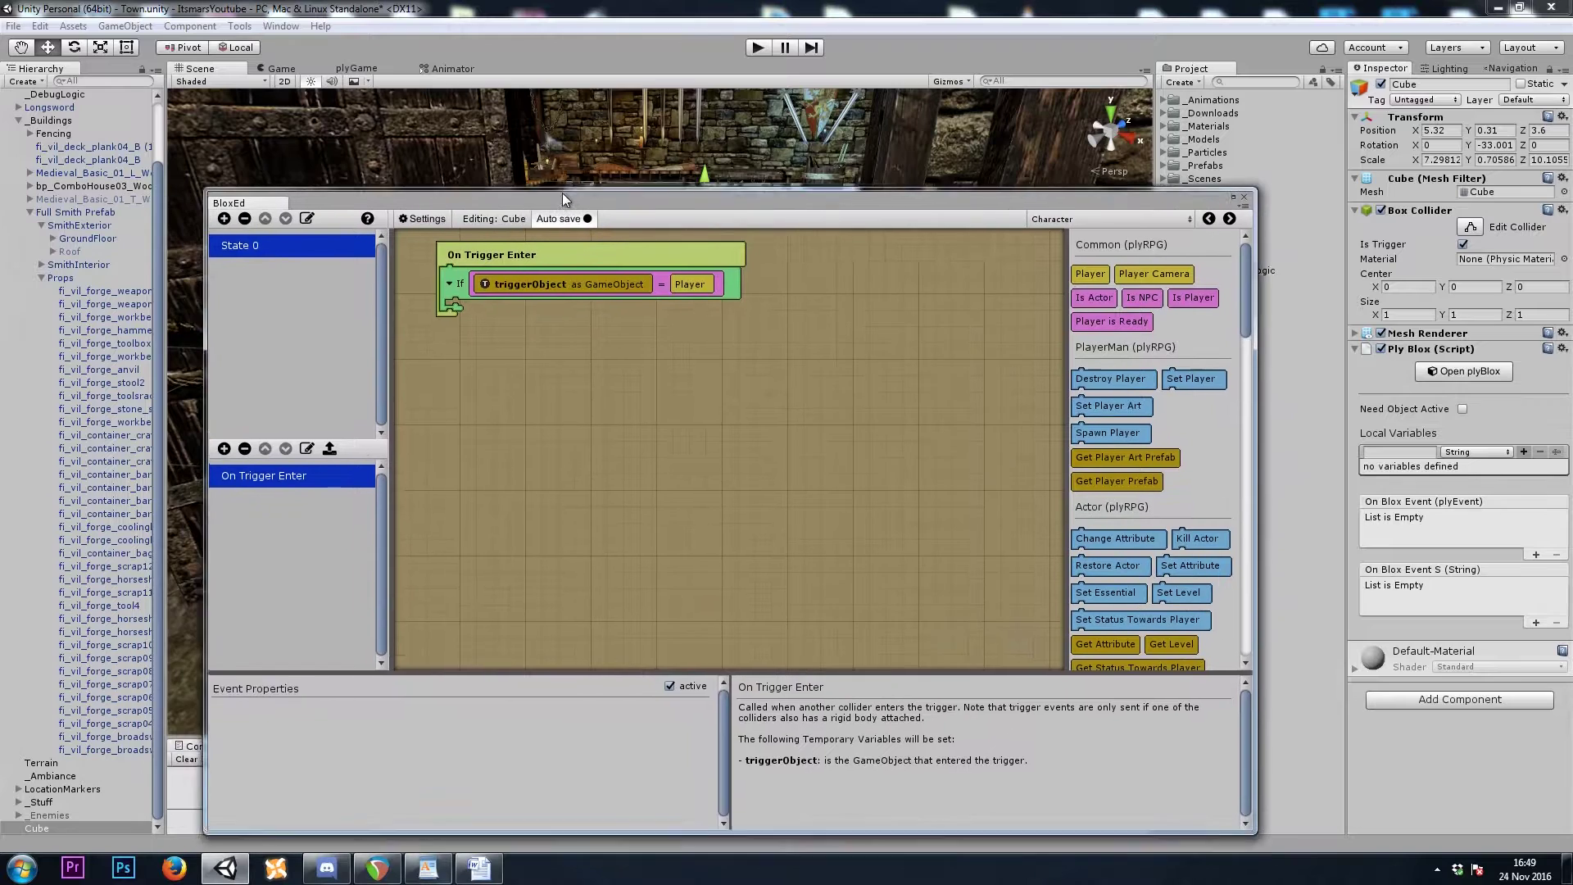
# - Place a Debug block labelled Entered inside the If block
pyautogui.click(1065, 209)
pyautogui.click(1097, 279)
pyautogui.moveTo(1177, 305); pyautogui.dragTo(524, 299)
pyautogui.click(460, 694)
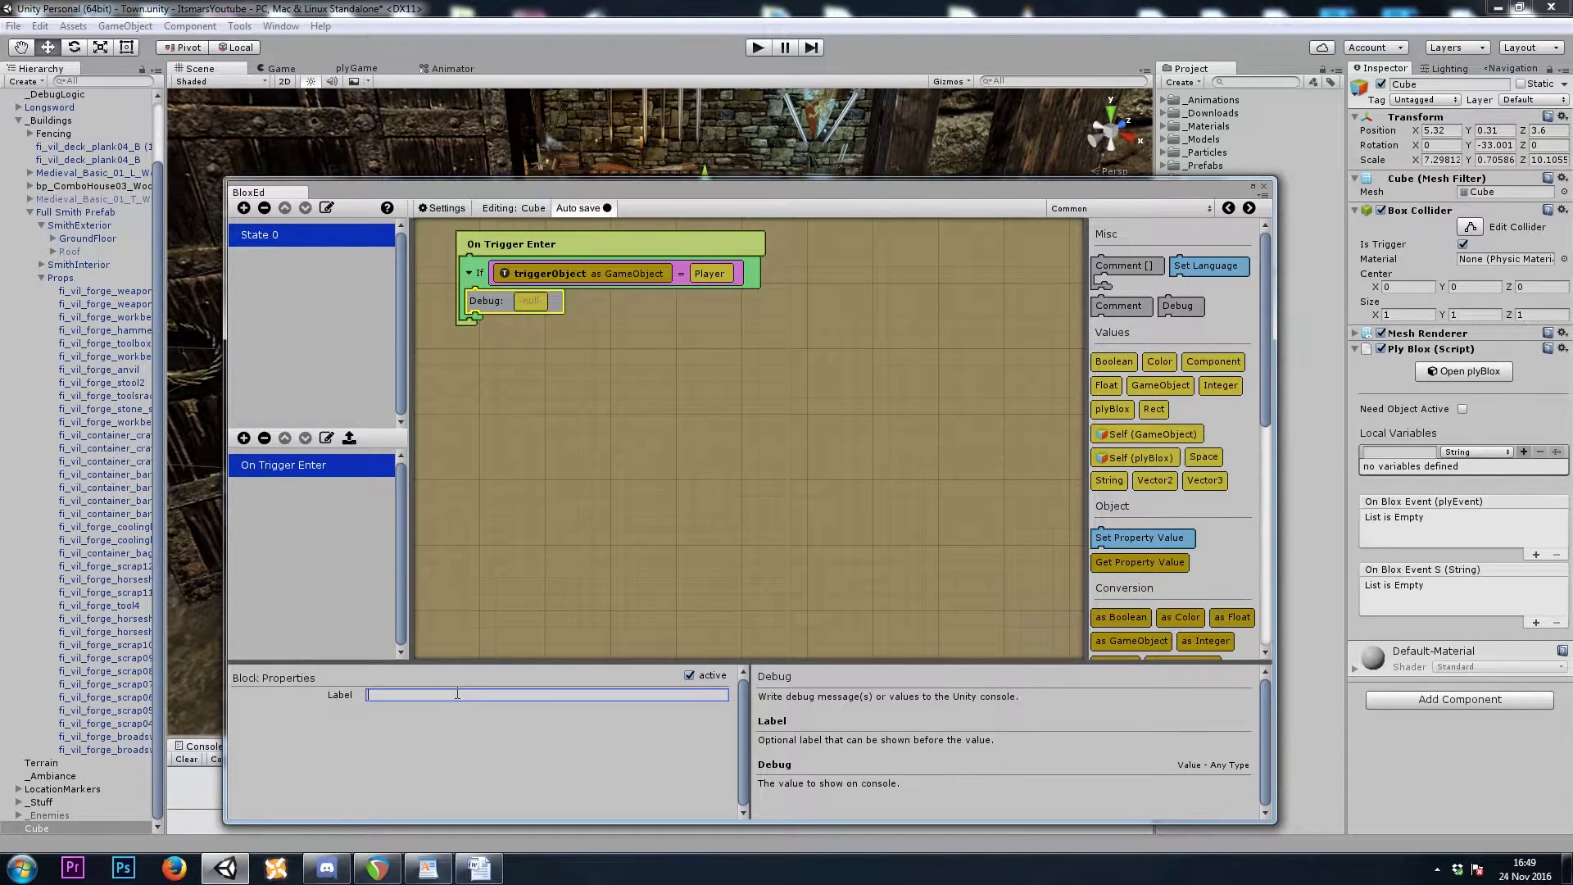
pyautogui.write('Entered')
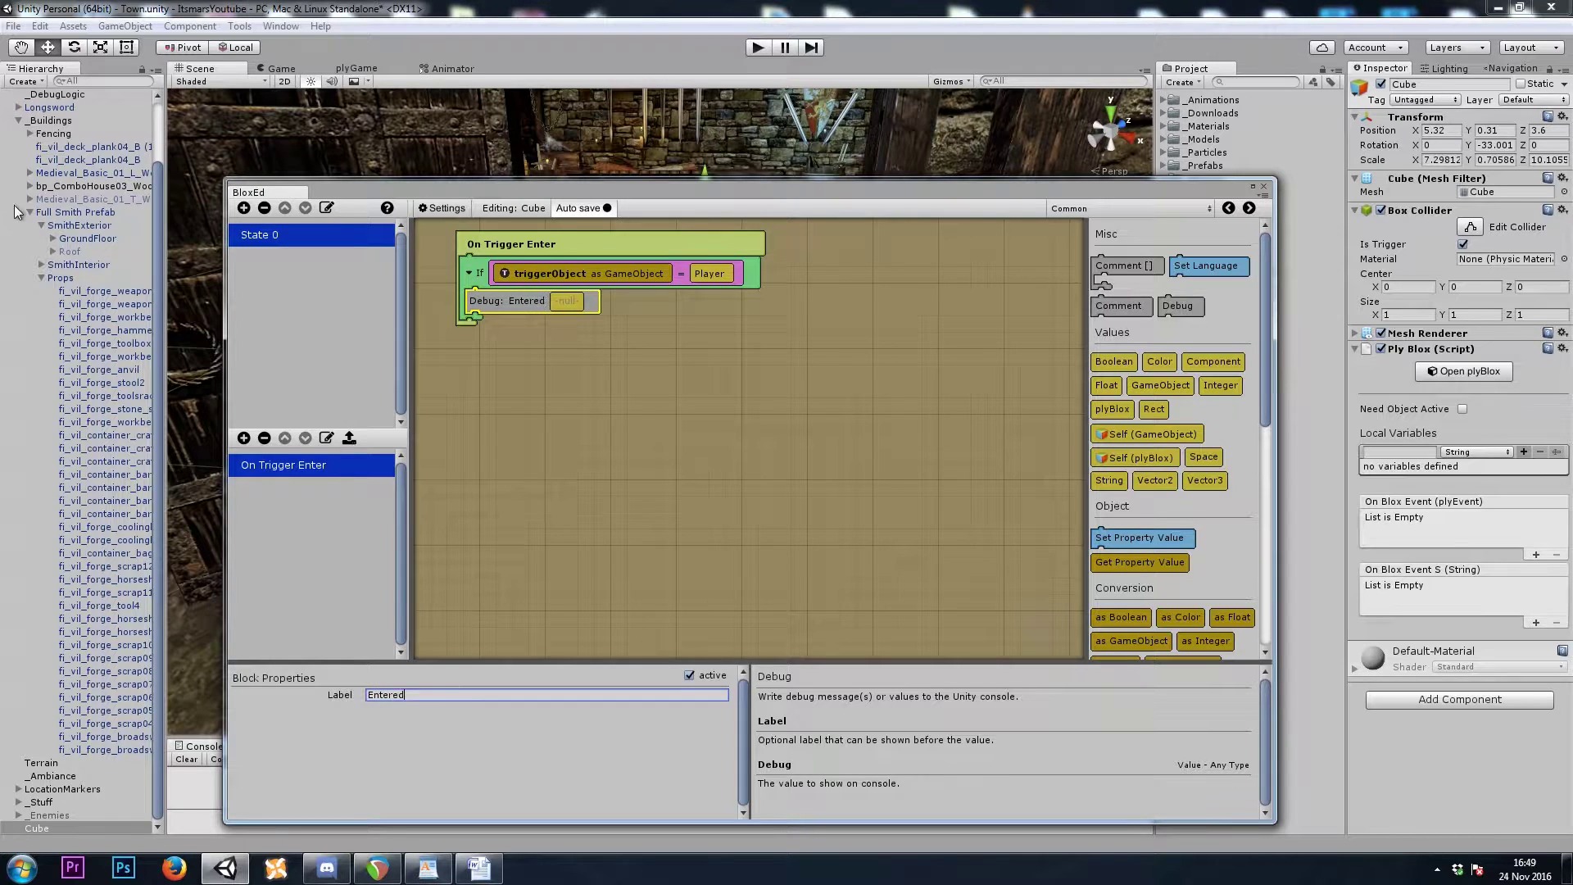
pyautogui.click(595, 415)
pyautogui.click(244, 438)
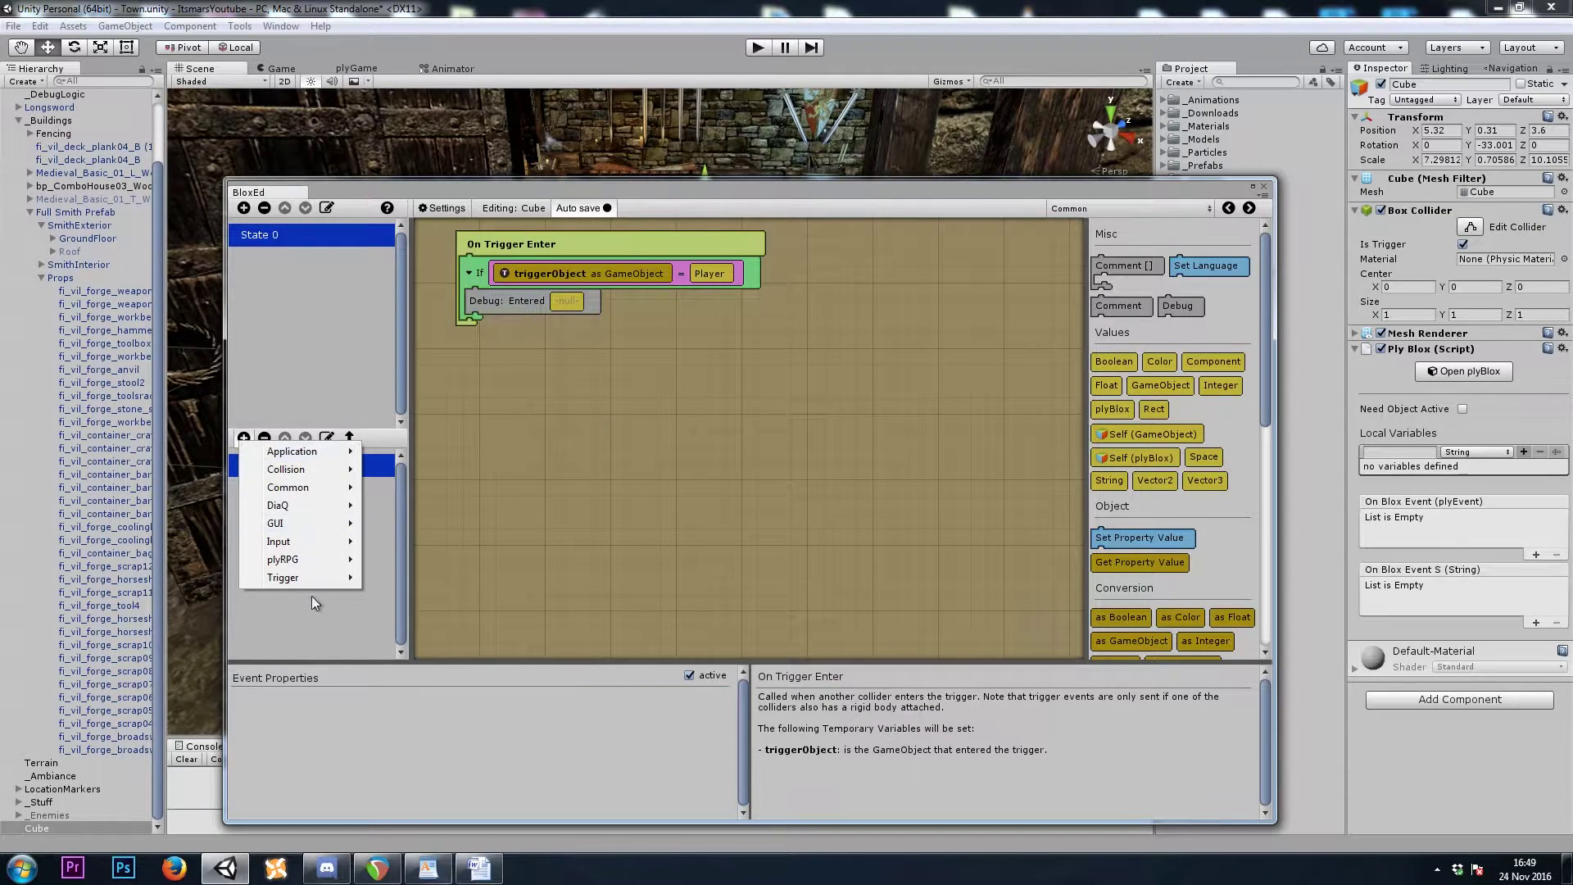
# - Add an On Trigger Exit event and paste the Player-check If block into it
pyautogui.moveTo(312, 577)
pyautogui.moveTo(442, 650)
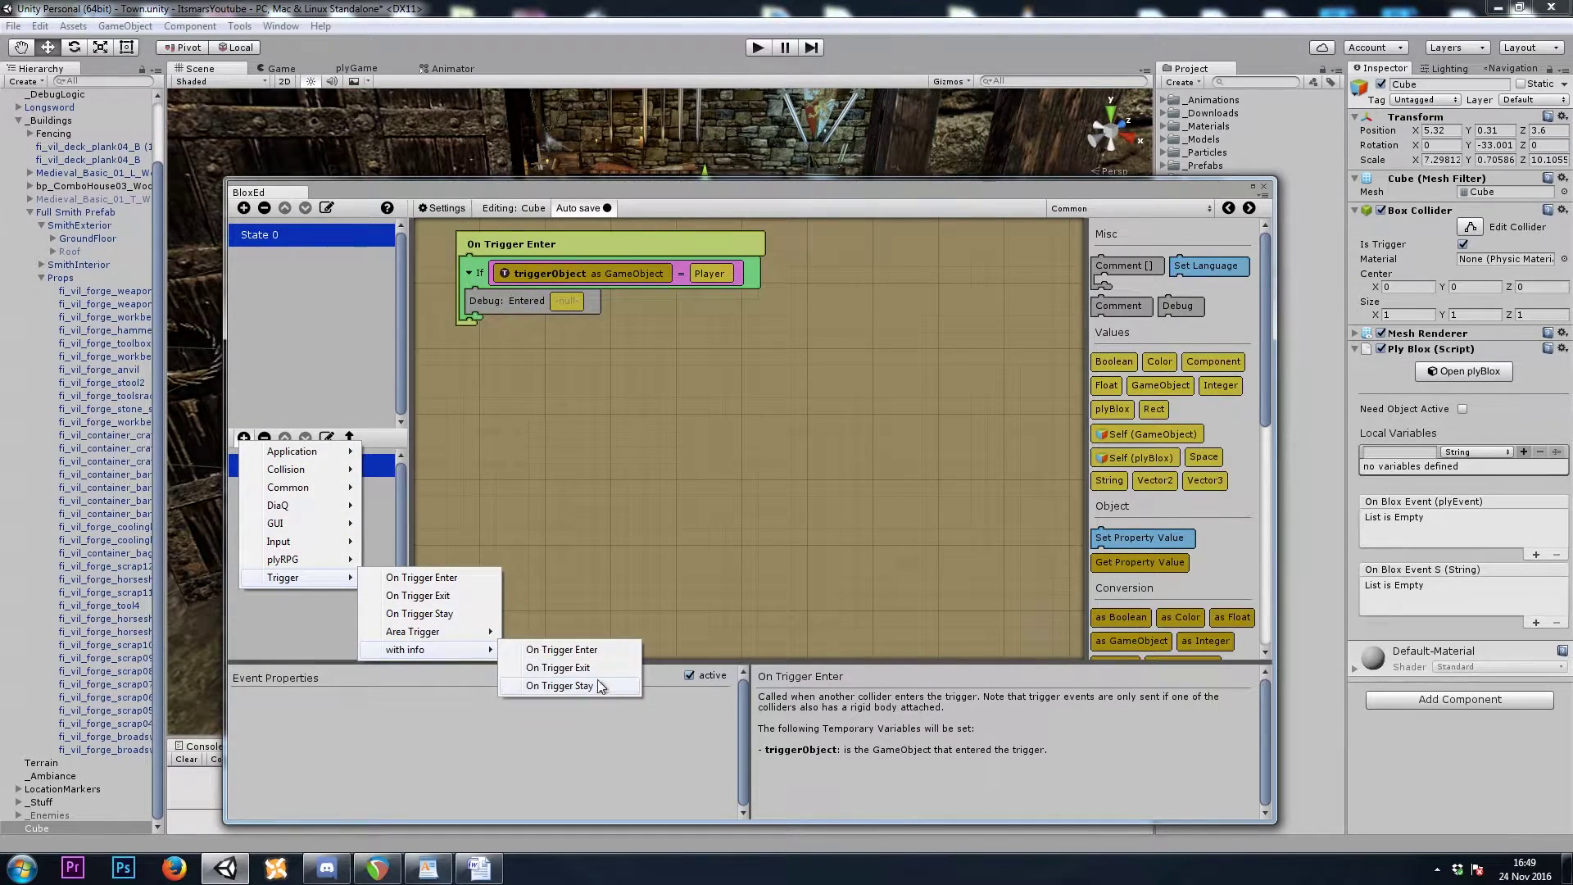
pyautogui.click(564, 668)
pyautogui.click(313, 453)
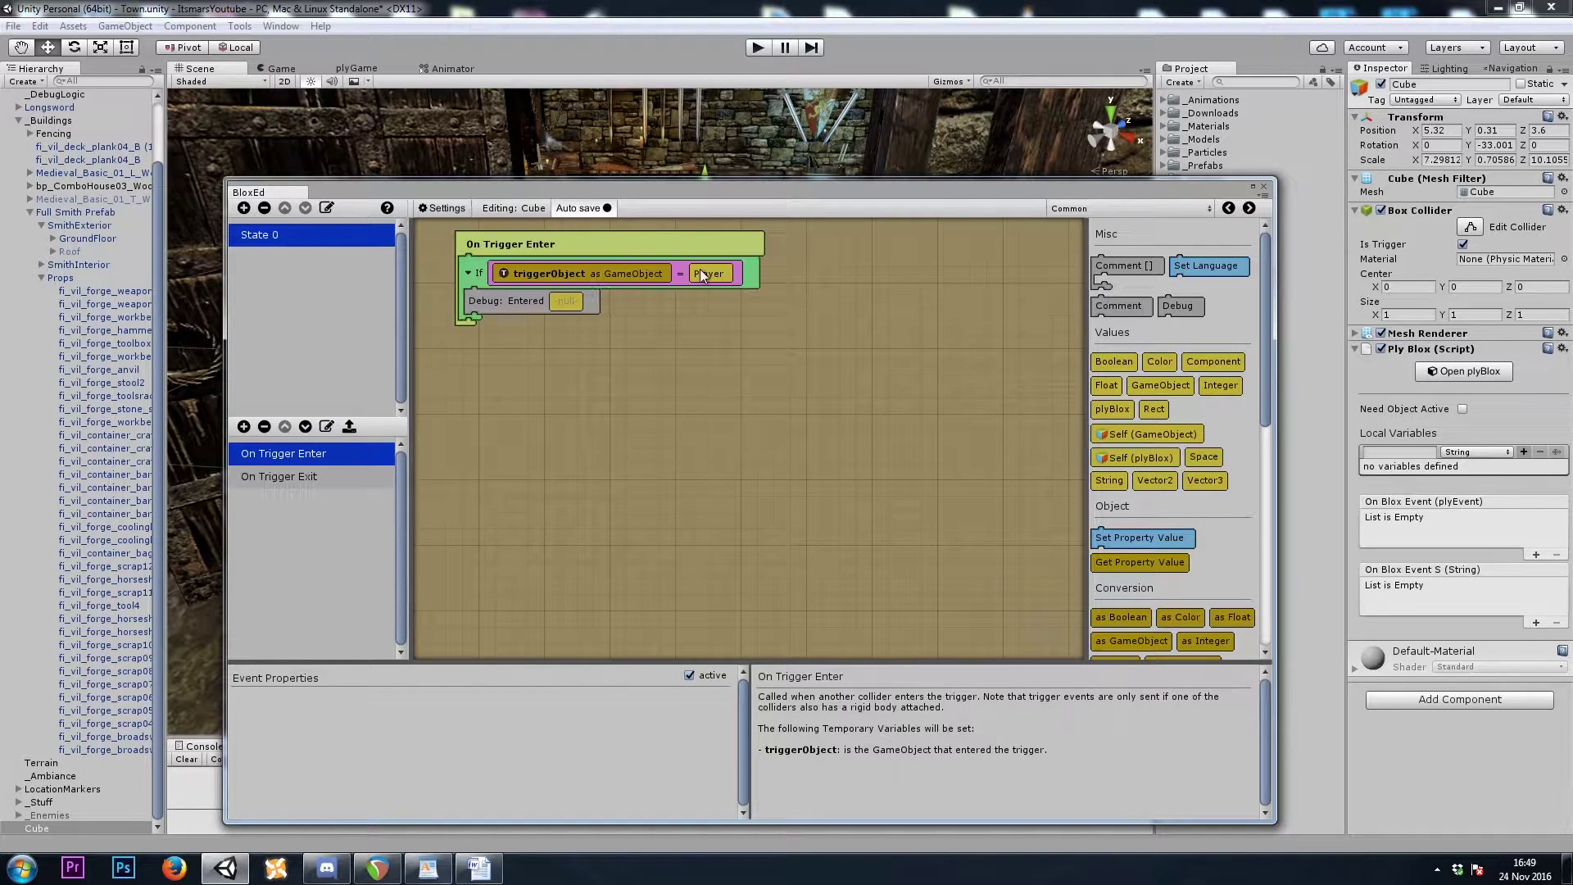
pyautogui.click(741, 274)
pyautogui.click(279, 476)
pyautogui.hotkey('ctrl', 'v')
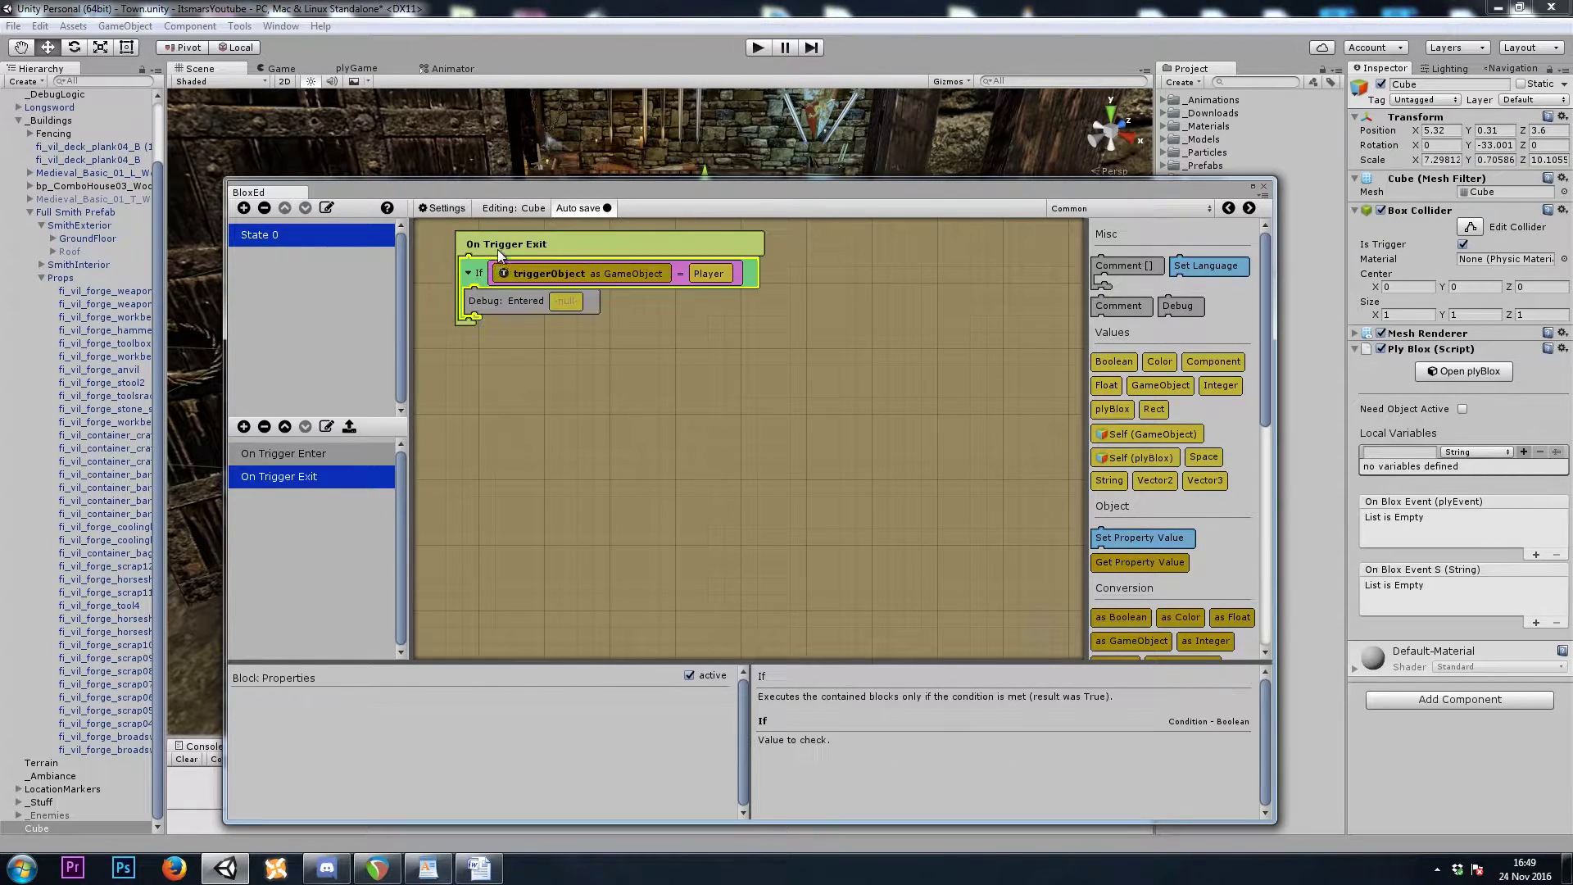
# - Change the pasted Debug label to Exited and close the block editor
pyautogui.click(509, 304)
pyautogui.doubleClick(397, 692)
pyautogui.write('Exited')
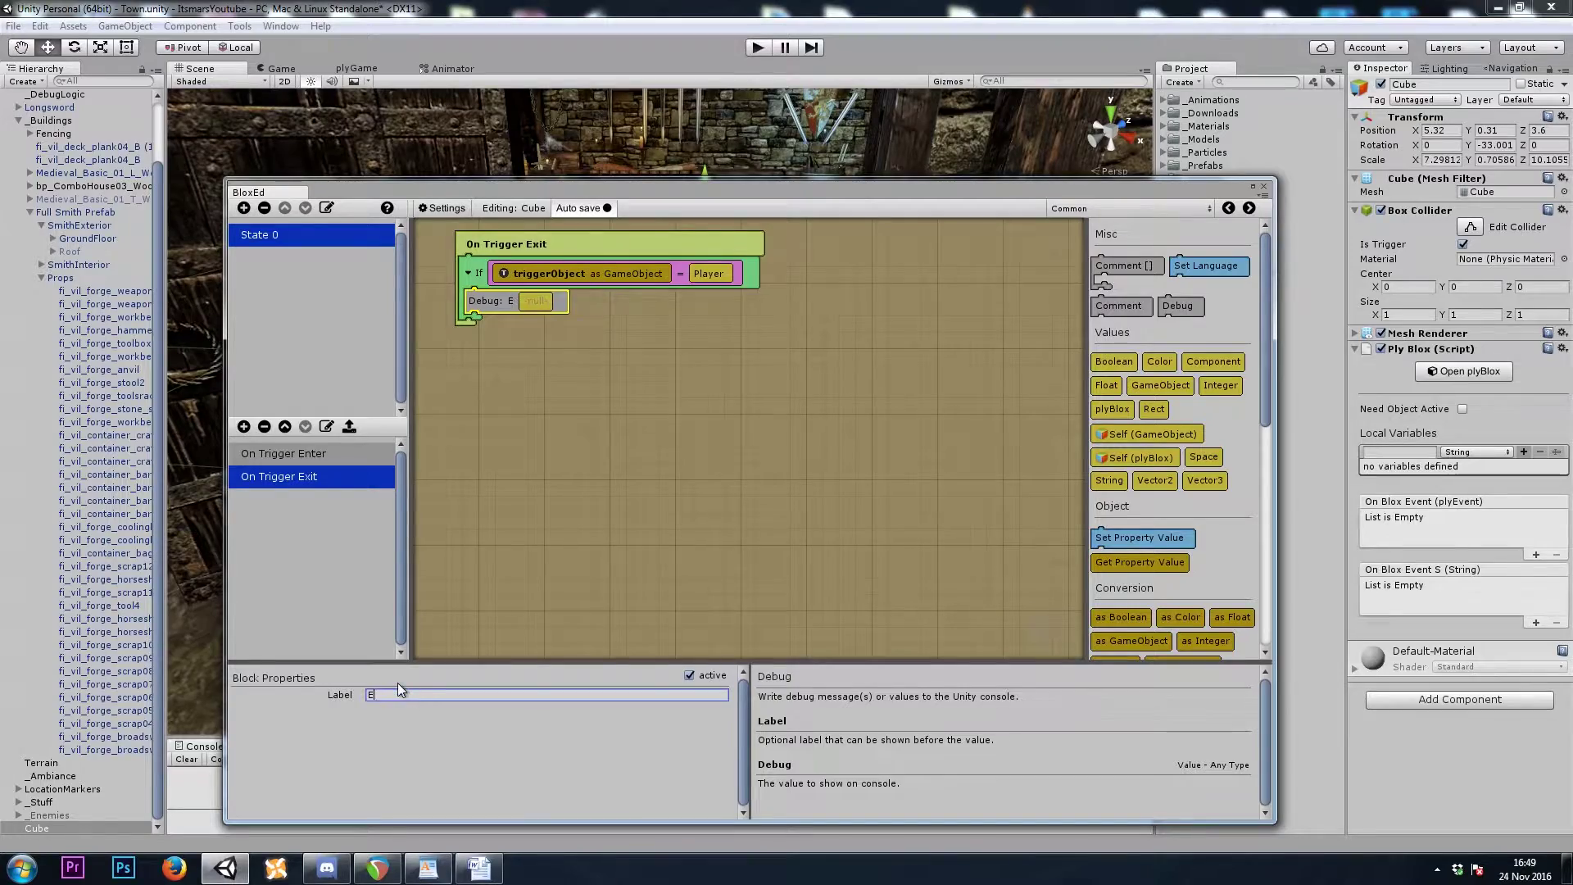
pyautogui.click(1264, 187)
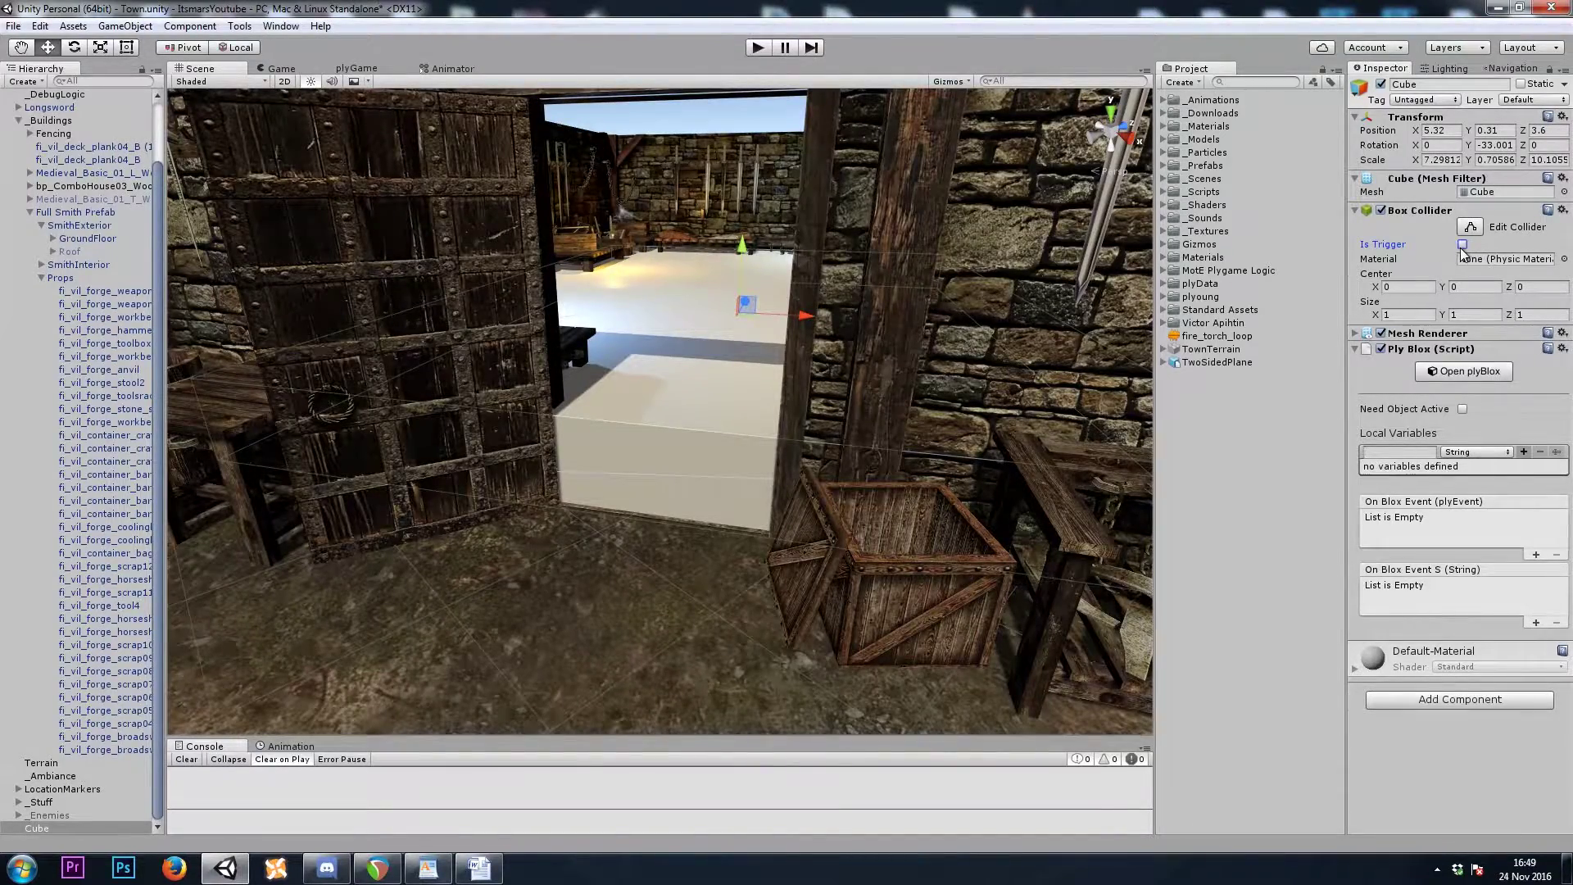
# - Bring the view back to the doorway cube and create a material named NoDraw in _Materials
pyautogui.scroll(-5, 680, 511)
pyautogui.moveTo(668, 557); pyautogui.dragTo(474, 611, button='right')
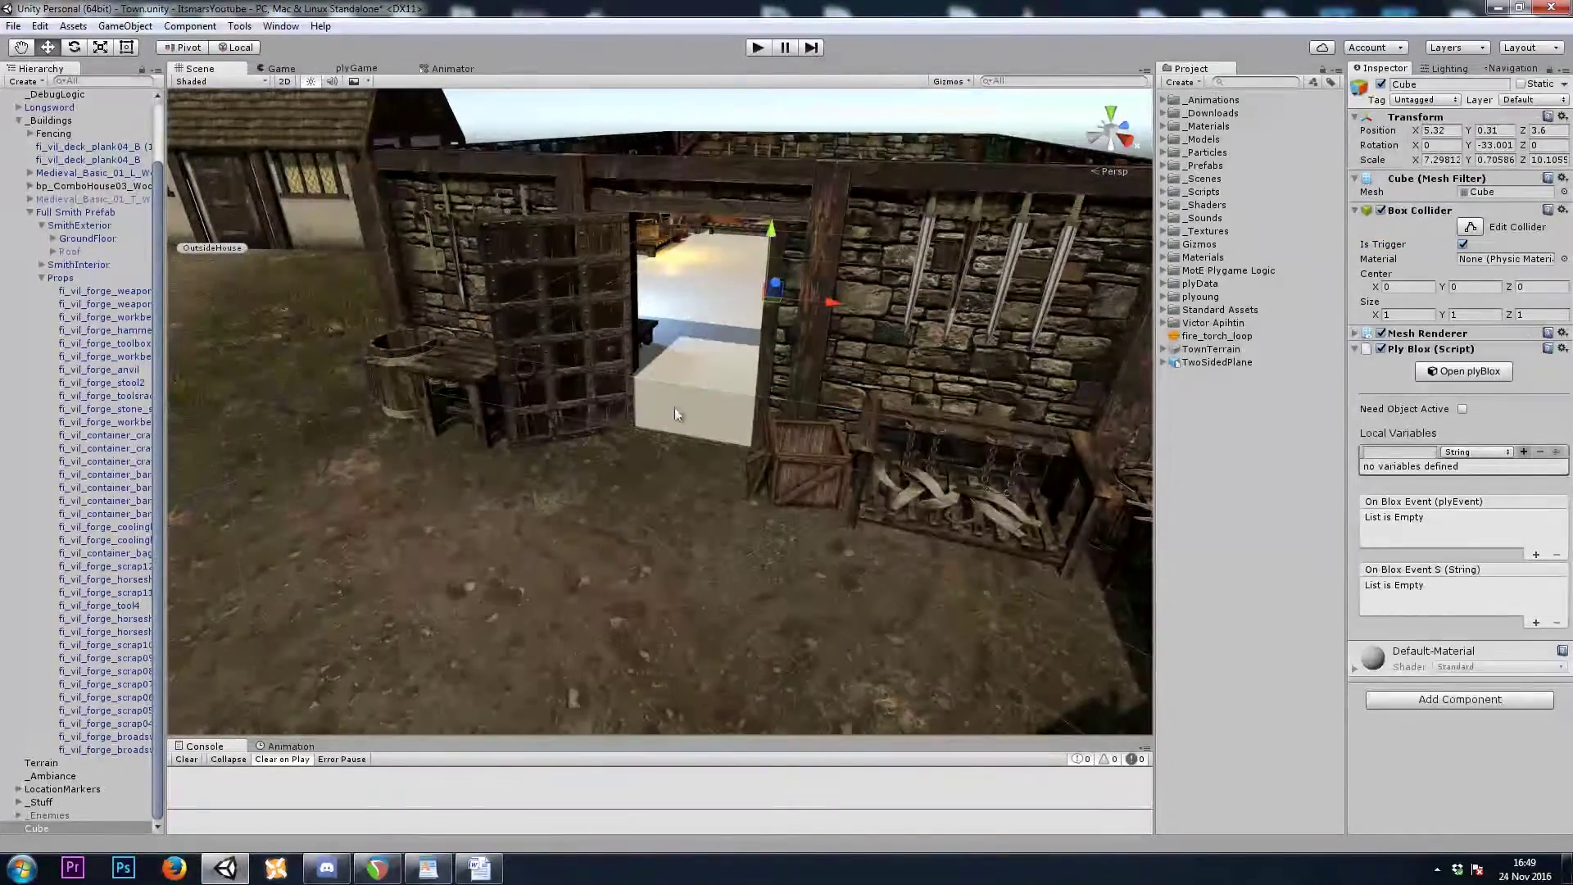
pyautogui.moveTo(655, 508); pyautogui.dragTo(638, 546, button='right')
pyautogui.press('w')
pyautogui.press('s')
pyautogui.press('s')
pyautogui.press('w')
pyautogui.moveTo(784, 395); pyautogui.dragTo(757, 328, button='right')
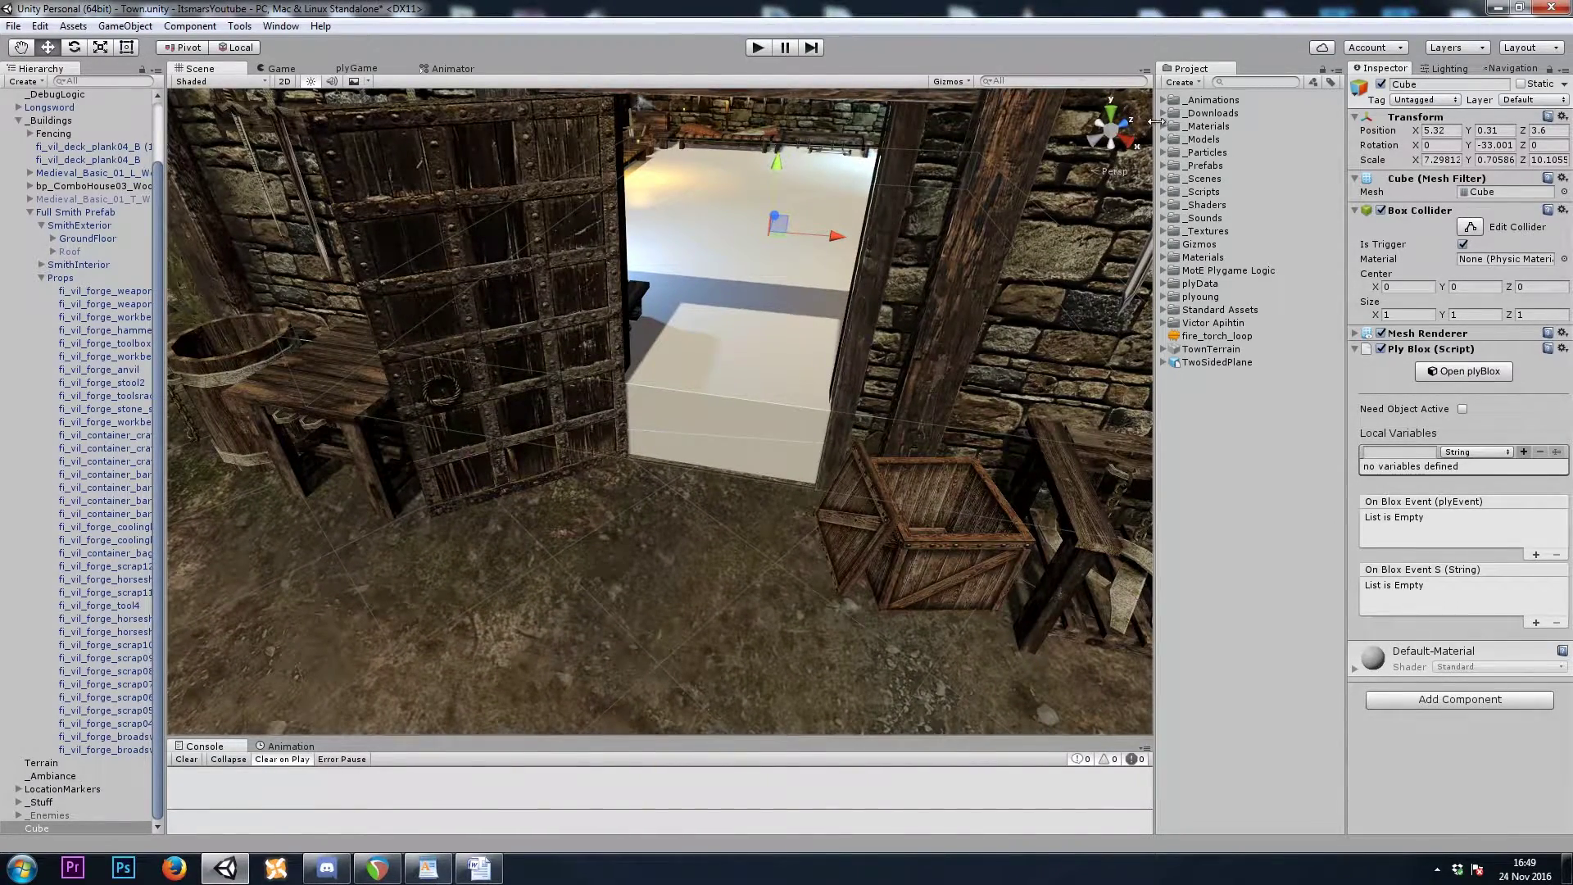
pyautogui.rightClick(1188, 126)
pyautogui.moveTo(1225, 136)
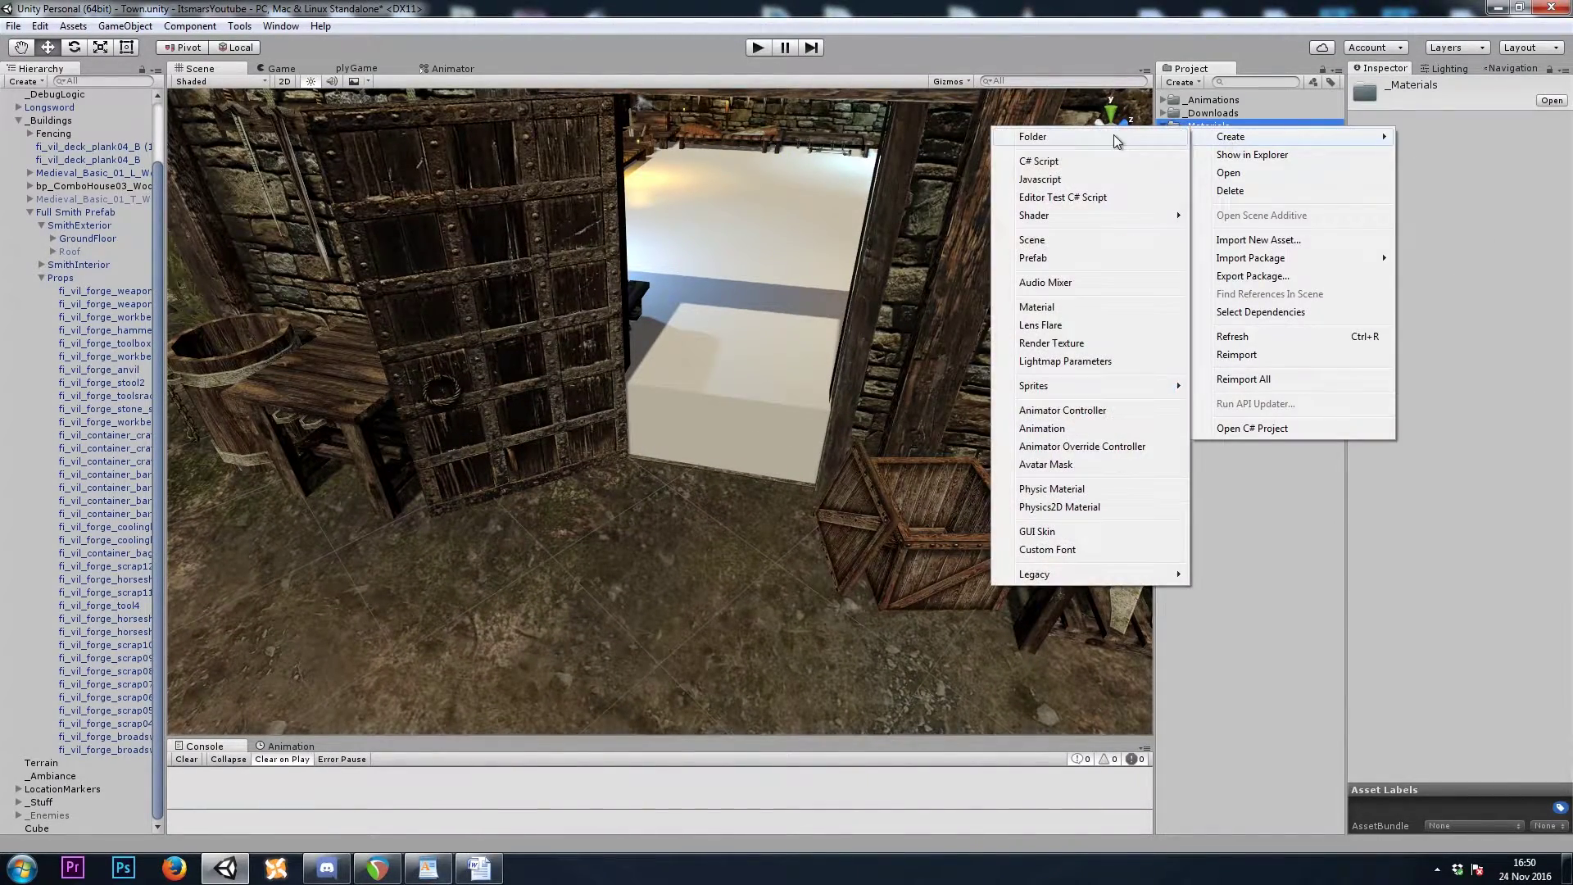
pyautogui.click(1064, 307)
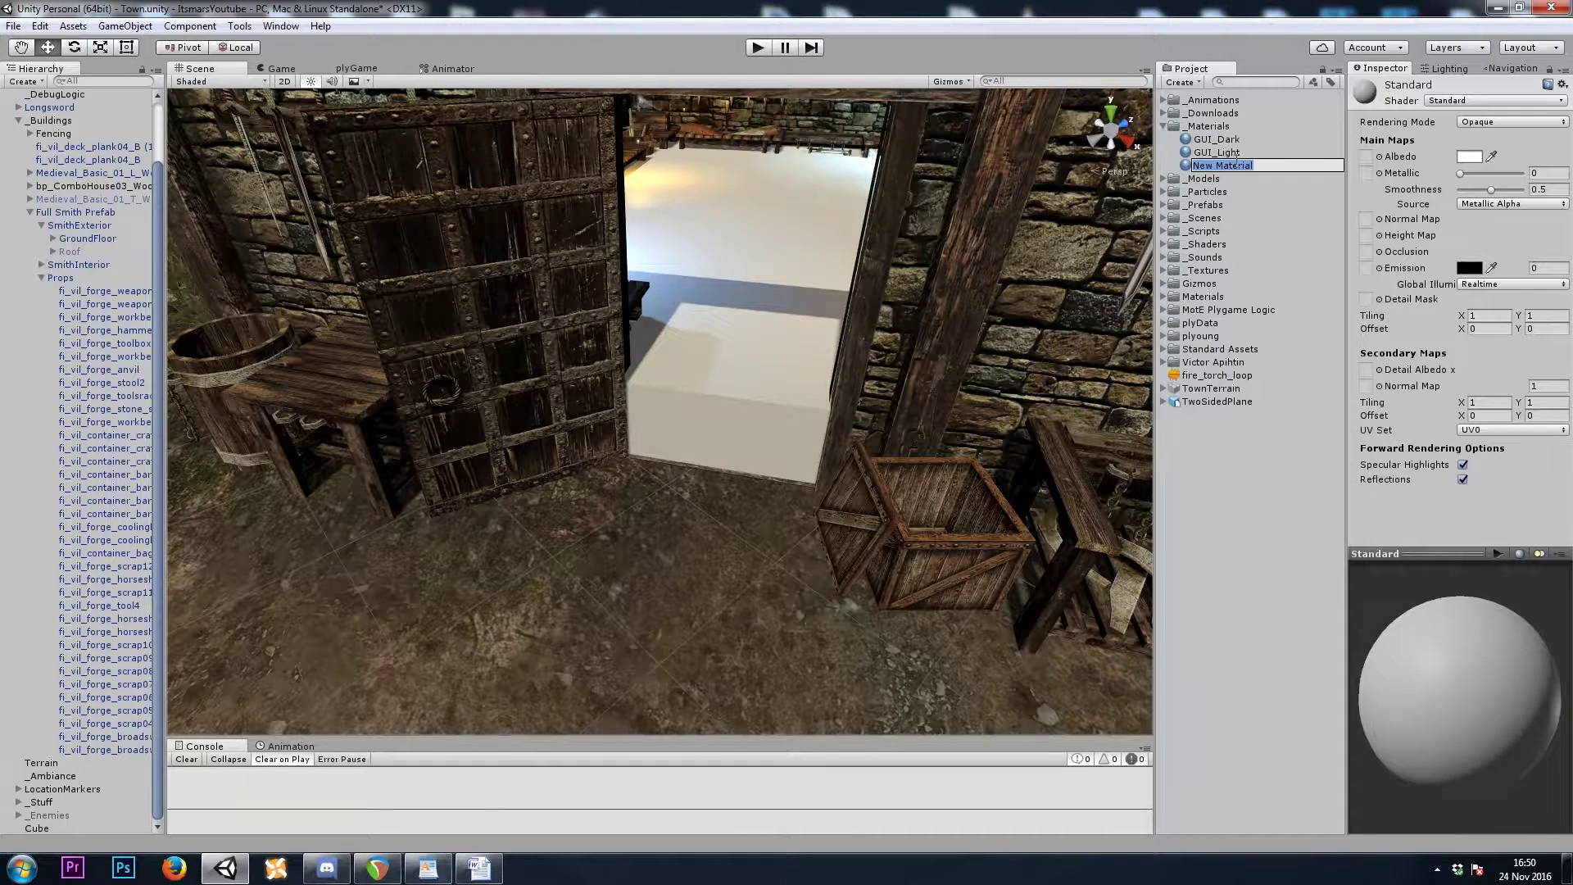
pyautogui.write('NoDraw')
pyautogui.press('Return')
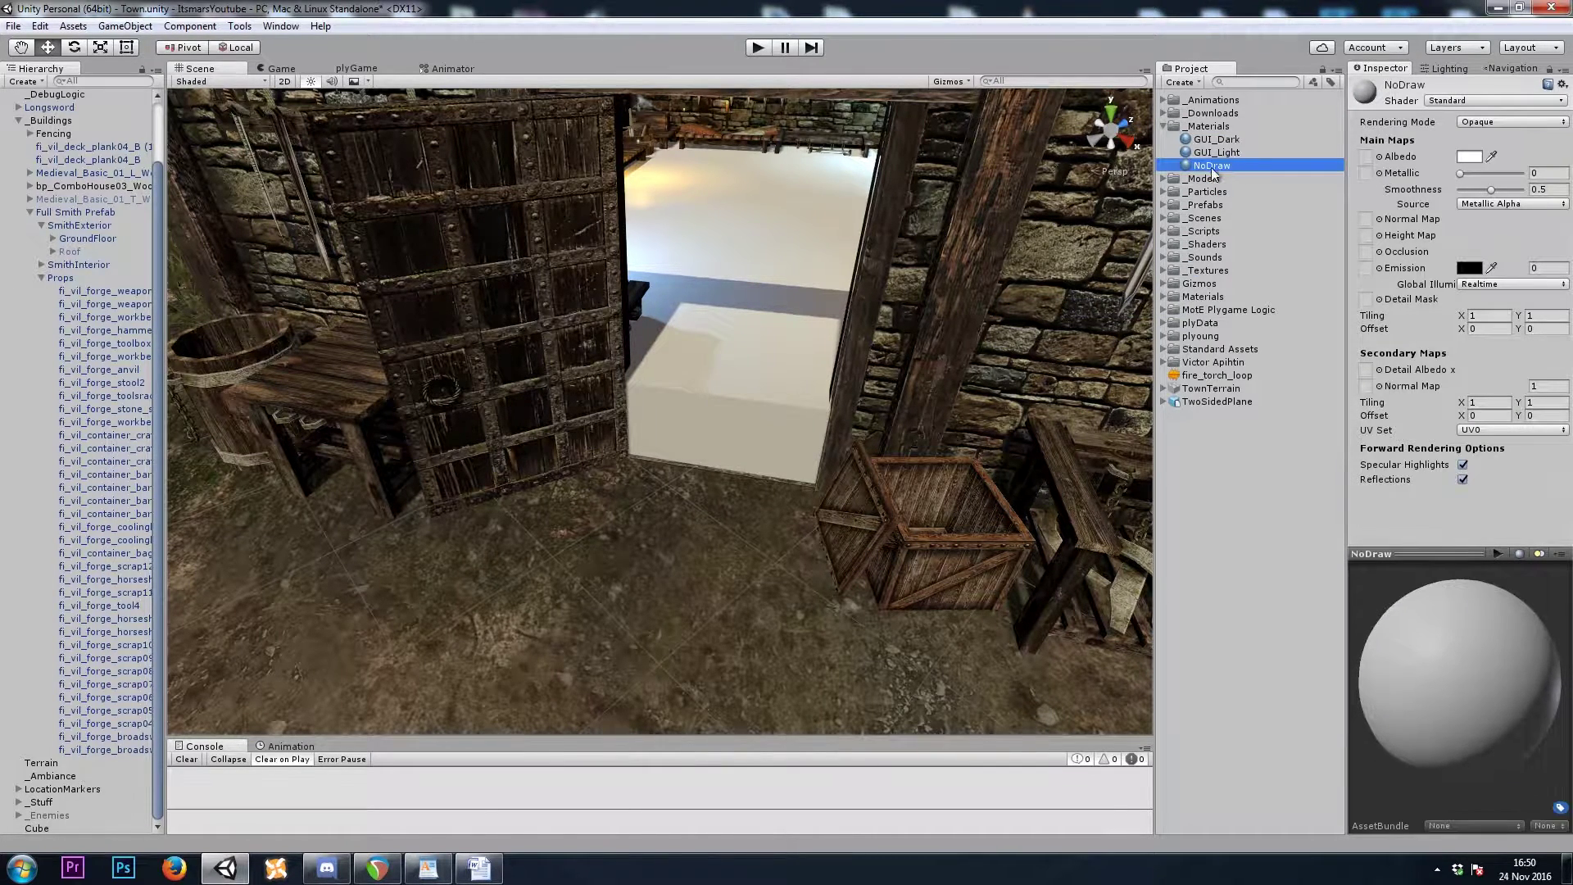
# - Set NoDraw's Albedo to bright green and apply it to the doorway slab
pyautogui.click(1469, 157)
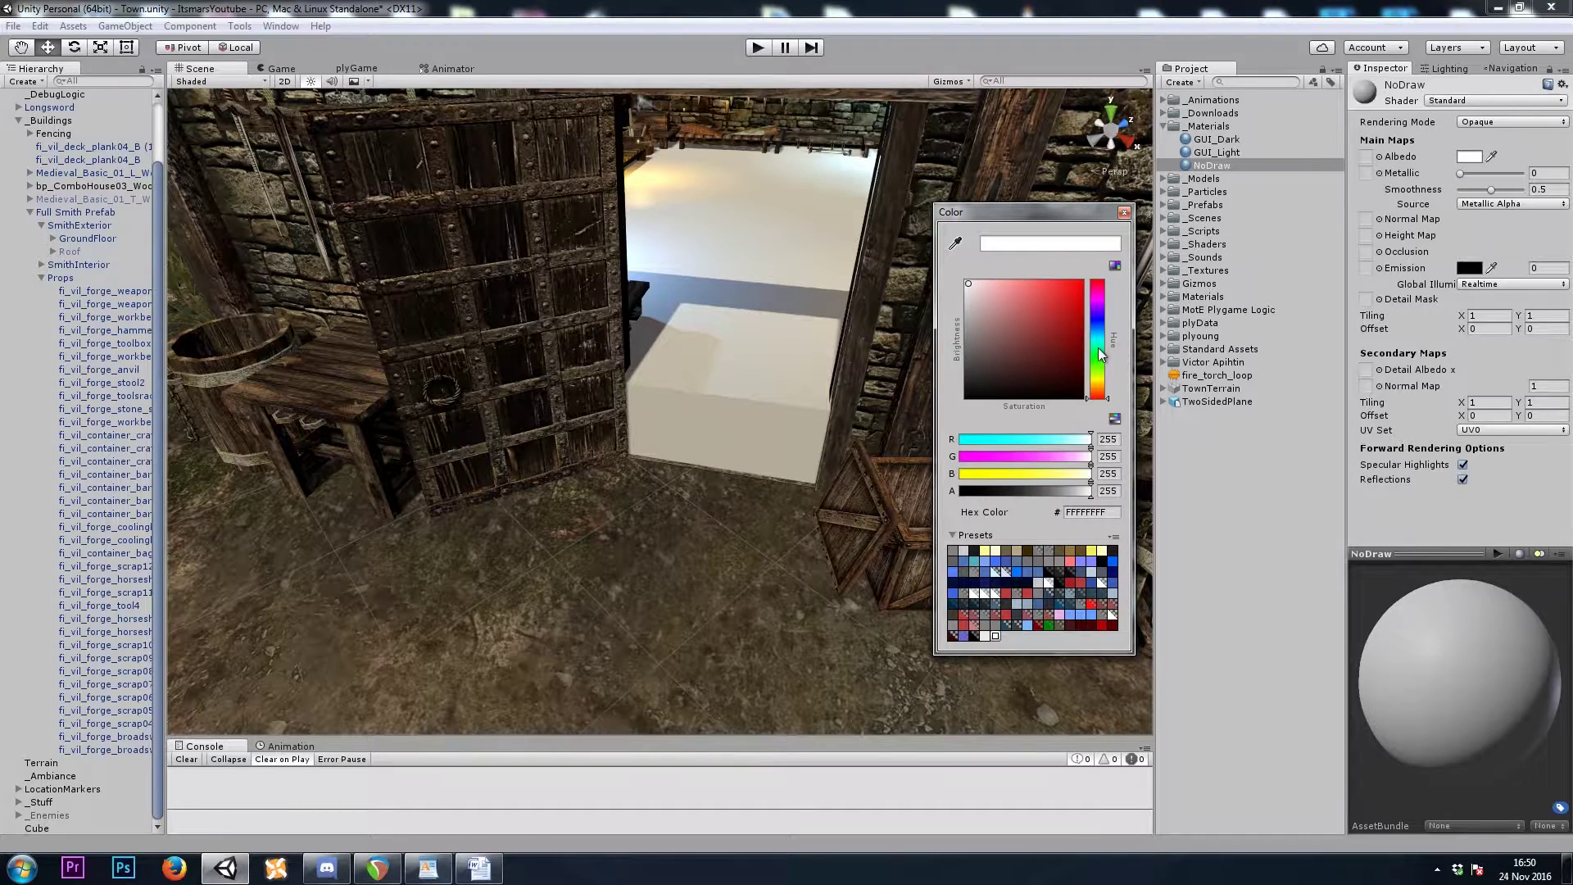
pyautogui.click(1100, 352)
pyautogui.moveTo(1086, 352); pyautogui.dragTo(1114, 272)
pyautogui.click(1124, 213)
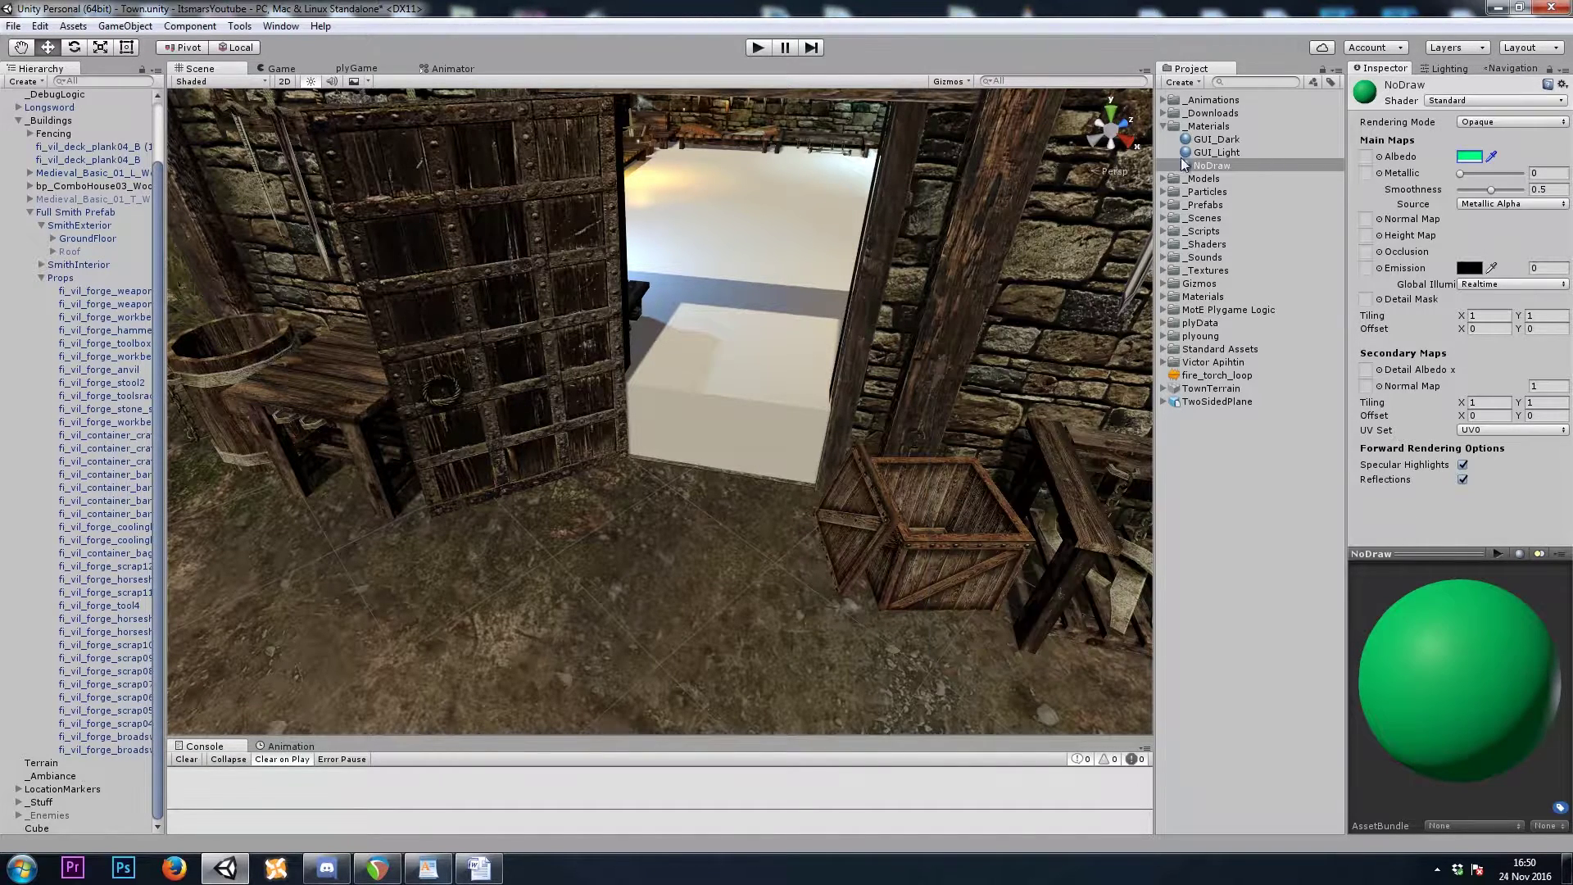
pyautogui.moveTo(1210, 169); pyautogui.dragTo(765, 226)
# - Switch NoDraw to Transparent rendering and lower its alpha to 79 for translucent green
pyautogui.click(1475, 157)
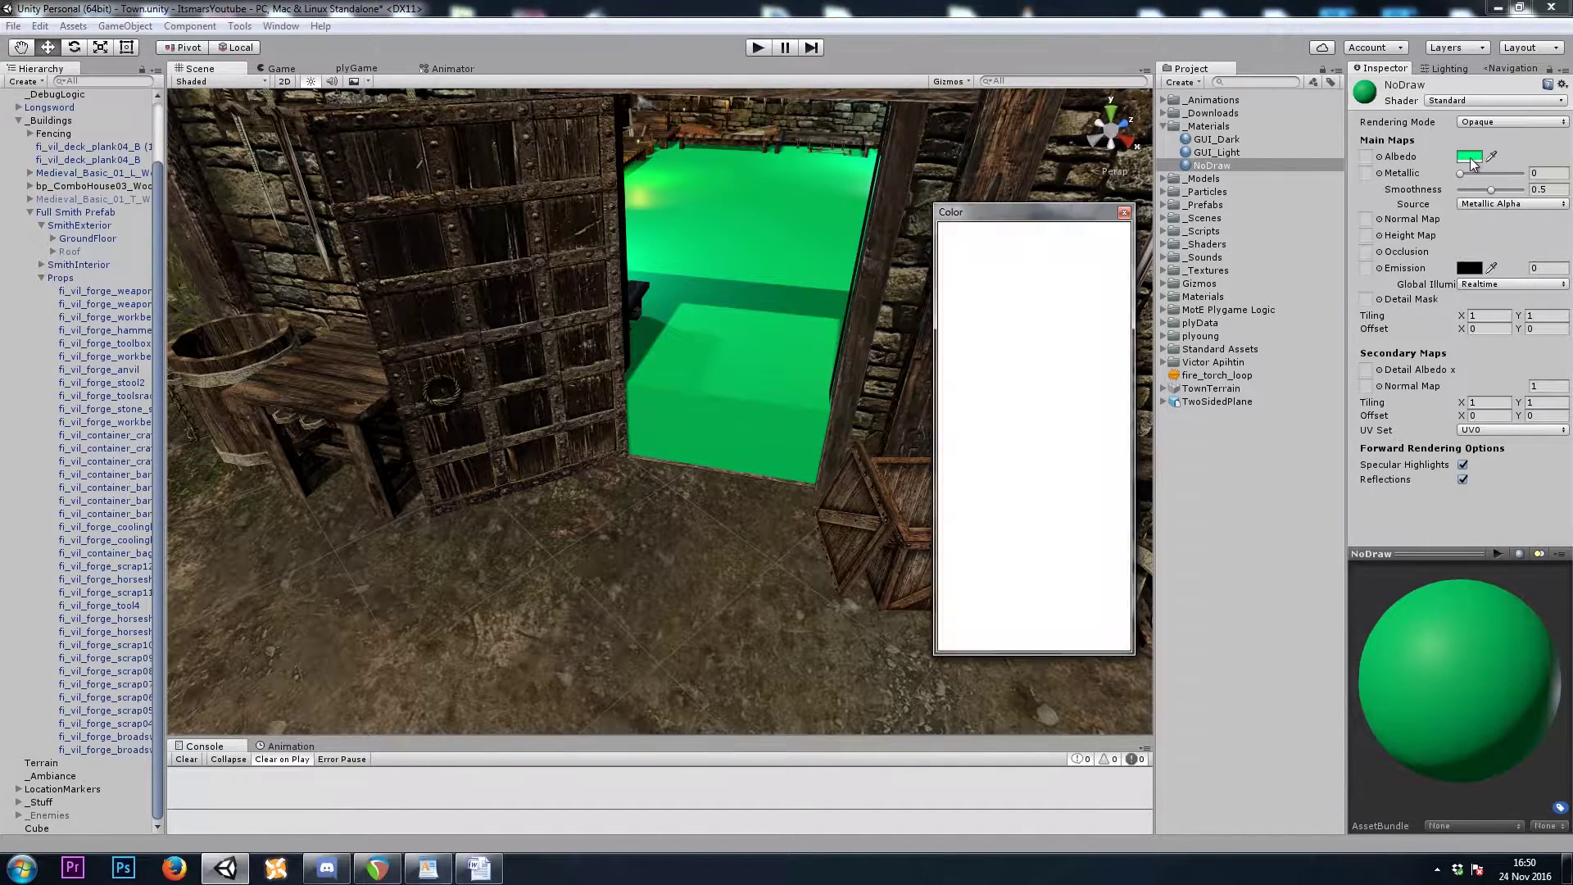
pyautogui.click(1496, 123)
pyautogui.click(1491, 205)
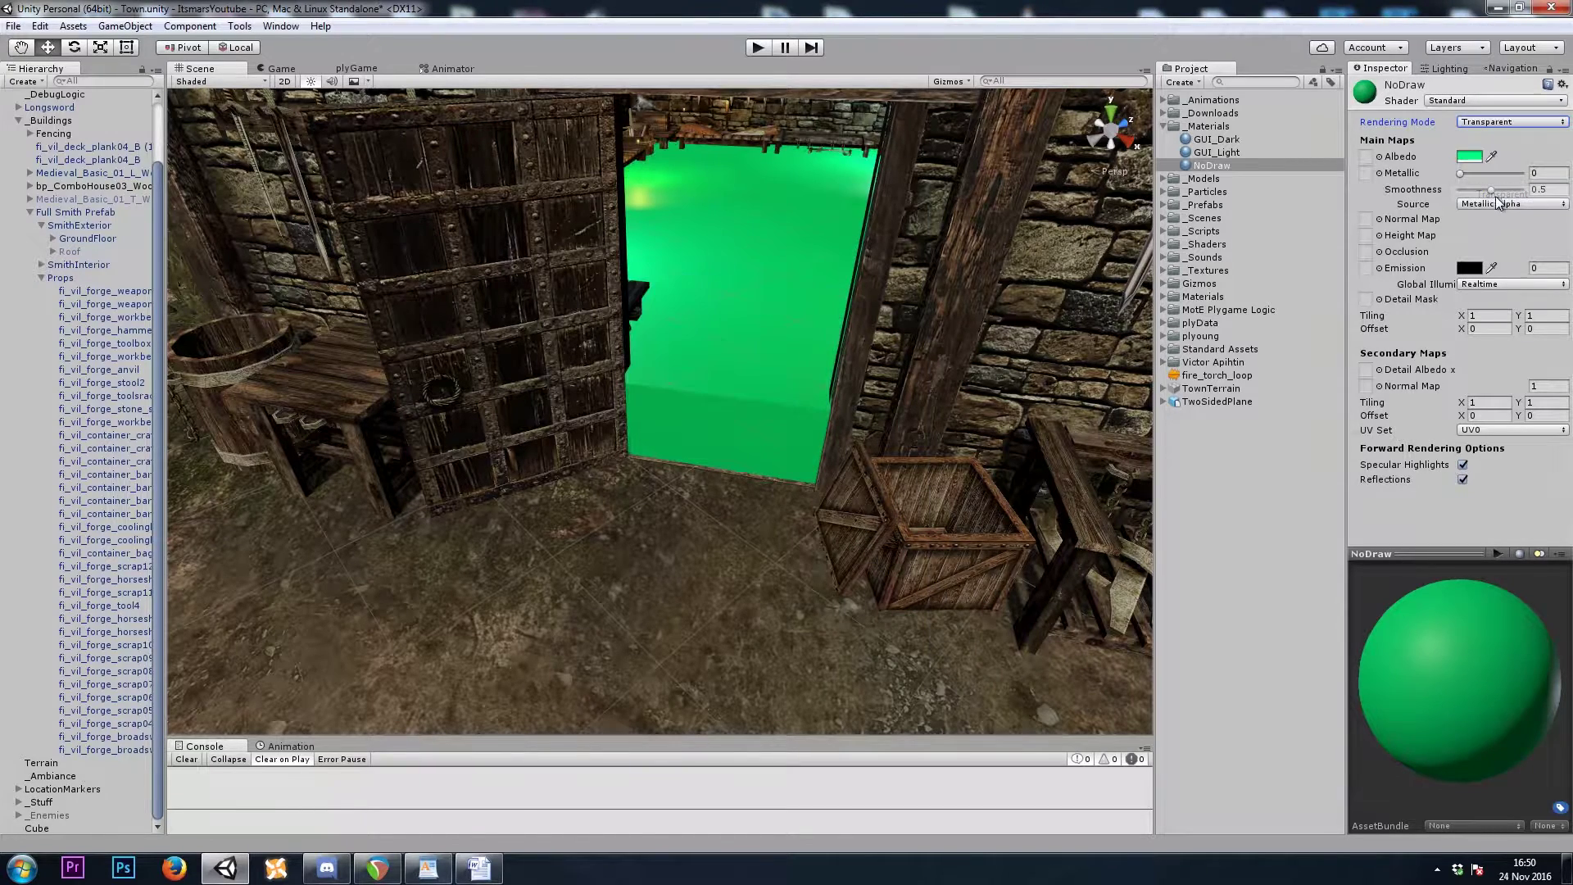
pyautogui.click(1482, 121)
pyautogui.click(1492, 141)
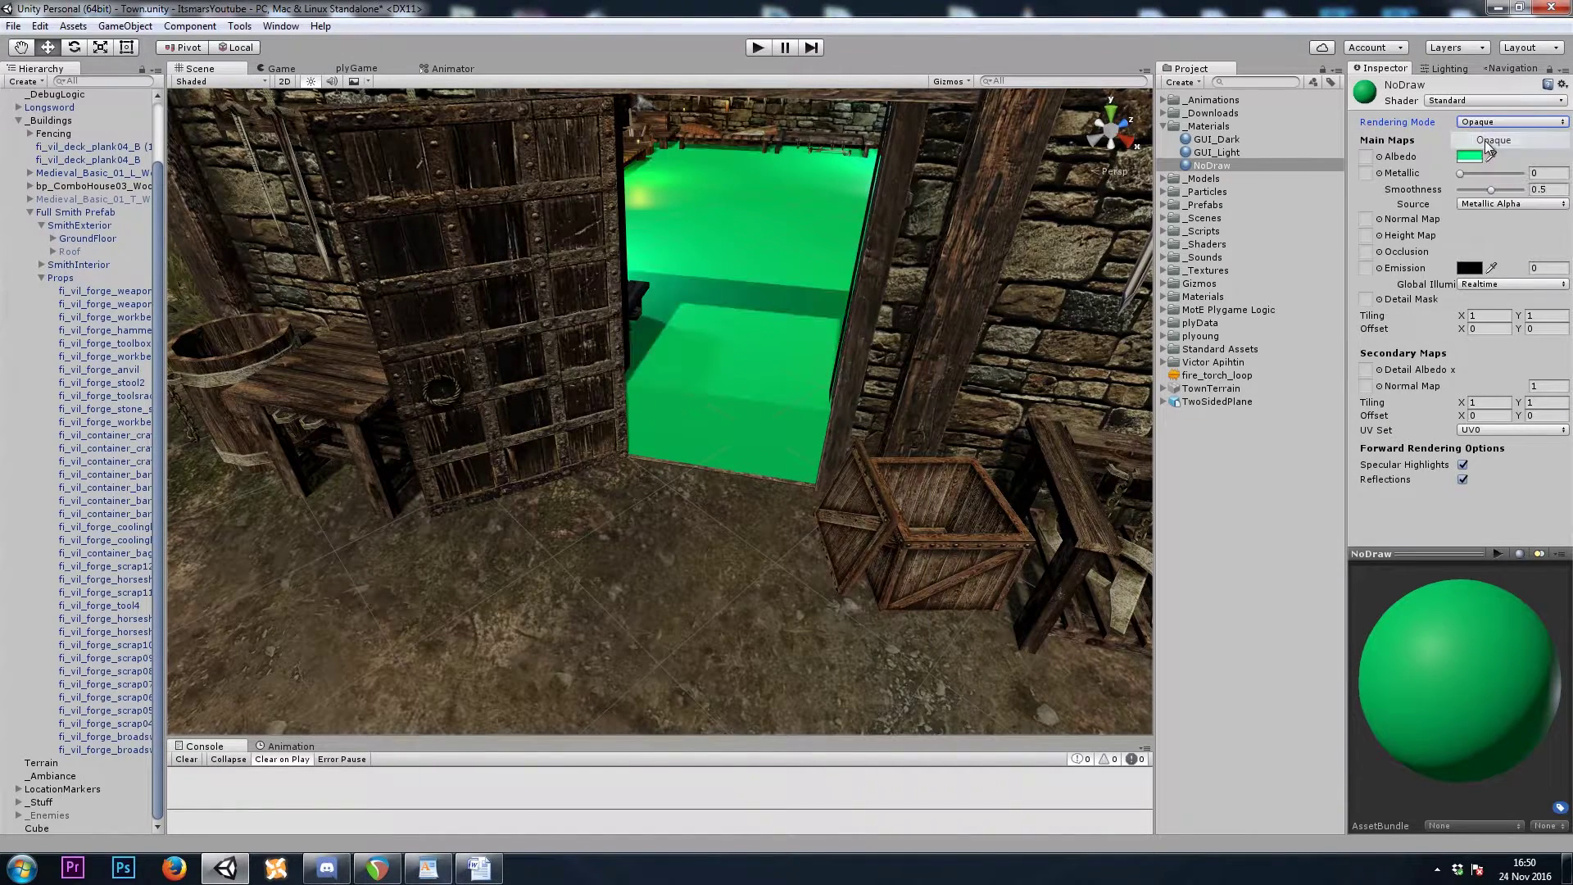
pyautogui.click(1487, 123)
pyautogui.click(1487, 195)
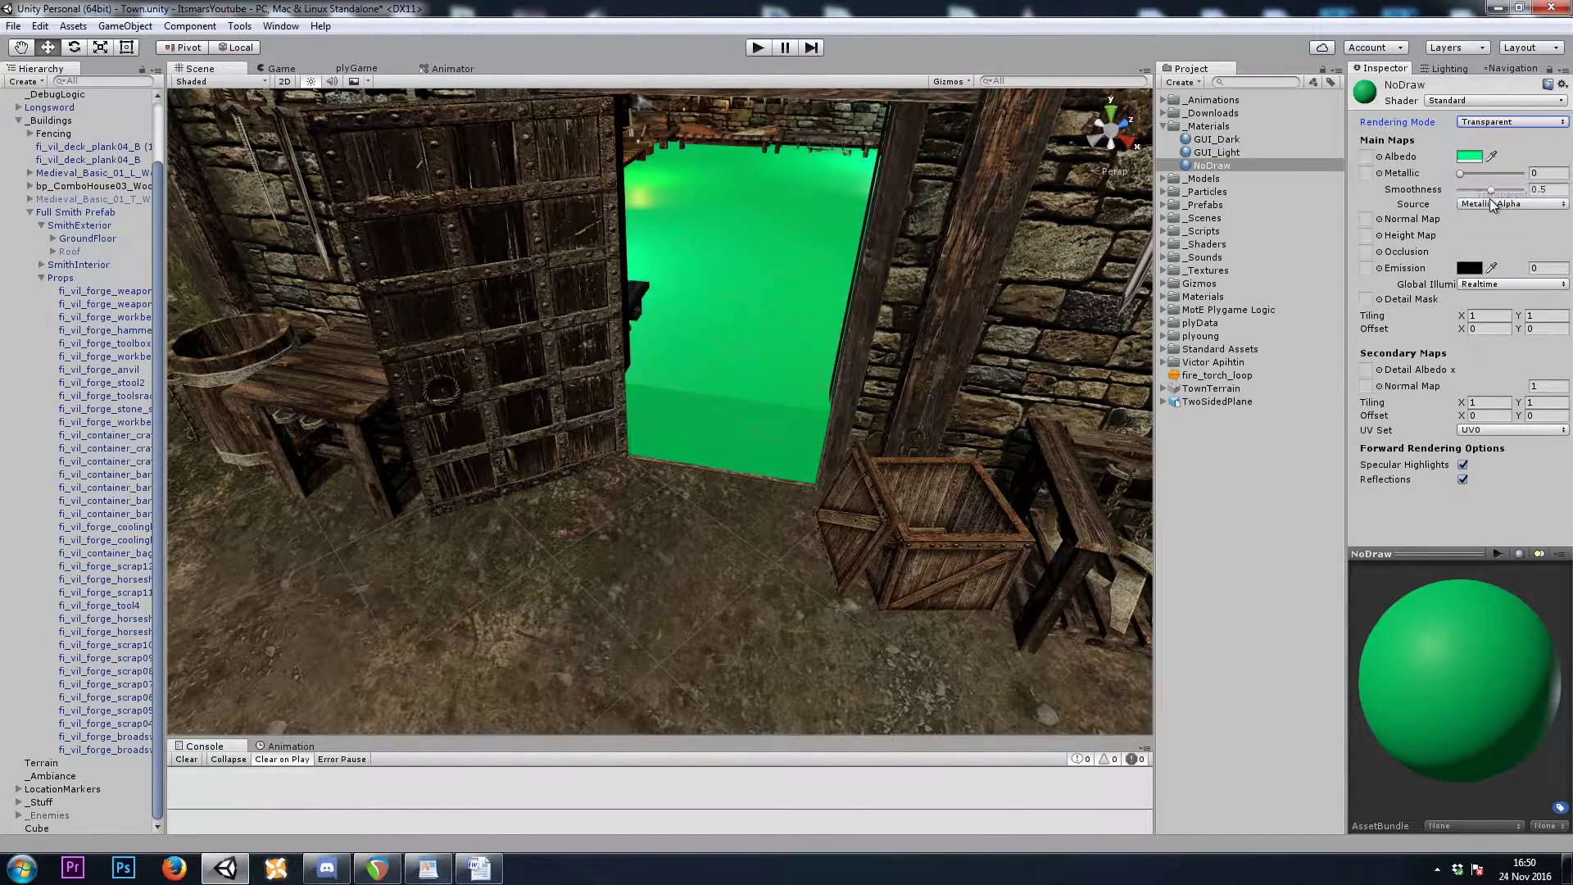
pyautogui.click(1468, 156)
pyautogui.moveTo(1085, 499); pyautogui.dragTo(997, 502)
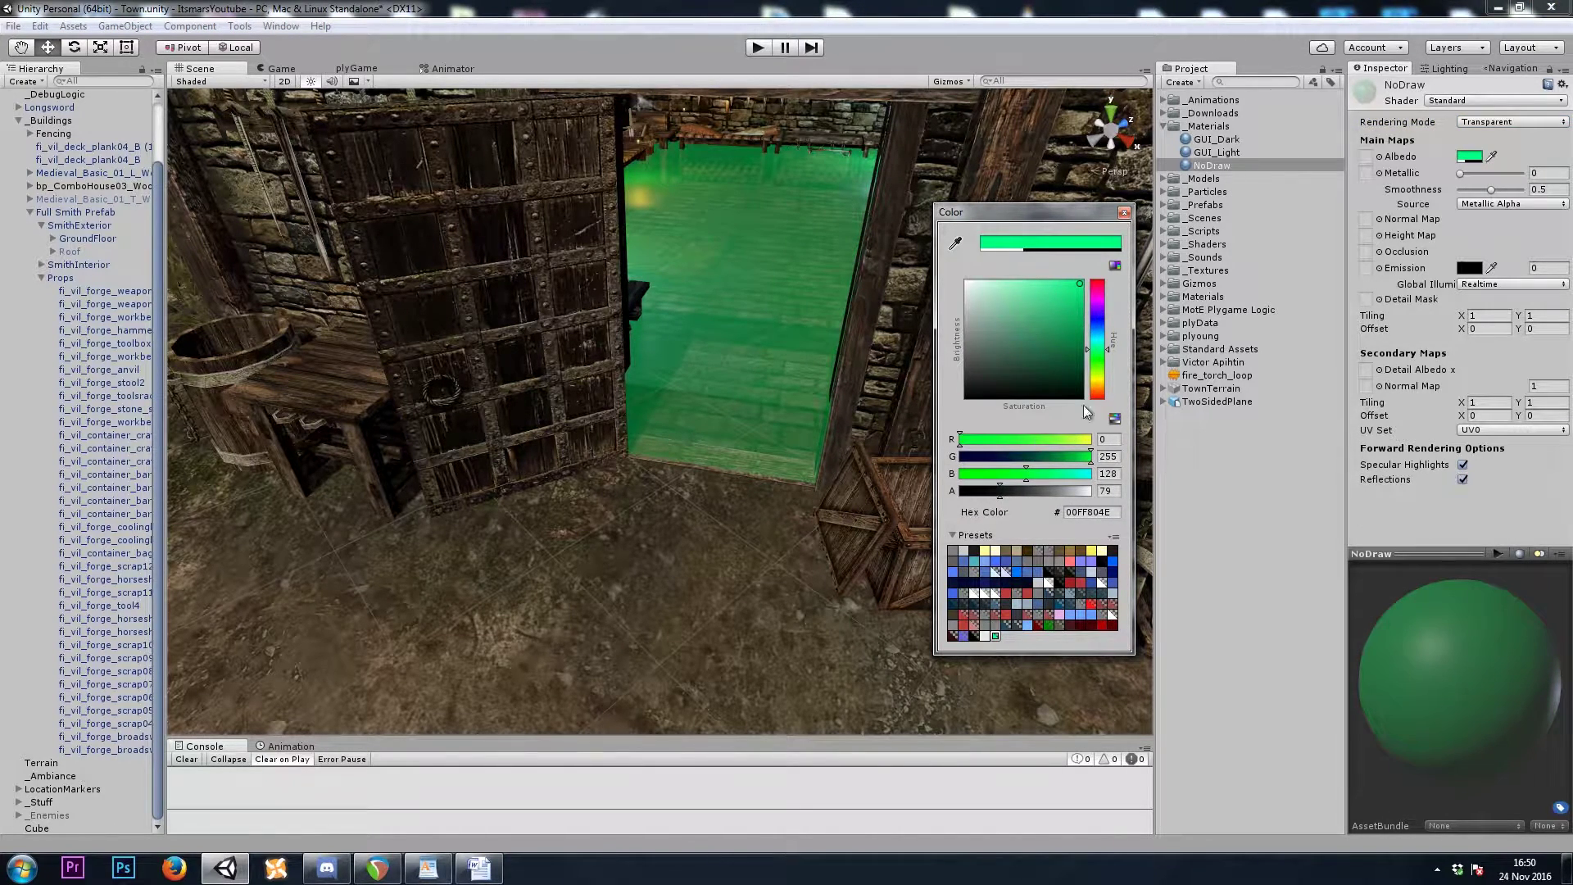
pyautogui.click(772, 256)
pyautogui.keyDown('alt'); pyautogui.moveTo(773, 257); pyautogui.dragTo(760, 369); pyautogui.keyUp('alt')
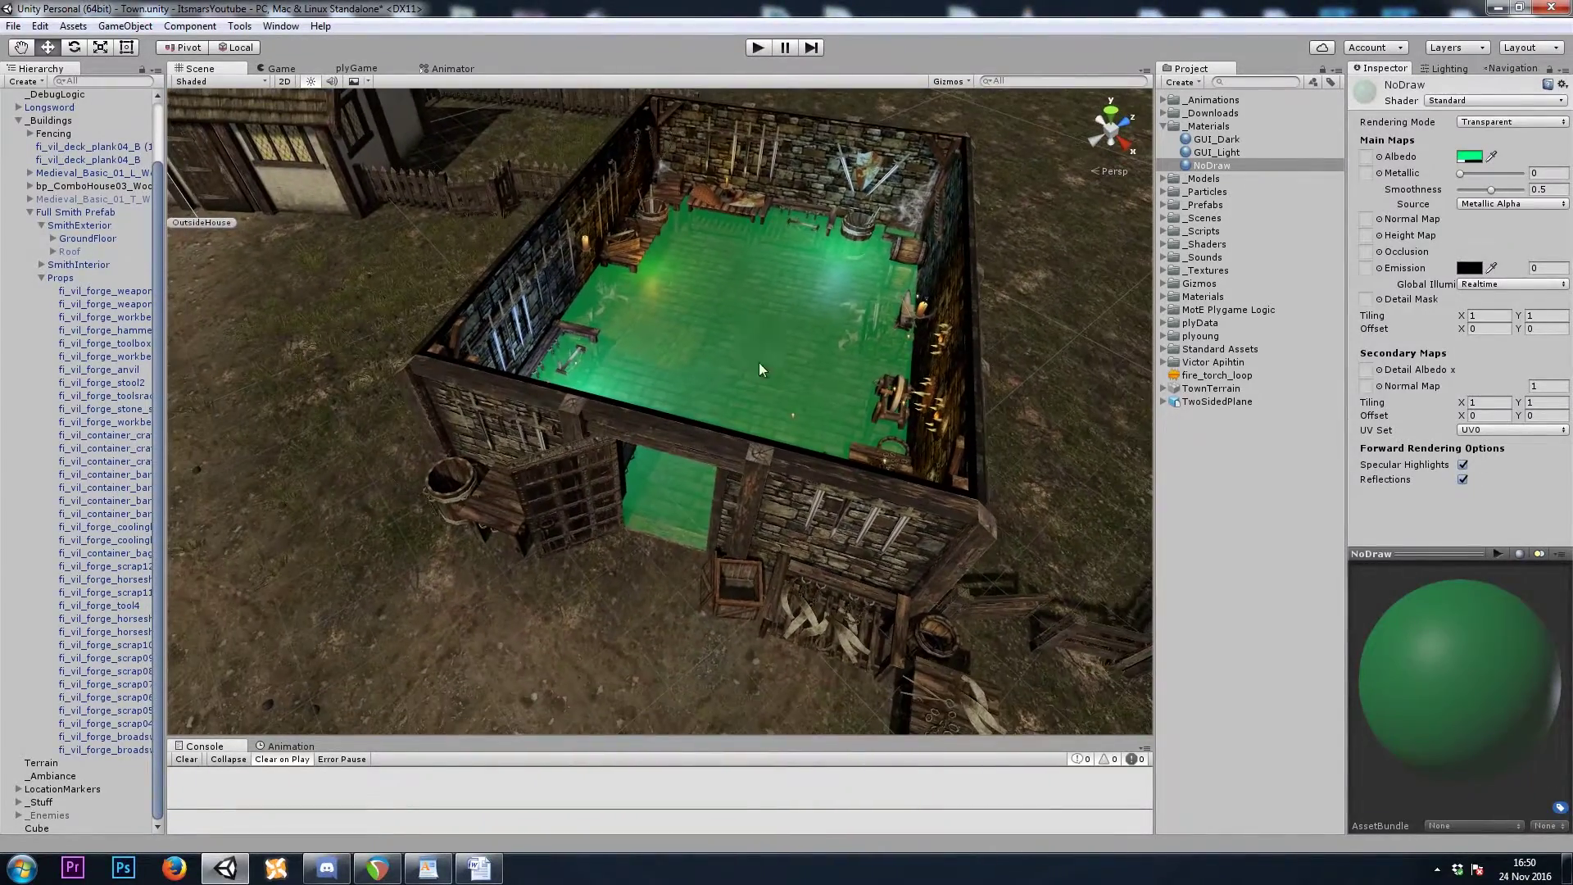
pyautogui.keyDown('alt'); pyautogui.moveTo(873, 407); pyautogui.dragTo(732, 404); pyautogui.keyUp('alt')
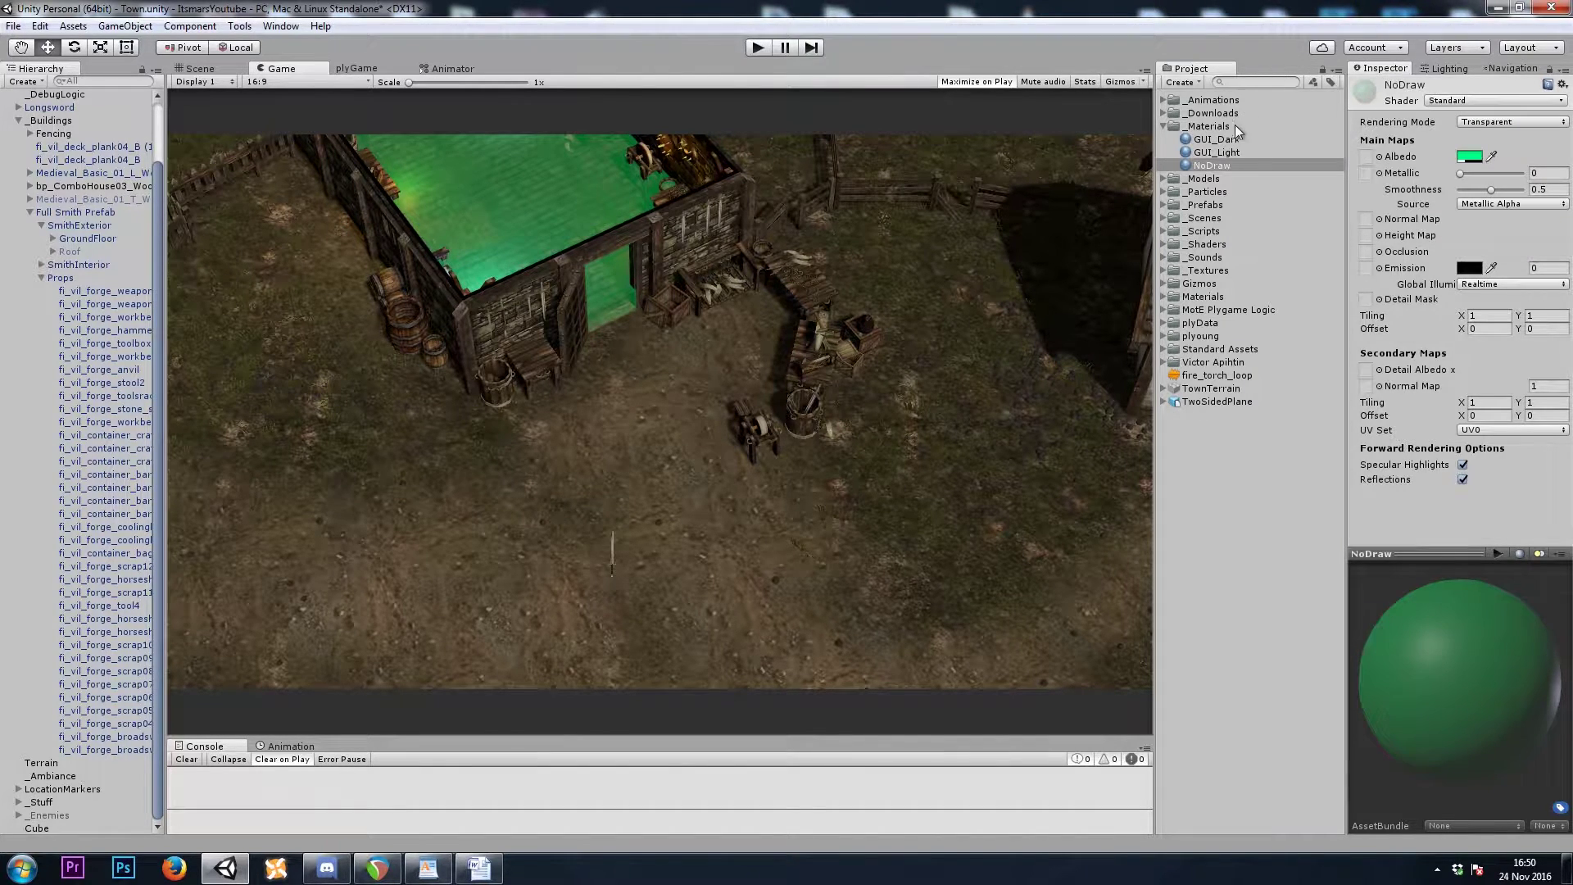
# - Check the Main Camera's Culling Mask layer list without changing anything
pyautogui.scroll(3, 60, 121)
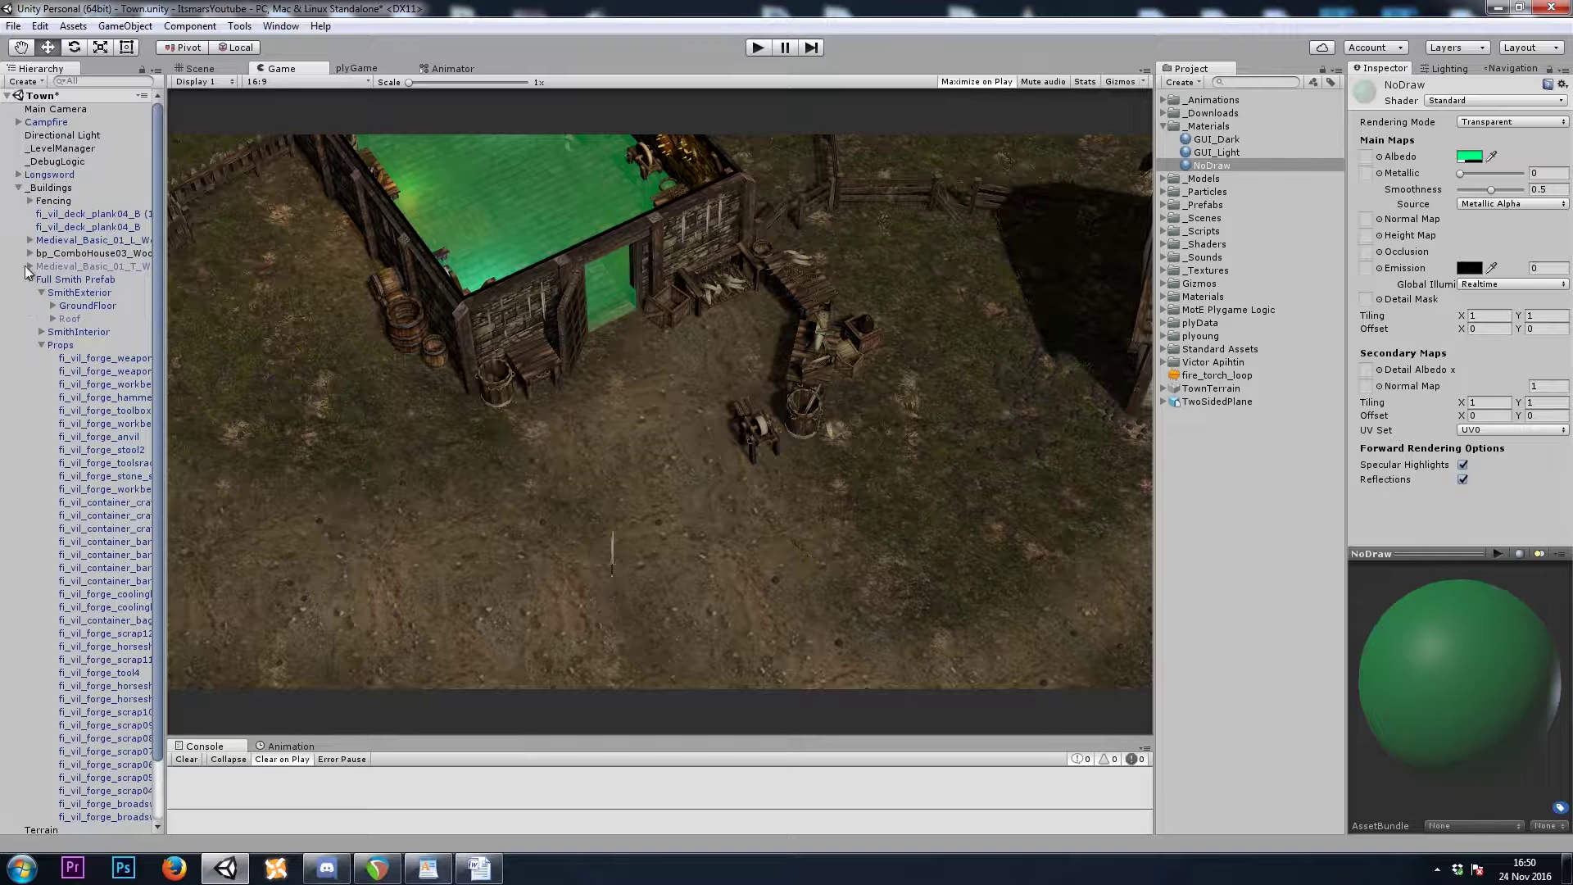
pyautogui.click(19, 188)
pyautogui.click(58, 109)
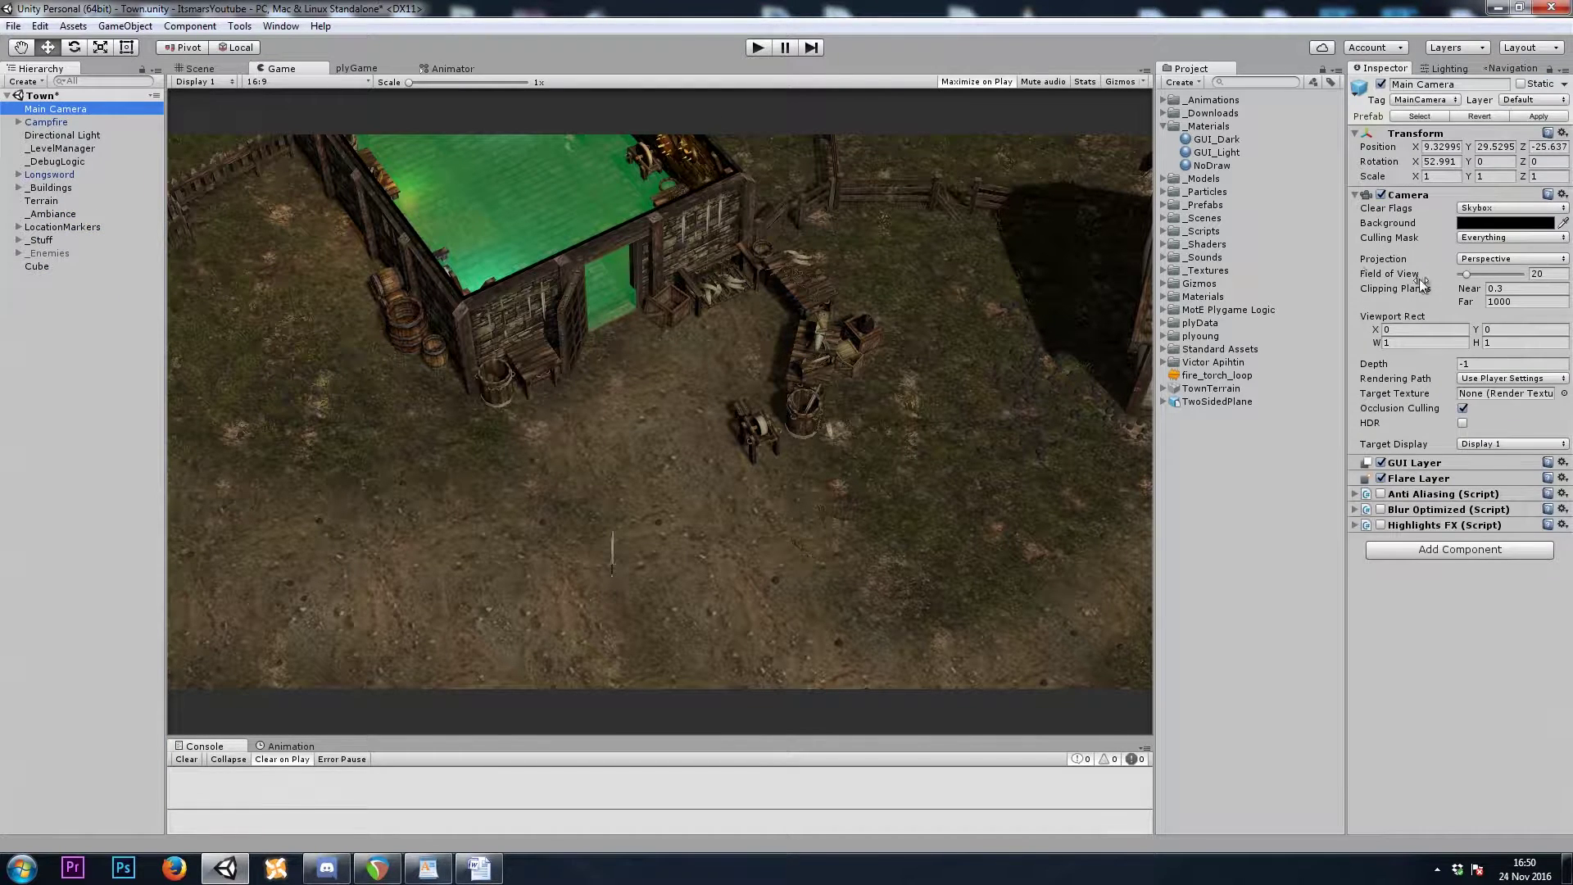
pyautogui.click(1422, 237)
pyautogui.click(1510, 238)
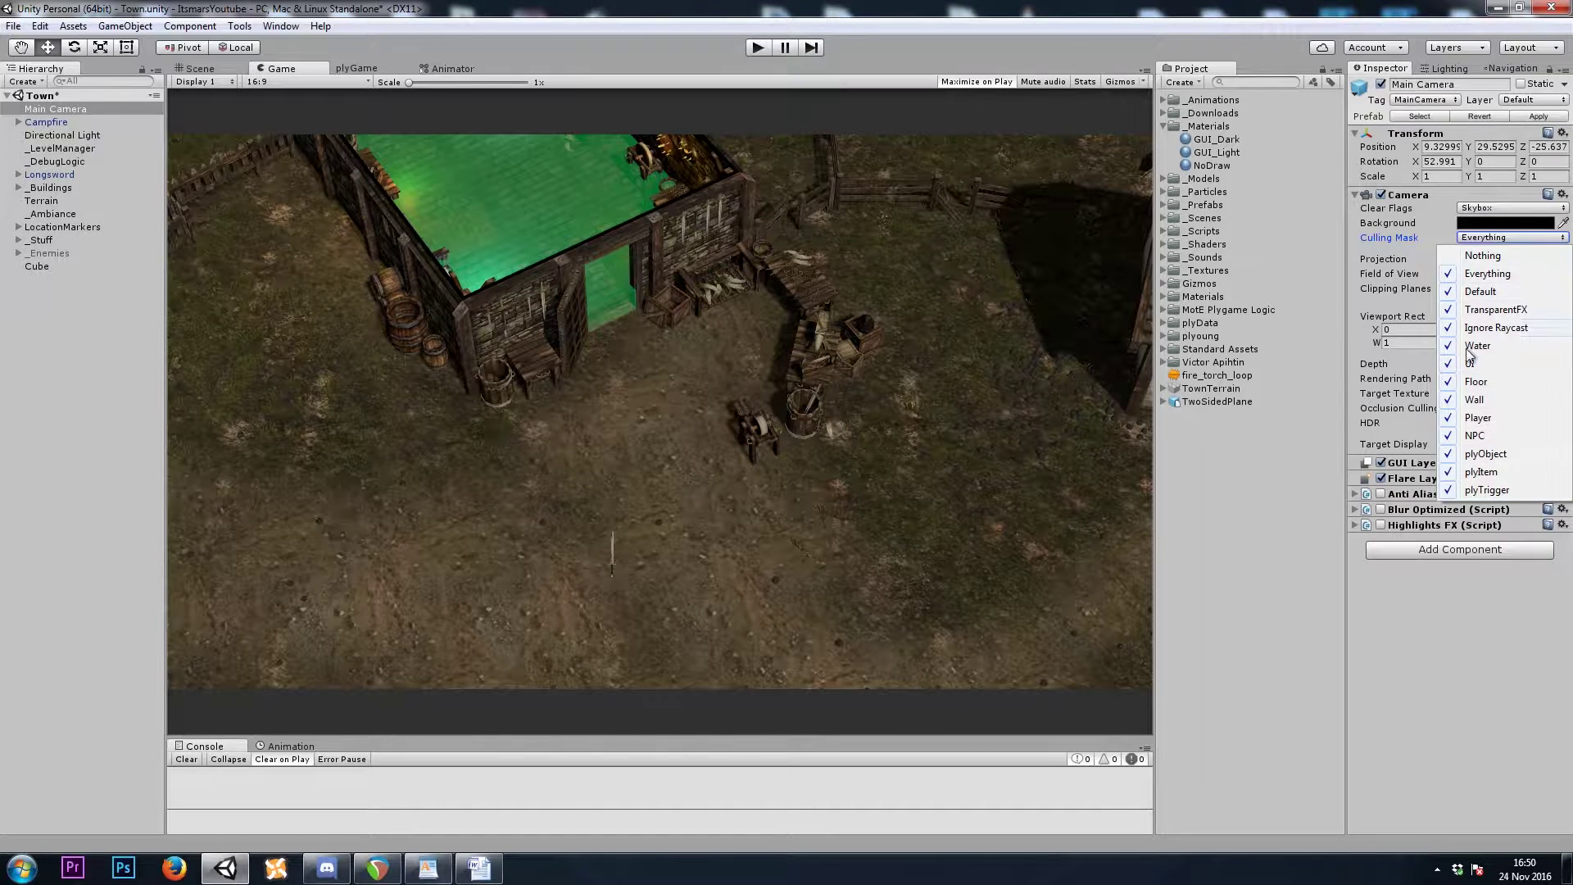
pyautogui.click(1395, 239)
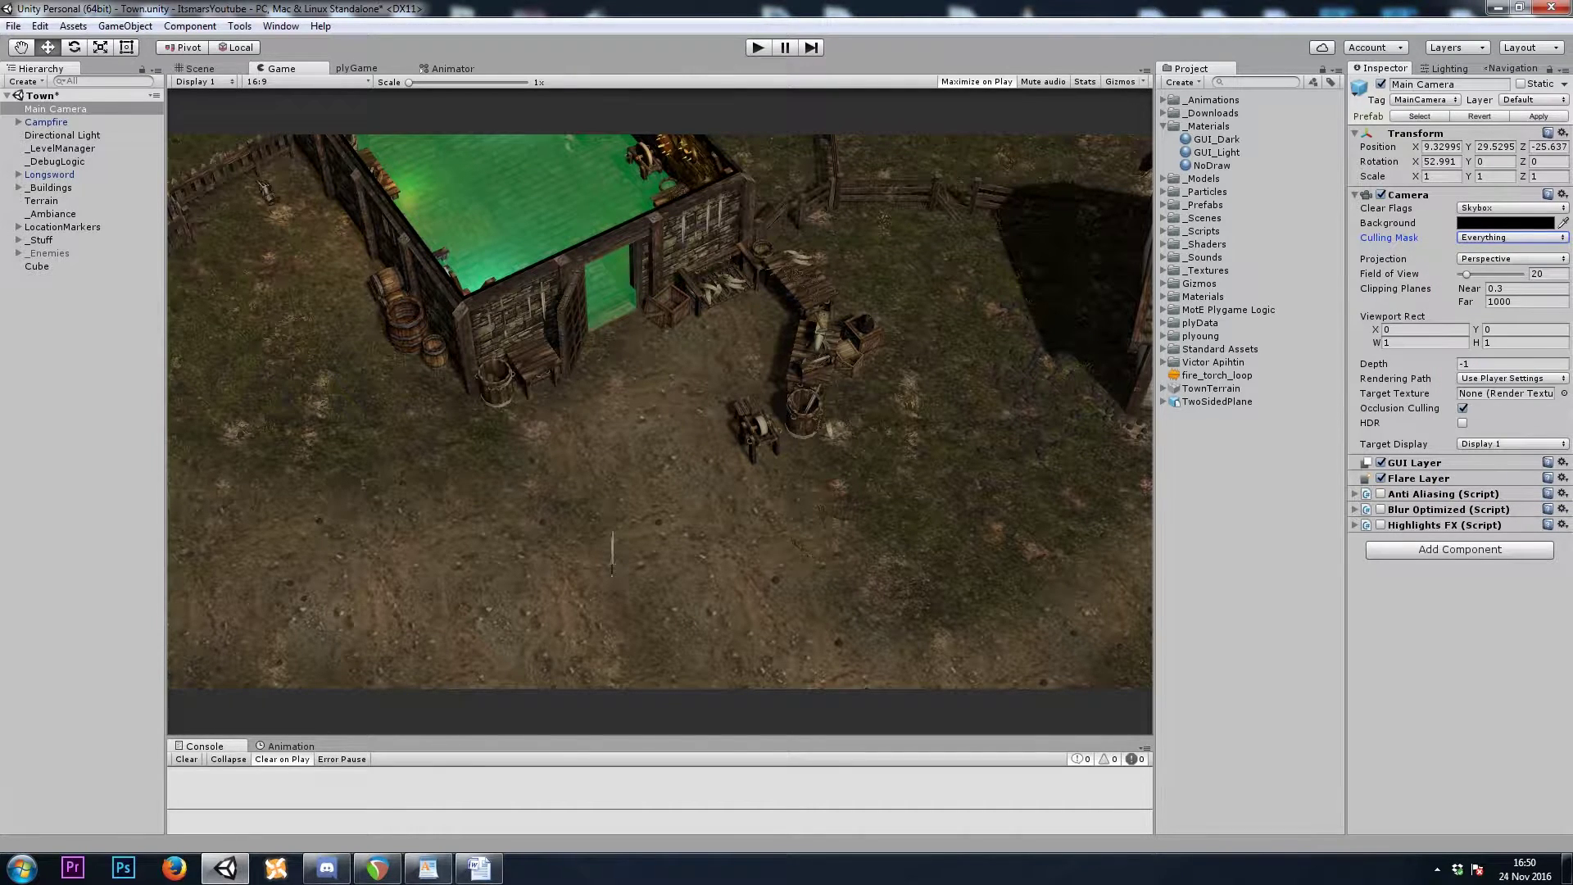
# - Go to the project's Tags & Layers via Add Layer and start naming User Layer 10
pyautogui.click(218, 69)
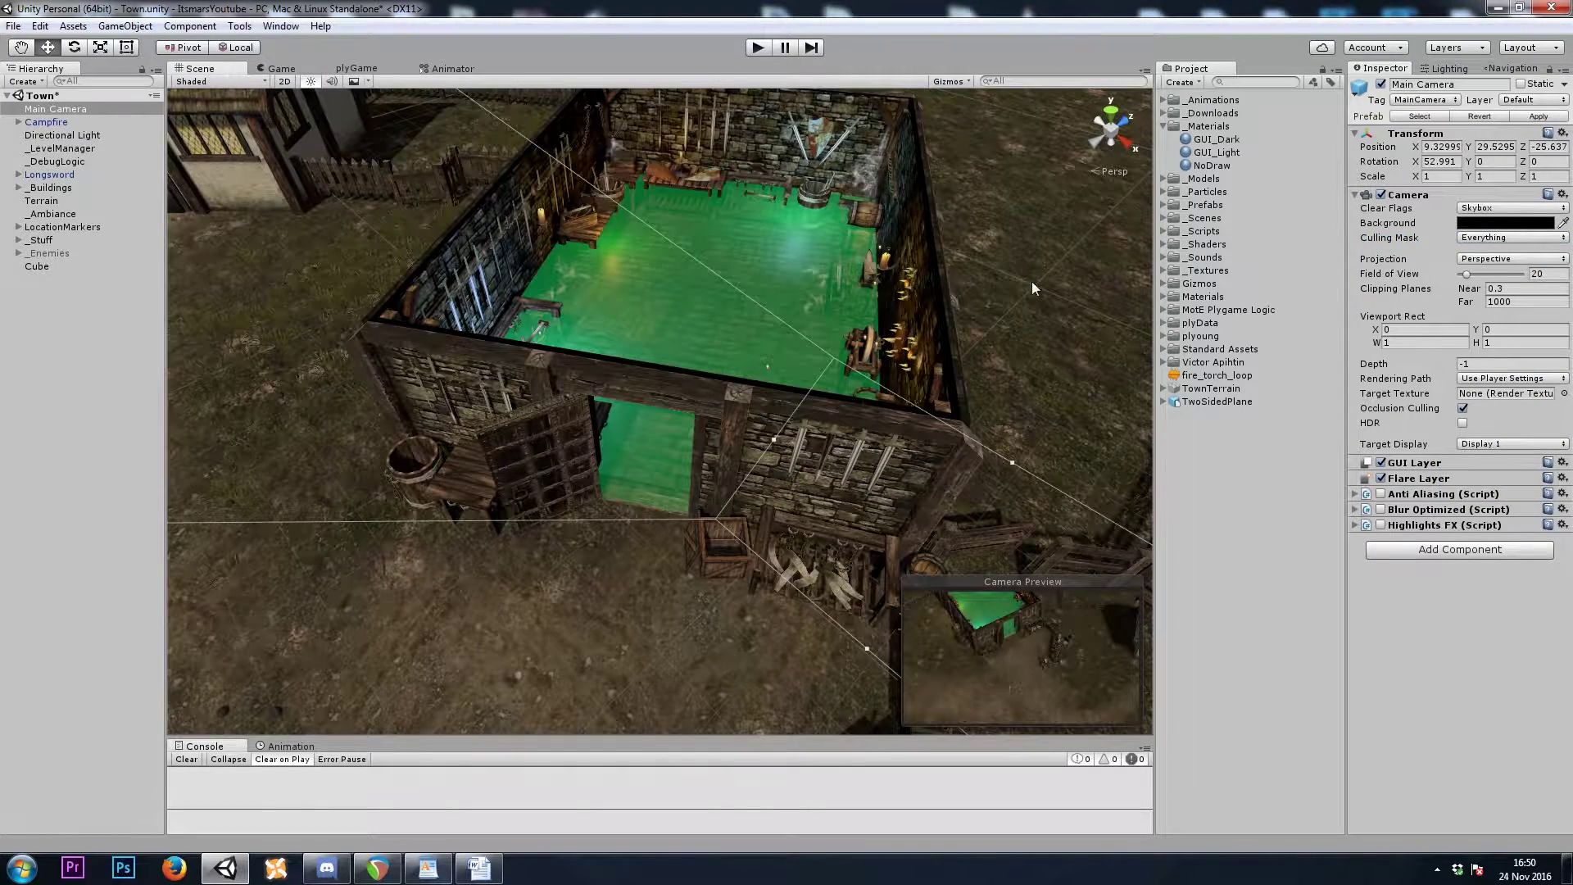
pyautogui.click(1525, 100)
pyautogui.click(1501, 344)
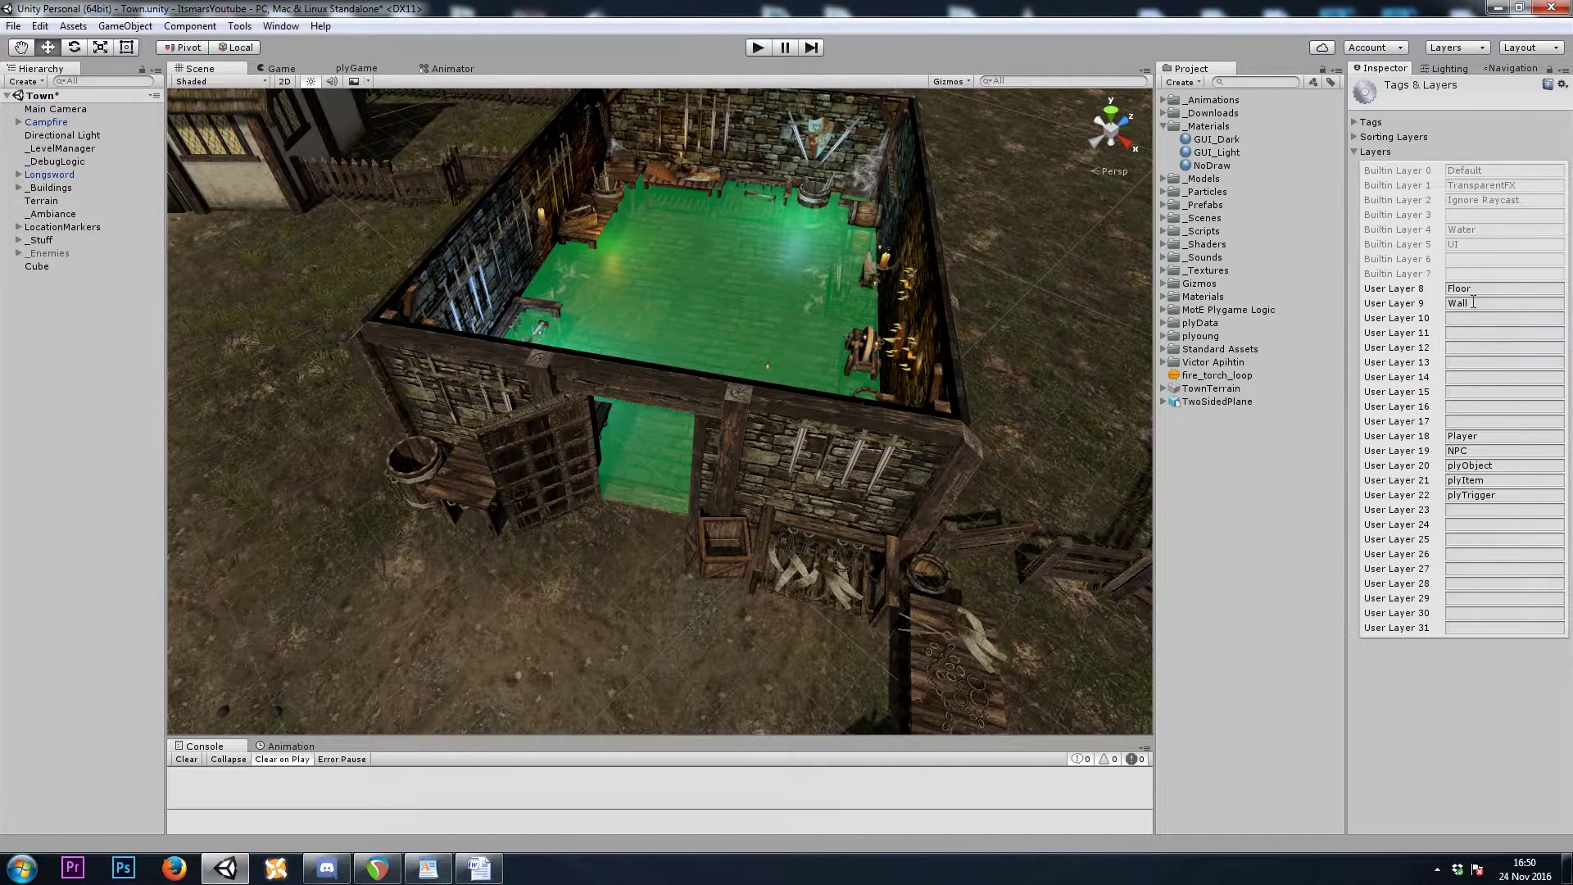
pyautogui.click(1470, 319)
# - Put the green trigger Cube on the NoDraw layer
pyautogui.click(725, 292)
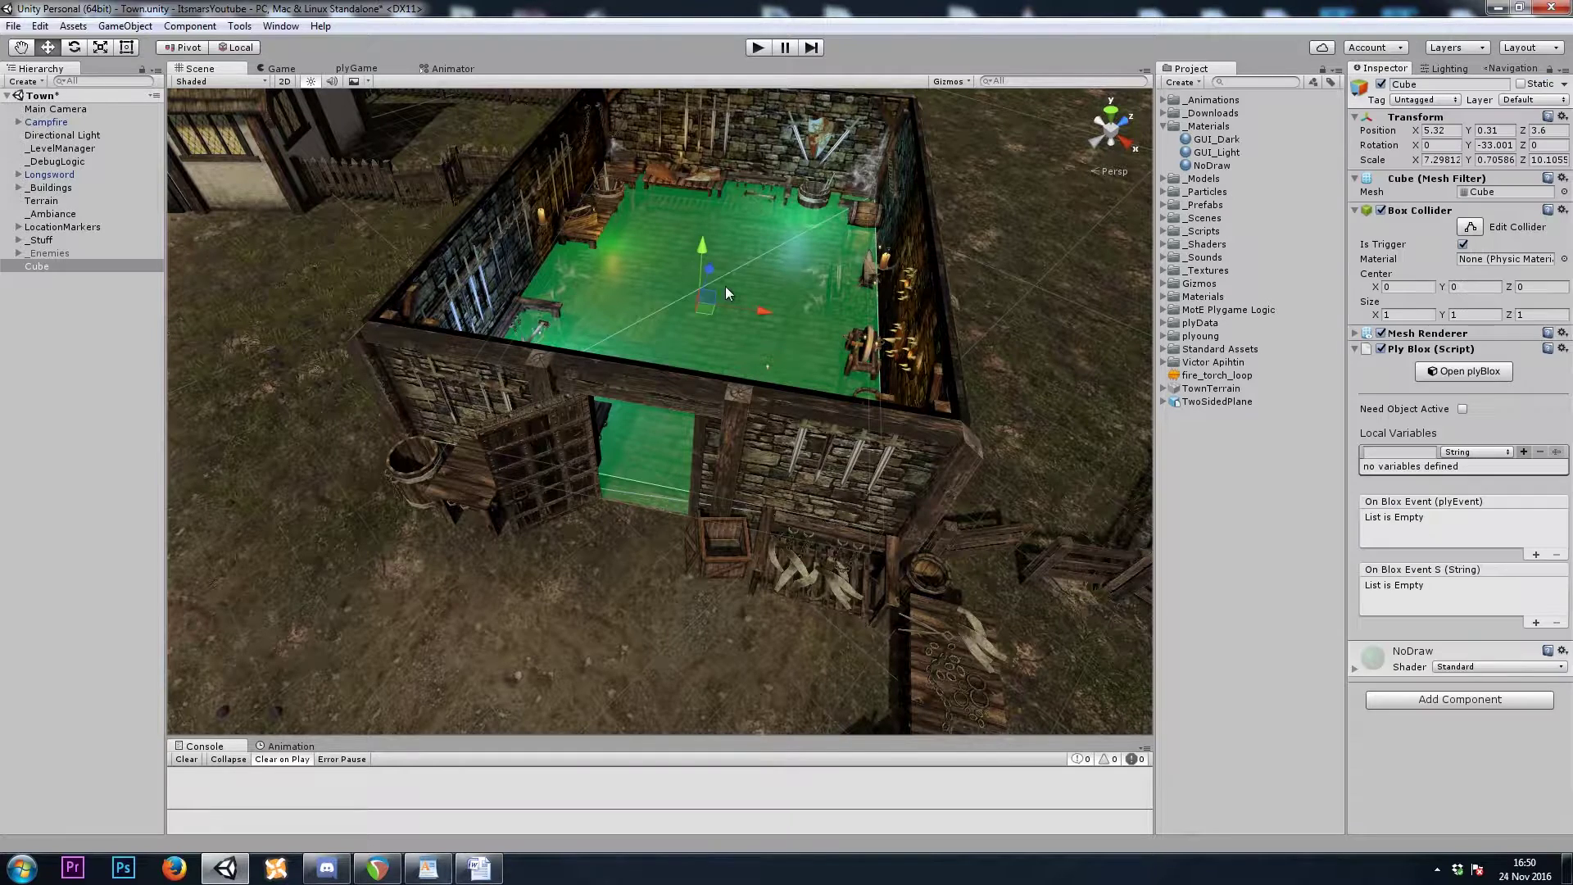
pyautogui.click(49, 268)
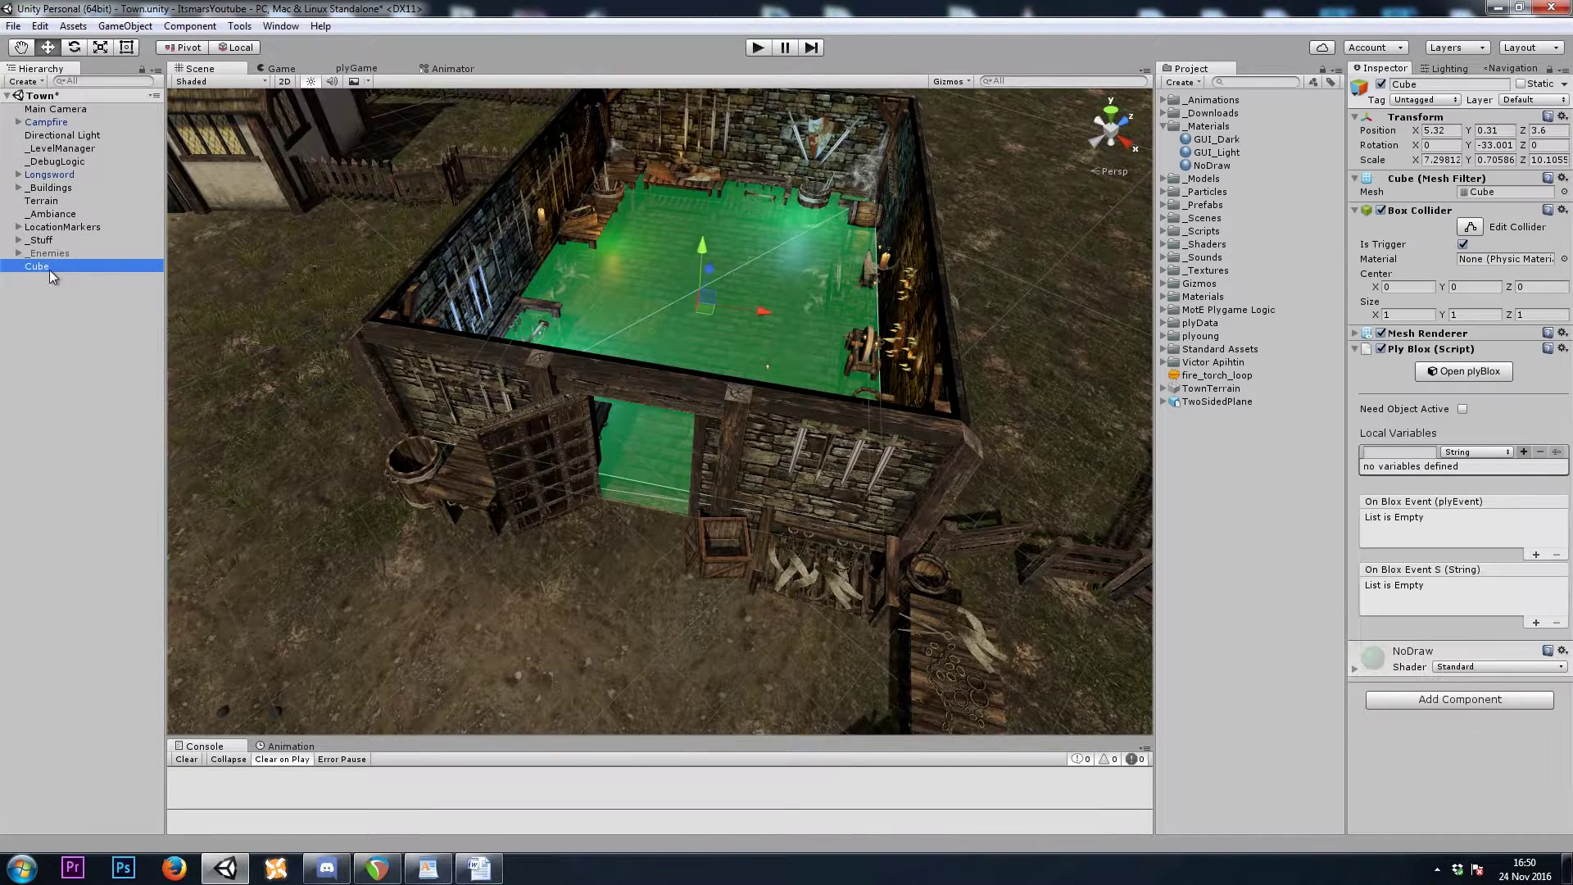
pyautogui.click(1524, 99)
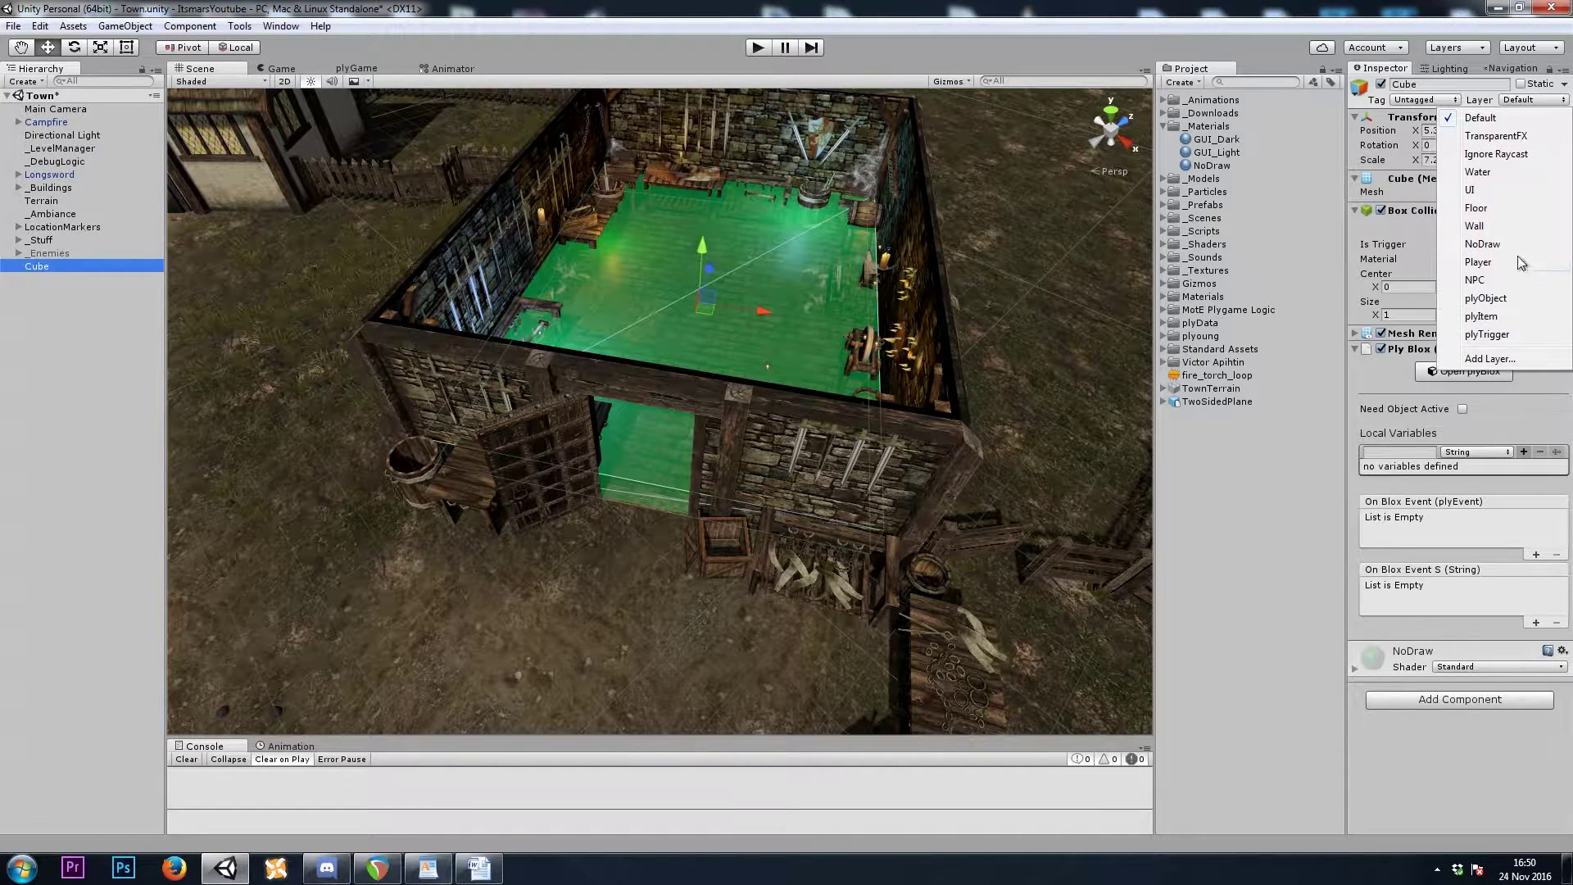
pyautogui.click(1483, 245)
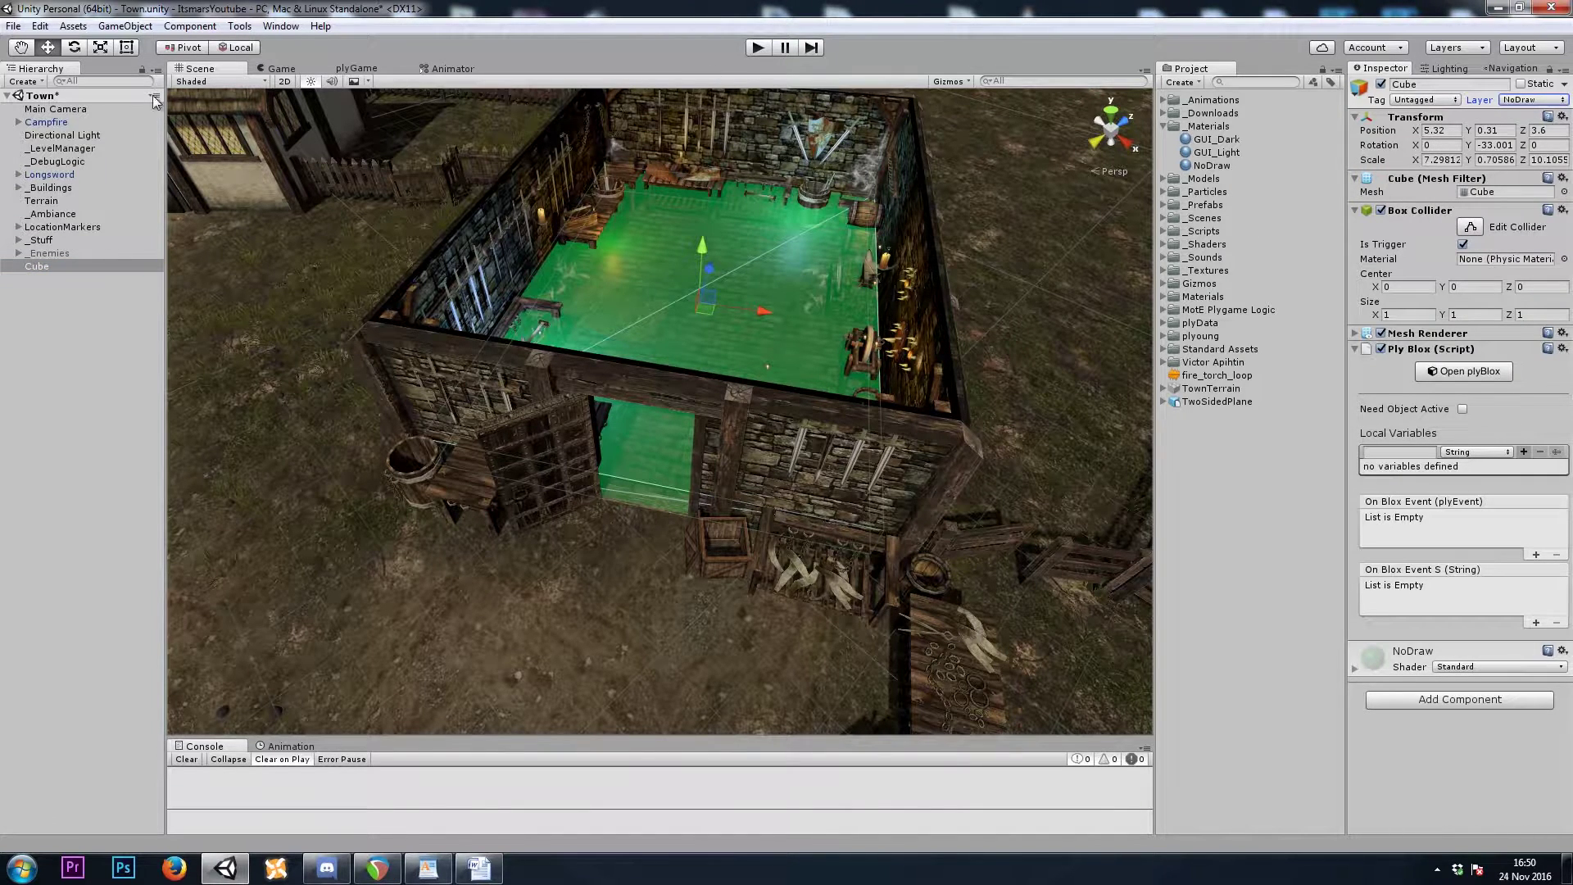
# - Uncheck NoDraw in the Main Camera's Culling Mask so the cube is hidden in-game
pyautogui.click(279, 69)
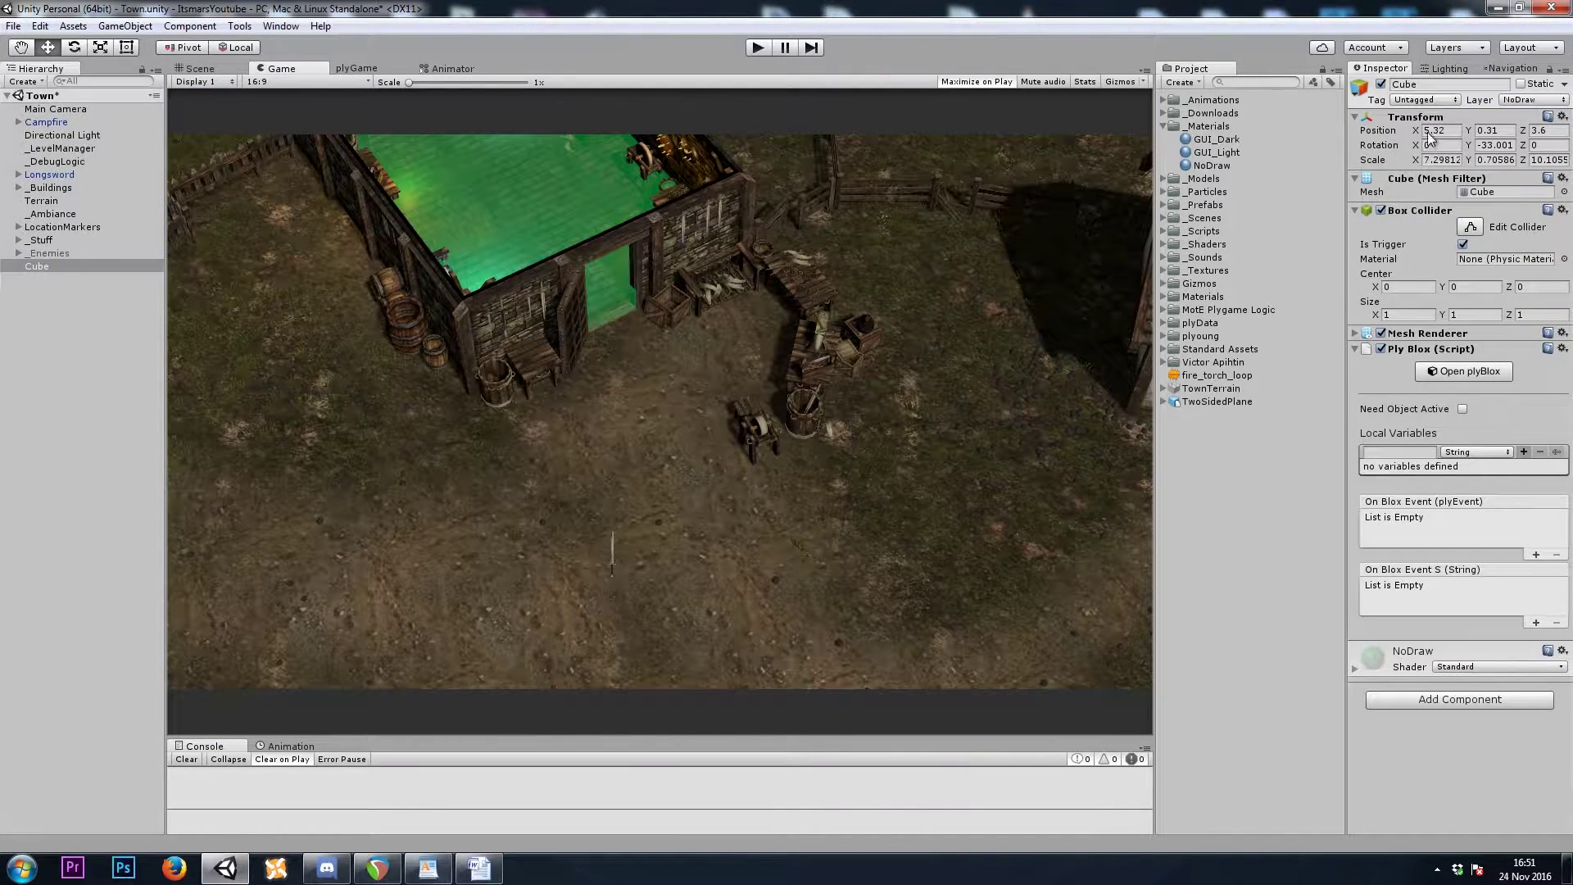
pyautogui.click(55, 109)
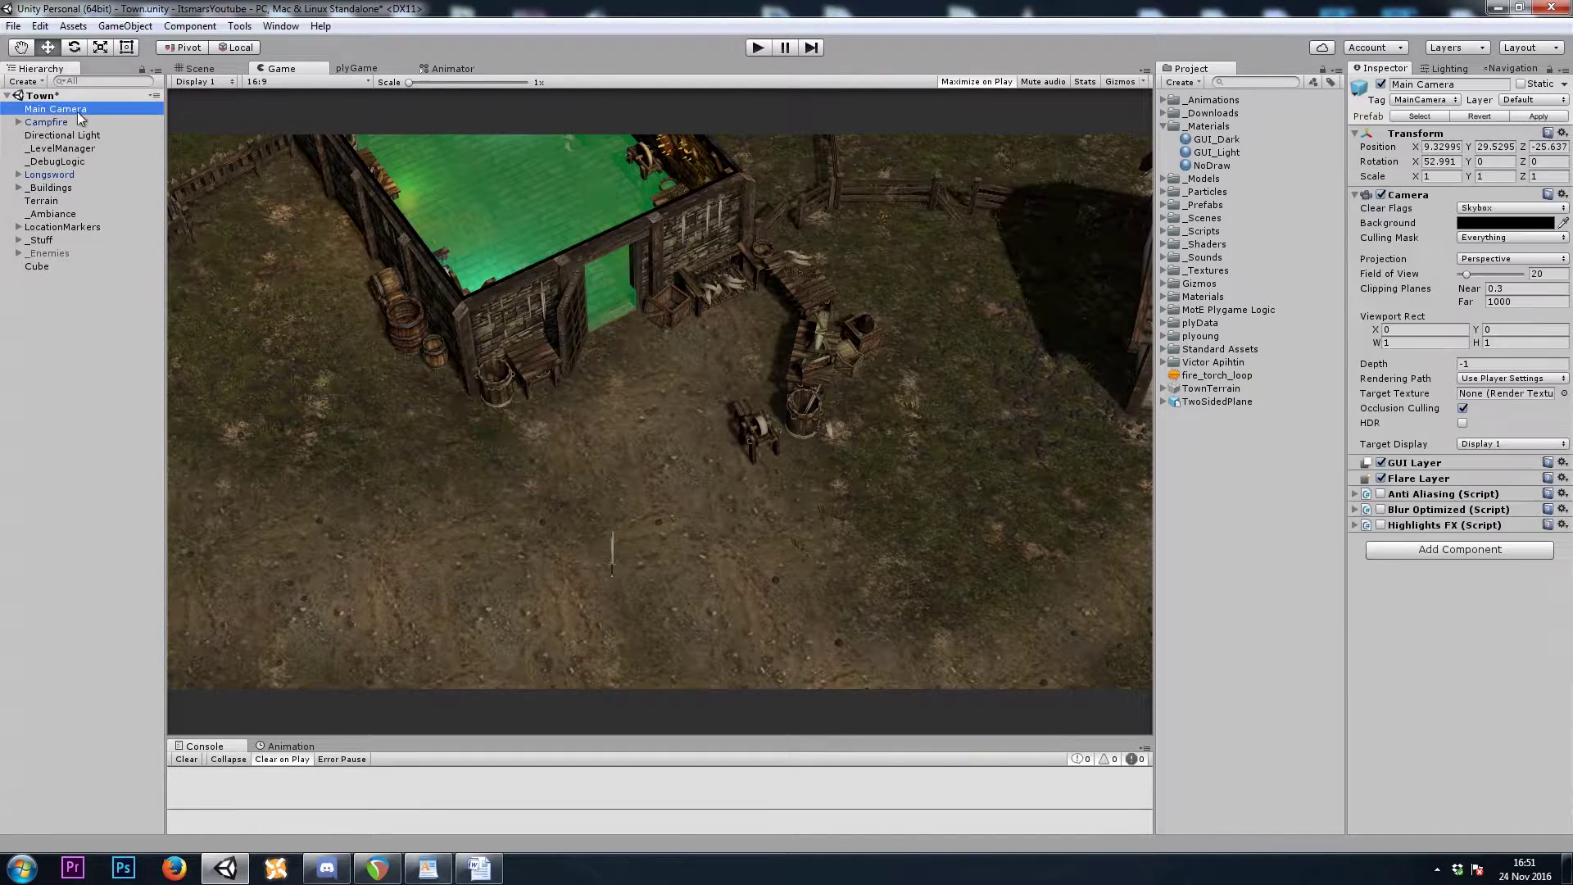
pyautogui.click(1458, 239)
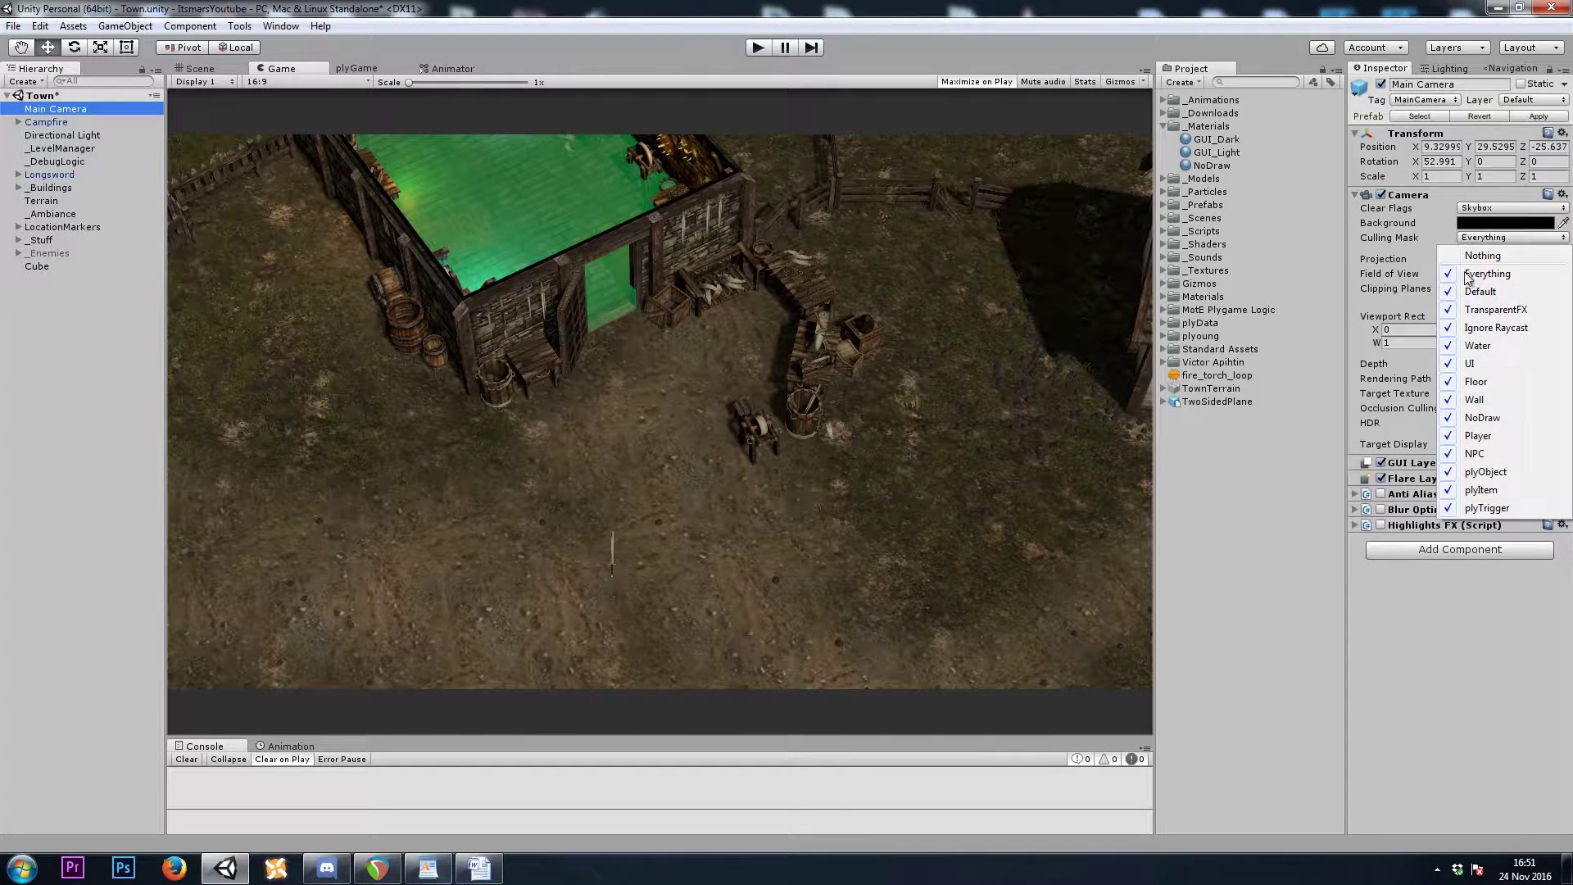
pyautogui.click(1484, 418)
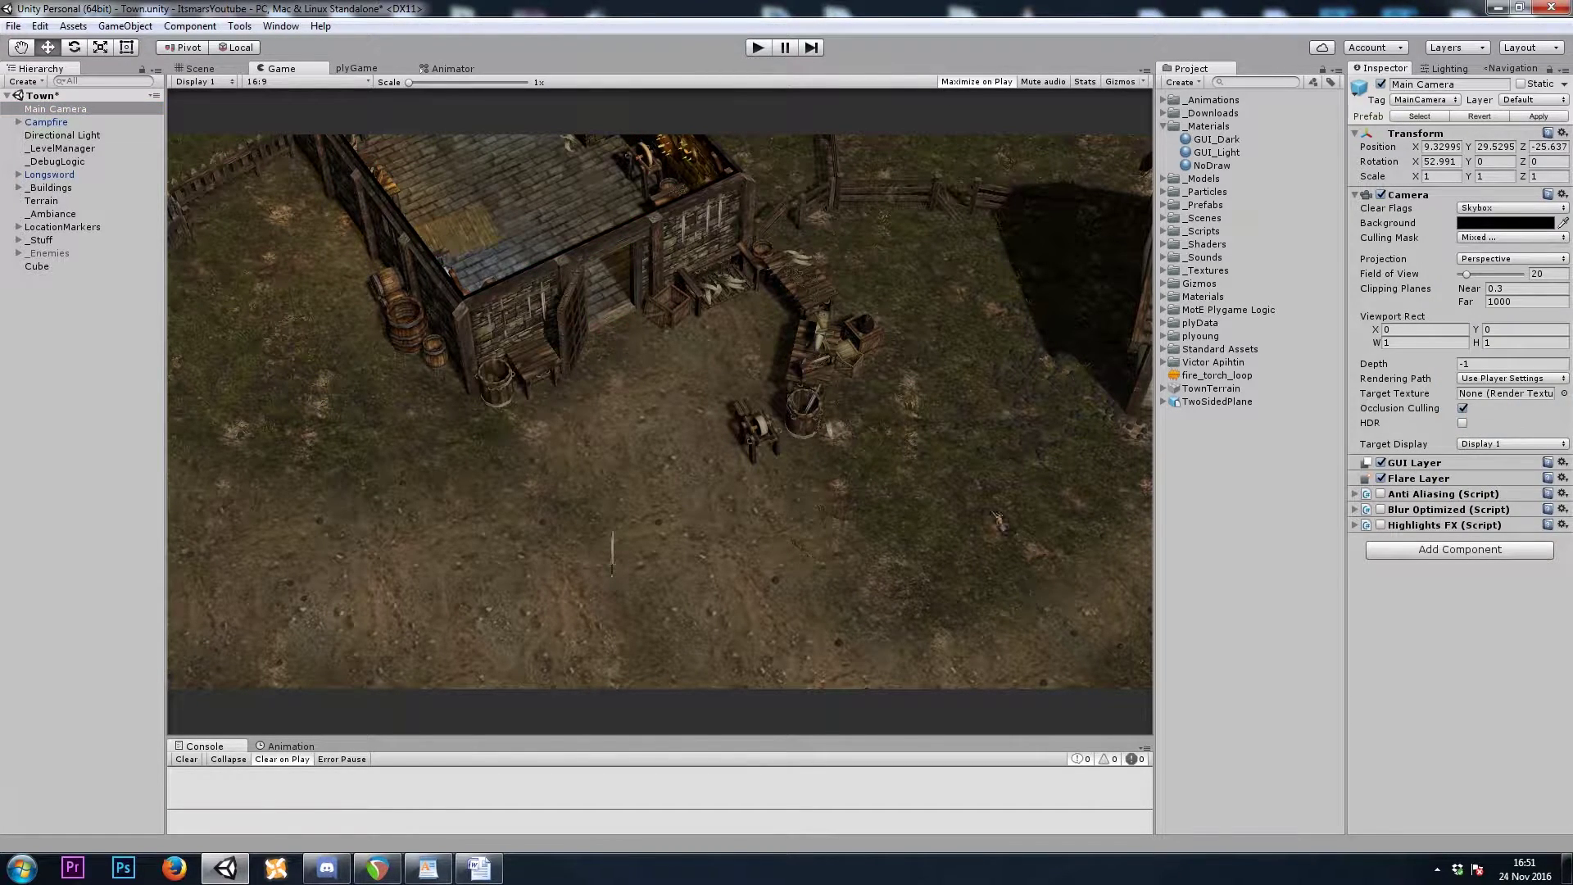
pyautogui.click(199, 69)
pyautogui.keyDown('alt'); pyautogui.moveTo(344, 328); pyautogui.dragTo(647, 458); pyautogui.keyUp('alt')
pyautogui.click(634, 465)
# - Zoom the Scene view to the doorway and select the green trigger Cube
pyautogui.click(255, 68)
pyautogui.click(216, 69)
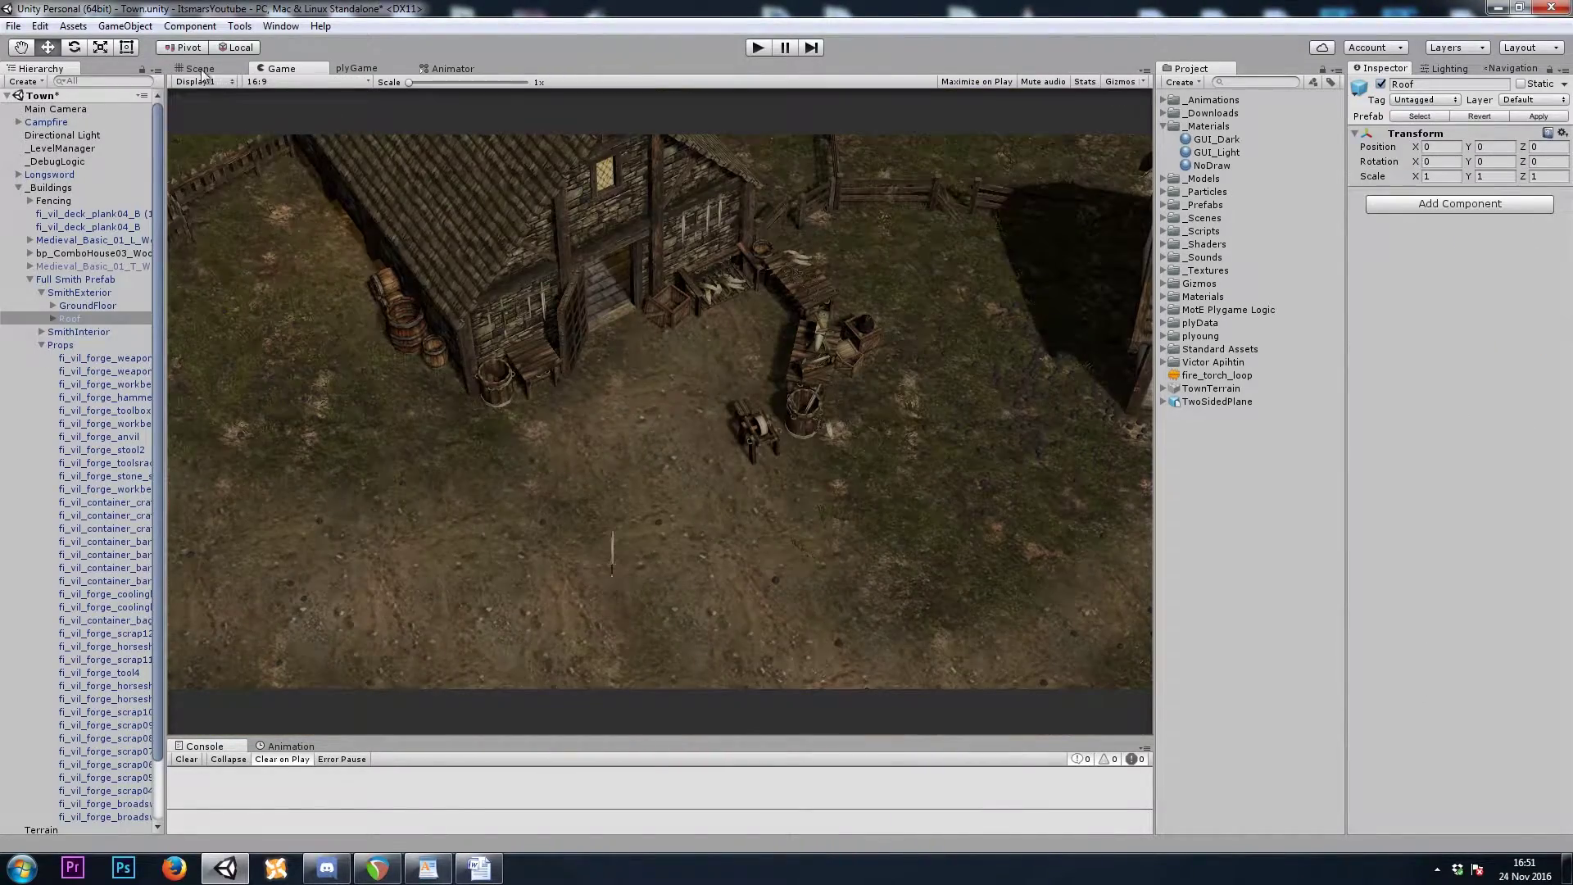
pyautogui.click(203, 68)
pyautogui.moveTo(688, 403); pyautogui.dragTo(635, 404, button='middle')
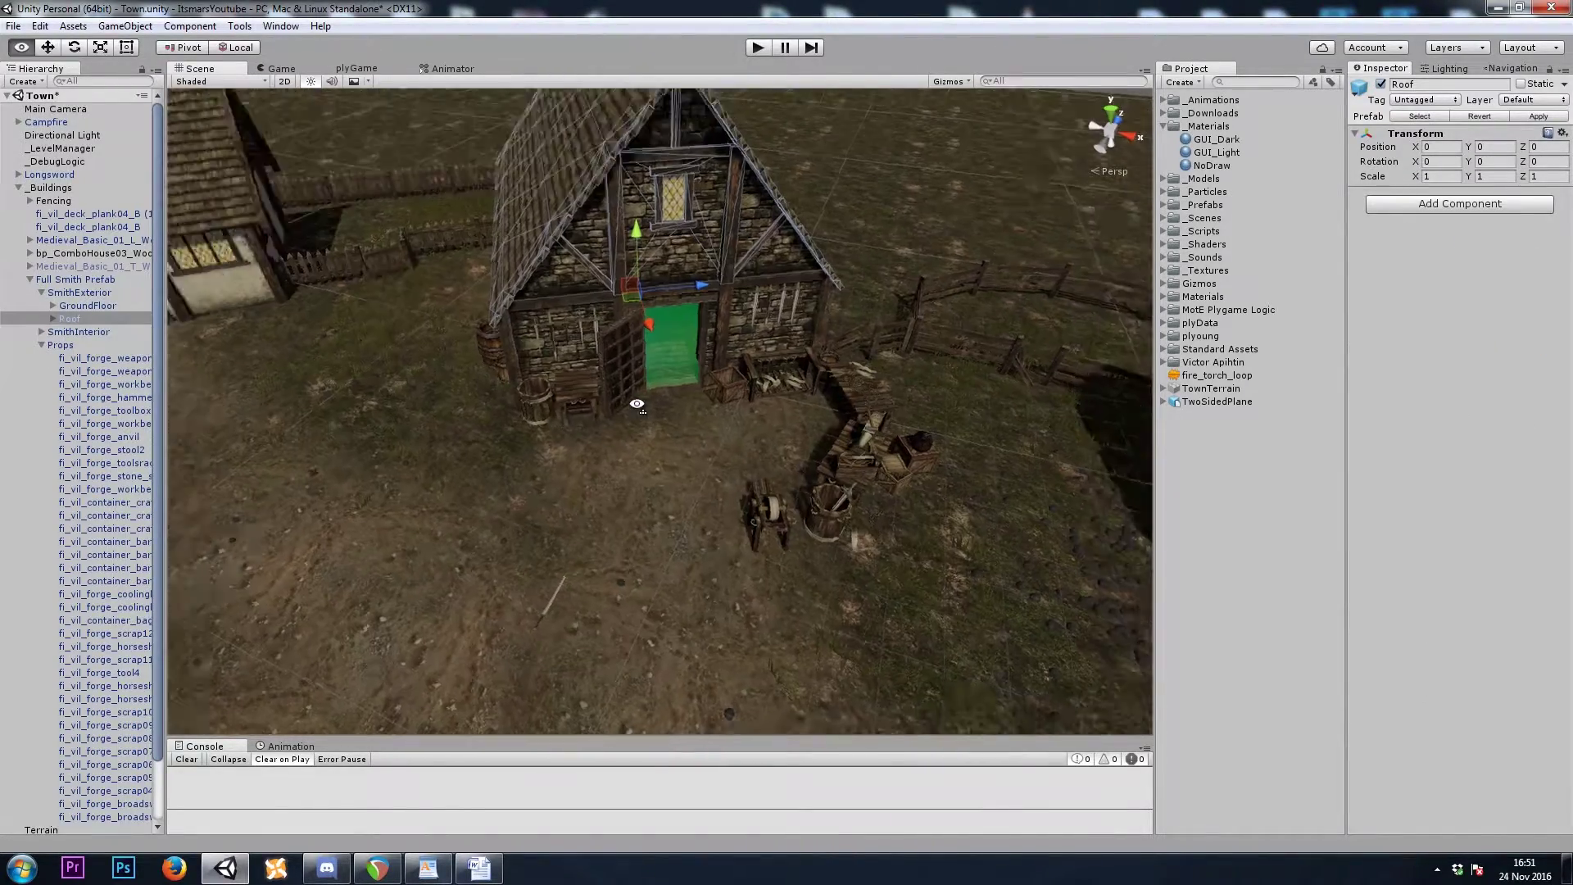
pyautogui.scroll(5, 622, 426)
pyautogui.moveTo(611, 500); pyautogui.dragTo(533, 442, button='middle')
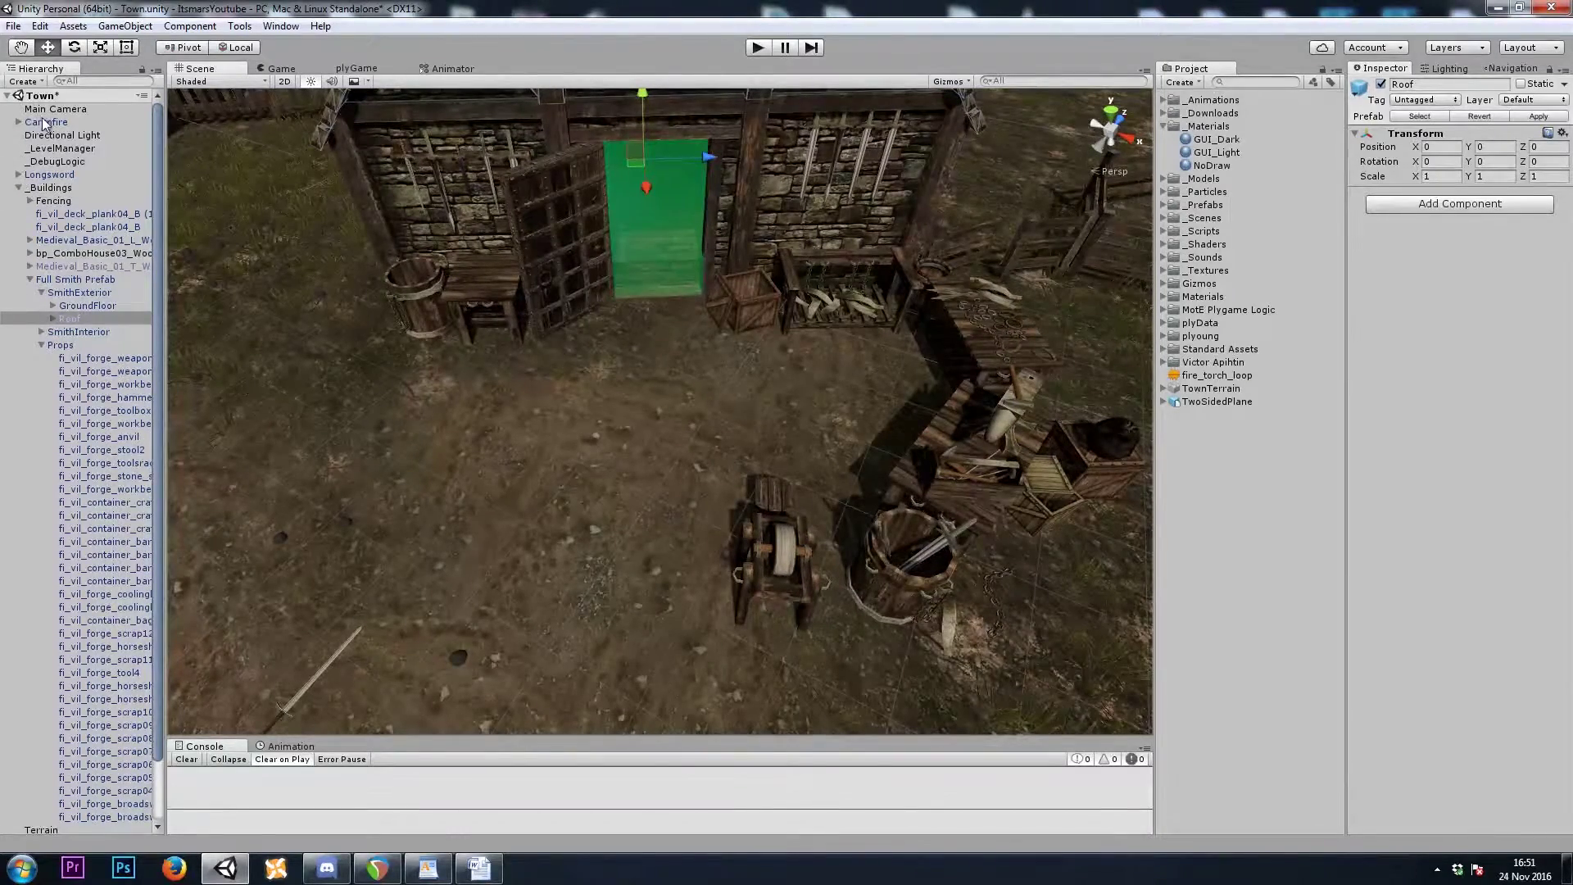
pyautogui.click(19, 188)
pyautogui.click(652, 234)
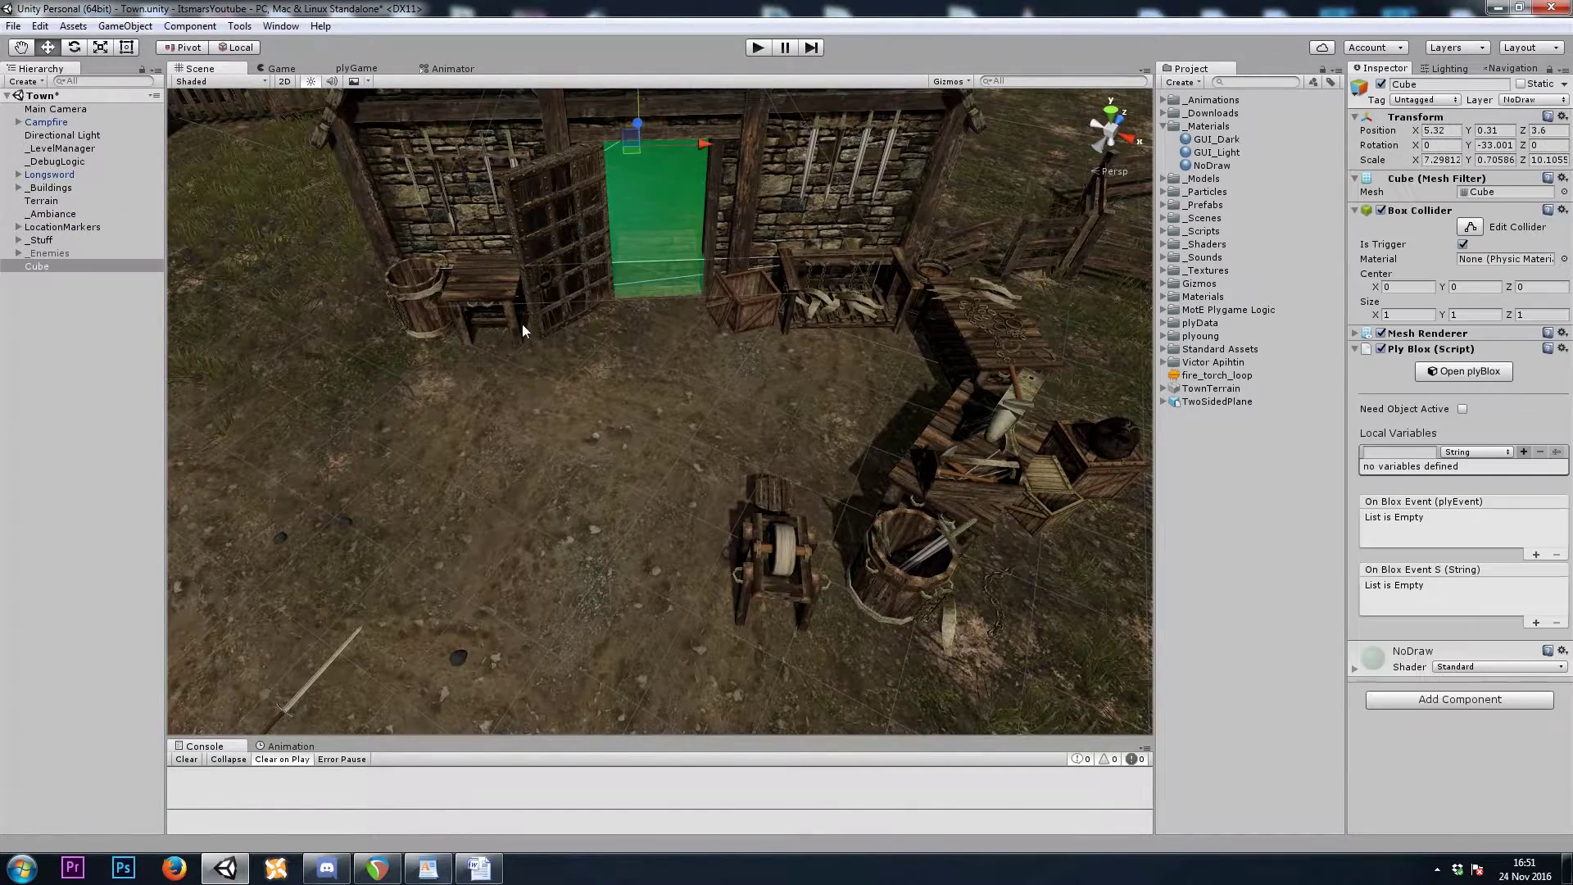
pyautogui.click(1410, 351)
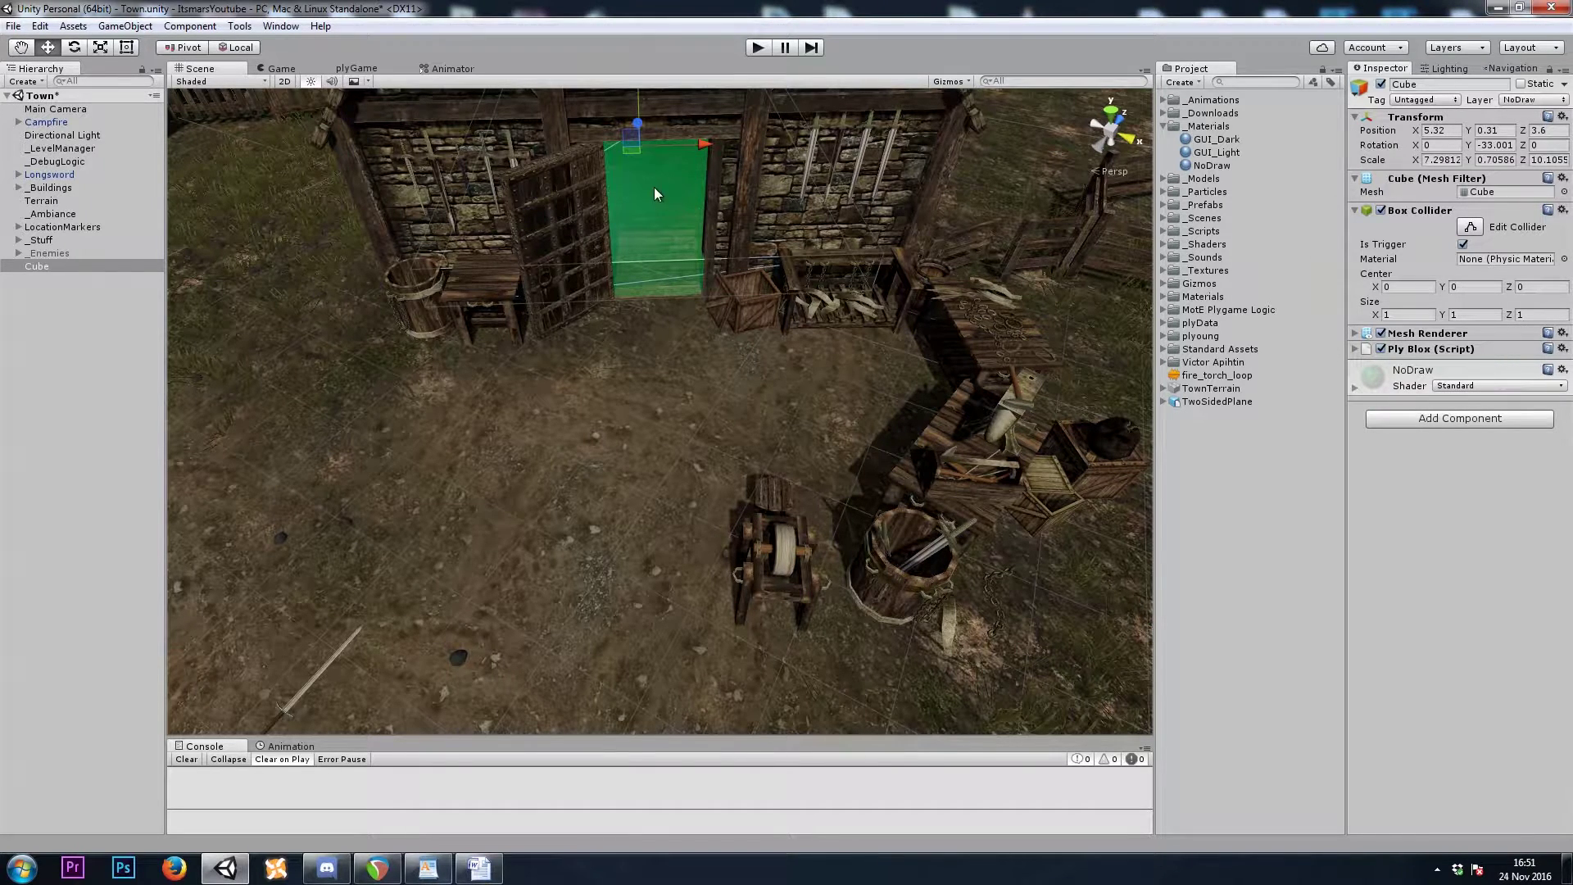
# - Add a Rigidbody to the Cube with Use Gravity off and Is Kinematic on, then open its plyBlox graph
pyautogui.click(1450, 419)
pyautogui.write('ri')
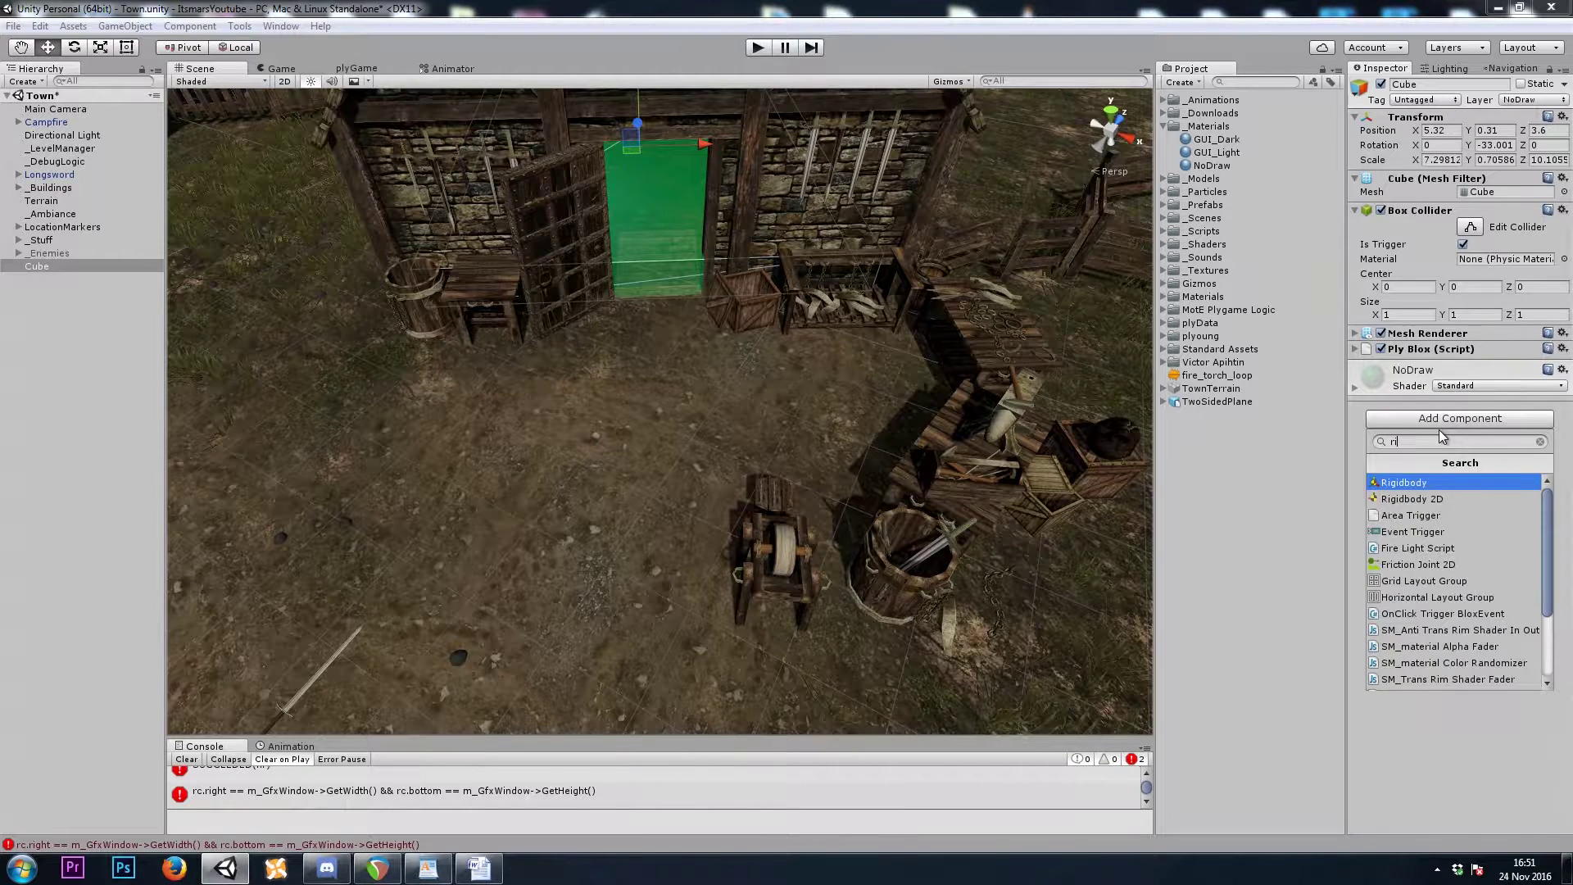
pyautogui.write('g')
pyautogui.click(1421, 485)
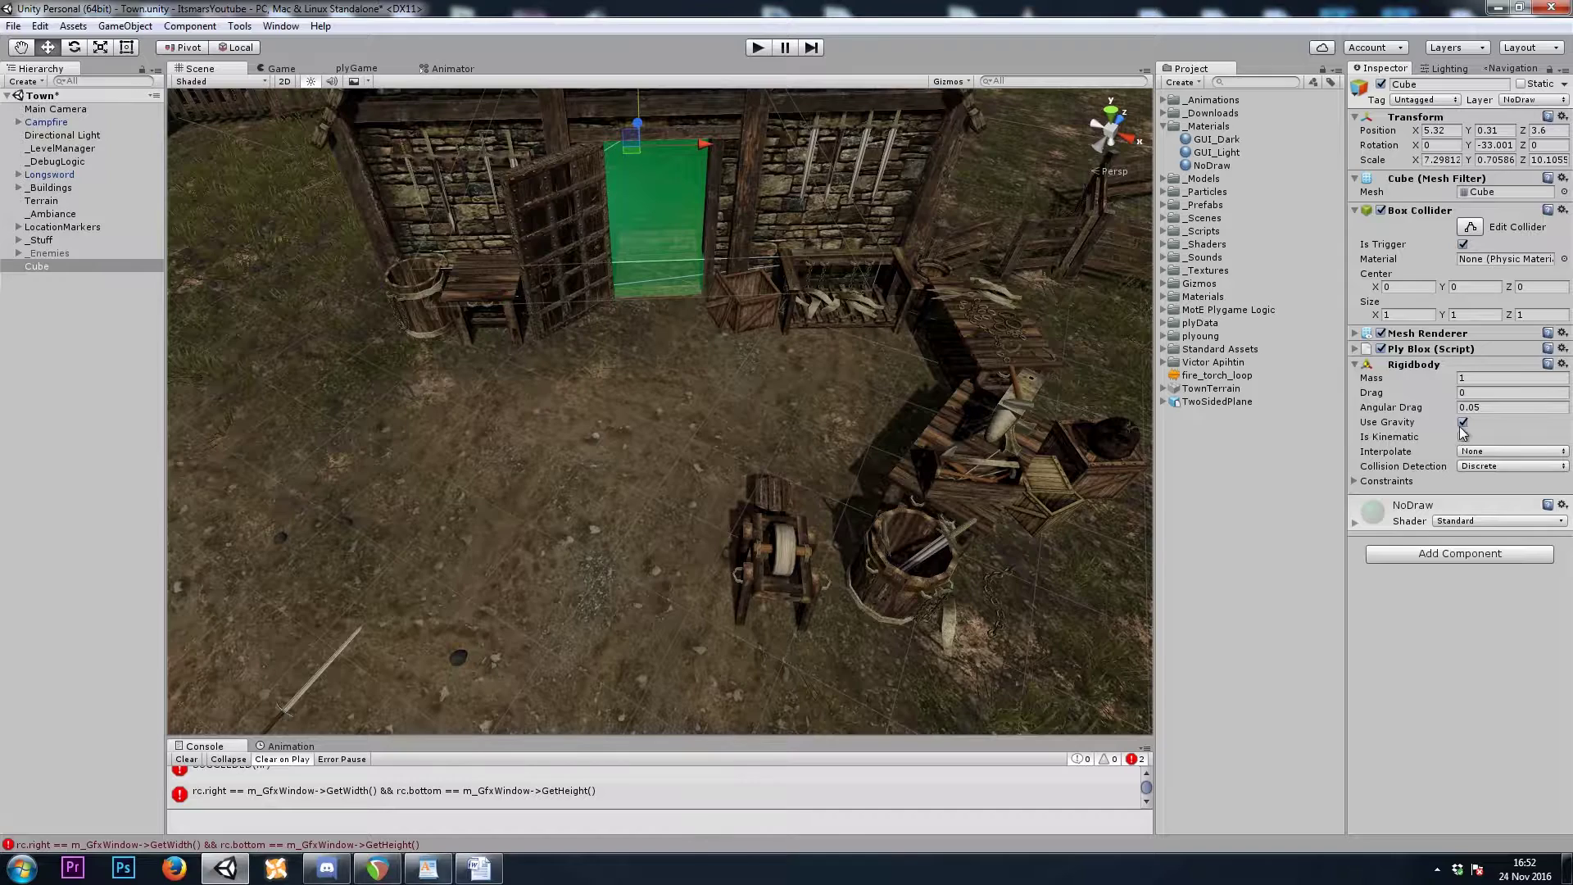
pyautogui.click(1463, 421)
pyautogui.moveTo(629, 102); pyautogui.dragTo(619, 51, button='right')
pyautogui.moveTo(671, 214); pyautogui.dragTo(685, 352)
pyautogui.hotkey('ctrl', 'z')
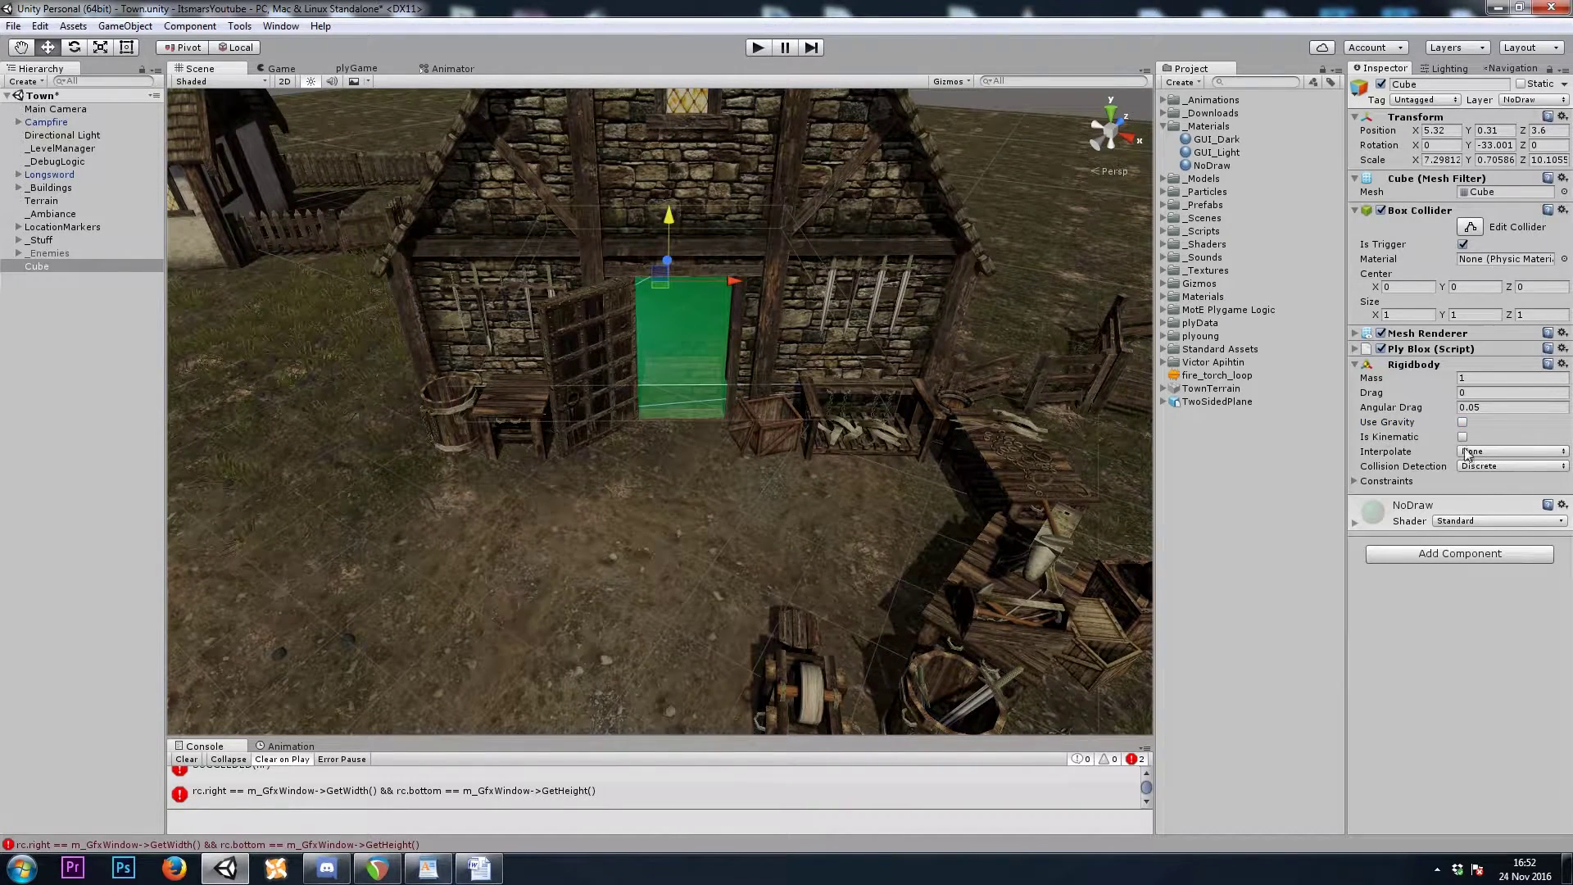
pyautogui.click(1463, 437)
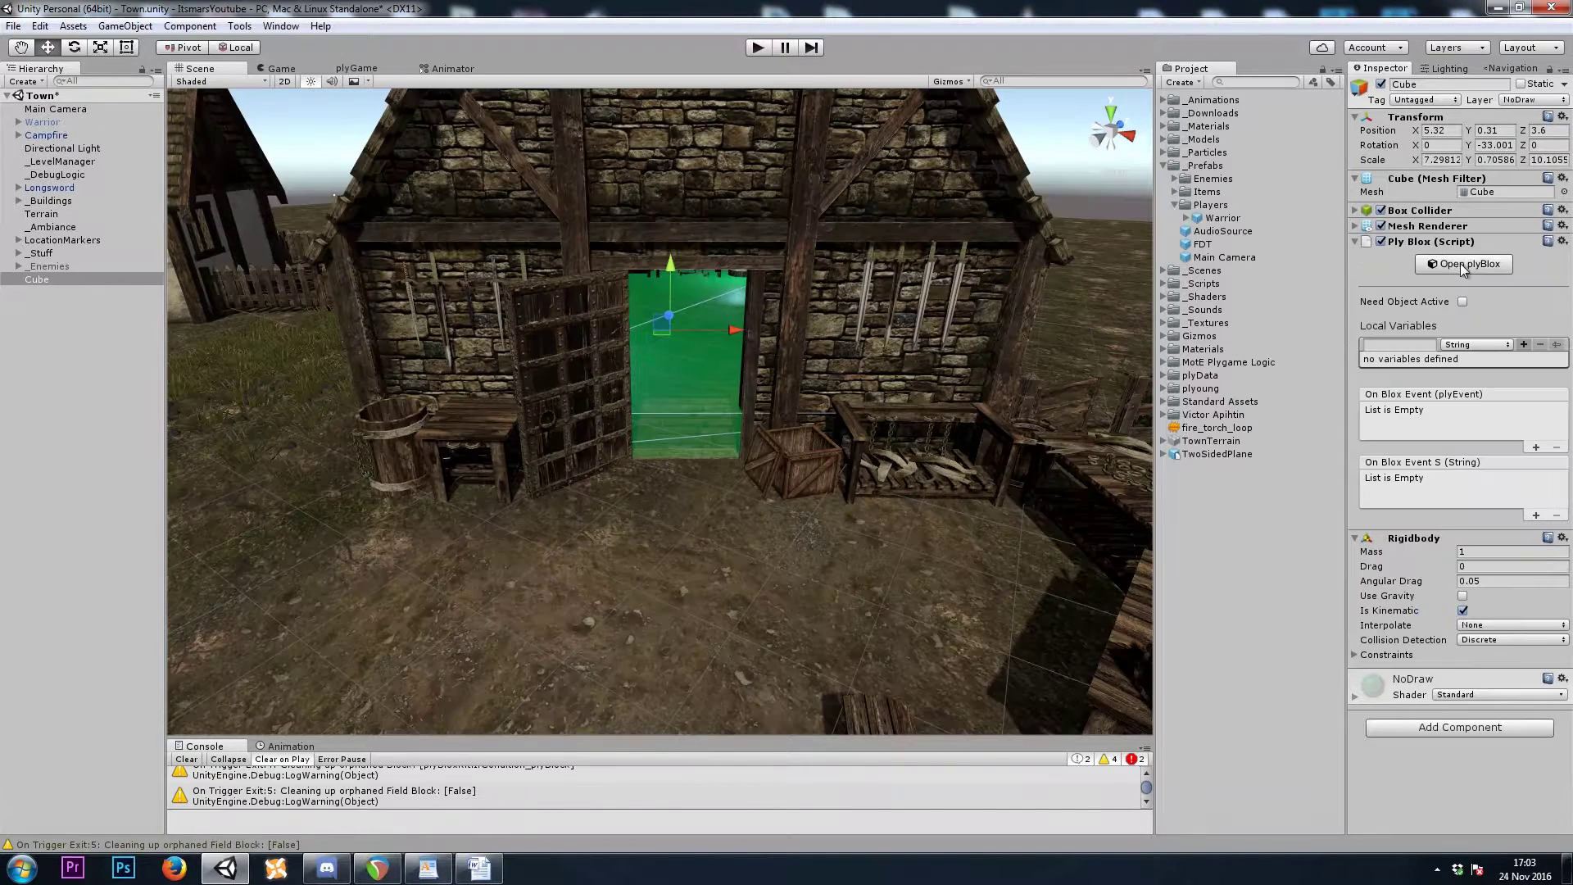
pyautogui.click(1460, 265)
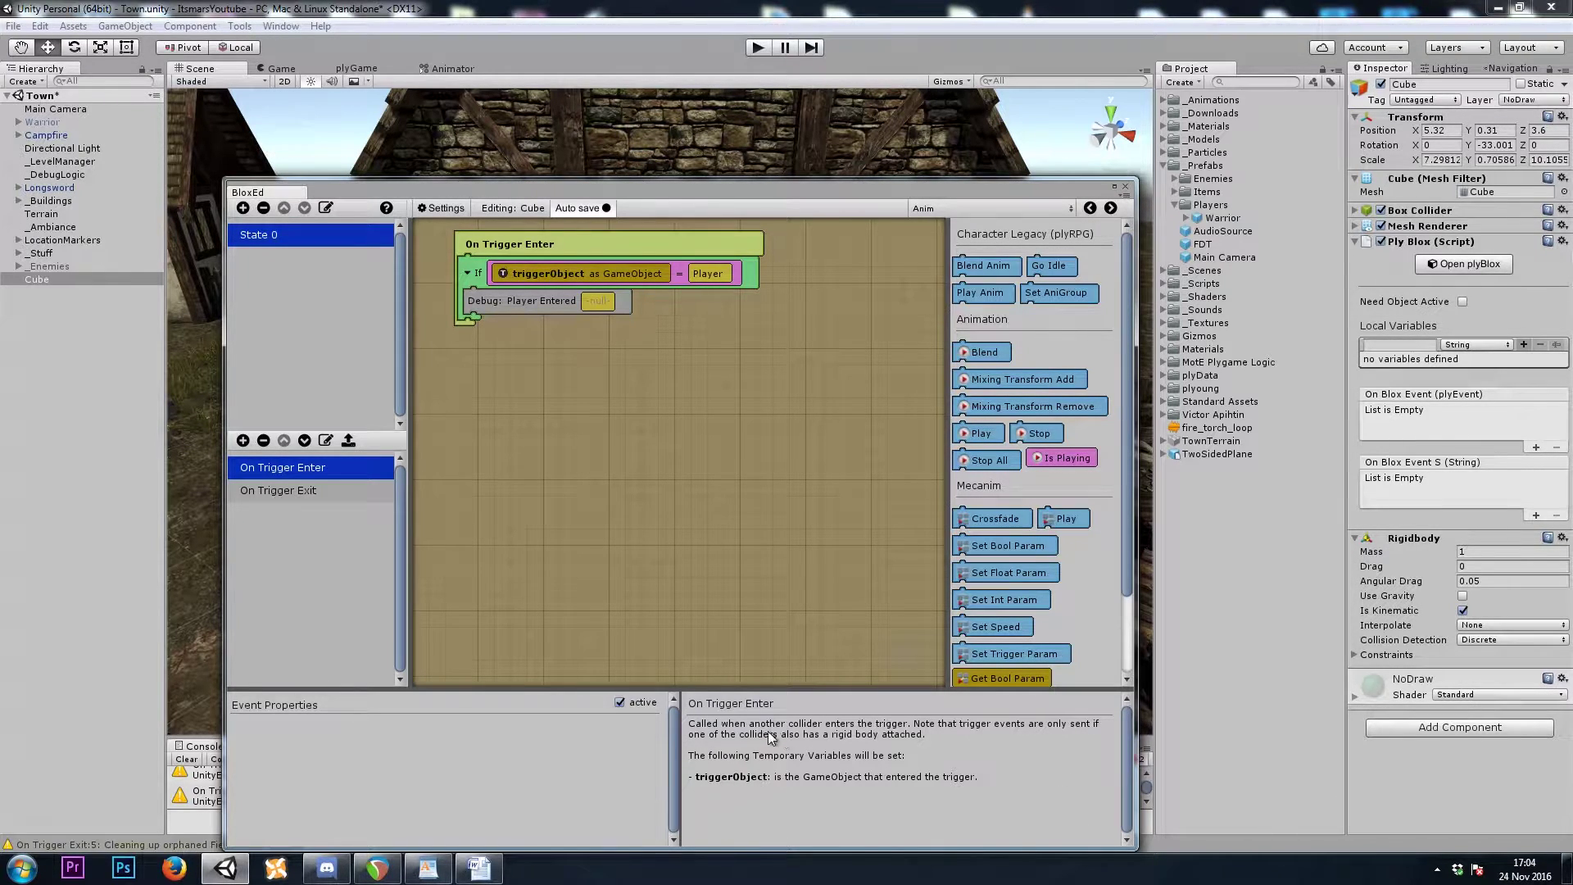
# - Place a Warrior player prefab into the scene
pyautogui.click(1125, 186)
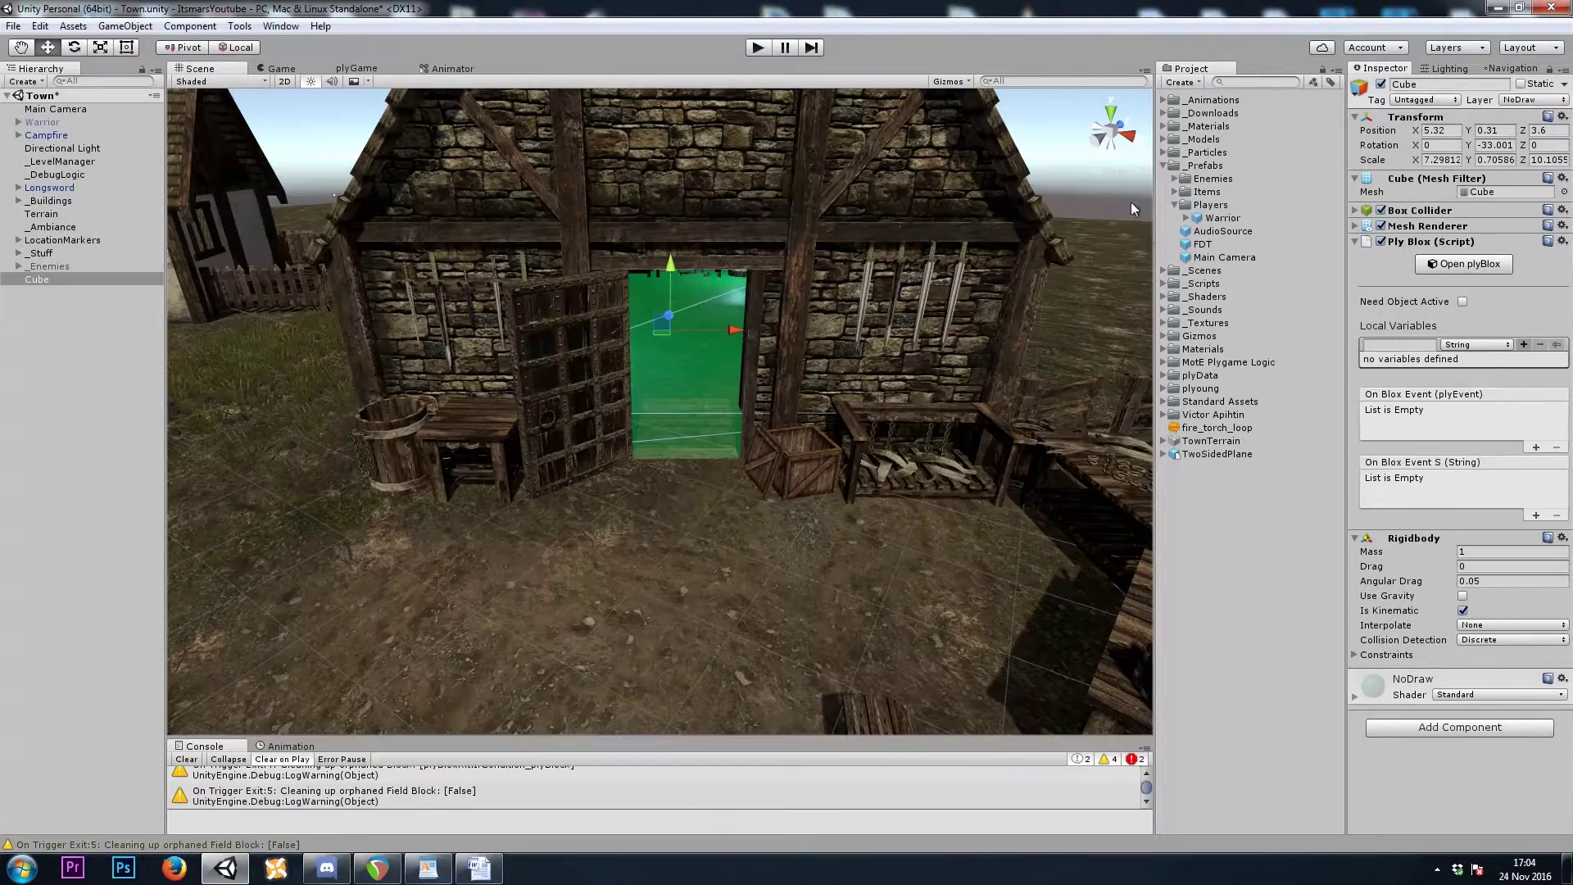
pyautogui.moveTo(1212, 225); pyautogui.dragTo(794, 611)
pyautogui.click(1407, 334)
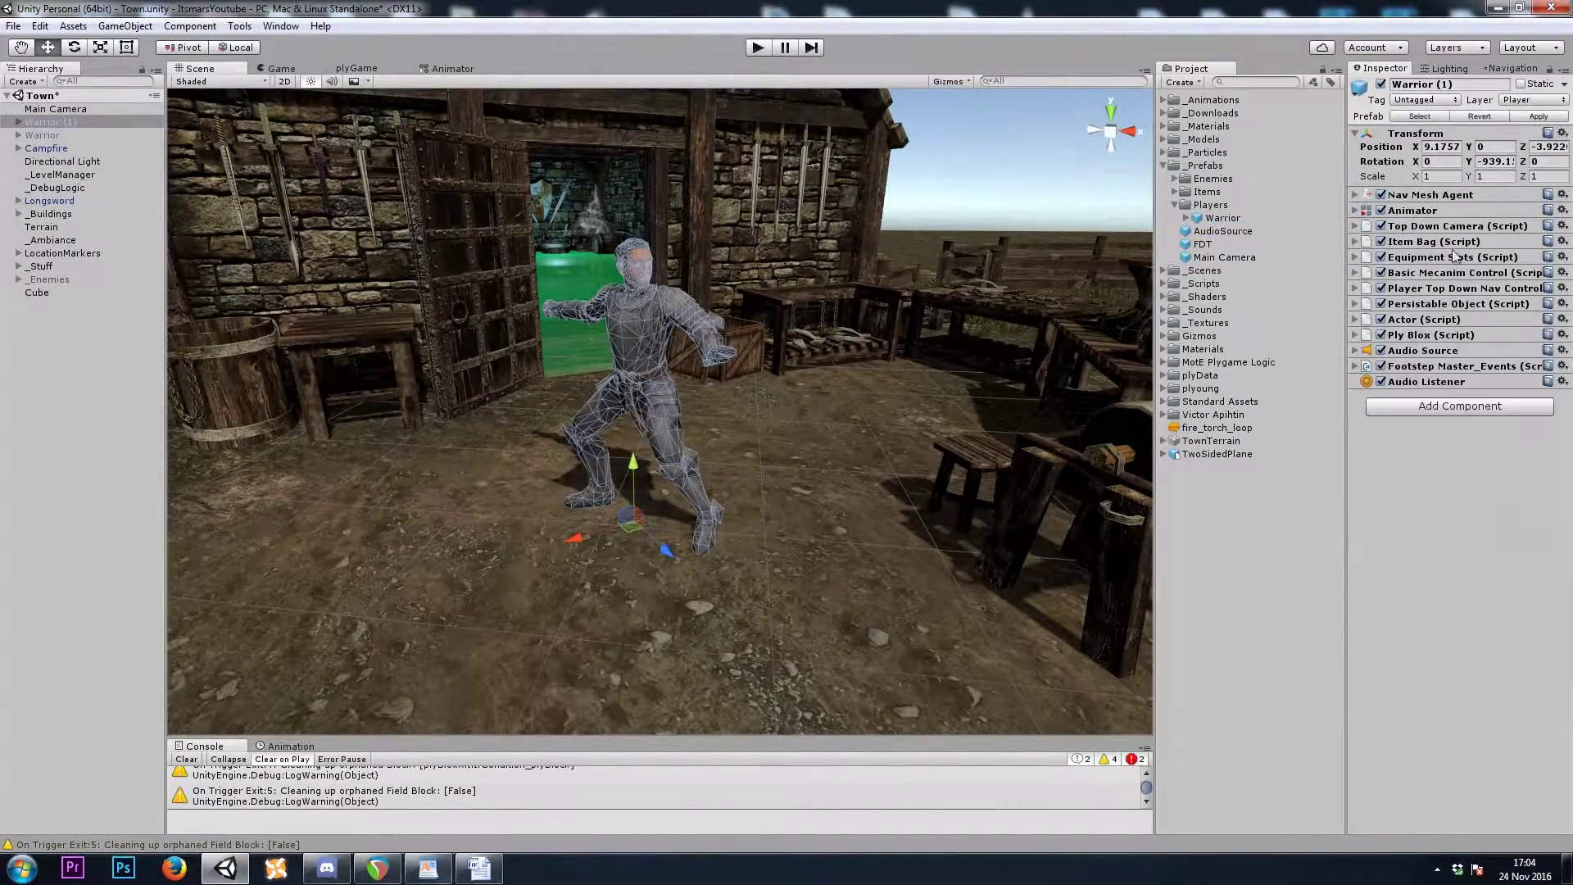
pyautogui.click(1425, 195)
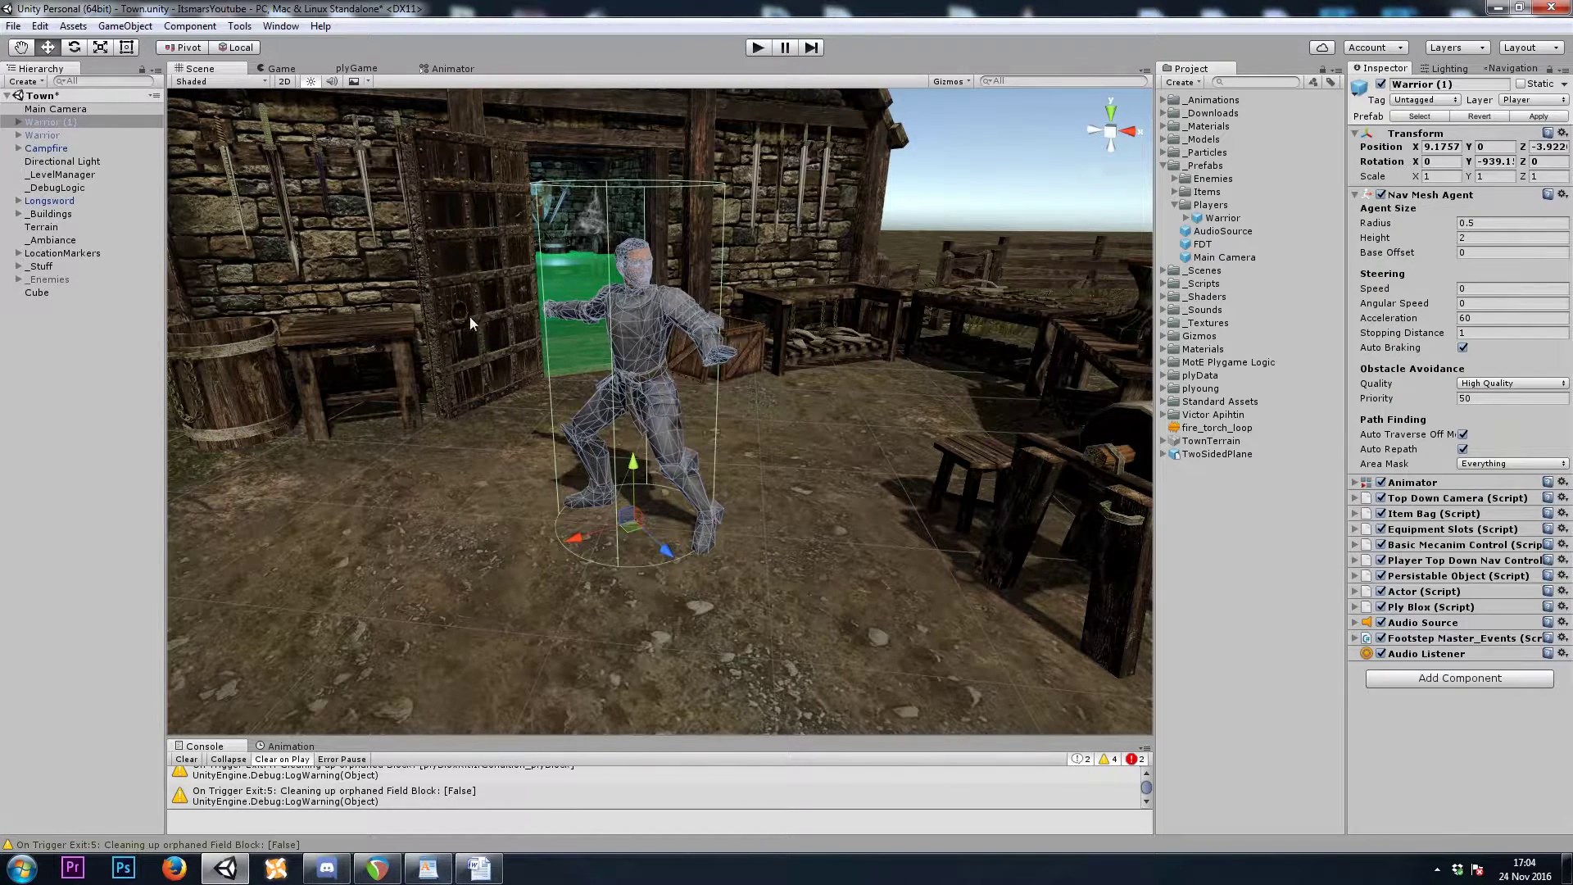
pyautogui.click(1407, 197)
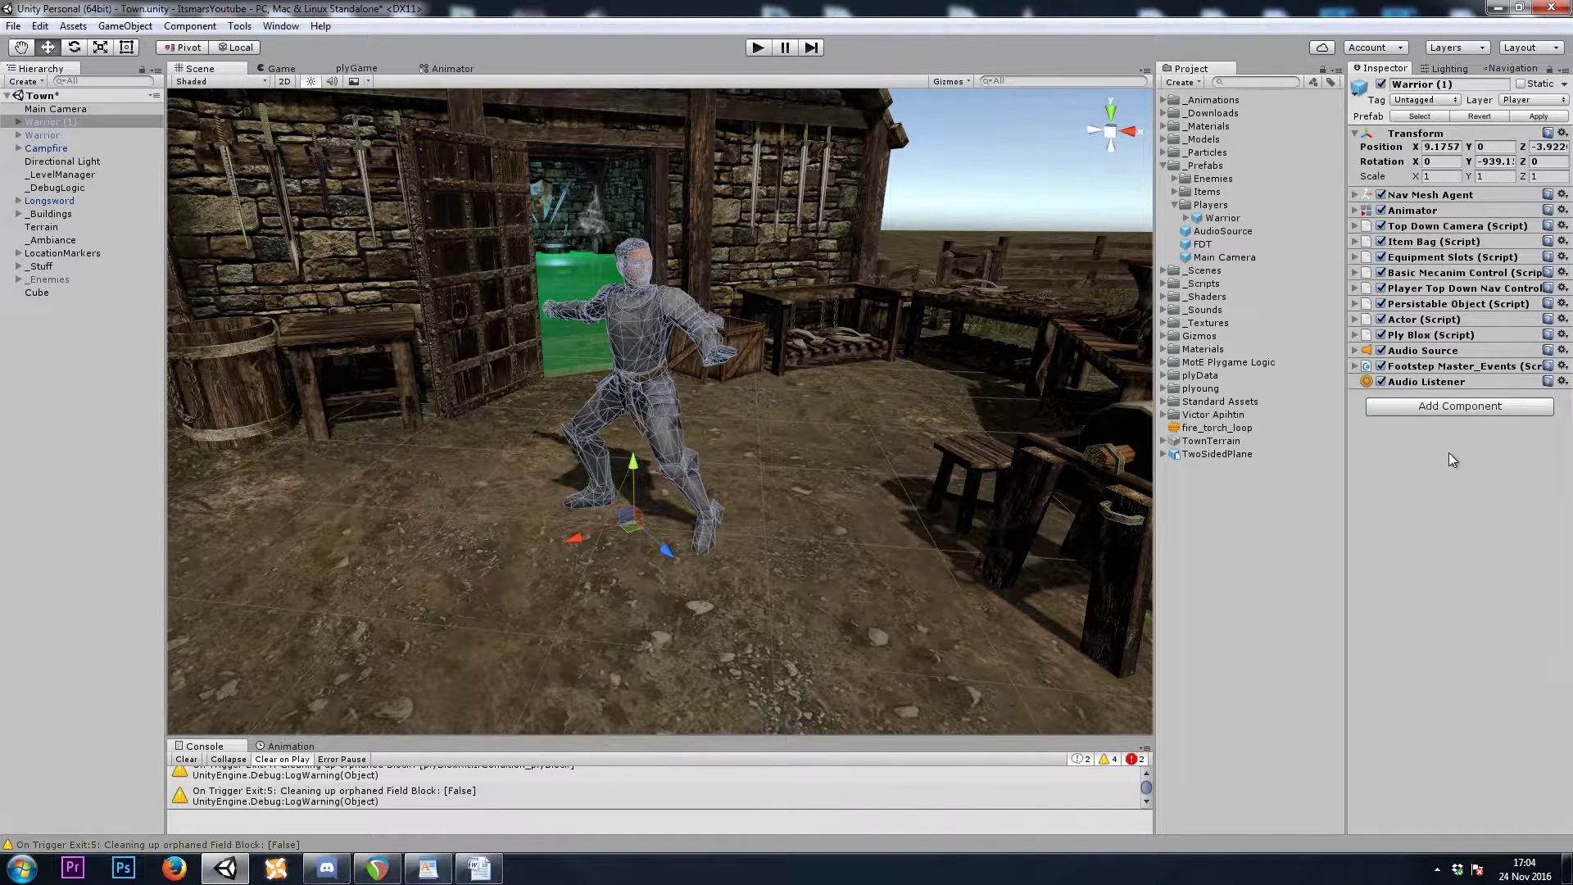
# - Add a Capsule Collider with center Y 1, radius 0.48, height 1.85 and apply it to the prefab
pyautogui.click(1429, 406)
pyautogui.click(1425, 503)
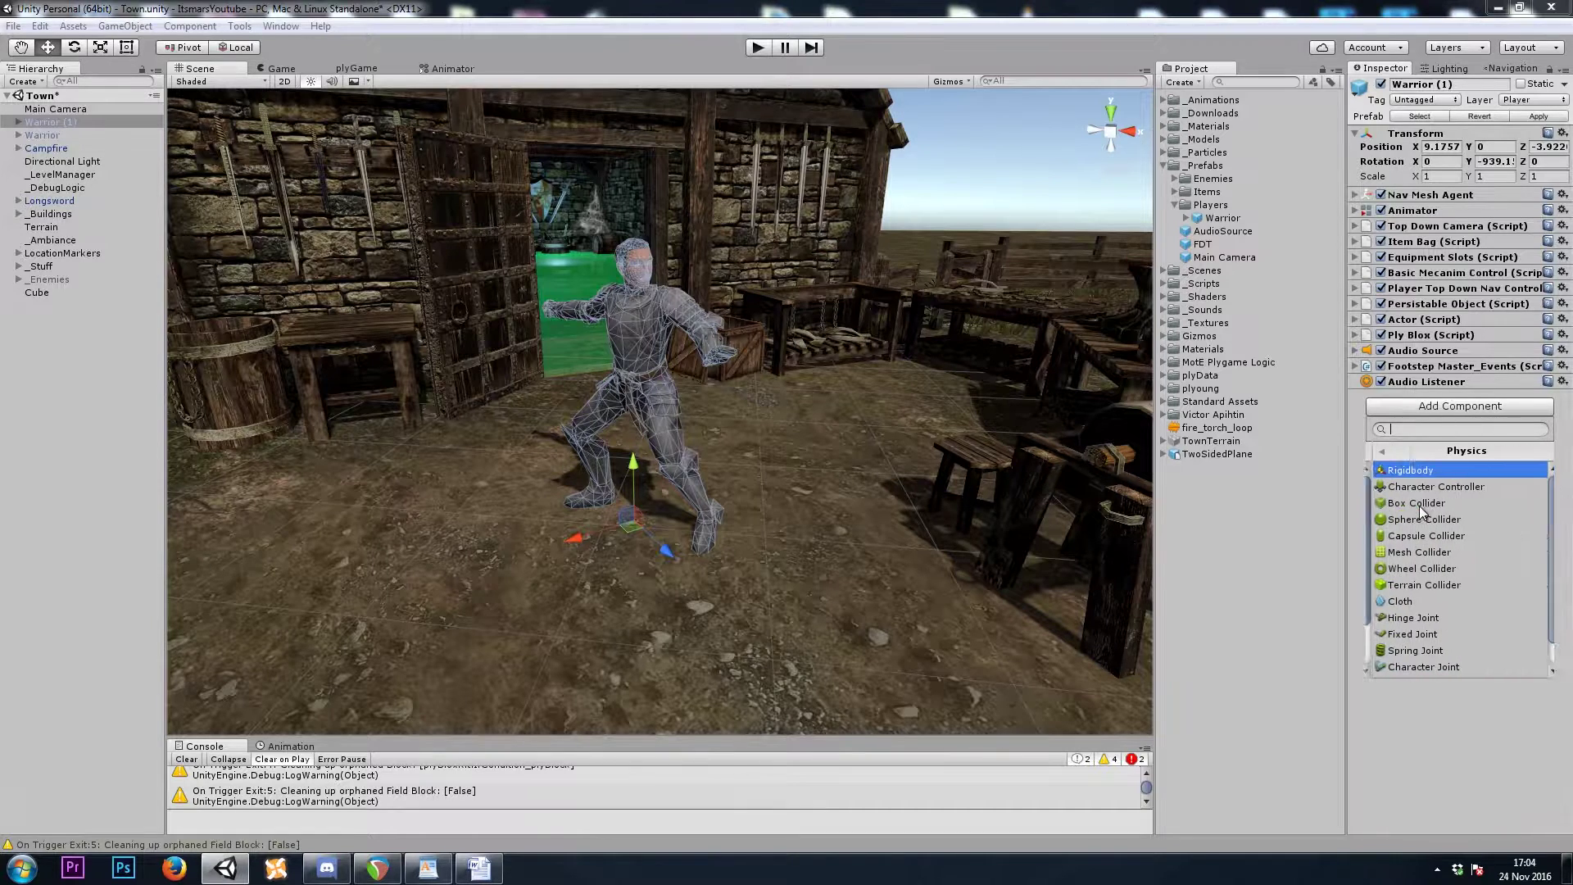
pyautogui.click(1429, 534)
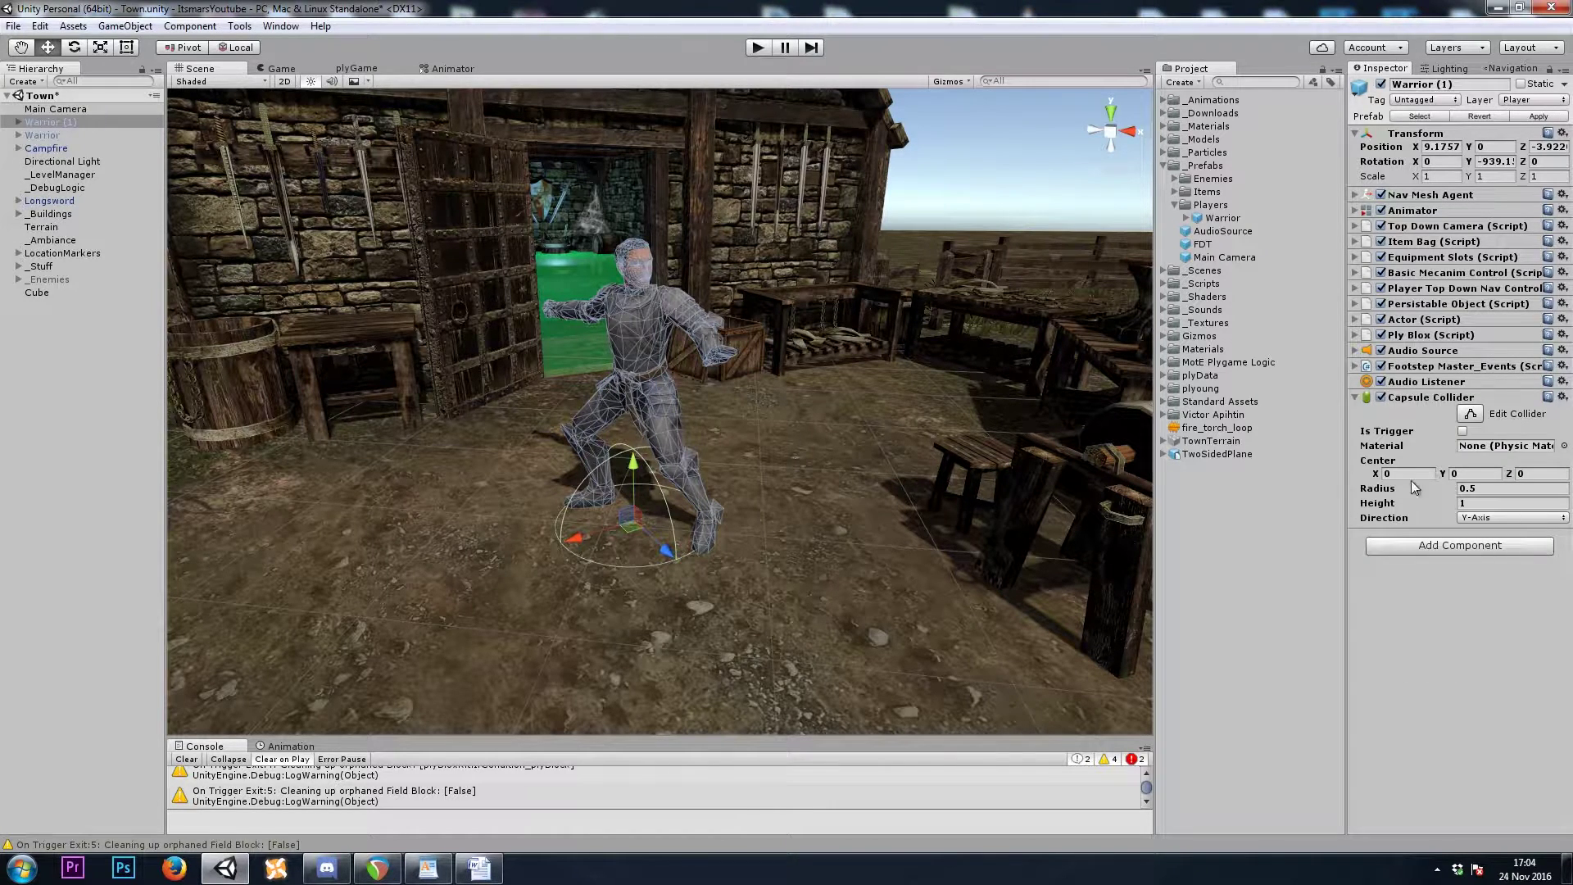
pyautogui.click(1451, 474)
pyautogui.write('1')
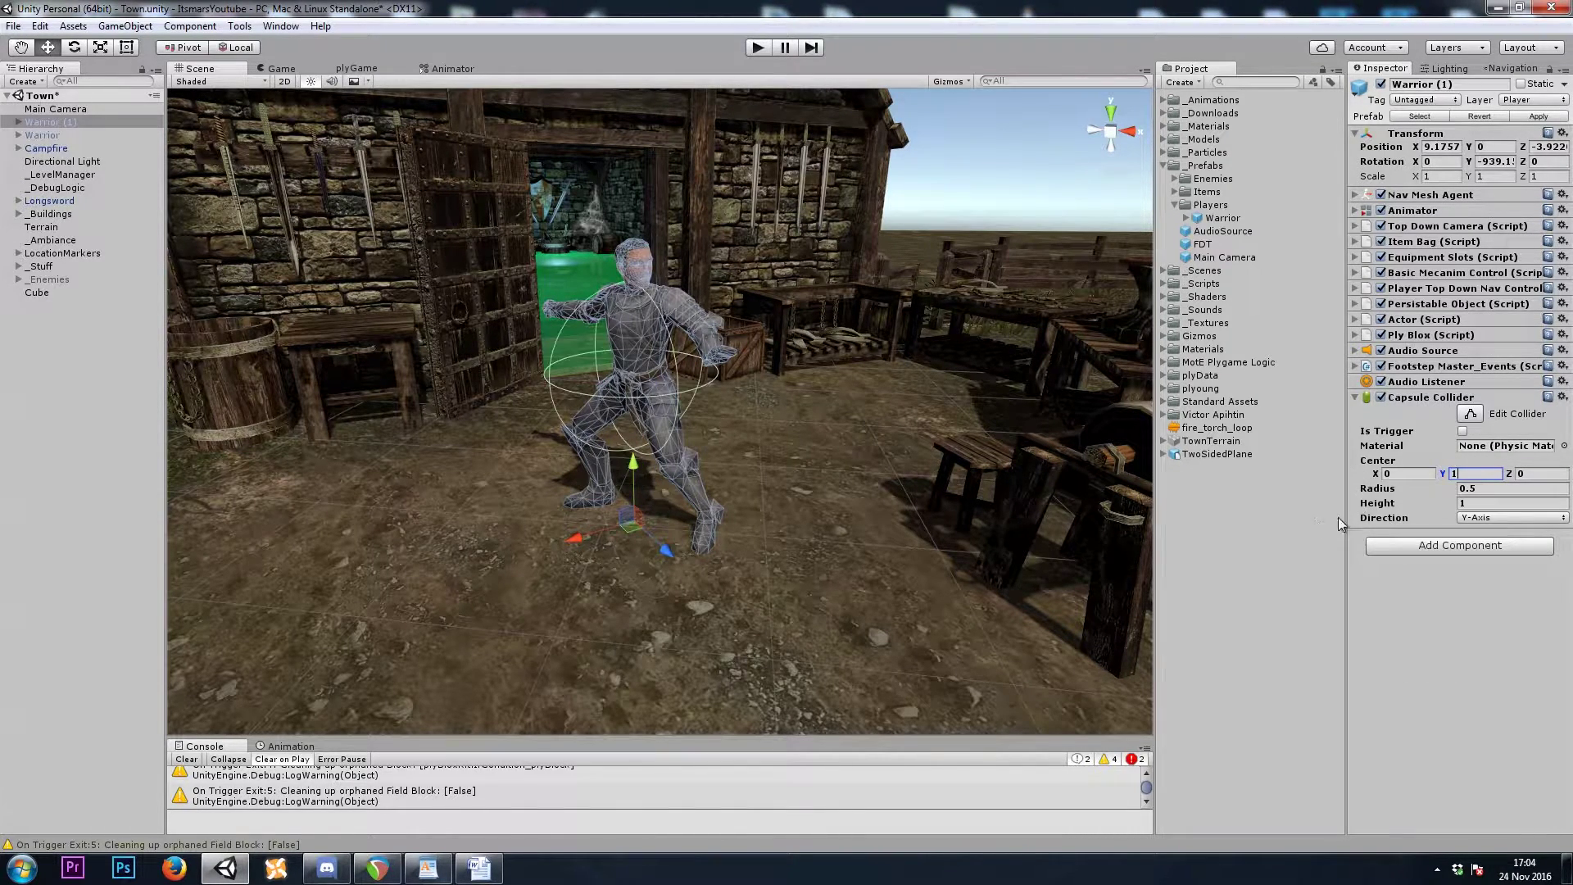
pyautogui.moveTo(1384, 489); pyautogui.dragTo(1414, 509)
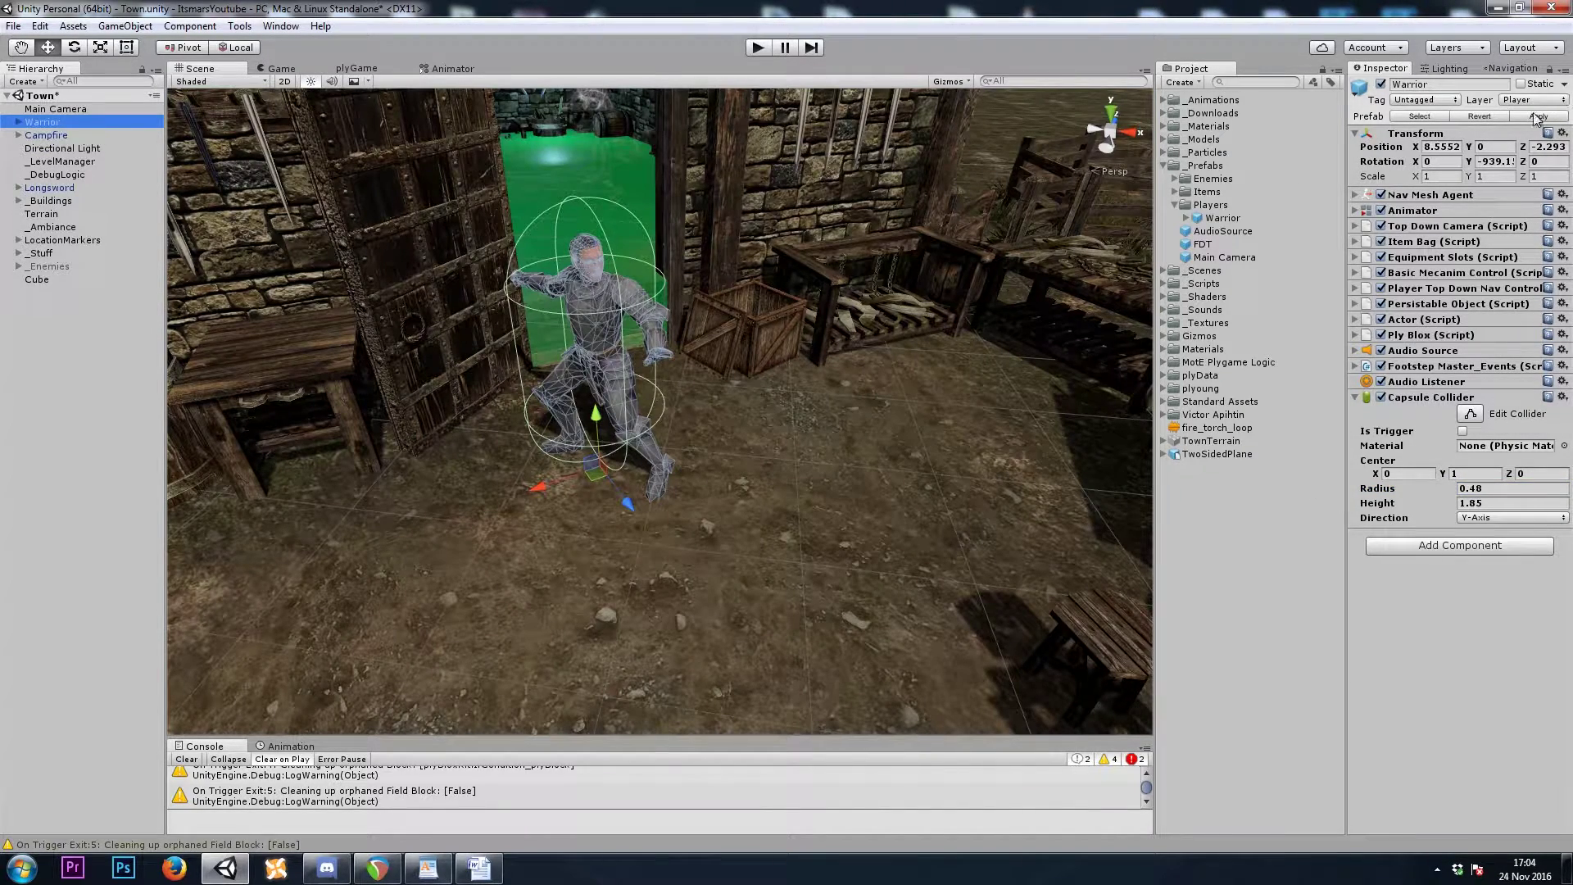
pyautogui.click(1536, 117)
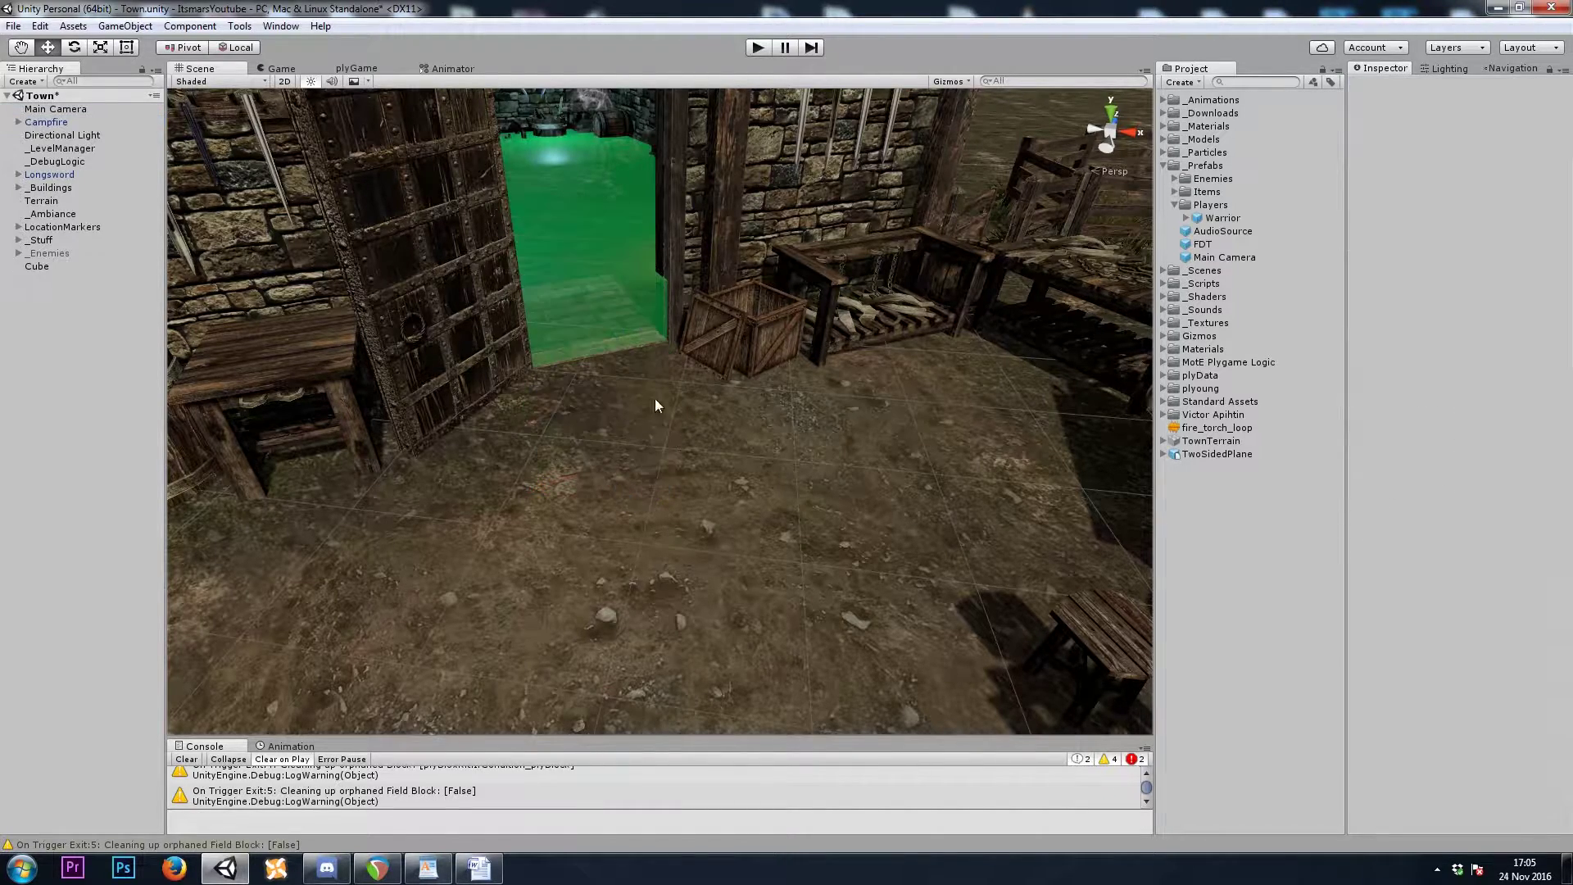
# - Reopen the Cube's plyBlox graph on On Trigger Enter and move the editor lower
pyautogui.moveTo(656, 398); pyautogui.dragTo(681, 334, button='right')
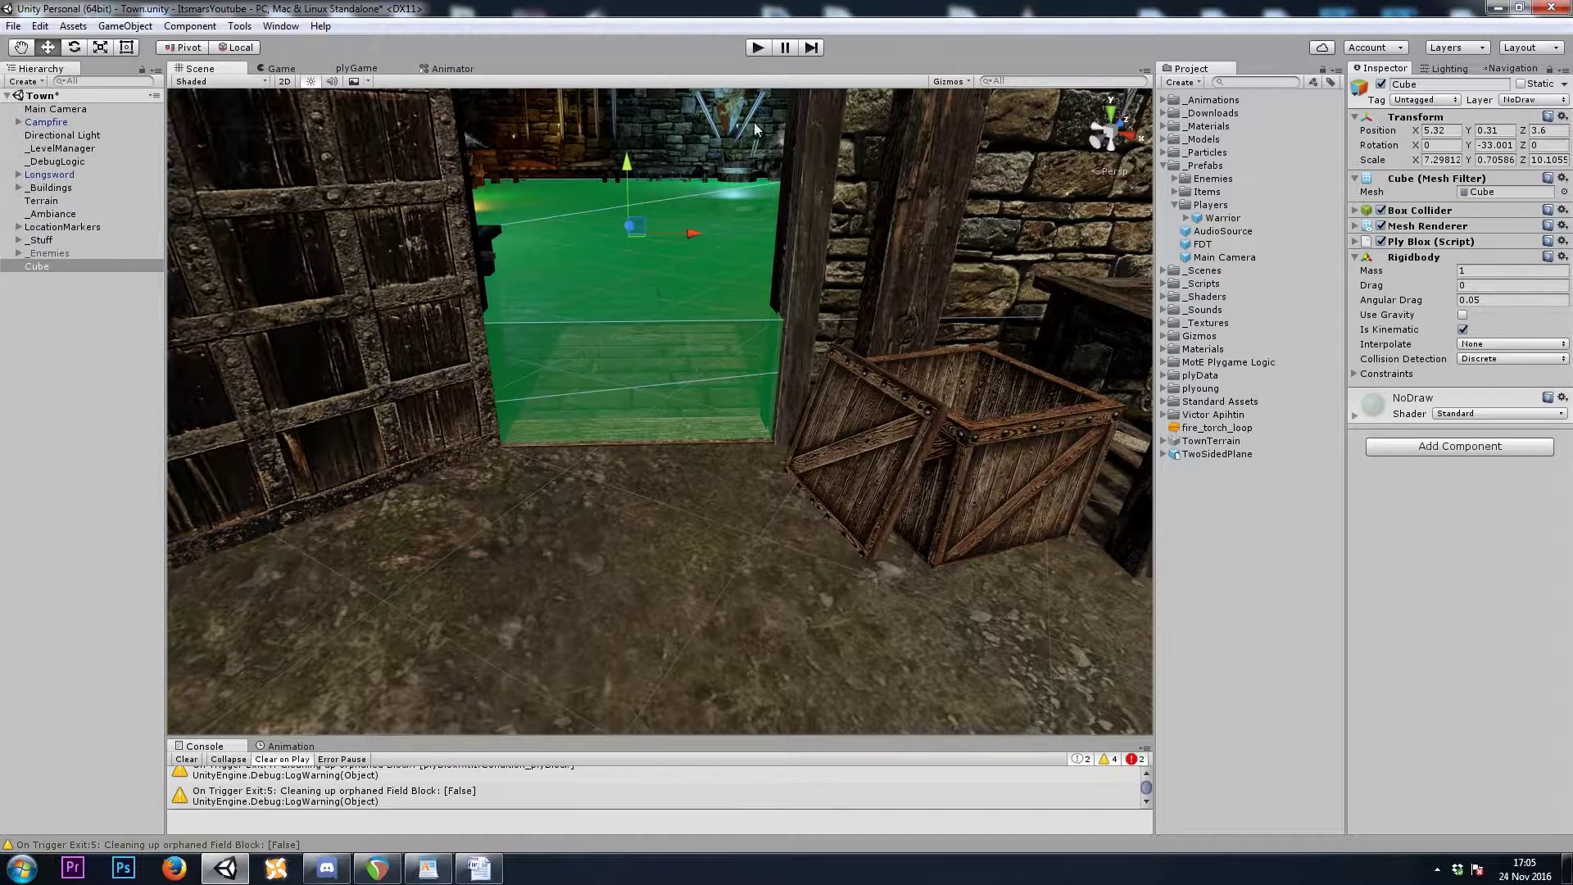
pyautogui.click(1408, 257)
pyautogui.click(1429, 241)
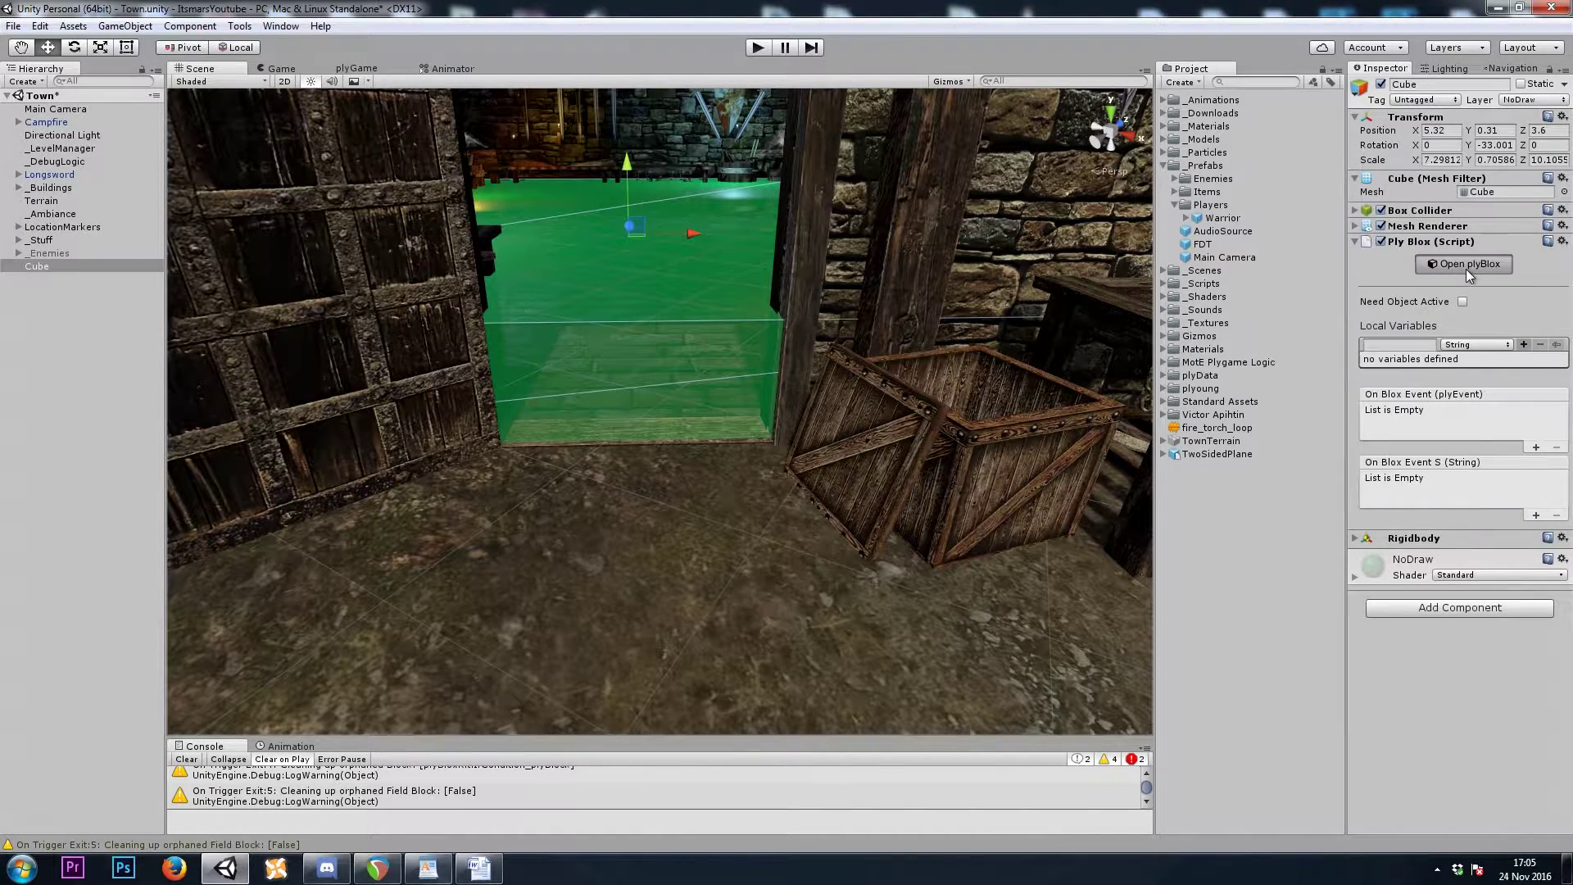
pyautogui.click(1463, 264)
pyautogui.moveTo(951, 193); pyautogui.dragTo(963, 461)
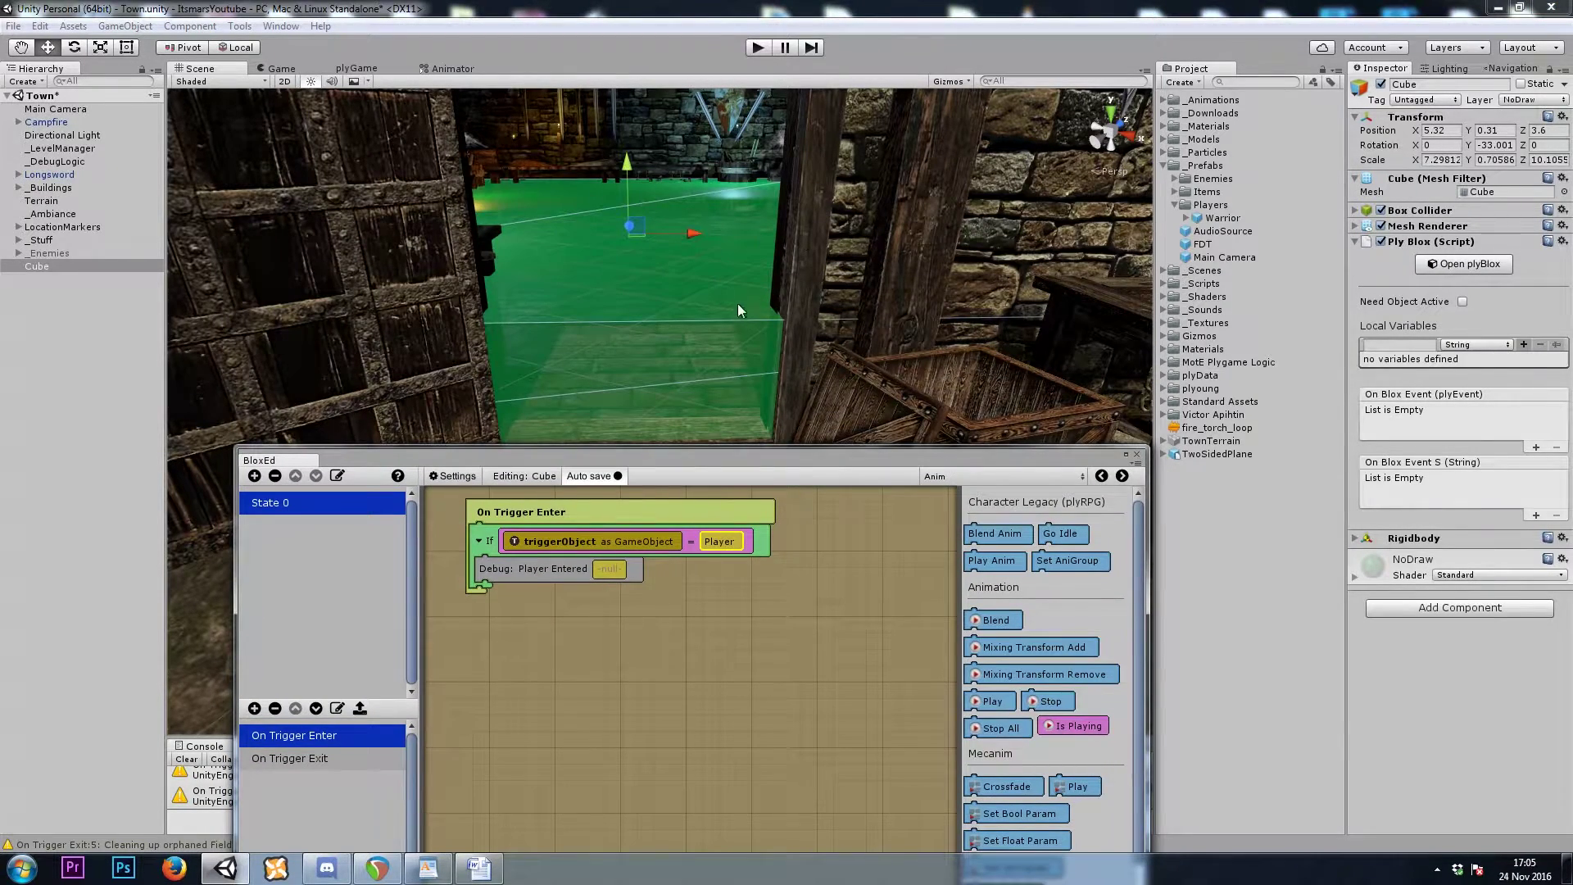
pyautogui.scroll(-3, 737, 303)
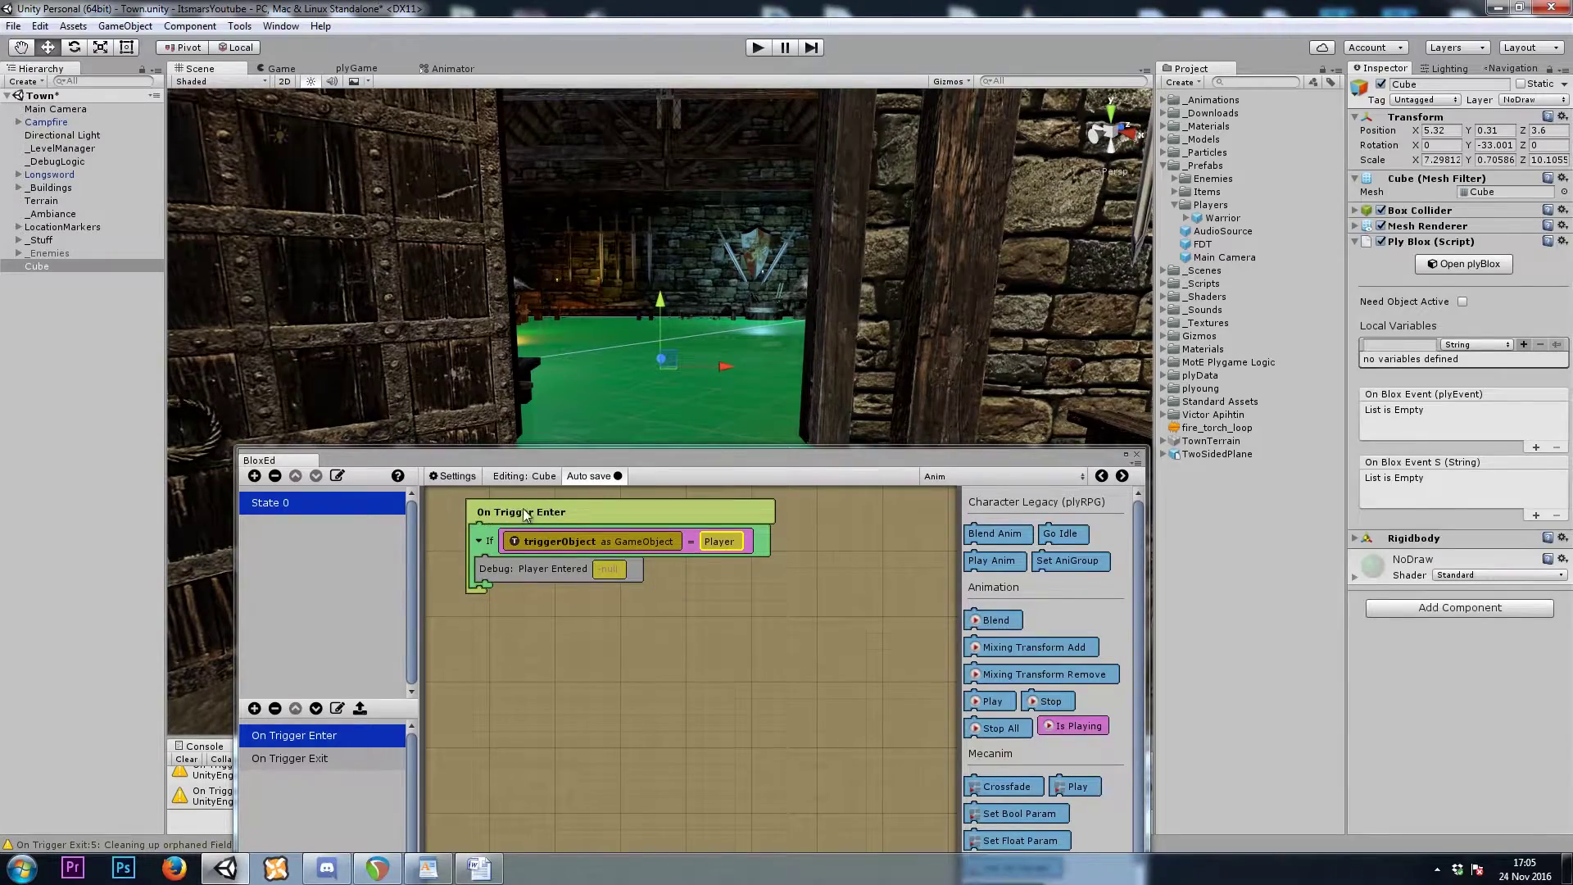
pyautogui.moveTo(820, 264); pyautogui.dragTo(1378, 299, button='right')
pyautogui.press('w')
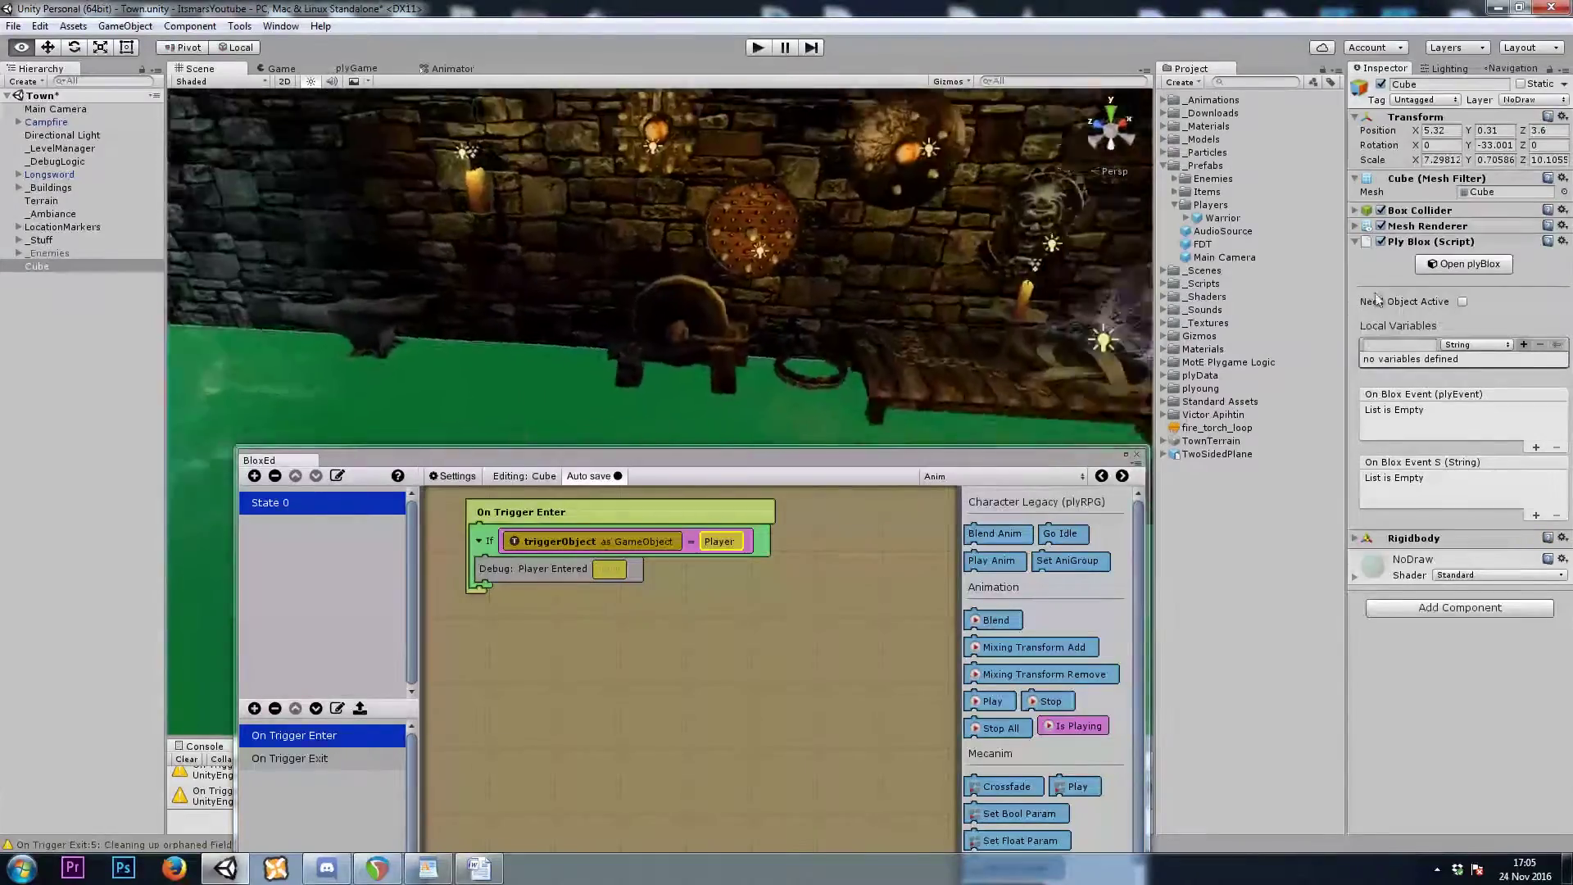
# - Wrap the triggerObject-equals-Player check in a new Flow If with Player is Ready as its condition
pyautogui.keyDown('alt'); pyautogui.moveTo(1379, 299); pyautogui.dragTo(901, 263); pyautogui.keyUp('alt')
pyautogui.click(725, 542)
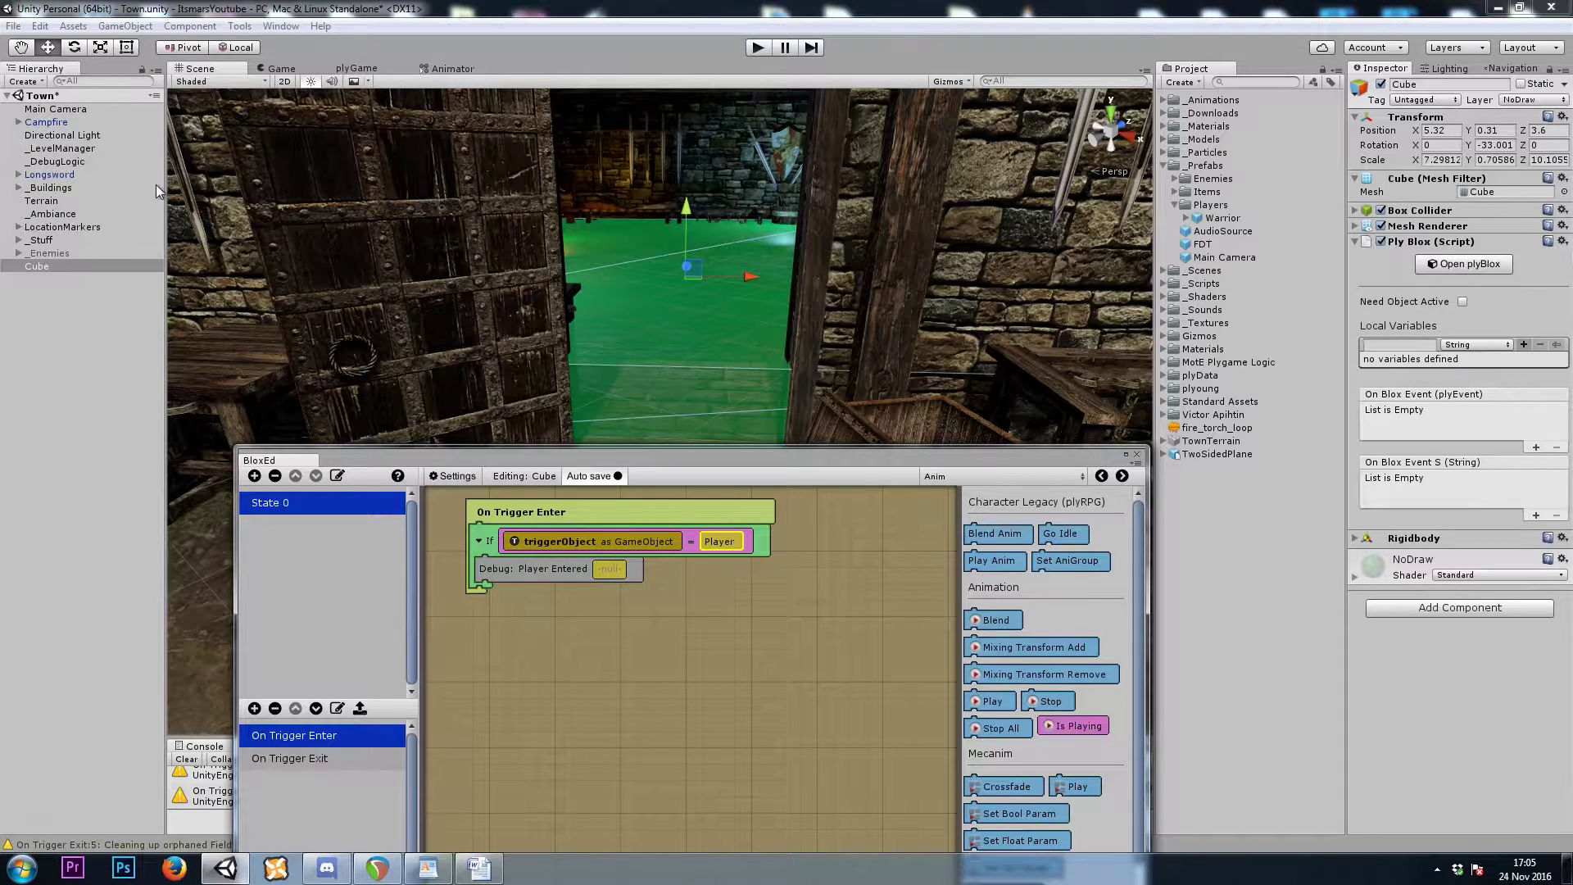
pyautogui.click(969, 480)
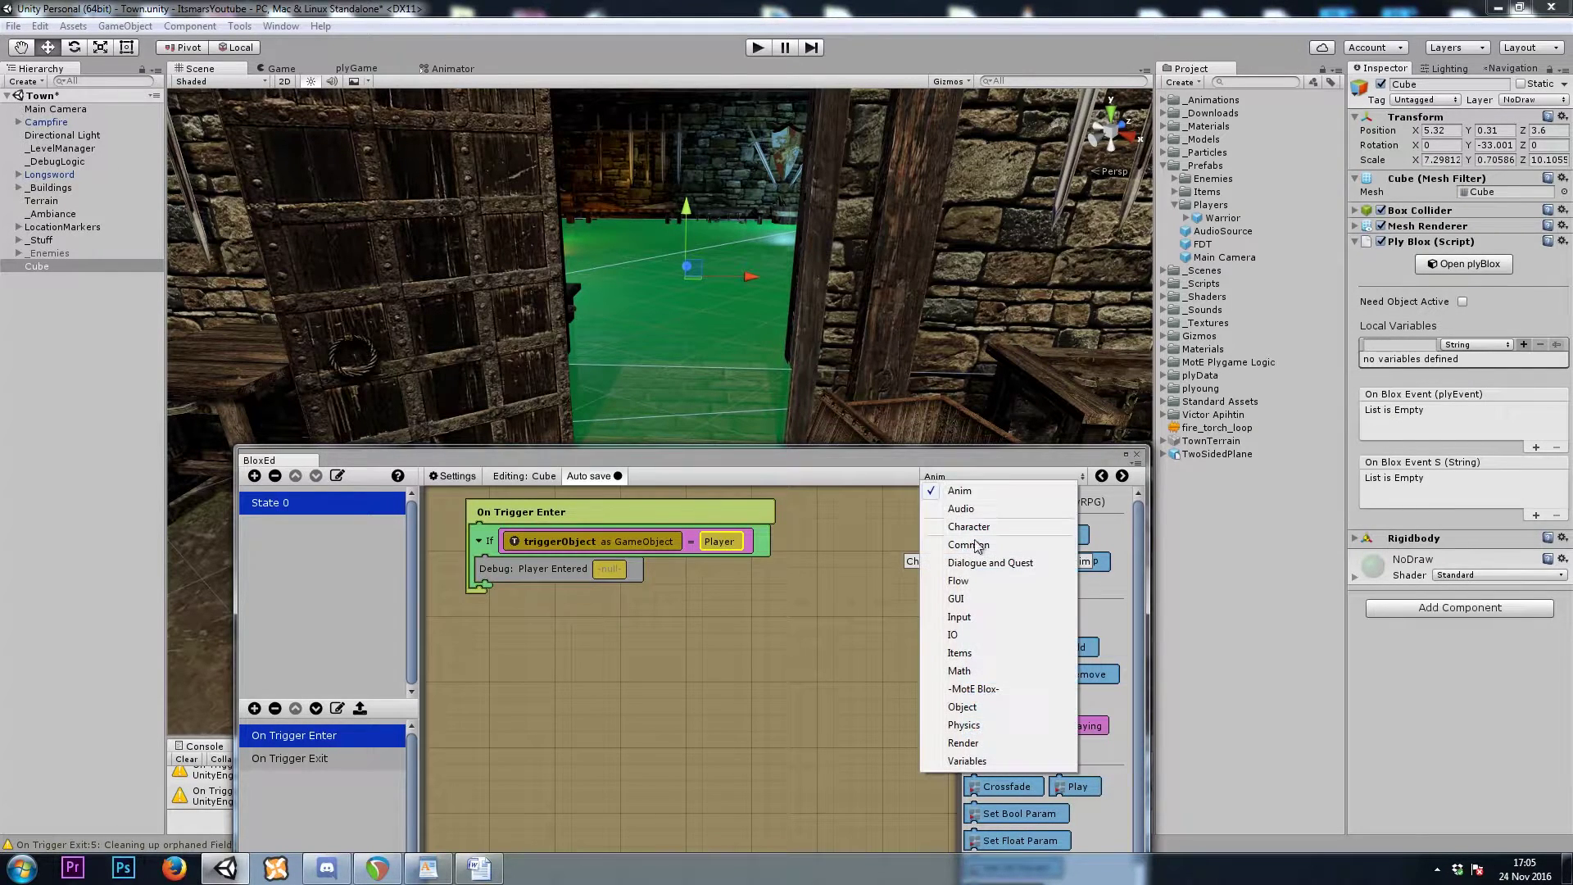
pyautogui.click(975, 586)
pyautogui.scroll(-4, 1109, 695)
pyautogui.moveTo(1065, 659); pyautogui.dragTo(489, 537)
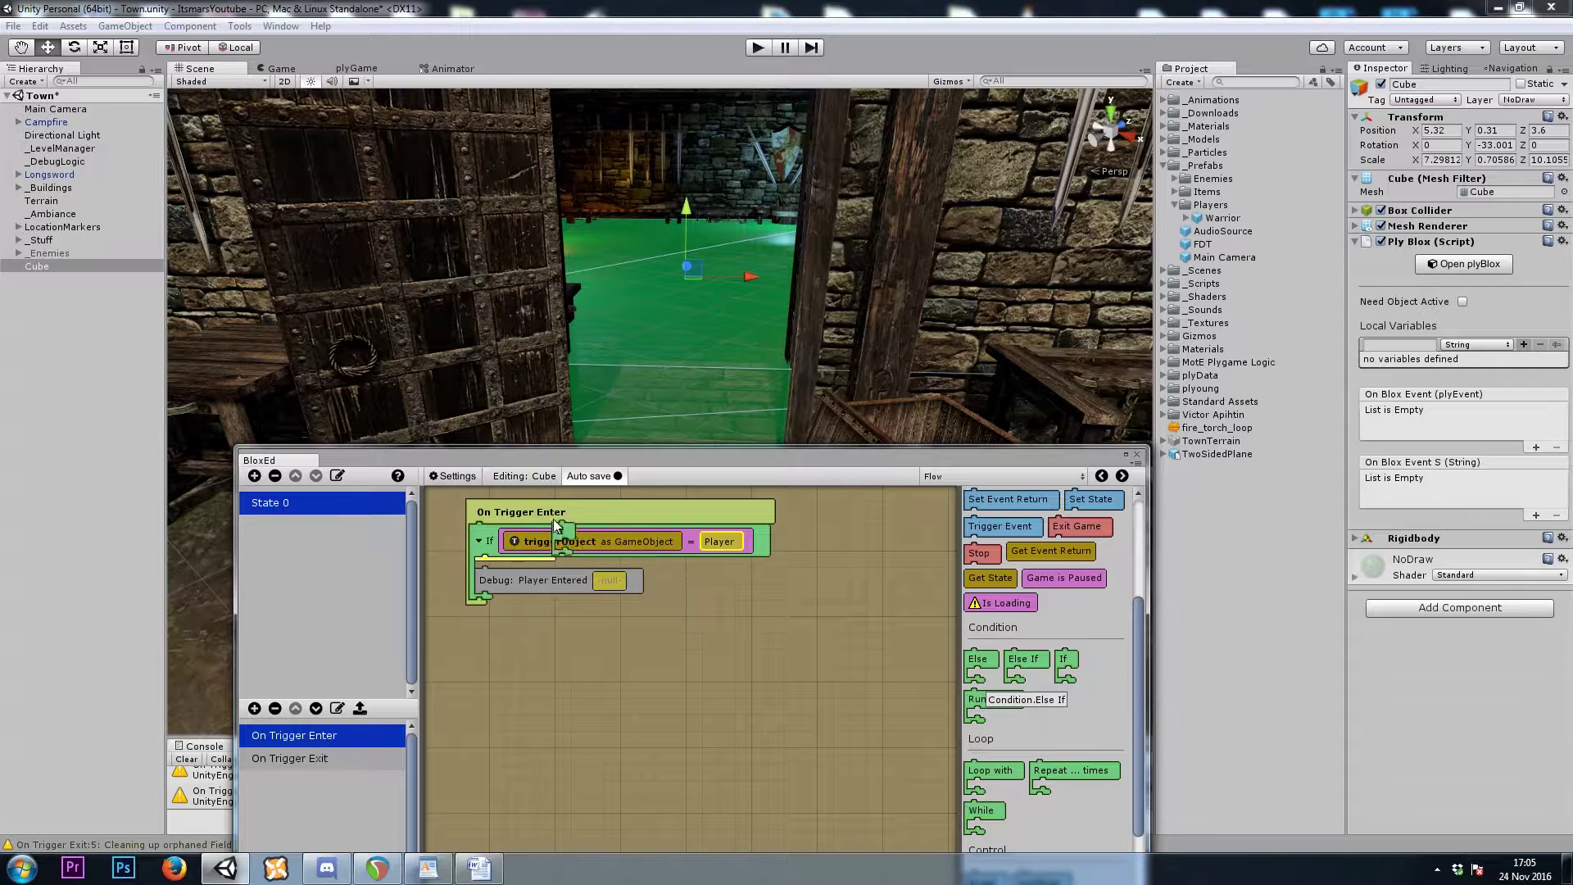
pyautogui.click(999, 476)
pyautogui.click(1003, 519)
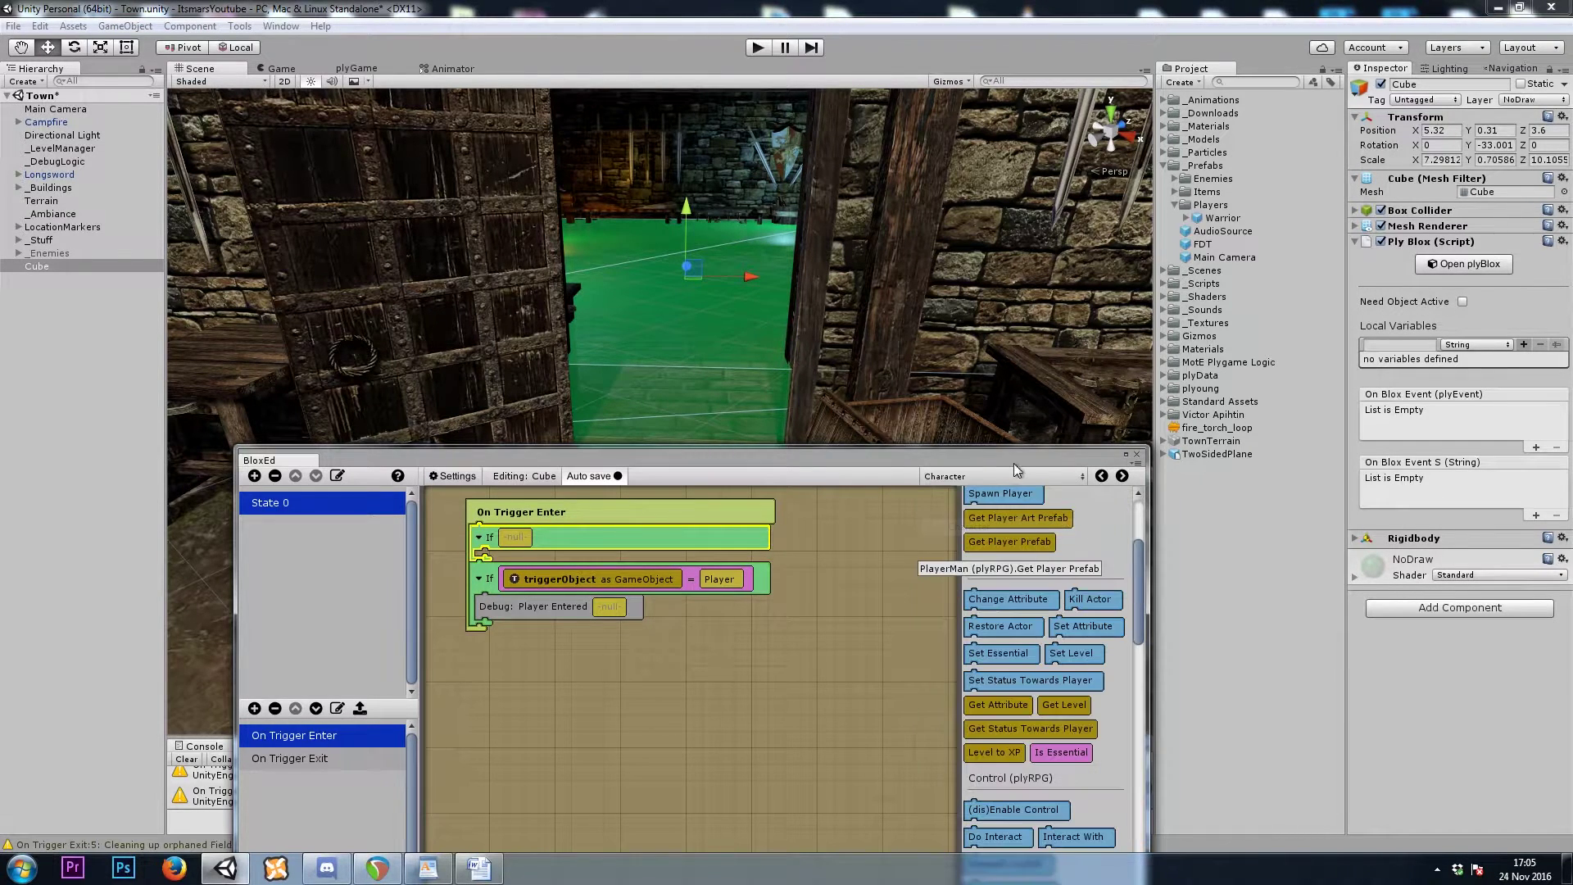
pyautogui.moveTo(1014, 462); pyautogui.dragTo(1024, 204)
pyautogui.moveTo(1014, 323); pyautogui.dragTo(532, 293)
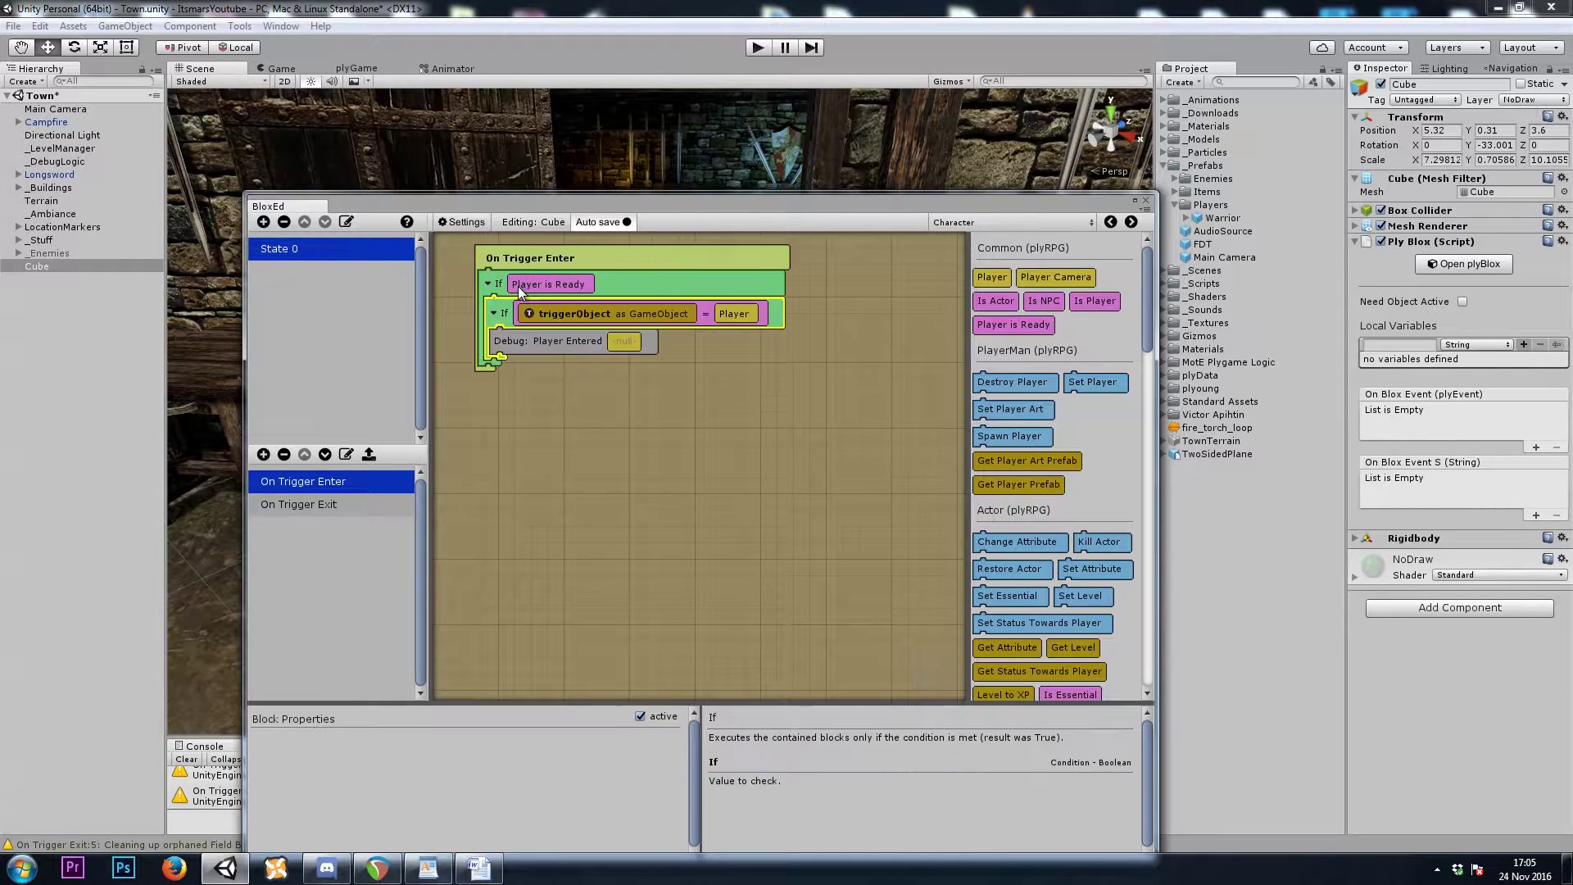
# - Review the Player is Ready and triggerObject blocks and the cube's tag and NoDraw layer
pyautogui.click(653, 282)
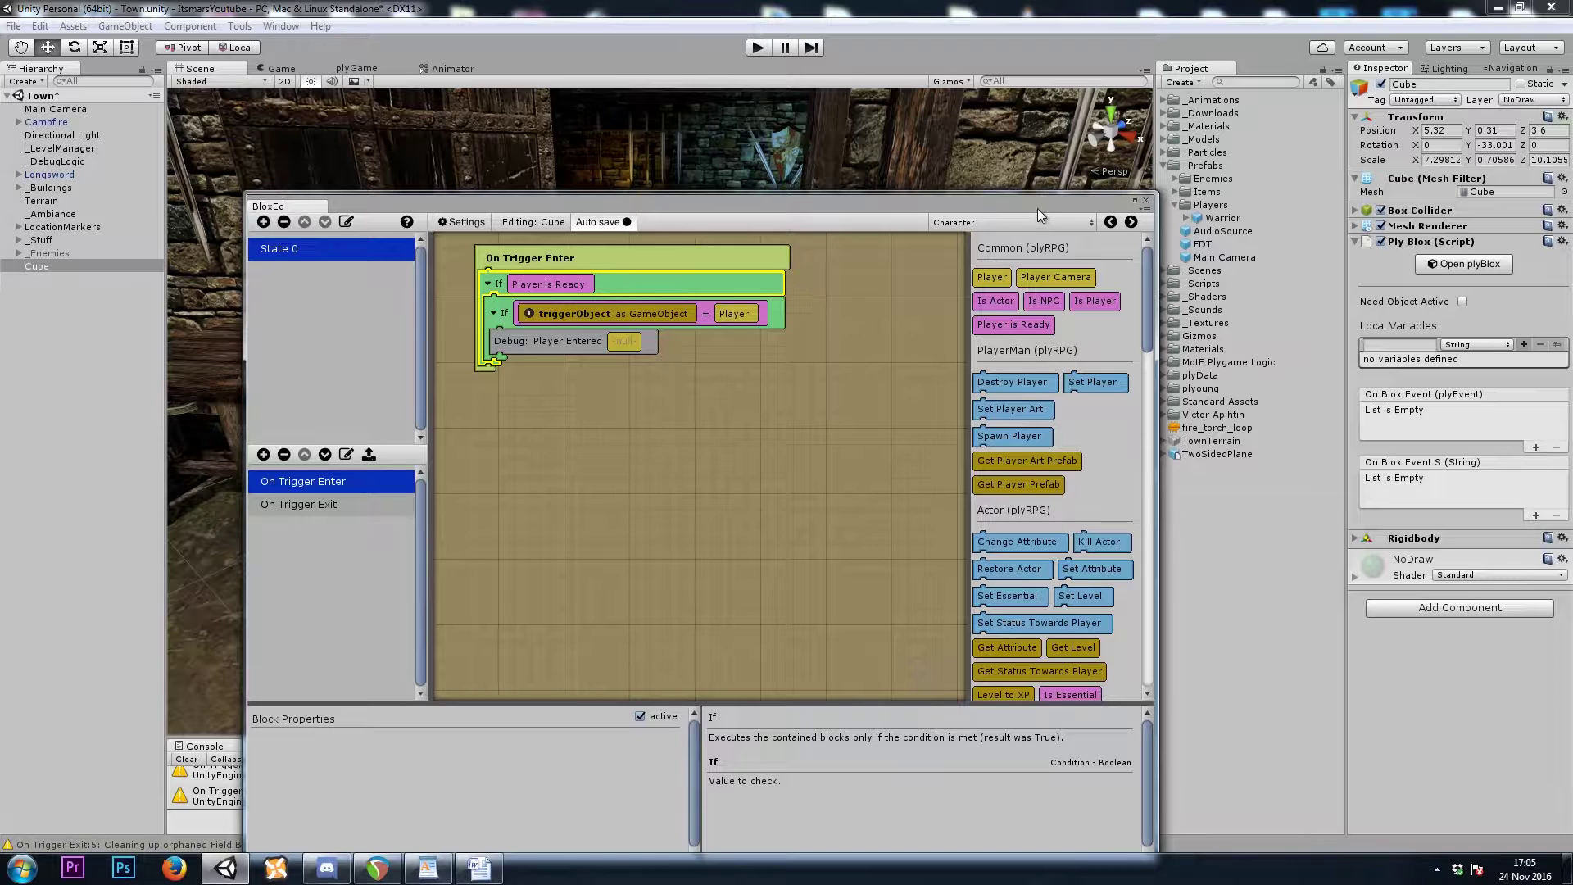
pyautogui.click(580, 312)
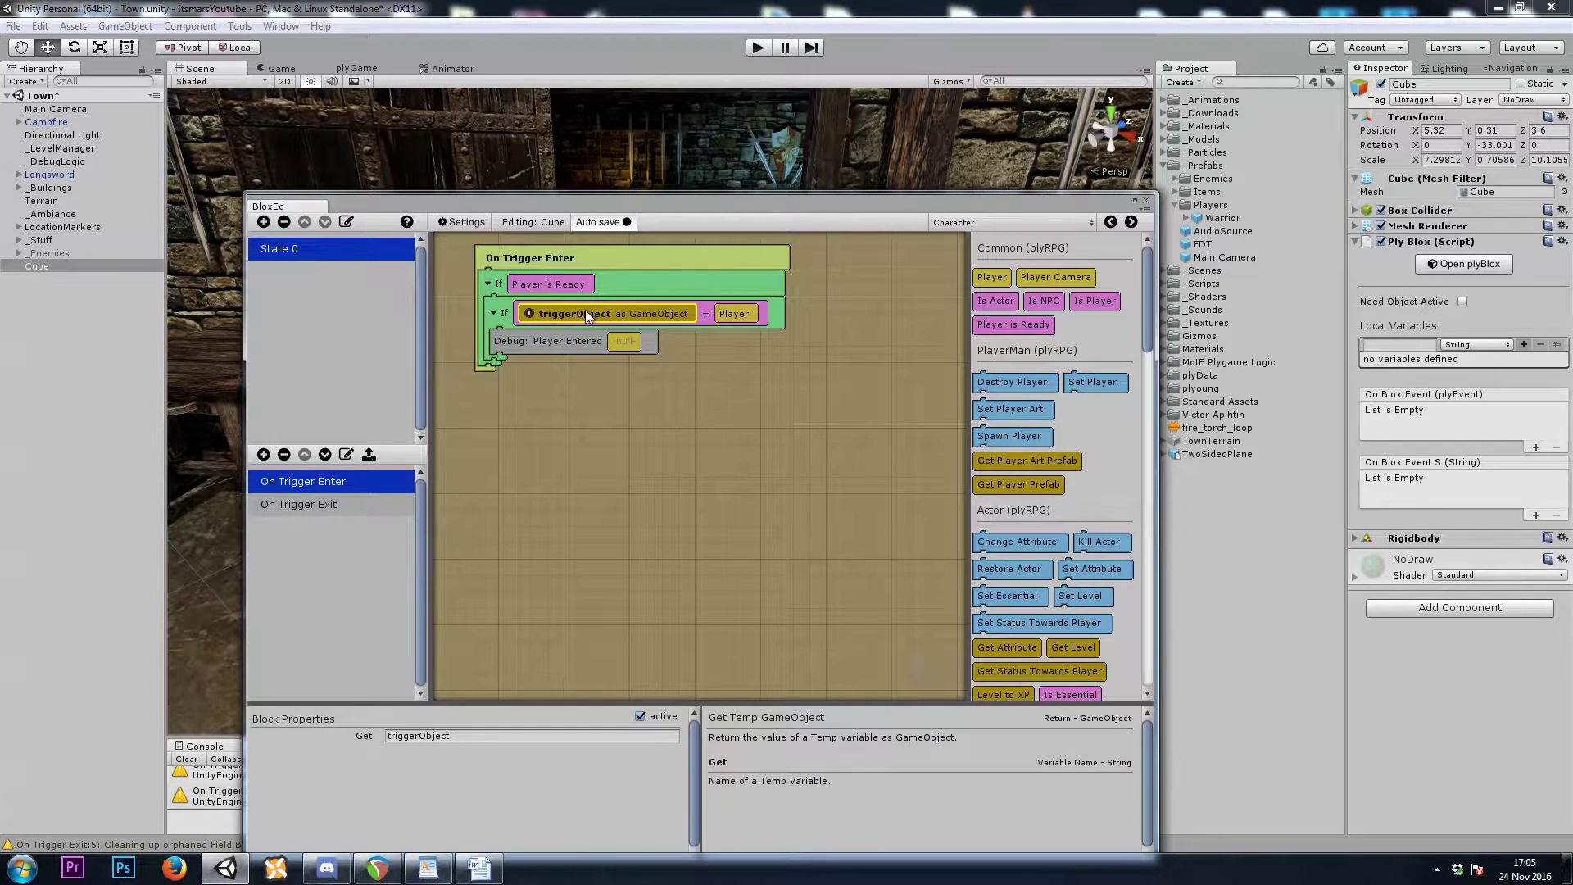
pyautogui.click(1419, 102)
pyautogui.click(1373, 102)
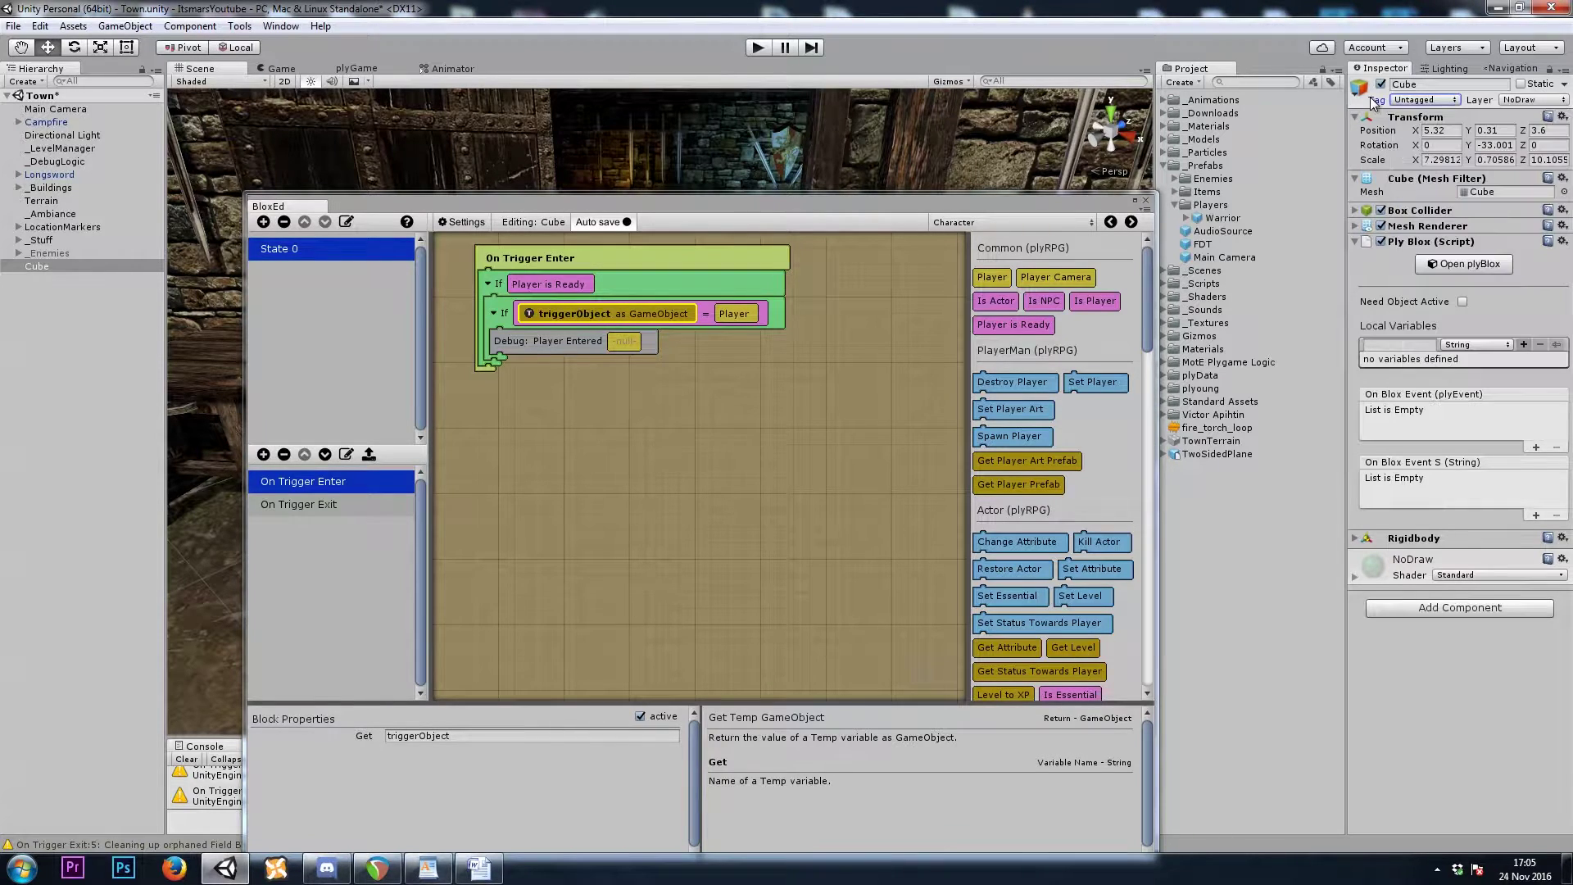
pyautogui.click(1532, 100)
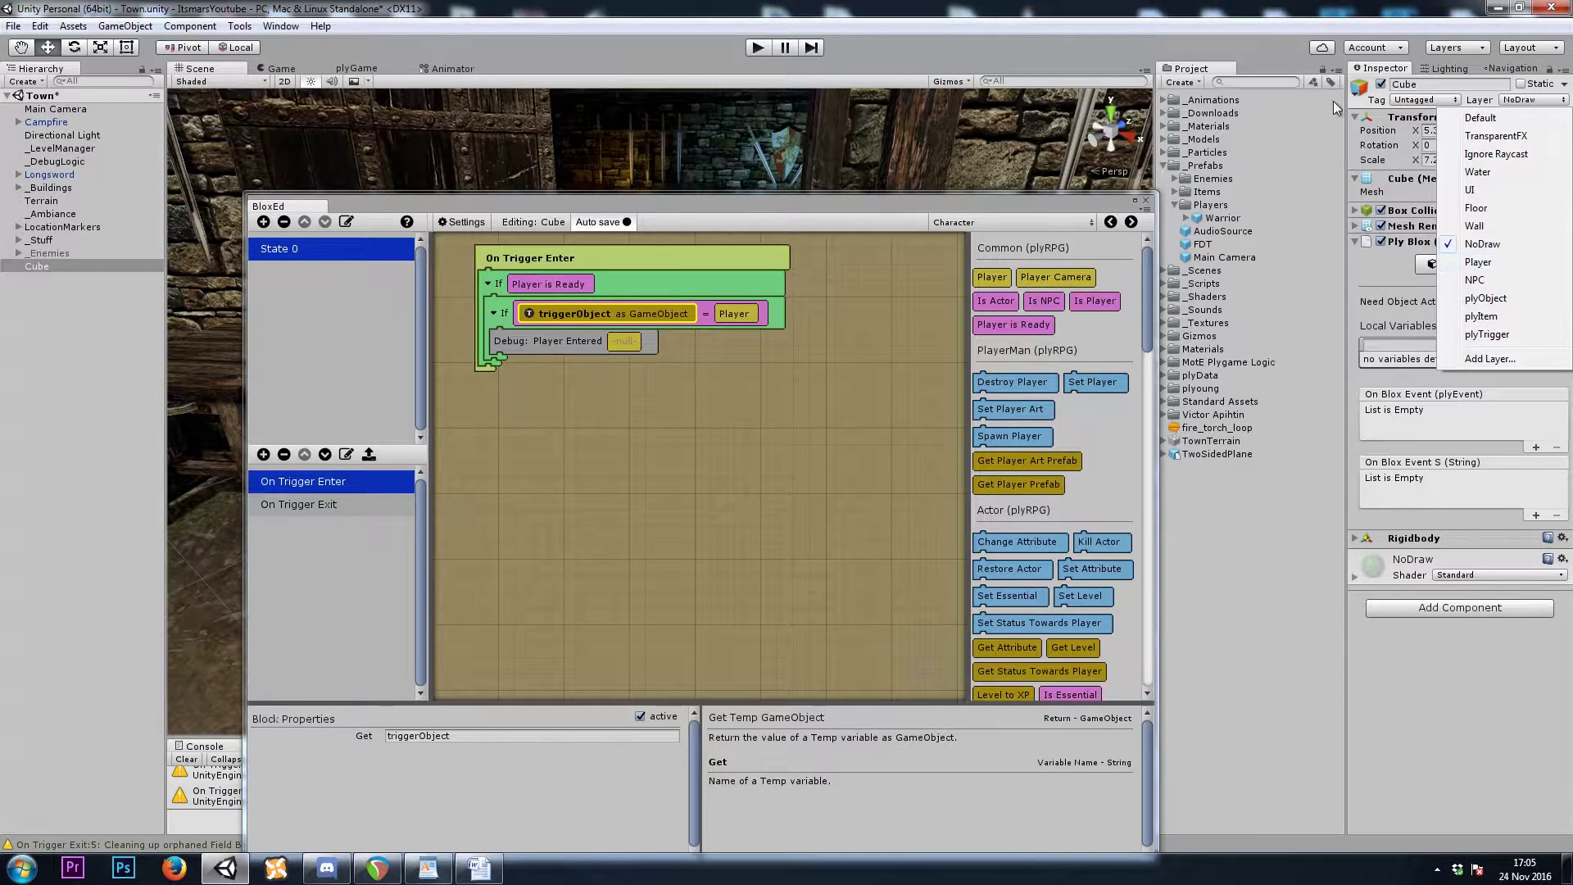
pyautogui.click(1360, 85)
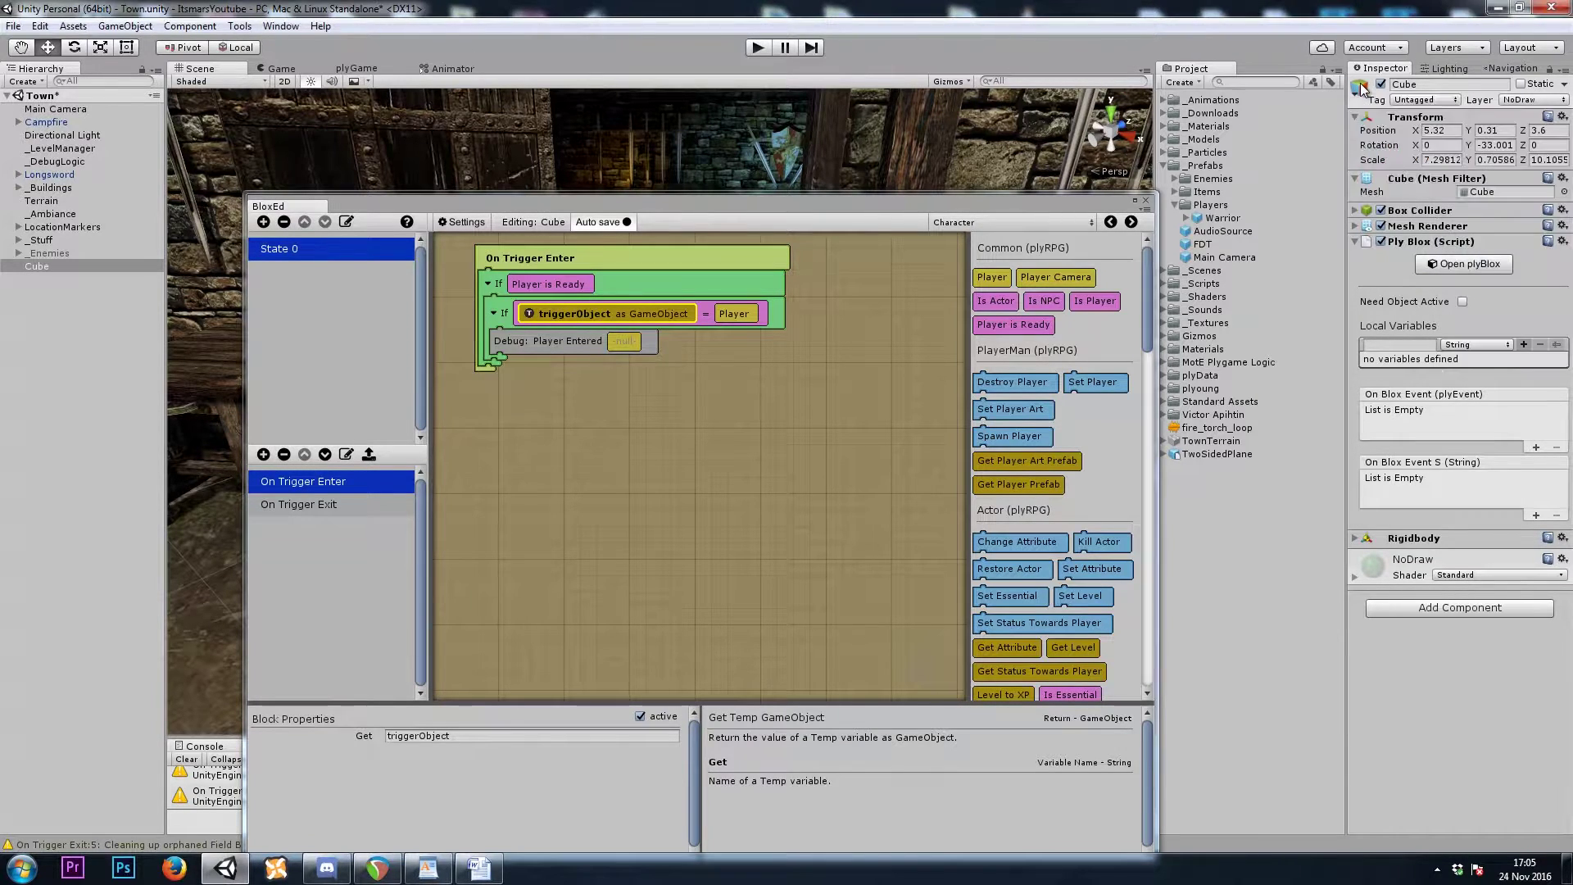
pyautogui.click(559, 284)
pyautogui.click(570, 318)
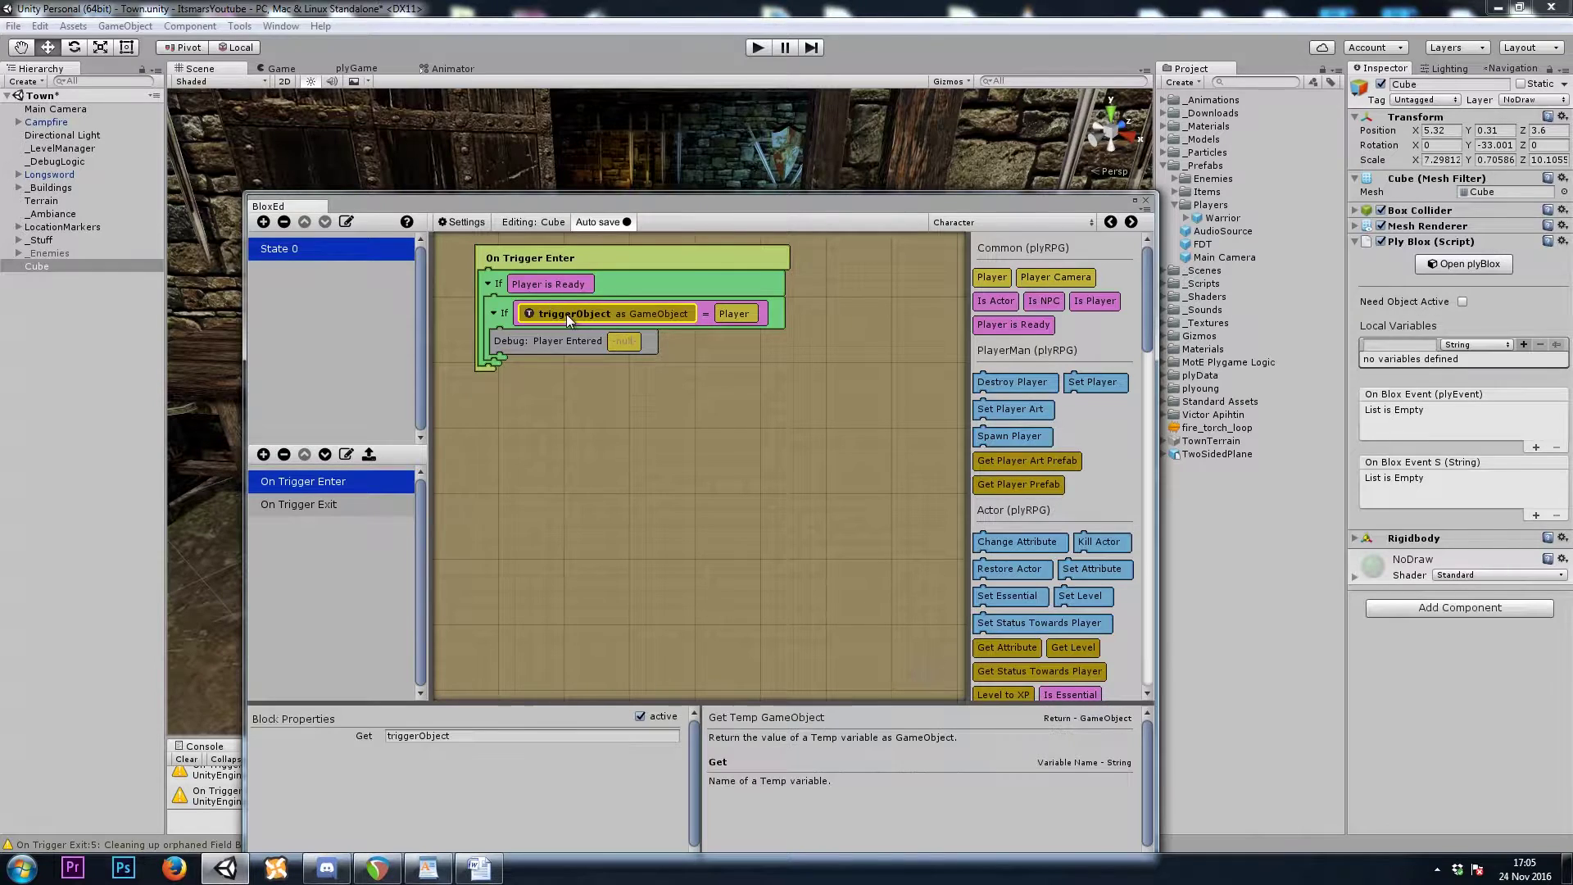
pyautogui.click(737, 315)
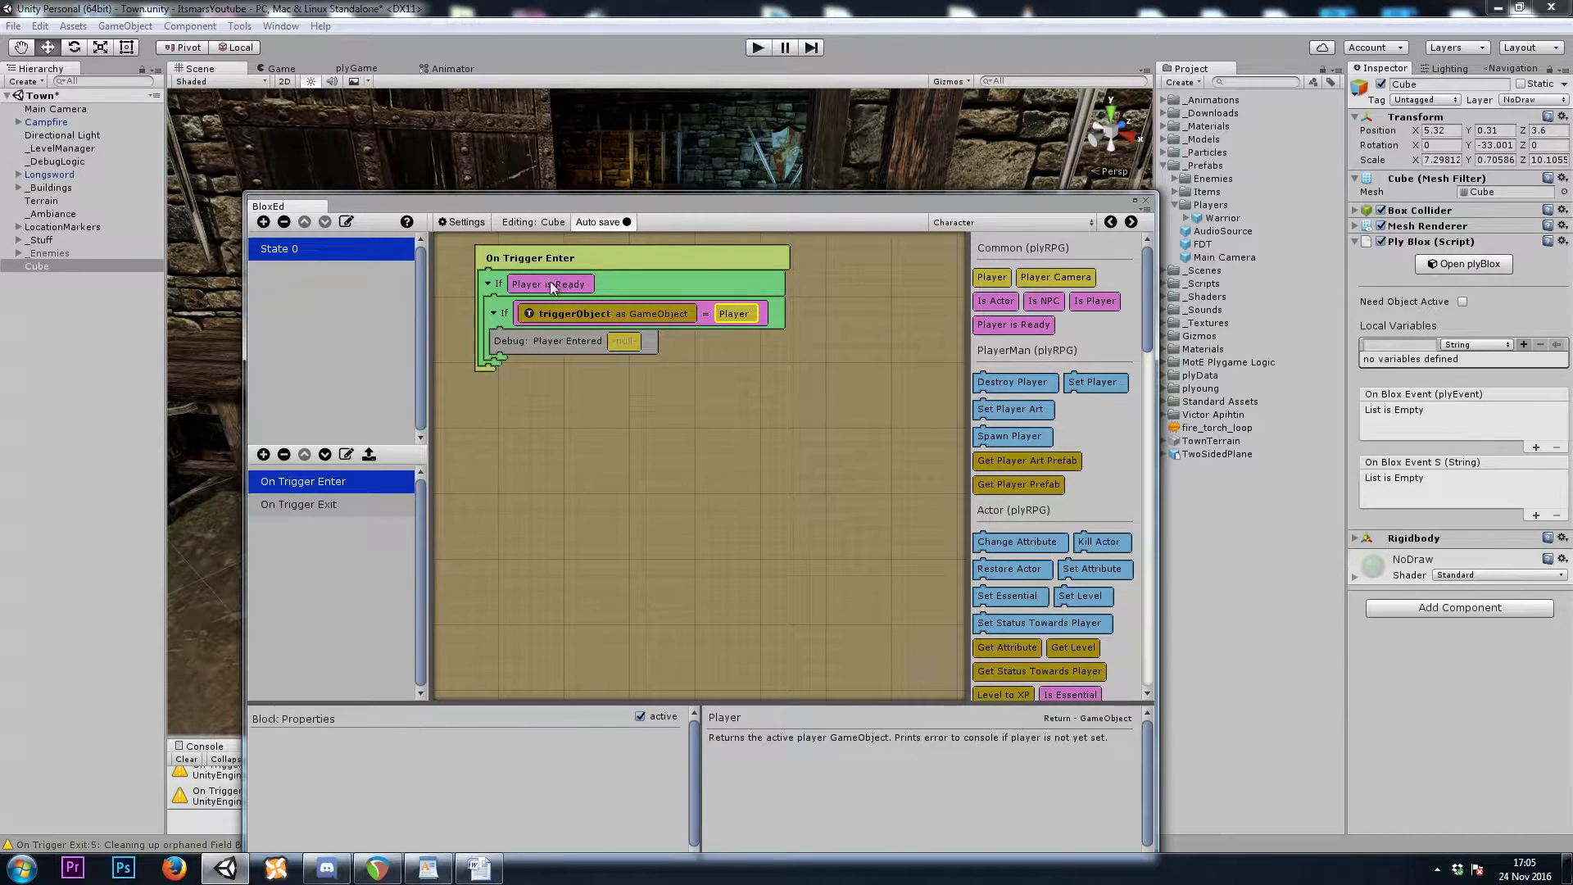
pyautogui.click(647, 297)
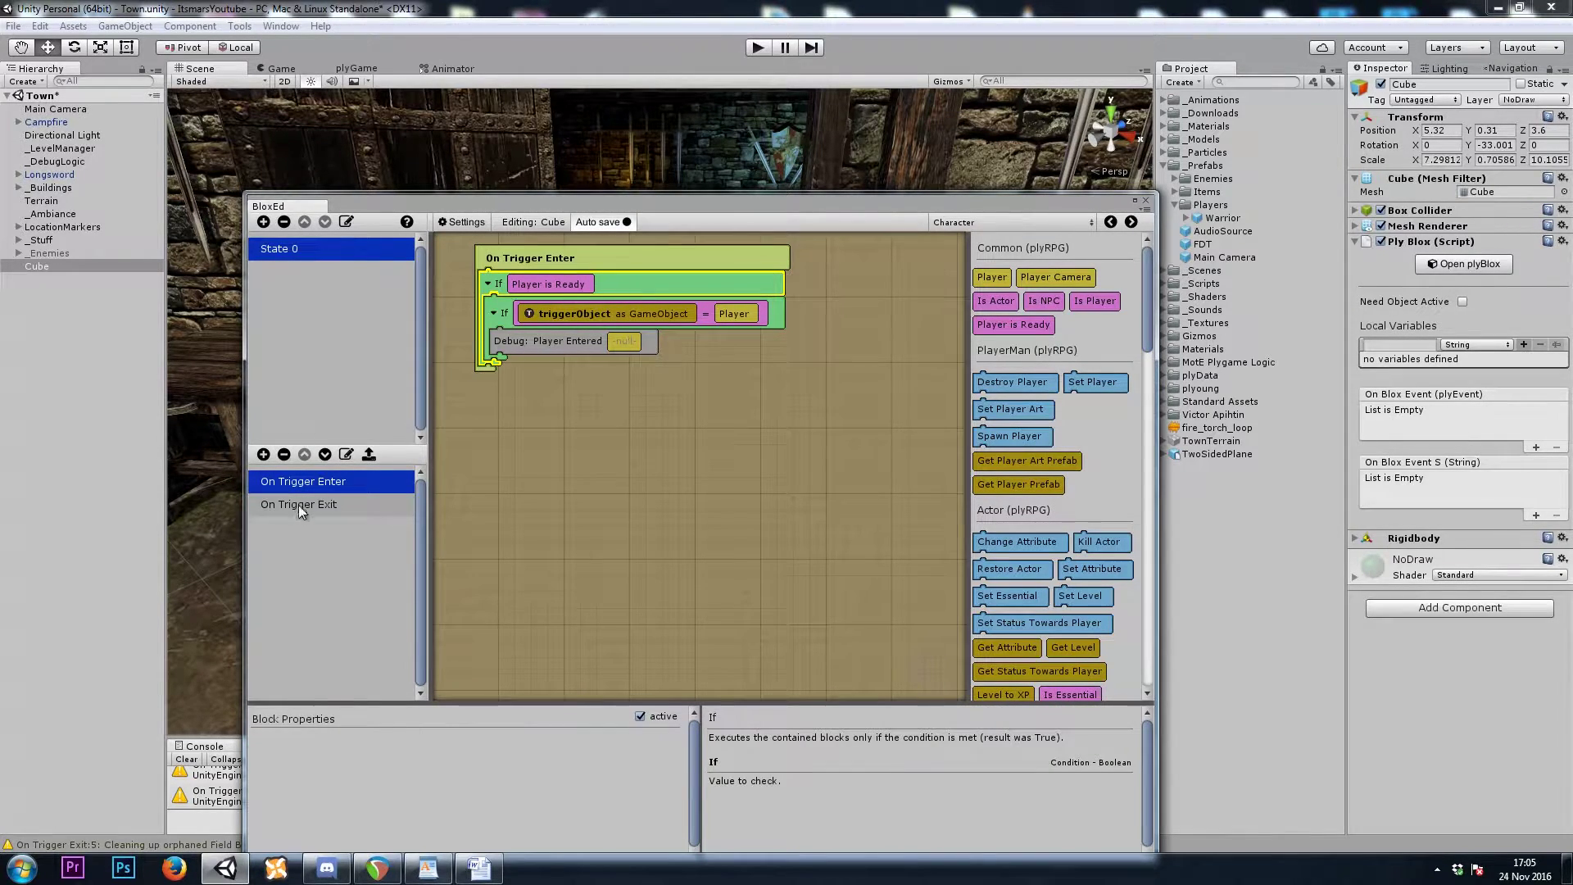
# - In On Trigger Exit, nest the triggerObject check inside a new If Player is Ready block
pyautogui.click(320, 512)
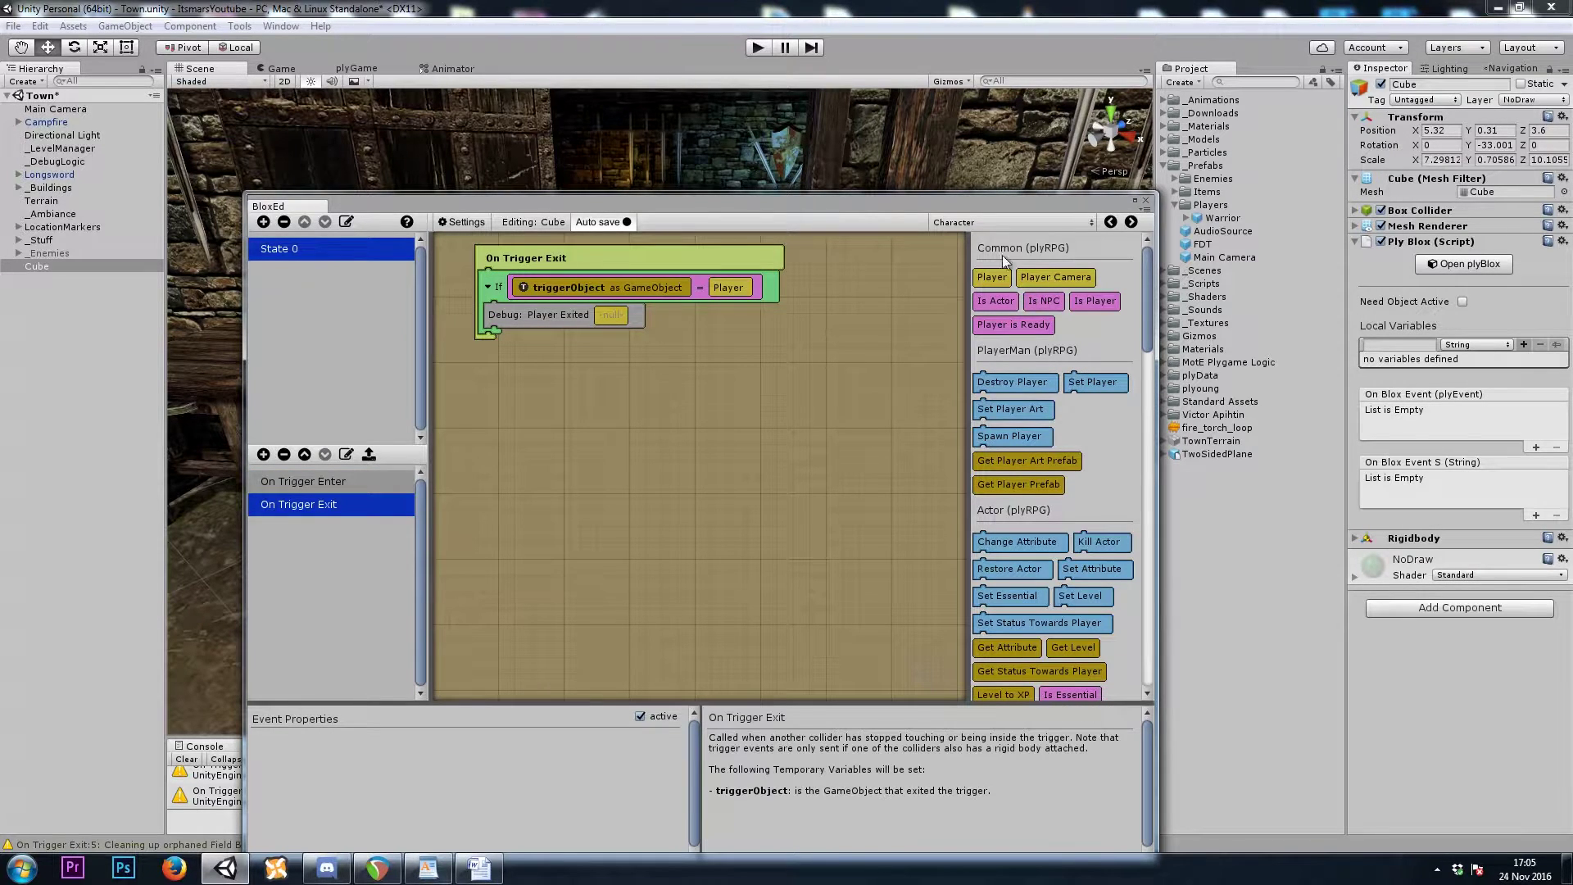
pyautogui.click(1007, 222)
pyautogui.click(1006, 346)
pyautogui.moveTo(848, 488); pyautogui.dragTo(539, 264)
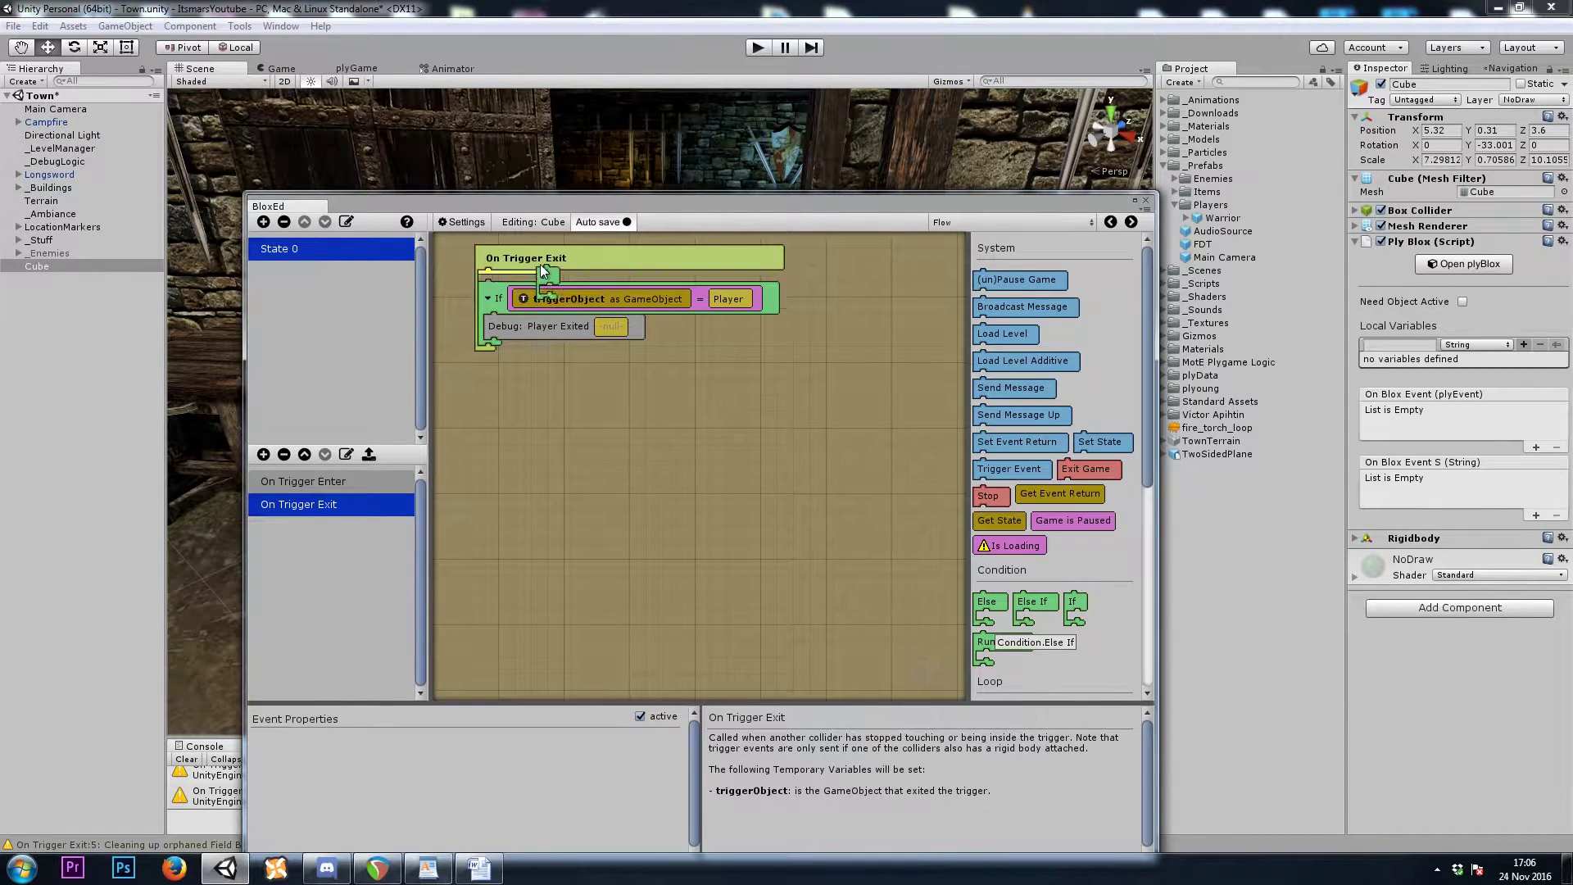
pyautogui.click(1008, 222)
pyautogui.click(1004, 273)
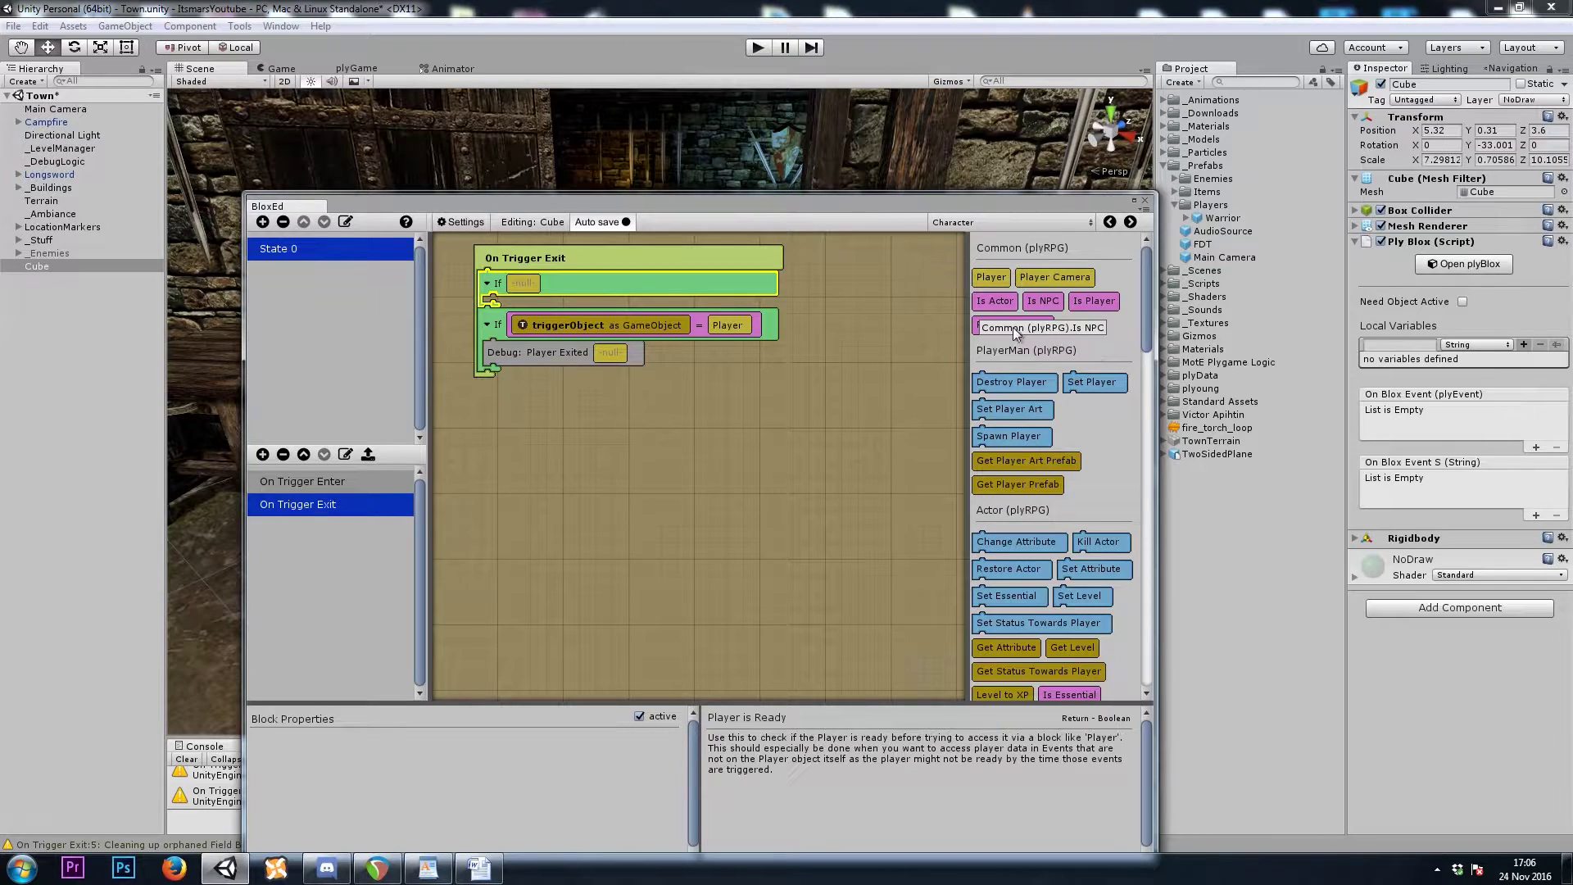
pyautogui.moveTo(1006, 327); pyautogui.dragTo(540, 287)
pyautogui.moveTo(752, 330); pyautogui.dragTo(539, 346)
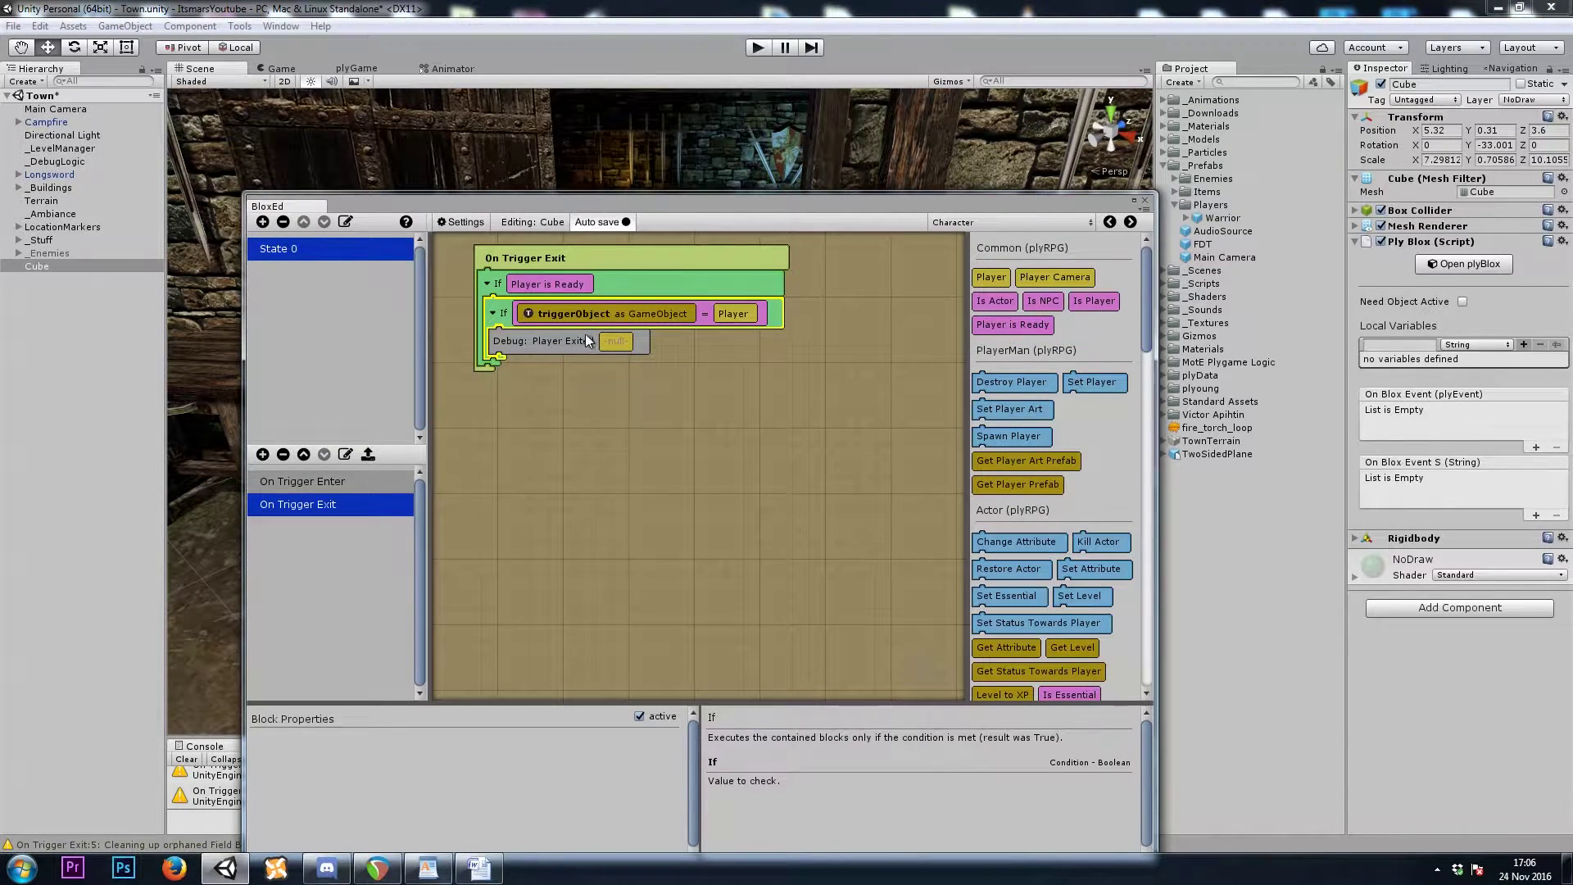
# - Review both trigger events, close the block editor and start Play mode
pyautogui.click(352, 484)
pyautogui.click(336, 505)
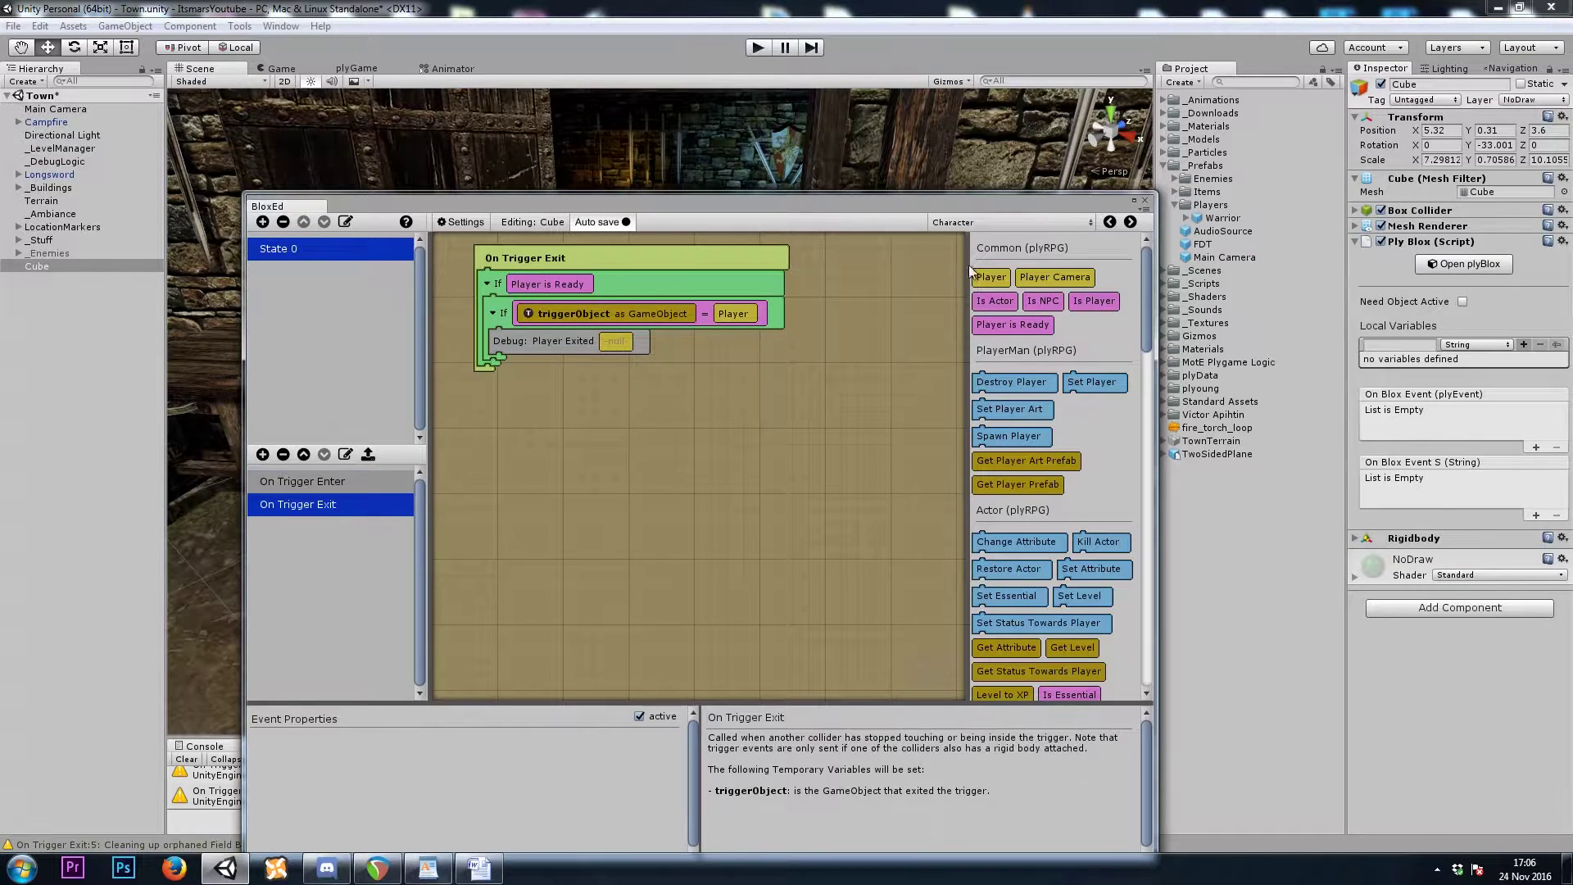
pyautogui.click(1145, 200)
pyautogui.click(758, 47)
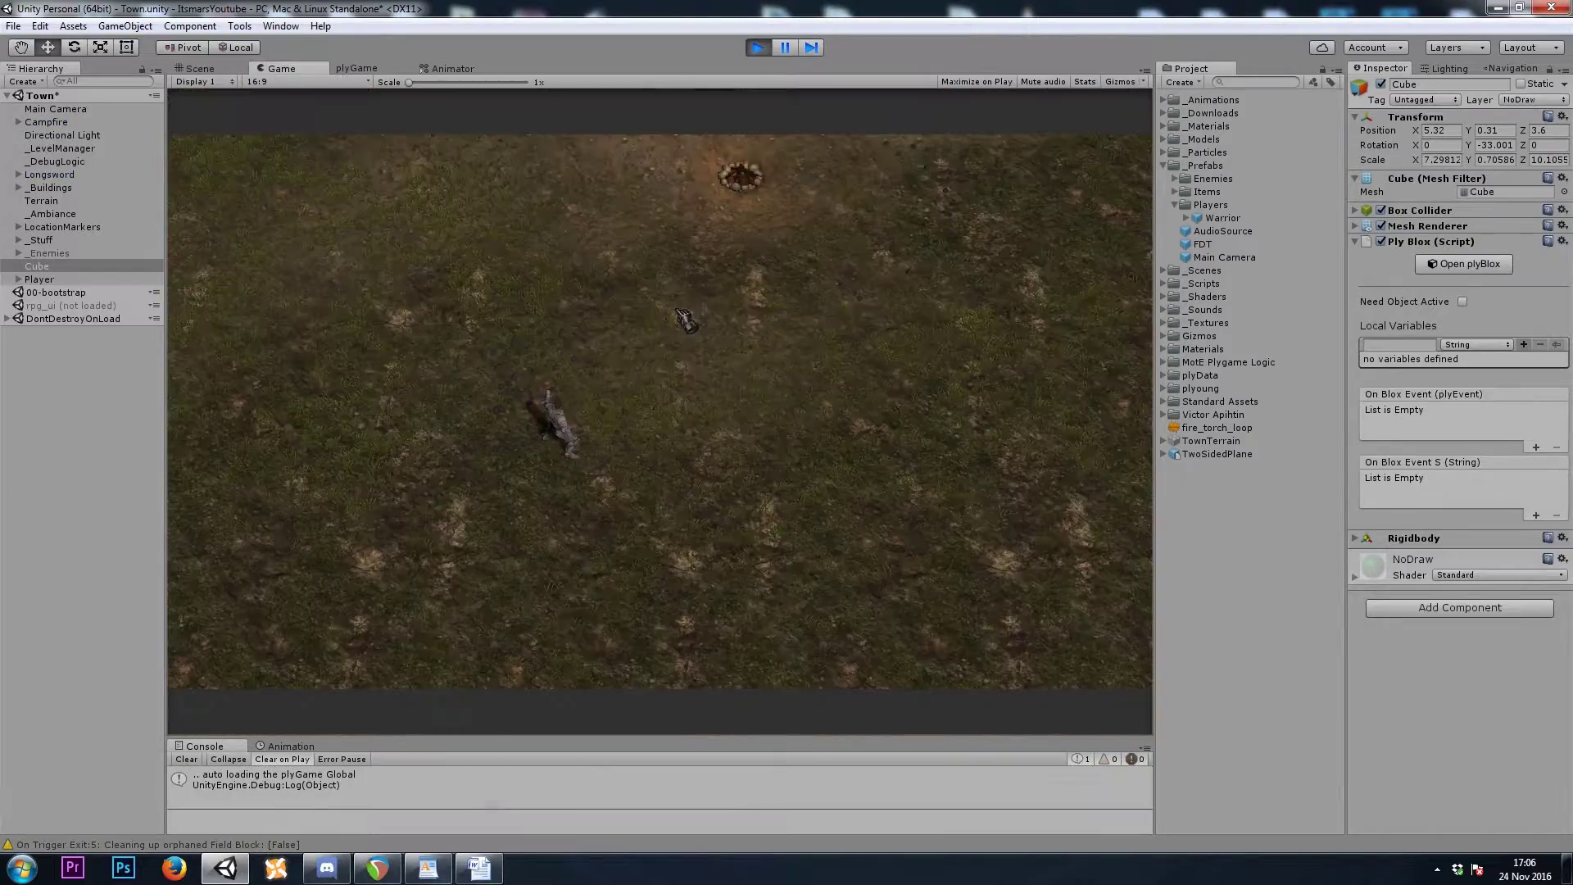
# - Walk the character into and out of the house trigger until Player Exited logs, then stop playing
pyautogui.moveTo(710, 243)
pyautogui.mouseDown()
pyautogui.moveTo(740, 242)
pyautogui.moveTo(721, 253)
pyautogui.moveTo(774, 526)
pyautogui.mouseUp()
pyautogui.click(782, 534)
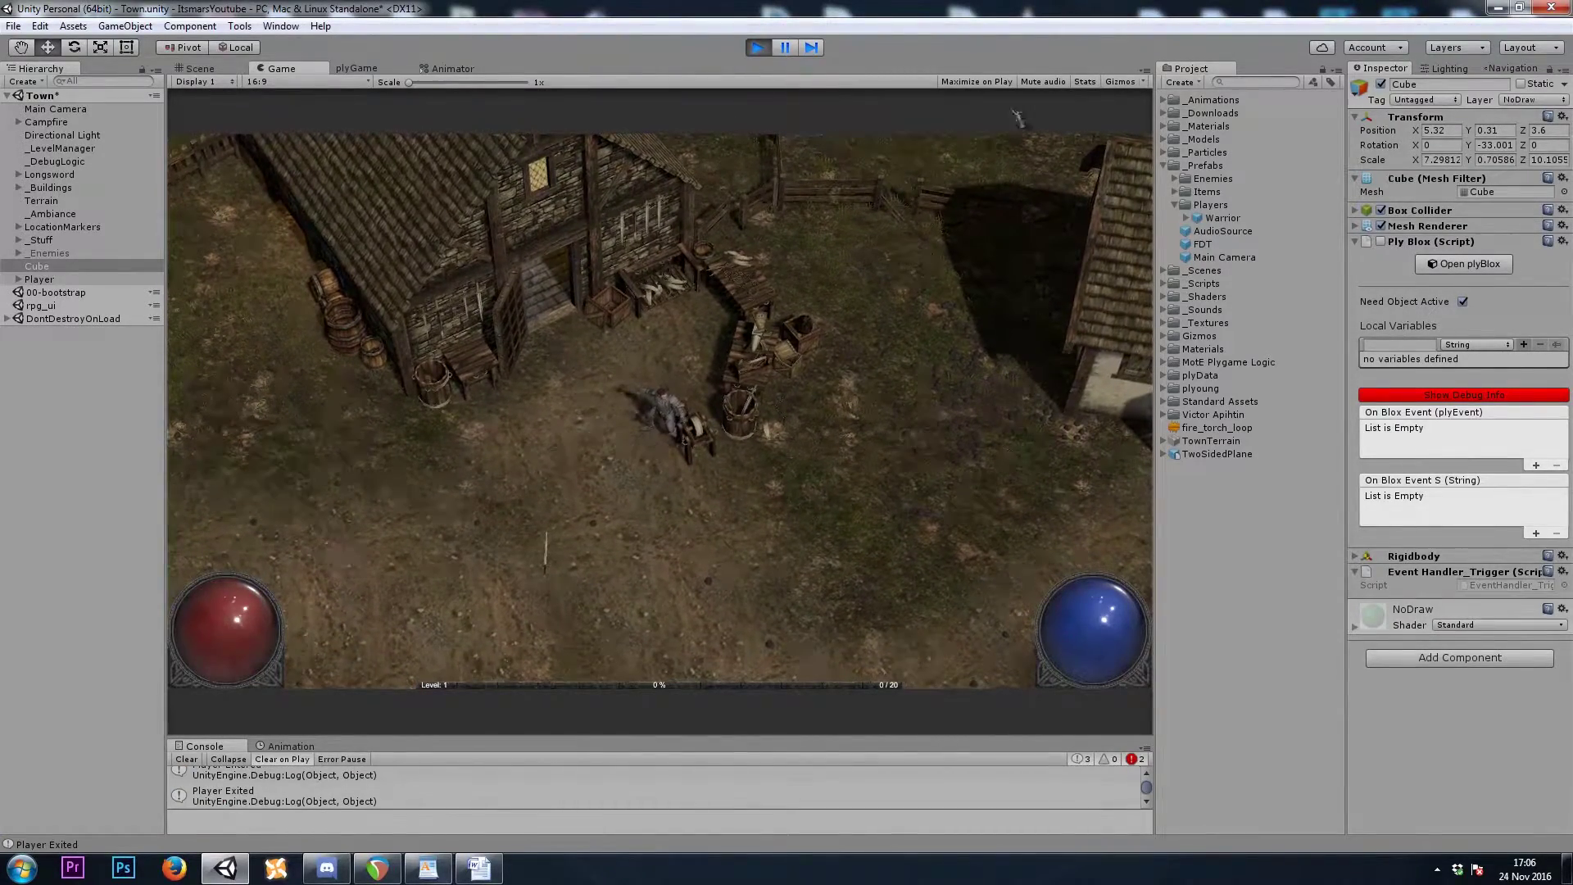
pyautogui.click(750, 51)
pyautogui.moveTo(687, 406); pyautogui.dragTo(932, 458, button='right')
pyautogui.press('s')
pyautogui.press('w')
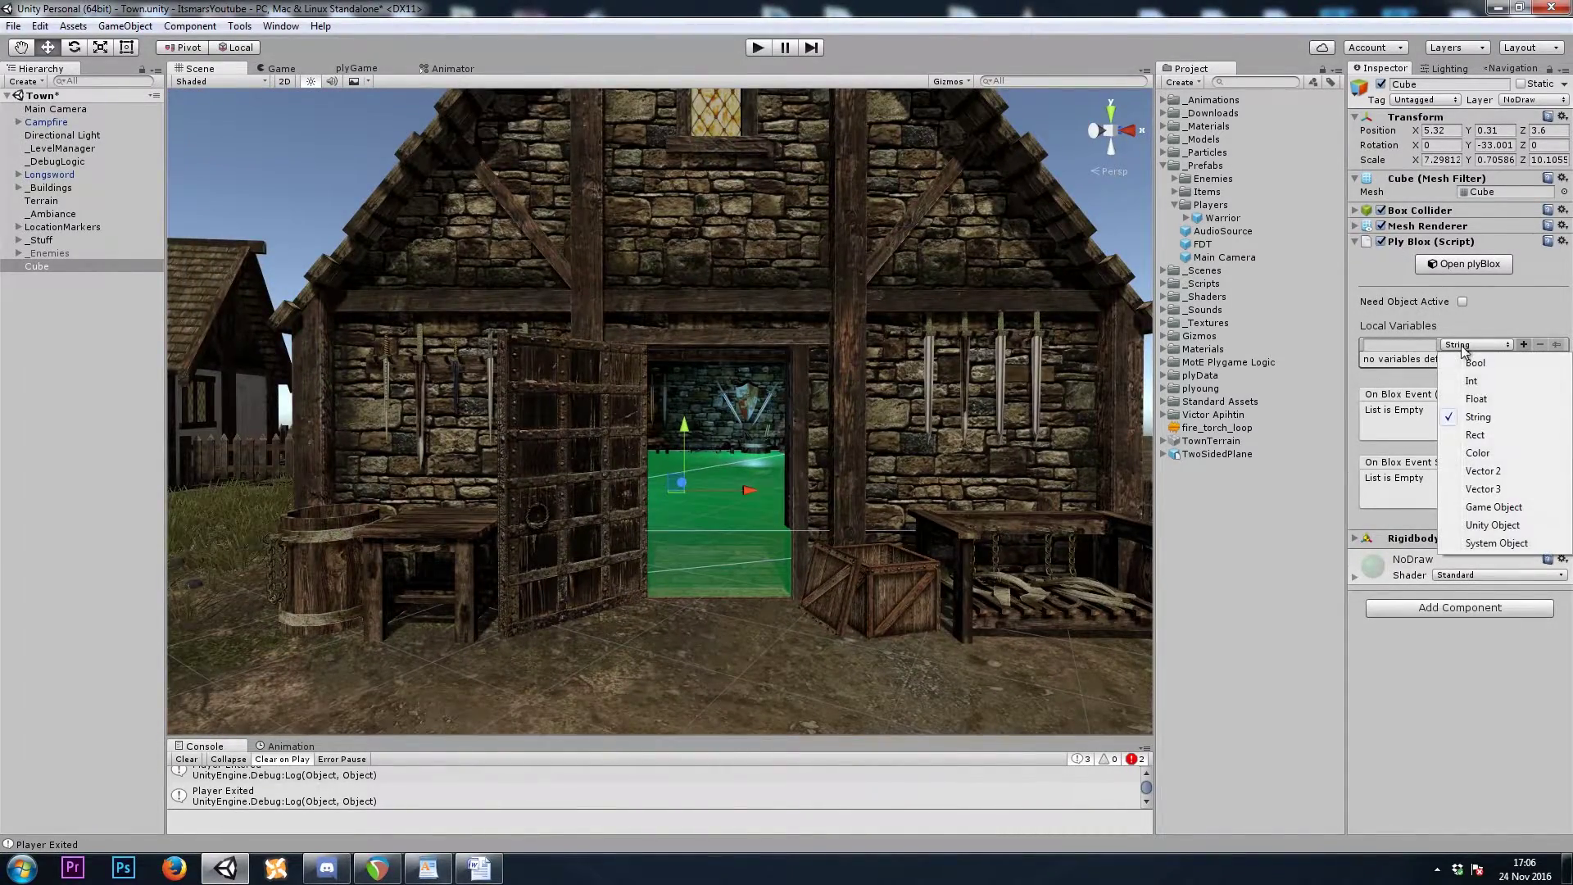
# - Create a Game Object local variable named Roof on the trigger Cube
pyautogui.click(1493, 507)
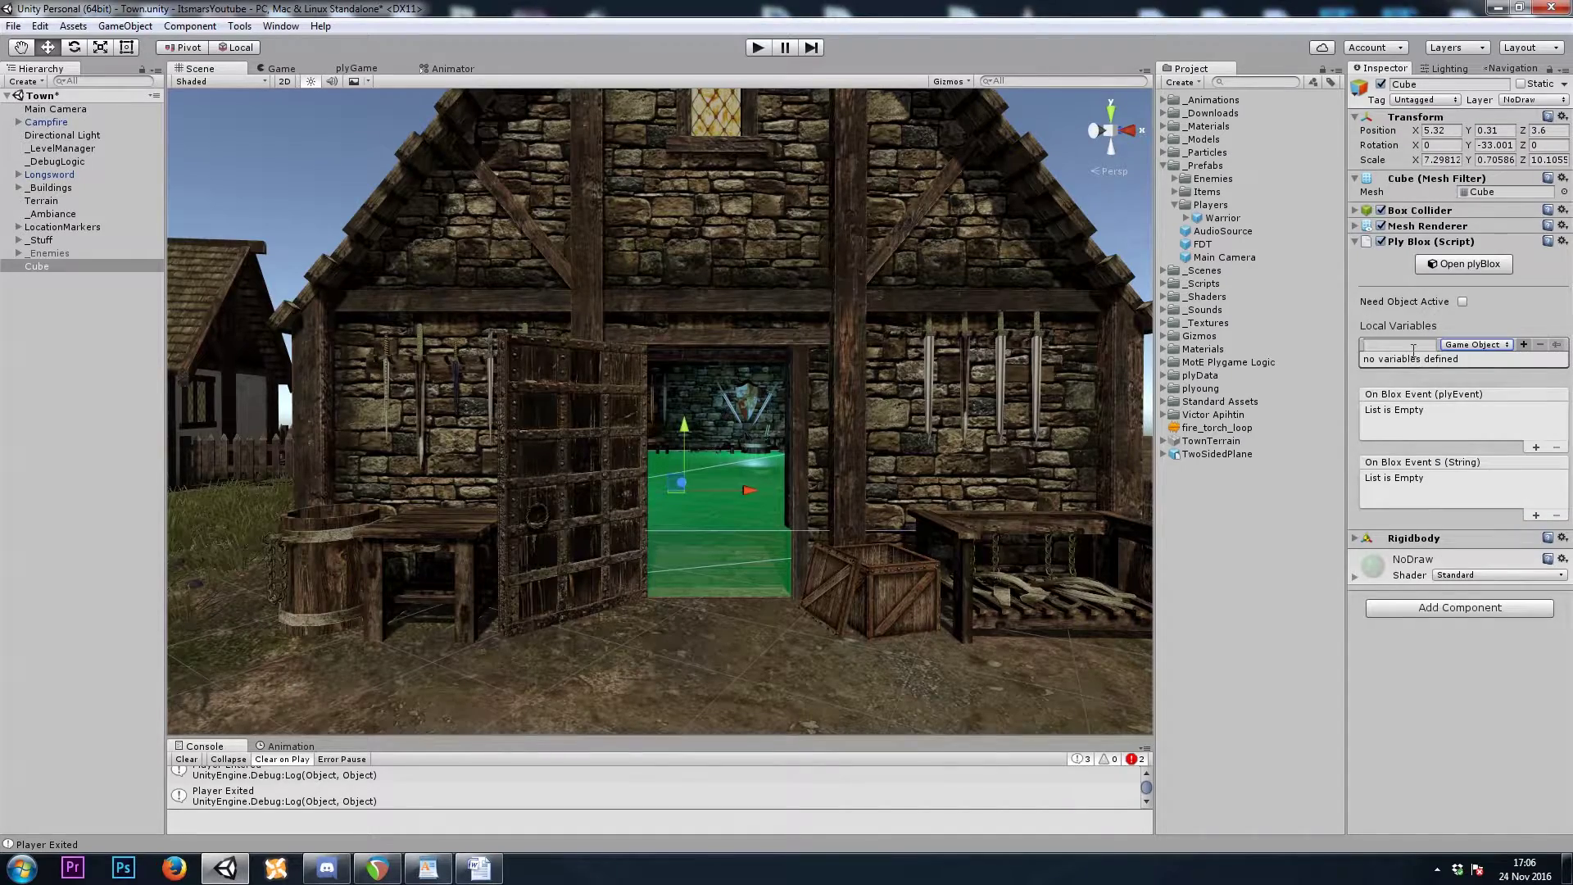
pyautogui.moveTo(757, 324)
pyautogui.mouseDown(button='right')
pyautogui.moveTo(770, 308)
pyautogui.moveTo(741, 327)
pyautogui.moveTo(747, 342)
pyautogui.mouseUp(button='right')
pyautogui.click(1463, 263)
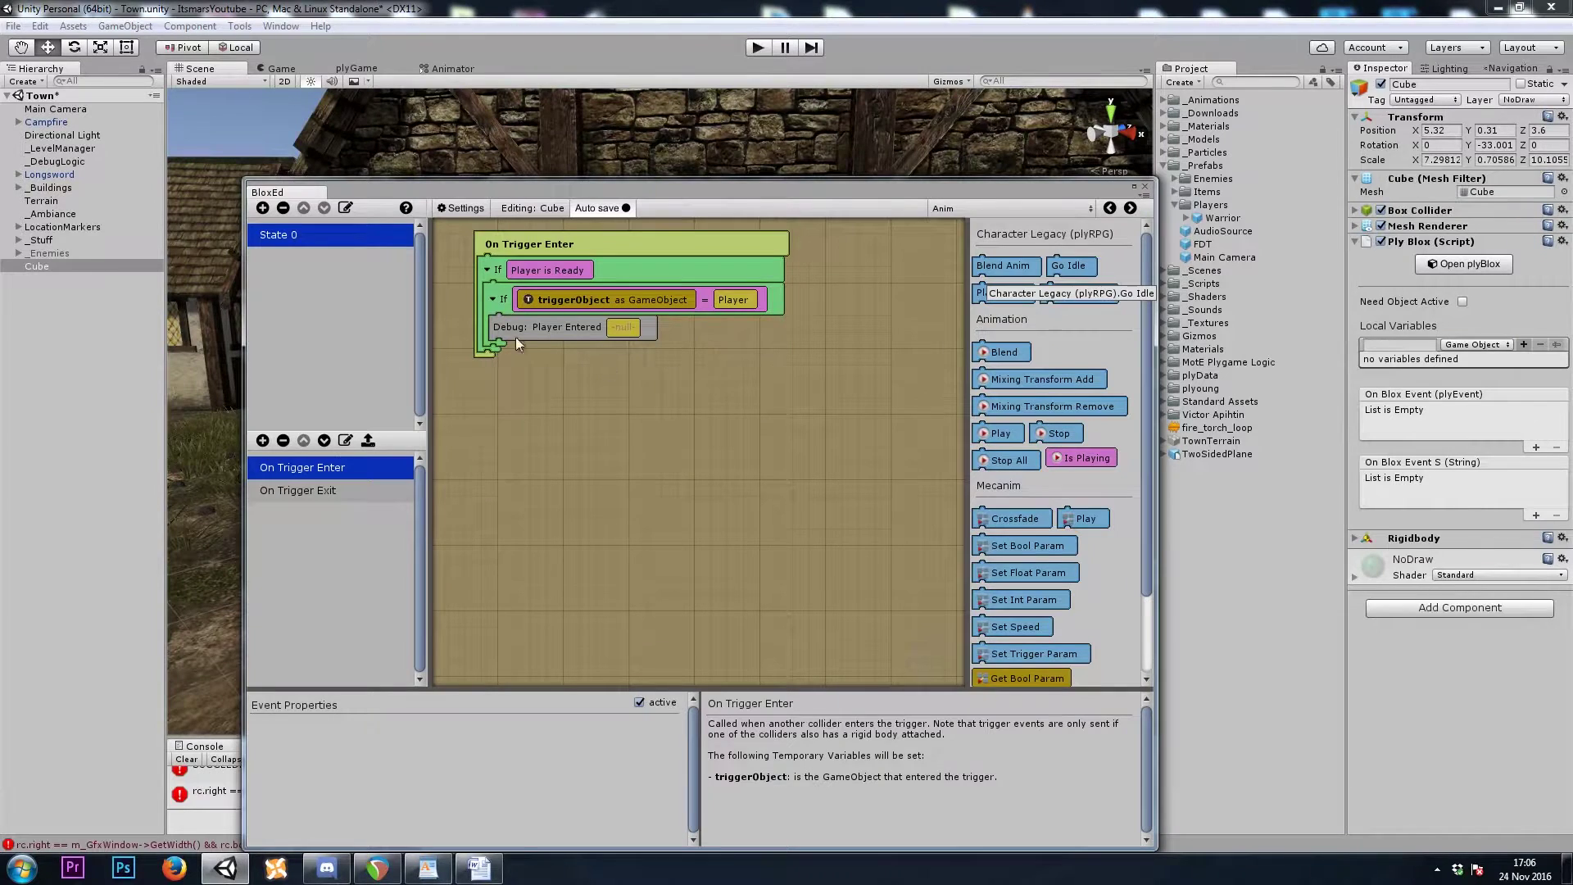
pyautogui.click(46, 267)
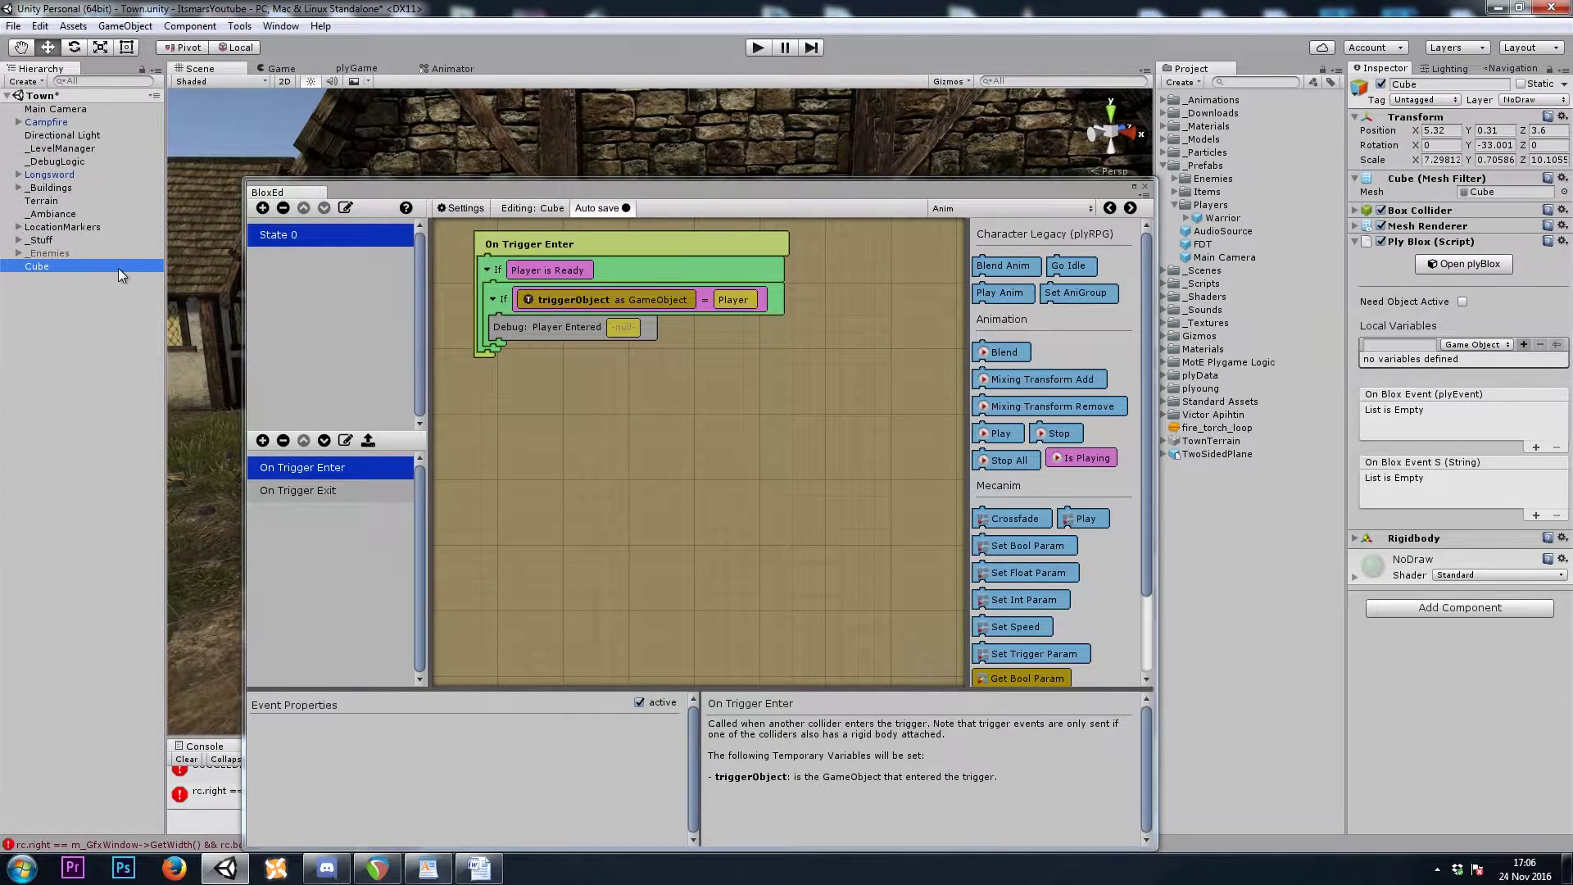
pyautogui.moveTo(382, 190); pyautogui.dragTo(420, 237)
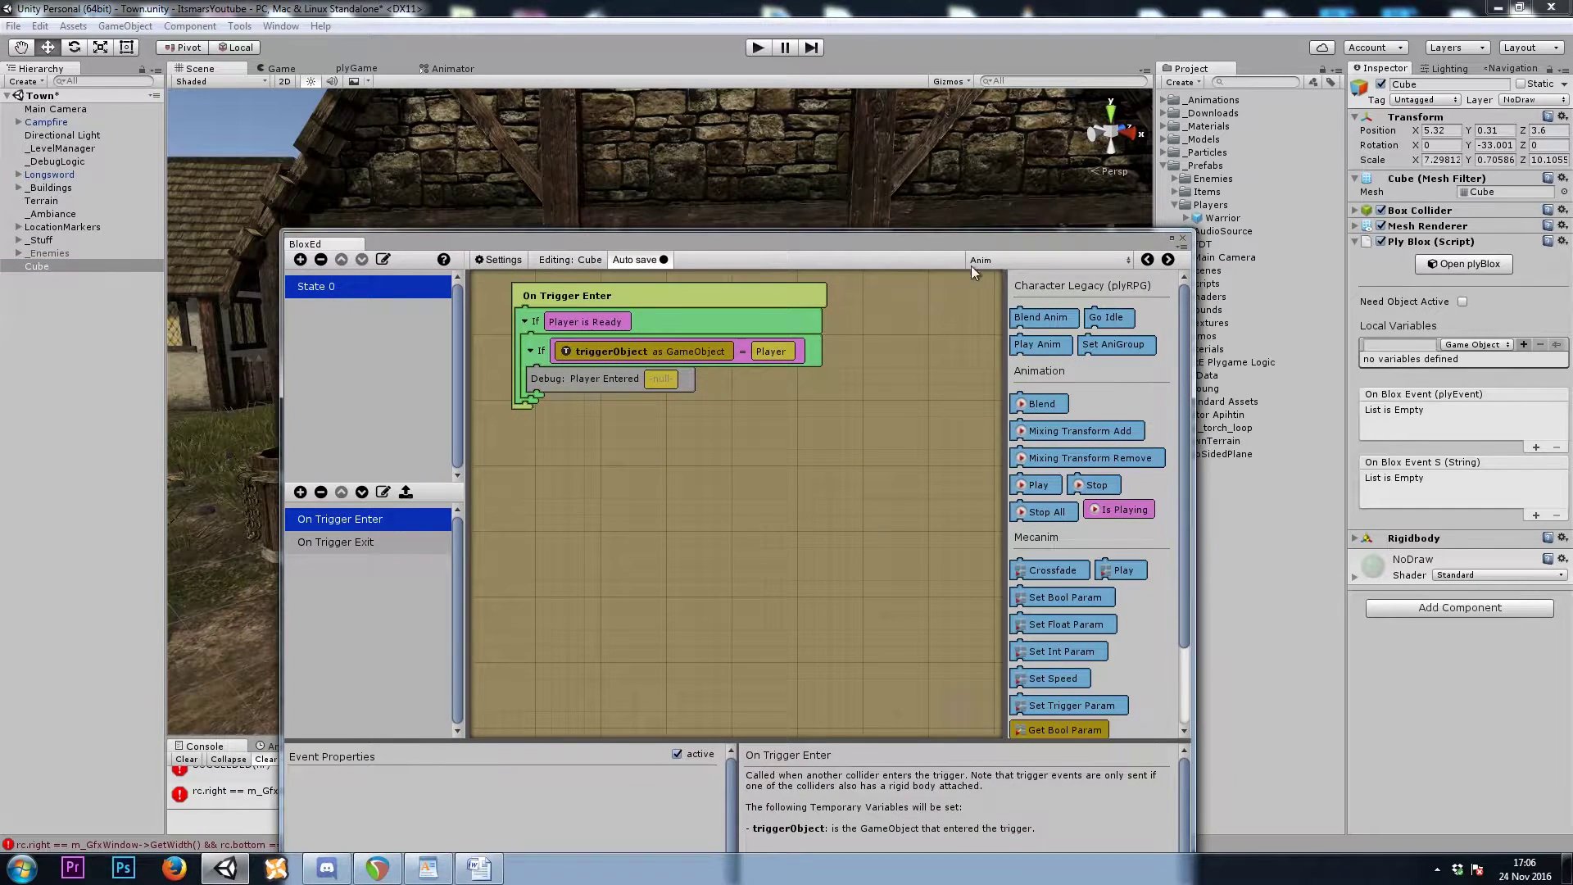
pyautogui.click(1004, 262)
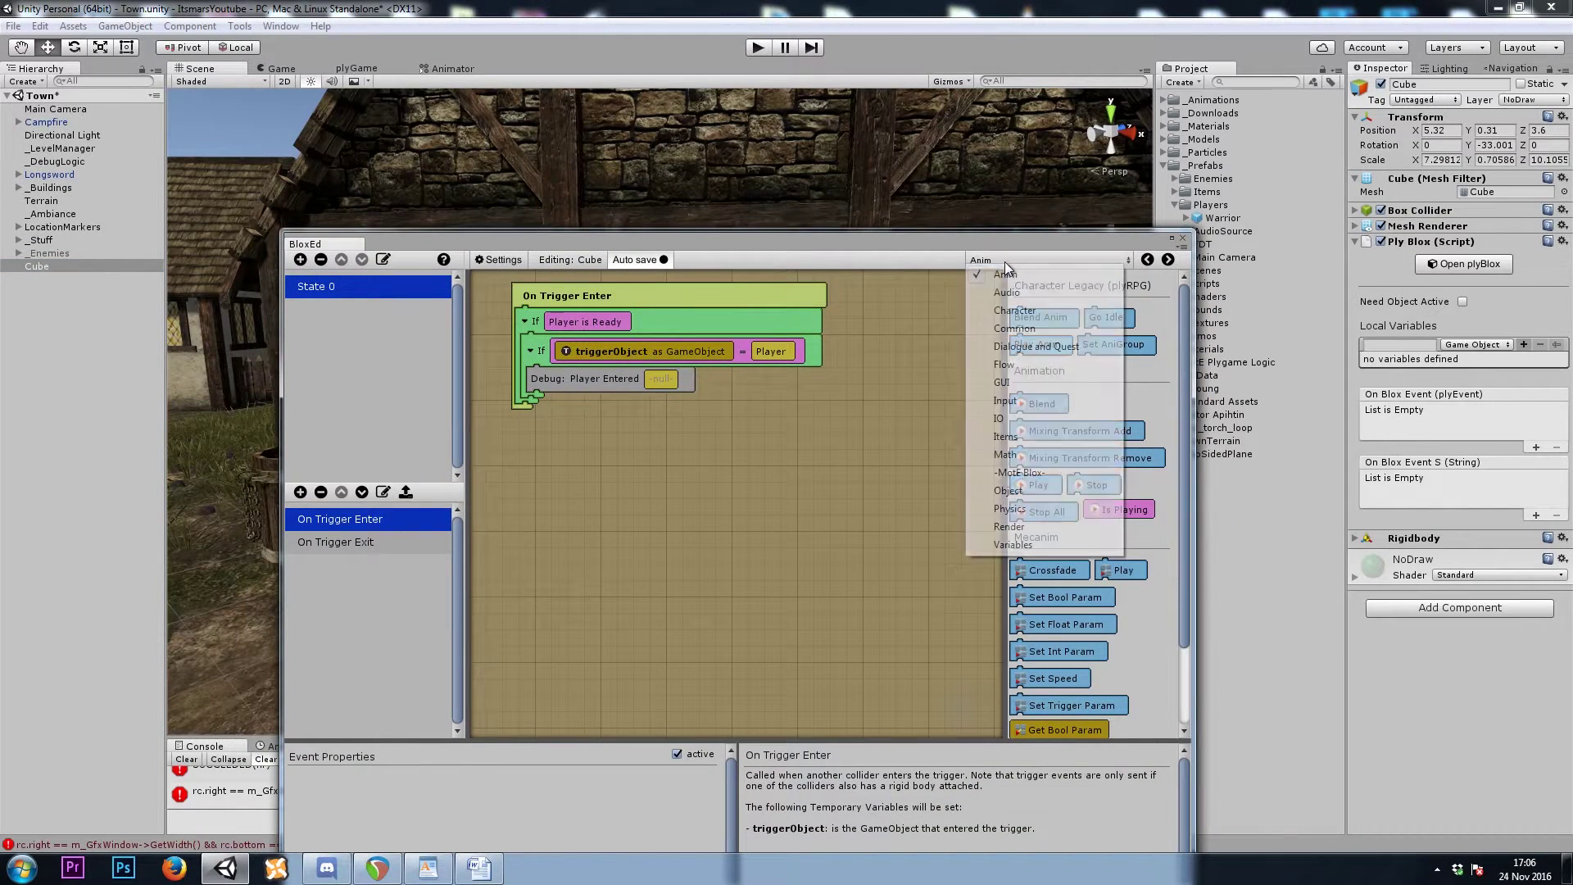
pyautogui.click(1397, 344)
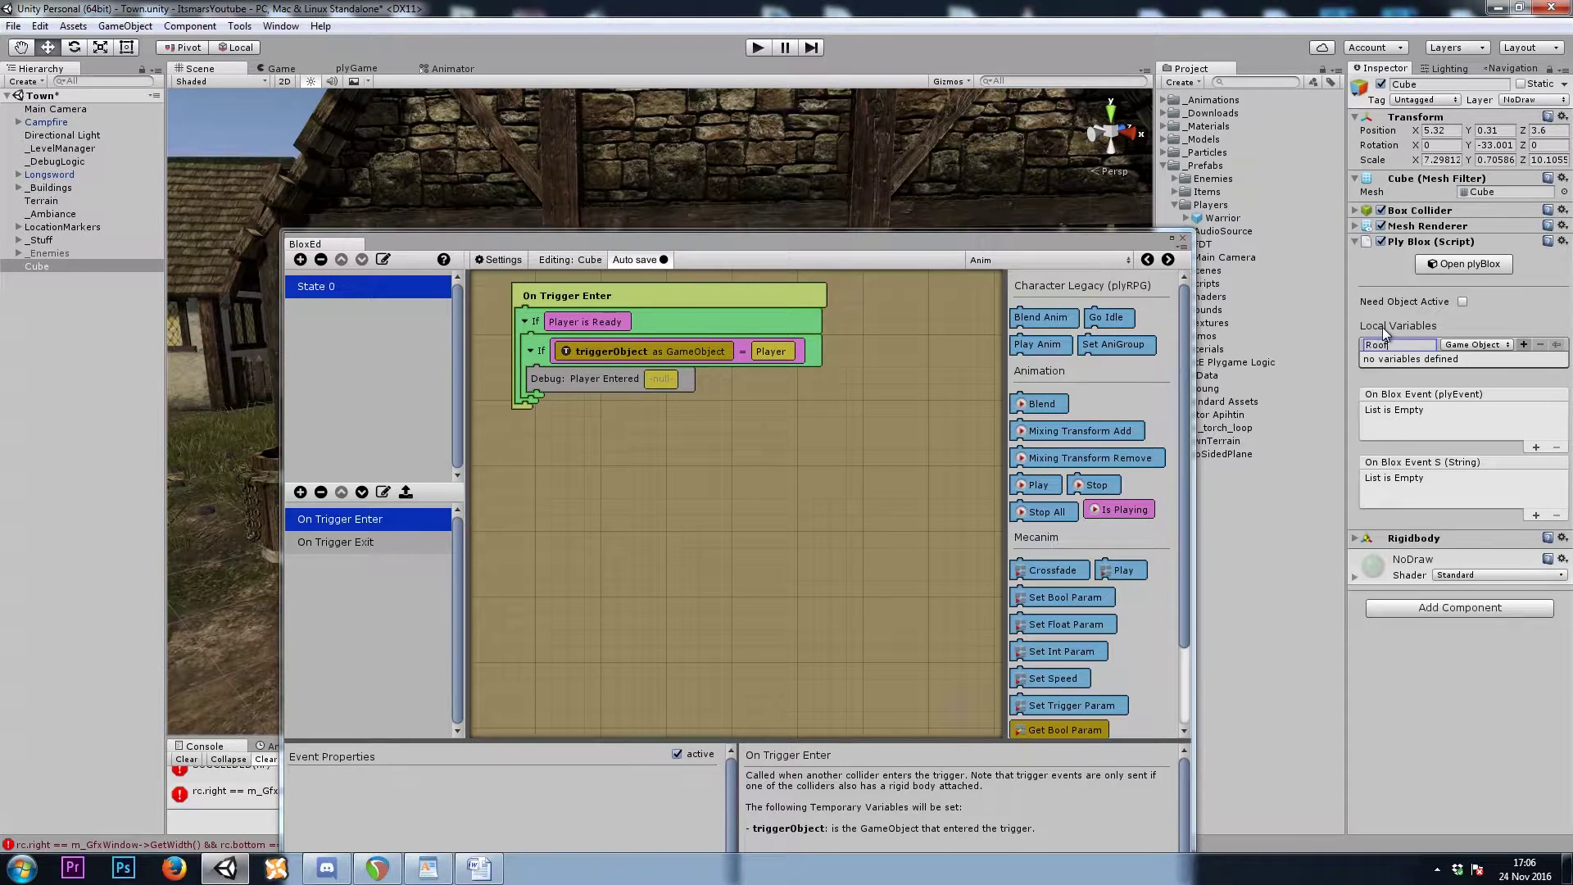
pyautogui.click(1524, 344)
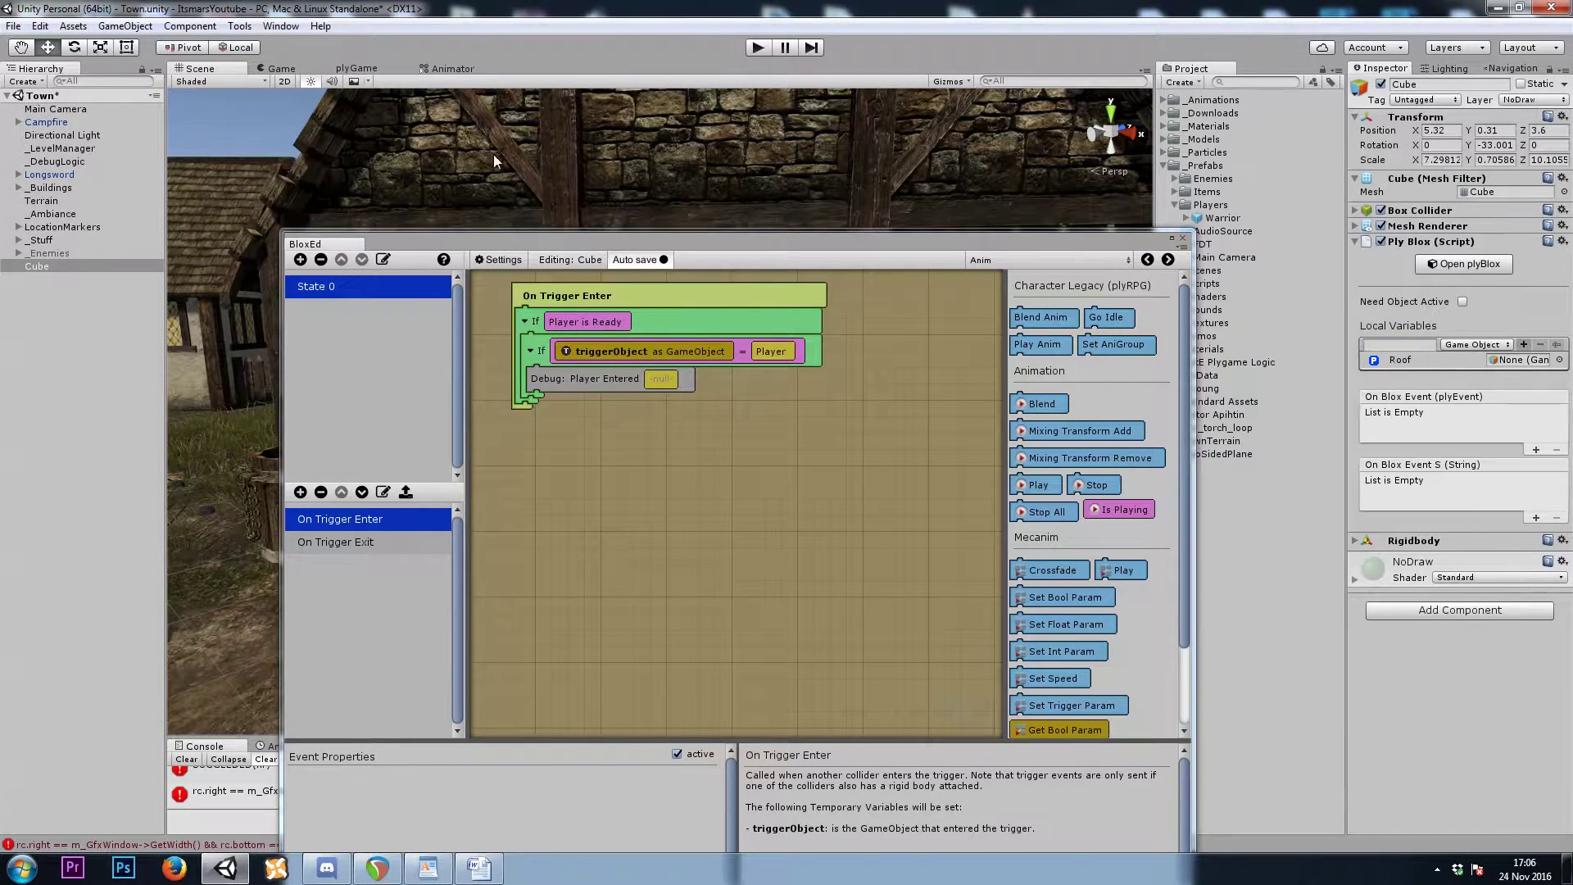
# - Assign the smithy's Roof object to the Roof variable and select the Player Entered debug block
pyautogui.click(531, 133)
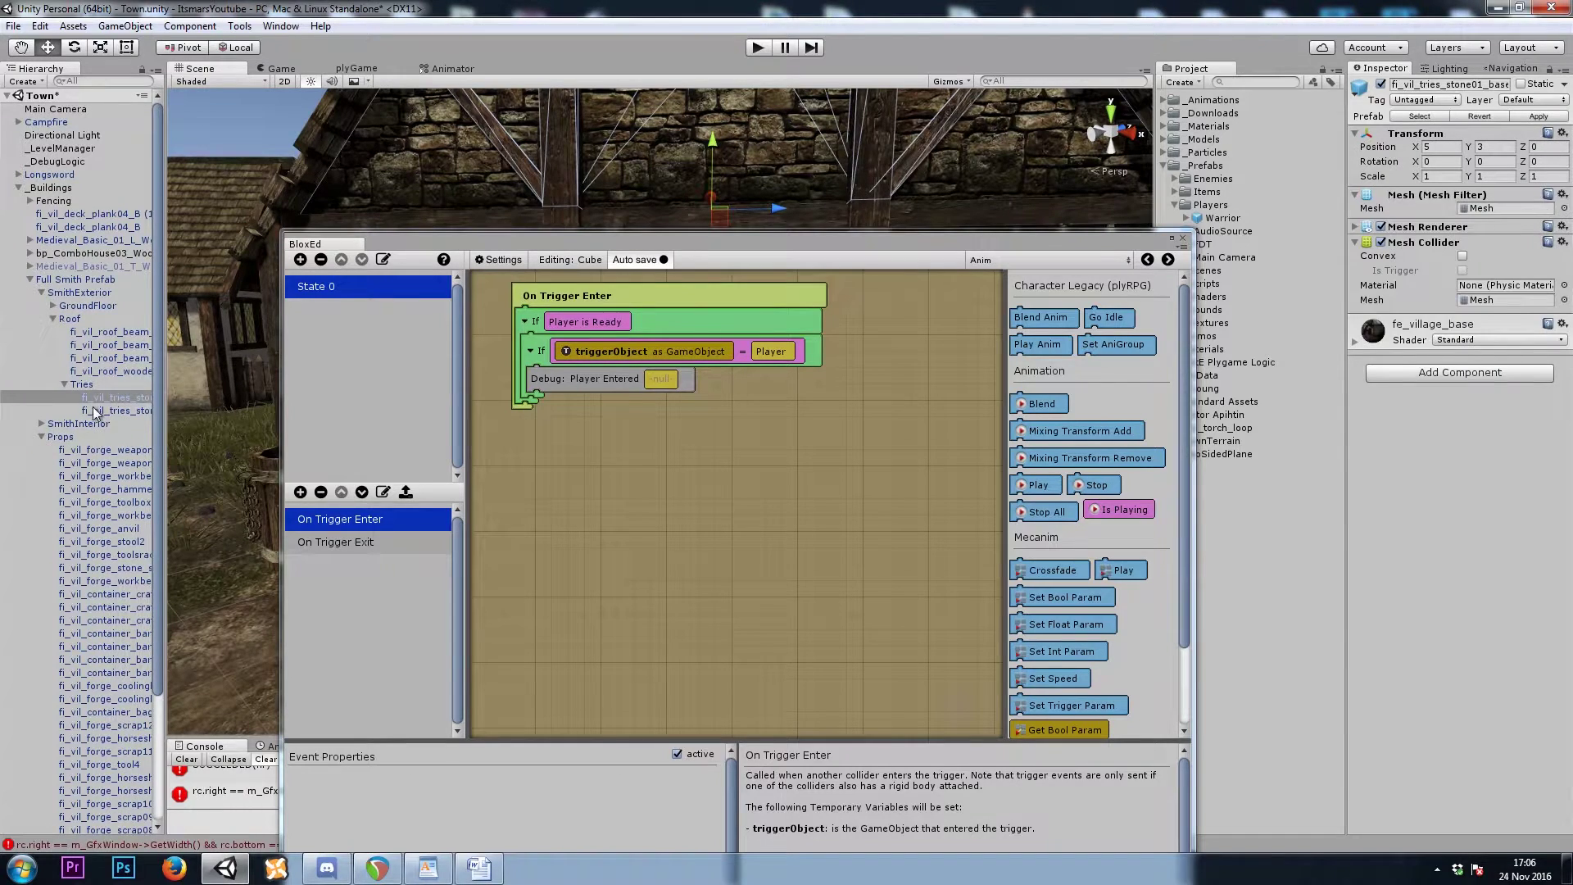
pyautogui.click(81, 384)
pyautogui.click(59, 318)
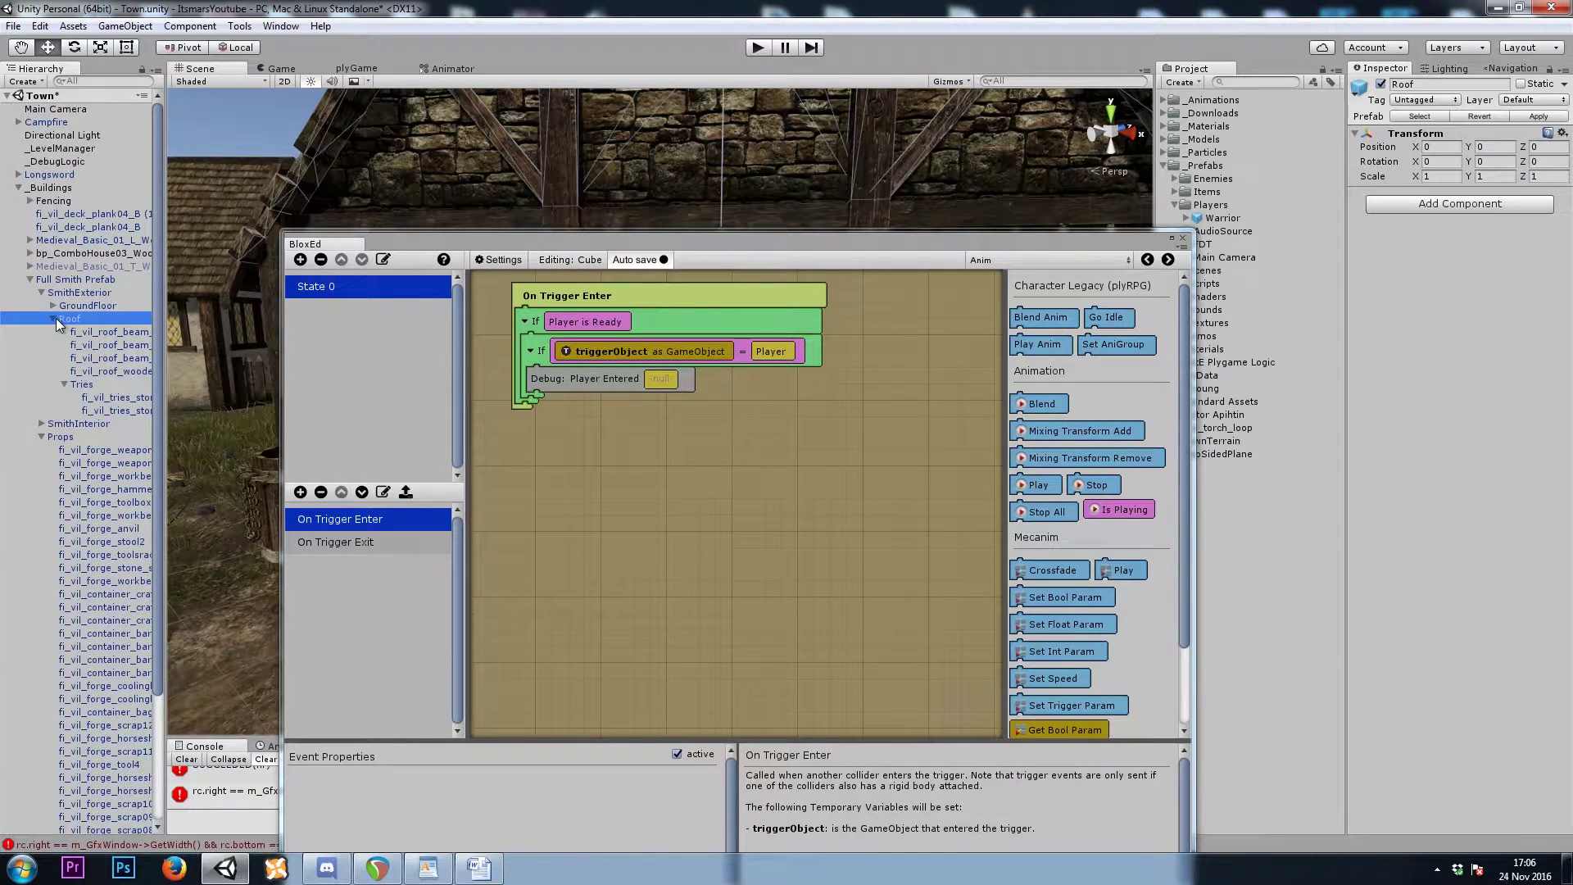
pyautogui.click(53, 319)
pyautogui.click(42, 345)
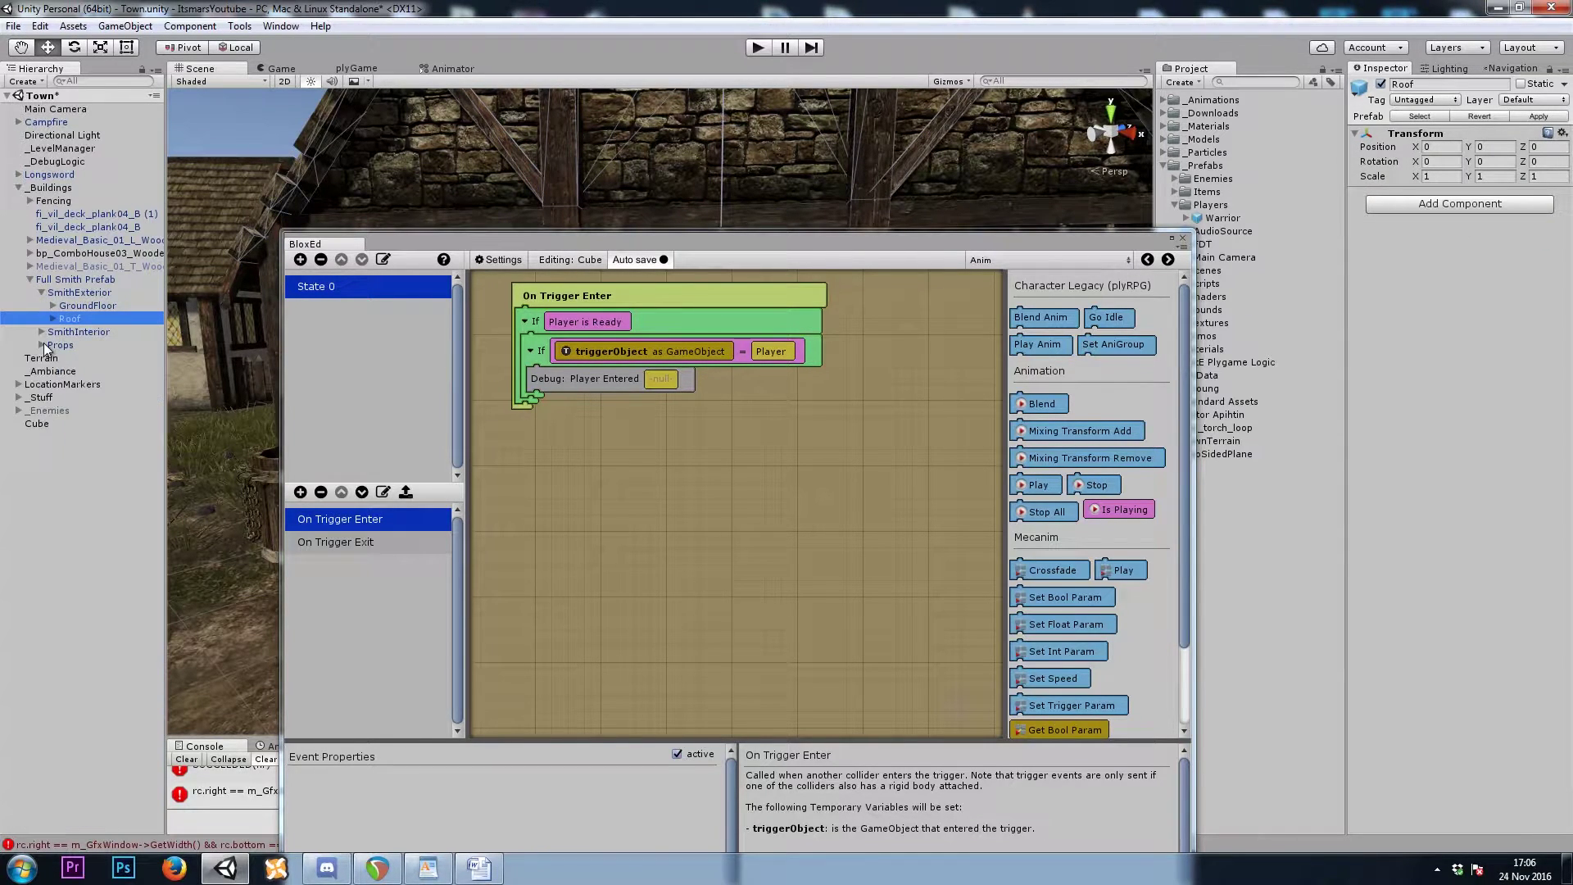
pyautogui.click(37, 424)
pyautogui.moveTo(69, 319); pyautogui.dragTo(1506, 360)
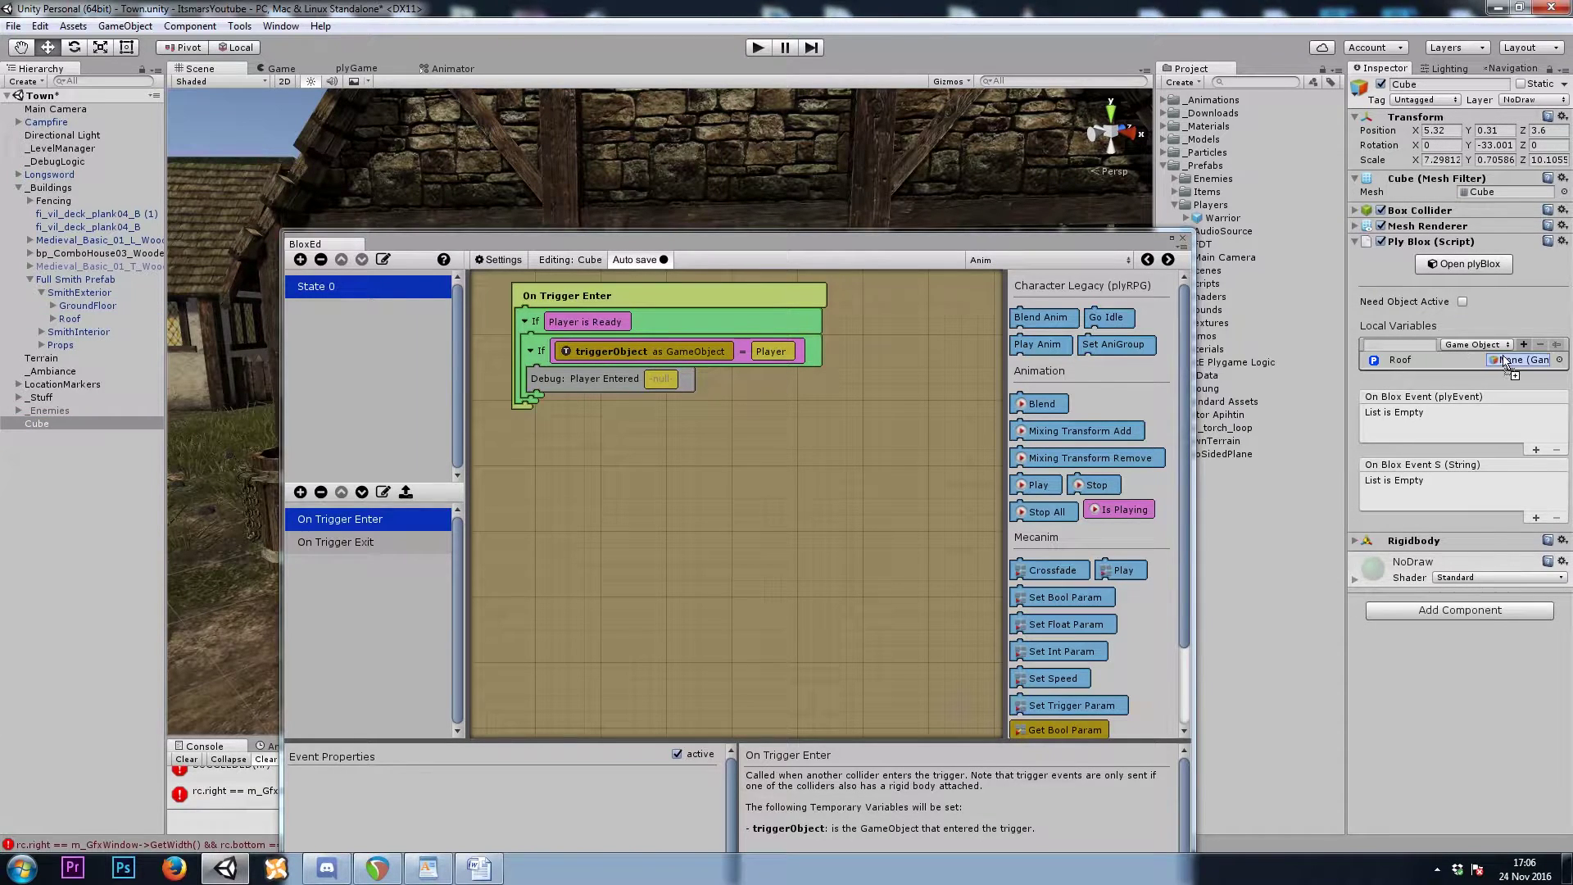
pyautogui.click(1501, 362)
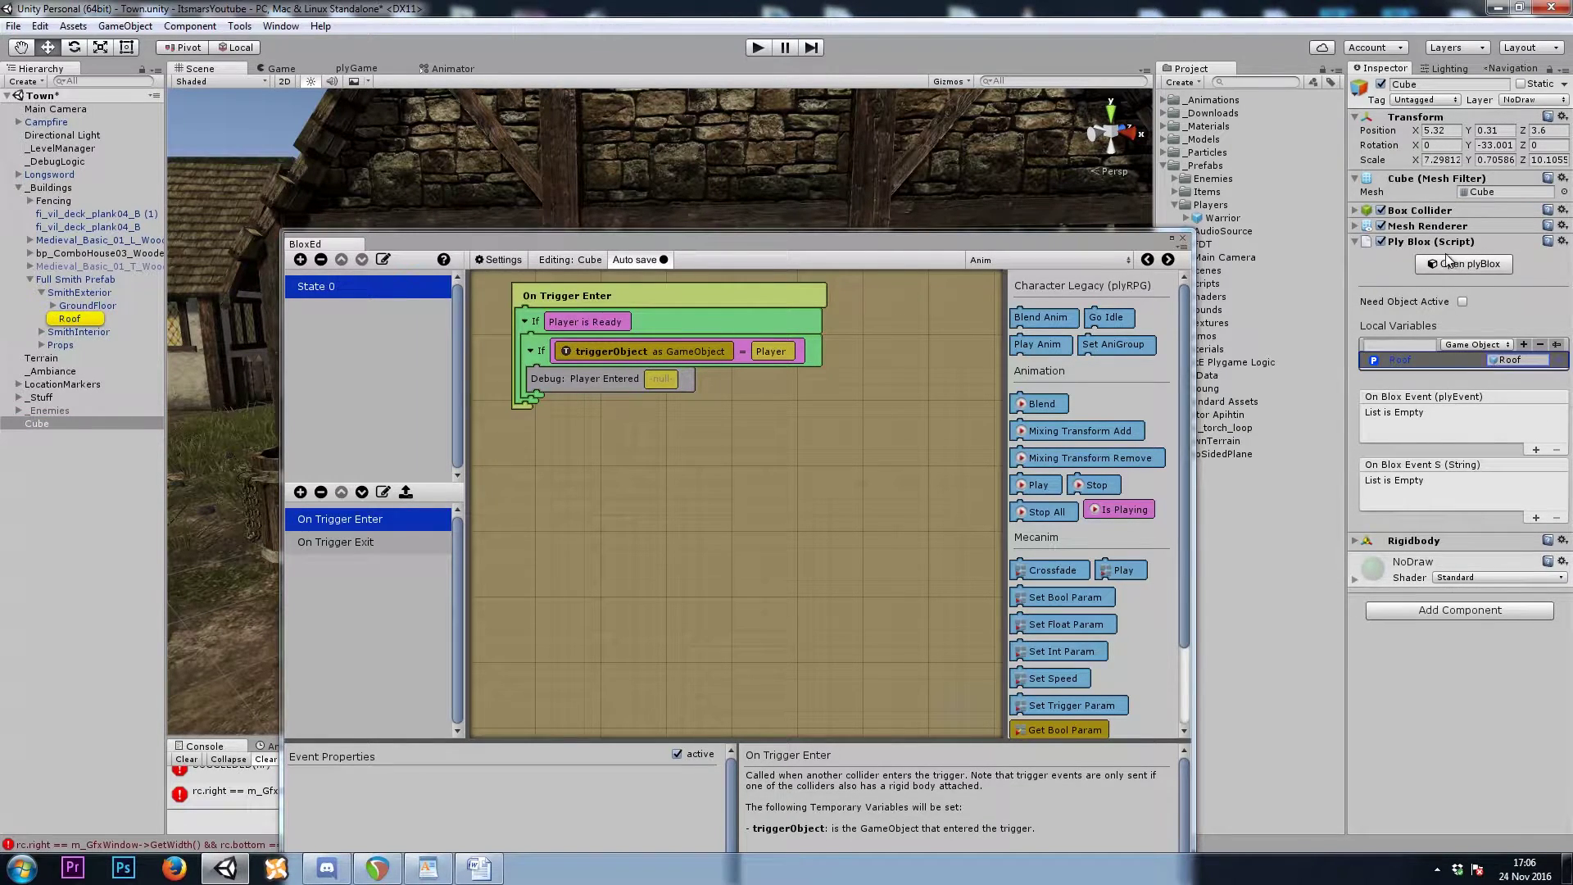
pyautogui.click(609, 385)
# - Delete the Player Entered debug block and add an EnDisable GameObject block set to Disable
pyautogui.press('Delete')
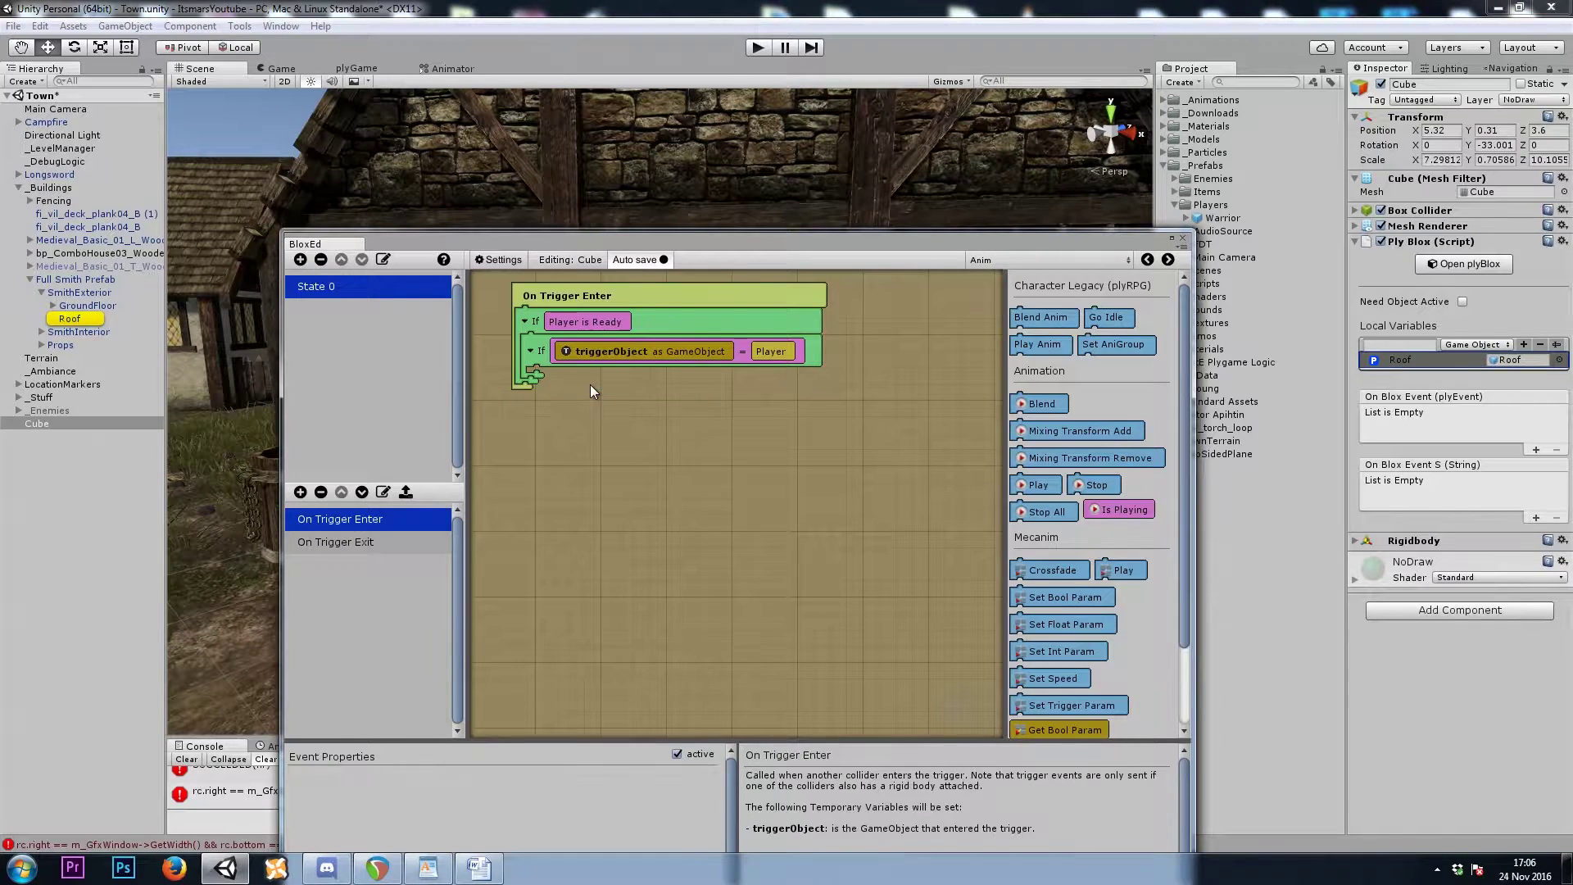
pyautogui.click(1010, 259)
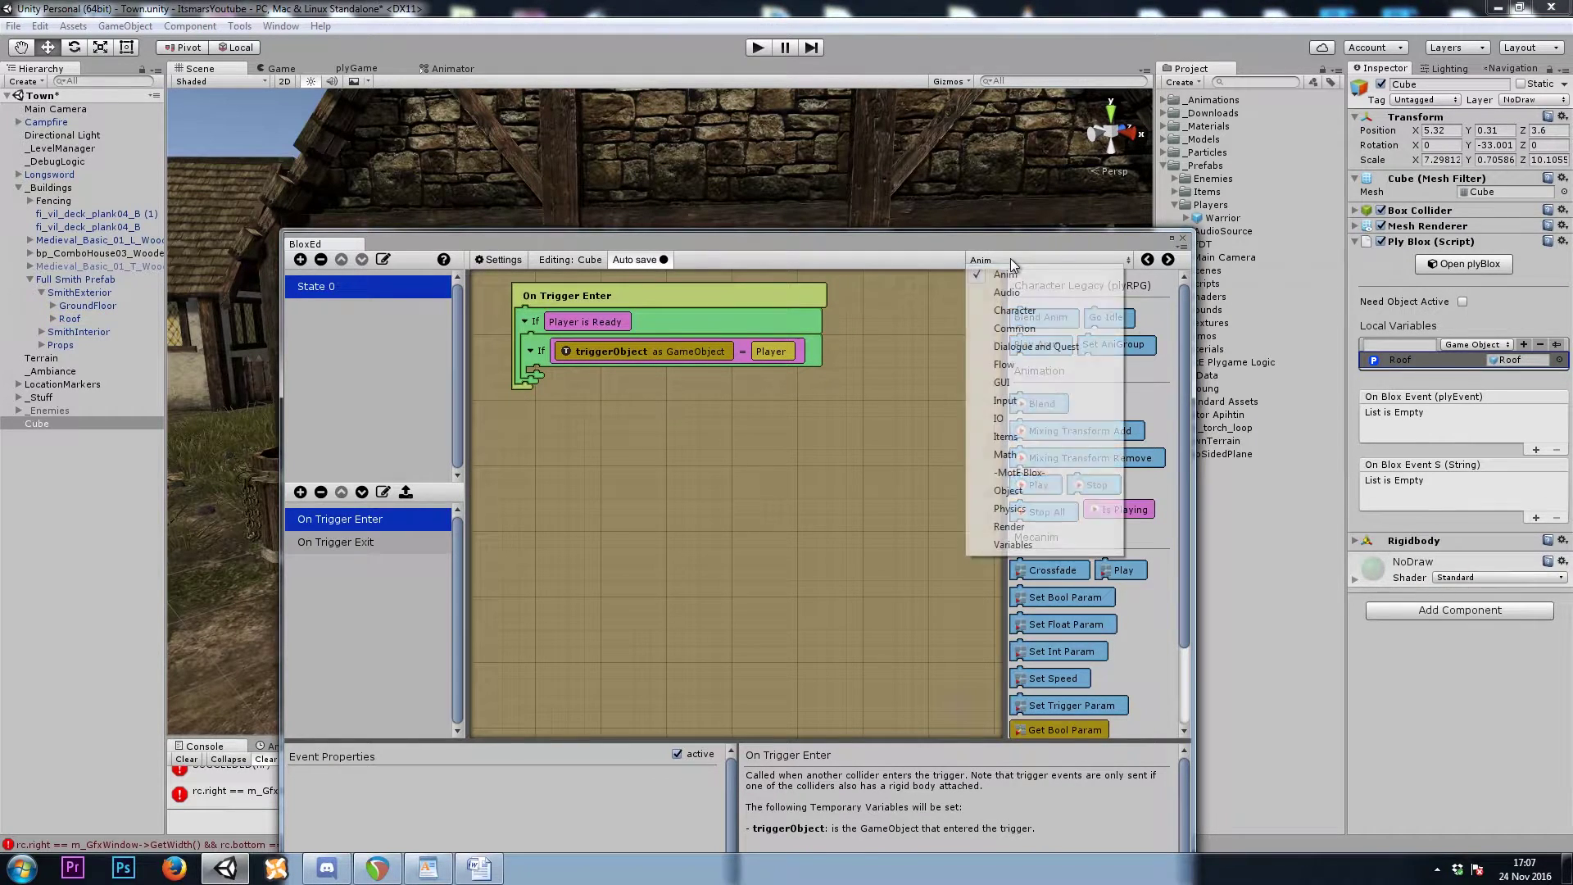
pyautogui.click(1096, 489)
pyautogui.scroll(-5, 1096, 485)
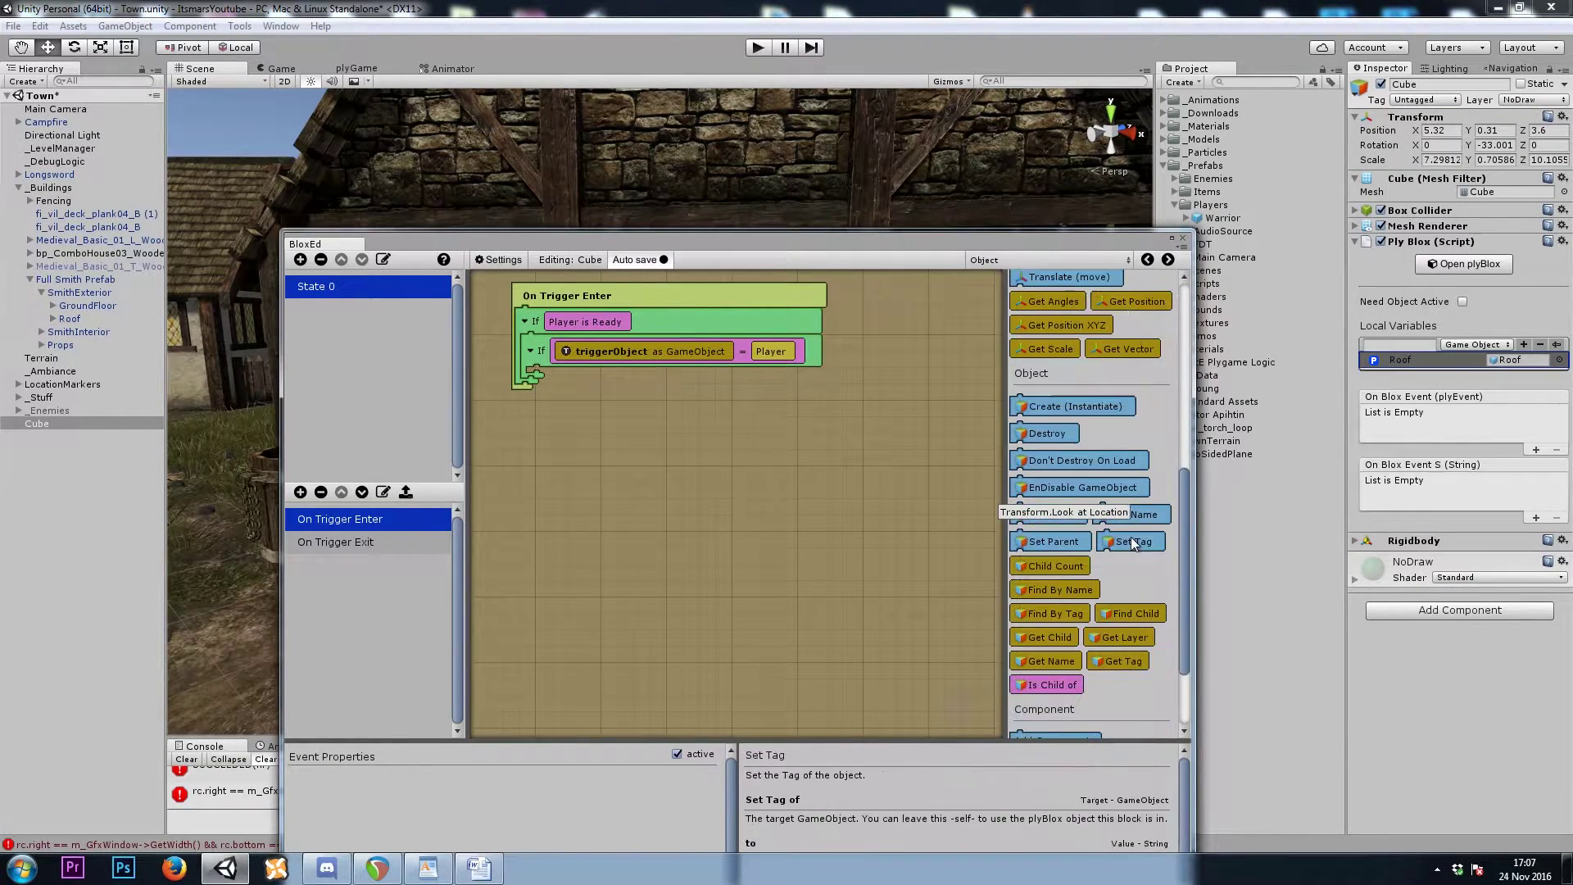
pyautogui.moveTo(1093, 483); pyautogui.dragTo(552, 361)
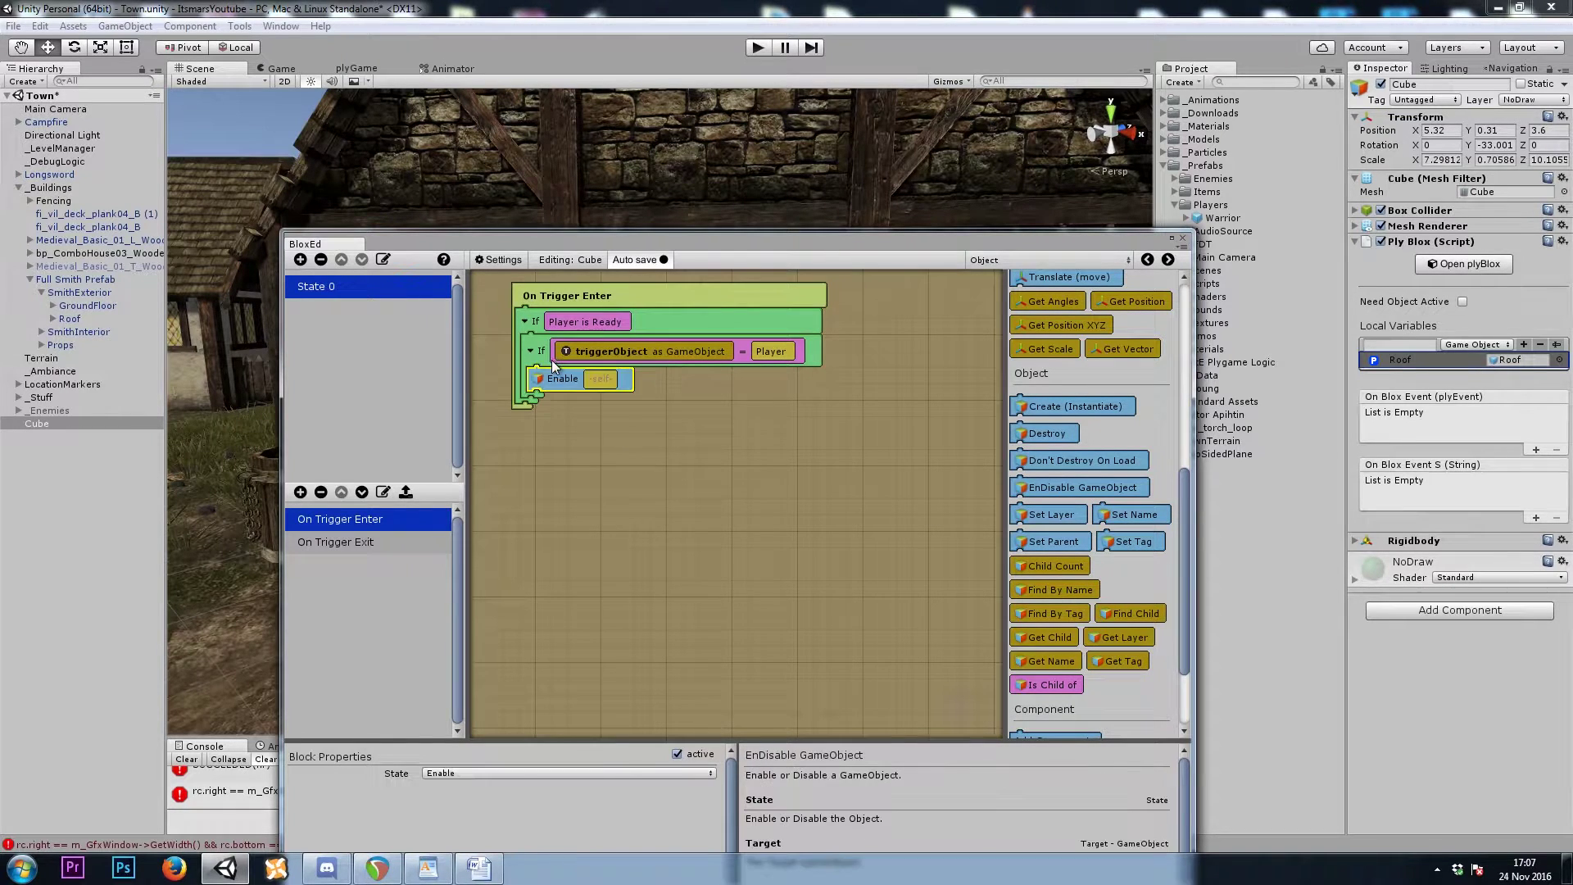
pyautogui.click(466, 809)
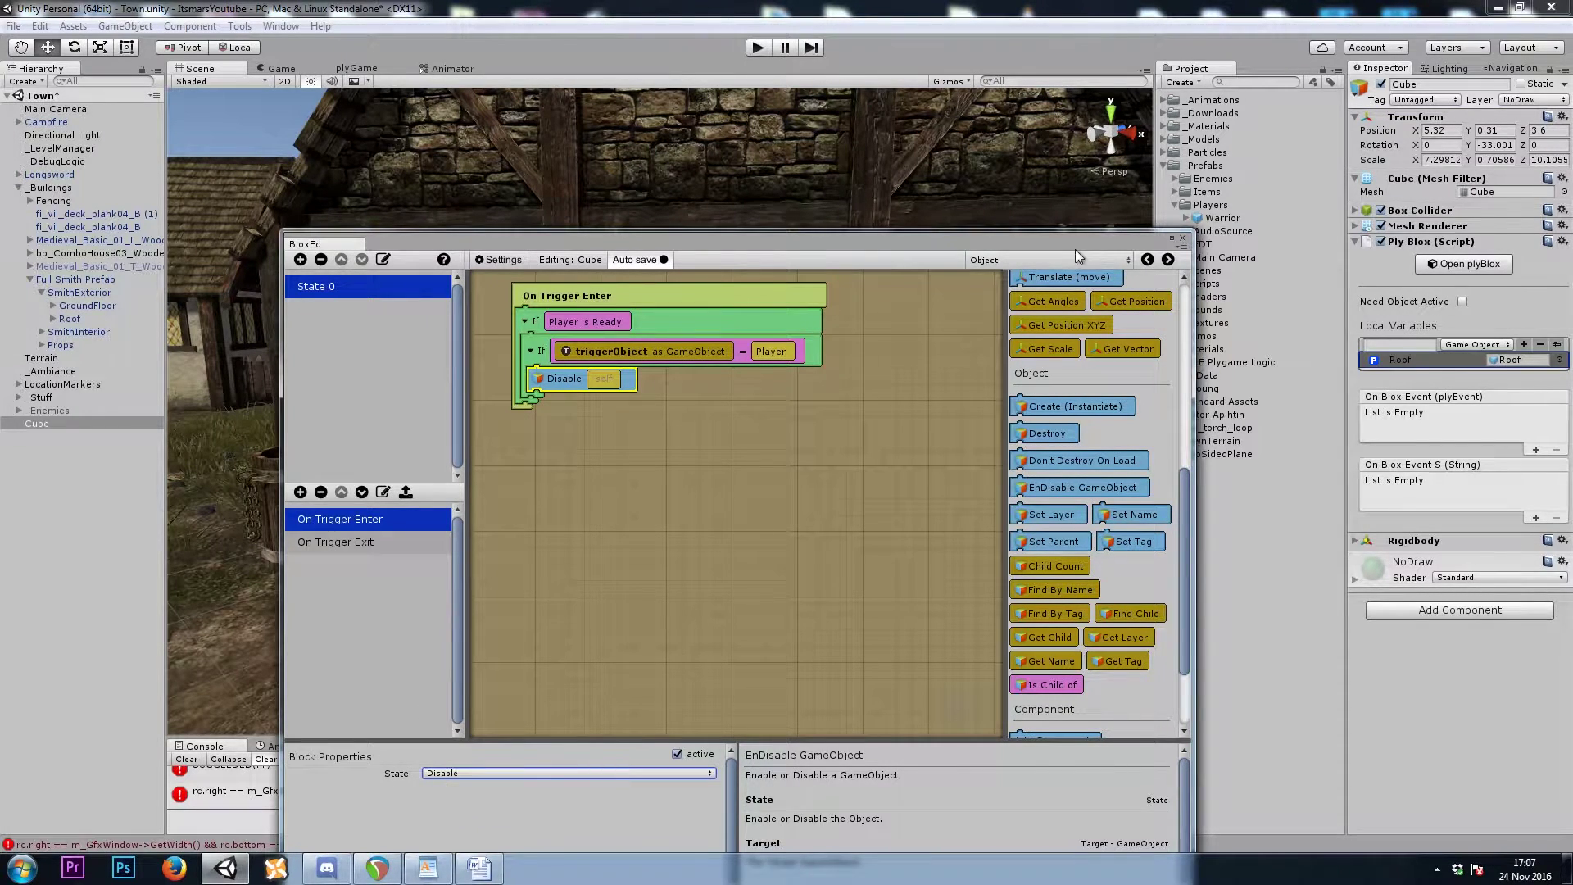
# - Target the Disable block at the Get Local GameObject variable 'Roof'
pyautogui.click(1039, 260)
pyautogui.click(1016, 543)
pyautogui.scroll(-5, 1118, 534)
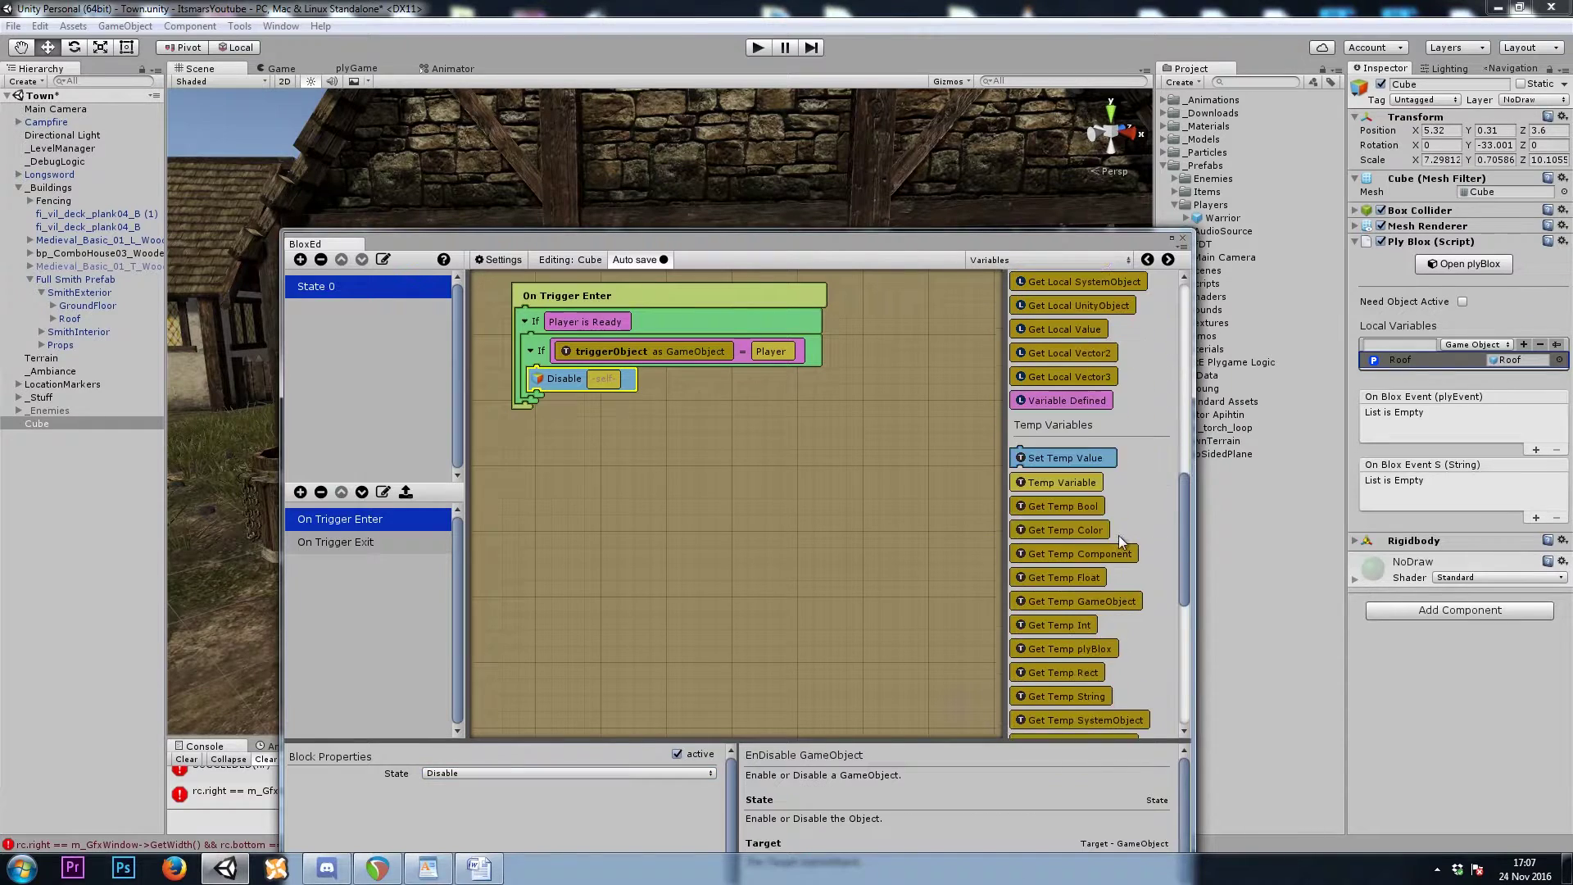
pyautogui.moveTo(1045, 394); pyautogui.dragTo(1127, 414)
pyautogui.moveTo(1101, 505); pyautogui.dragTo(623, 383)
pyautogui.click(483, 775)
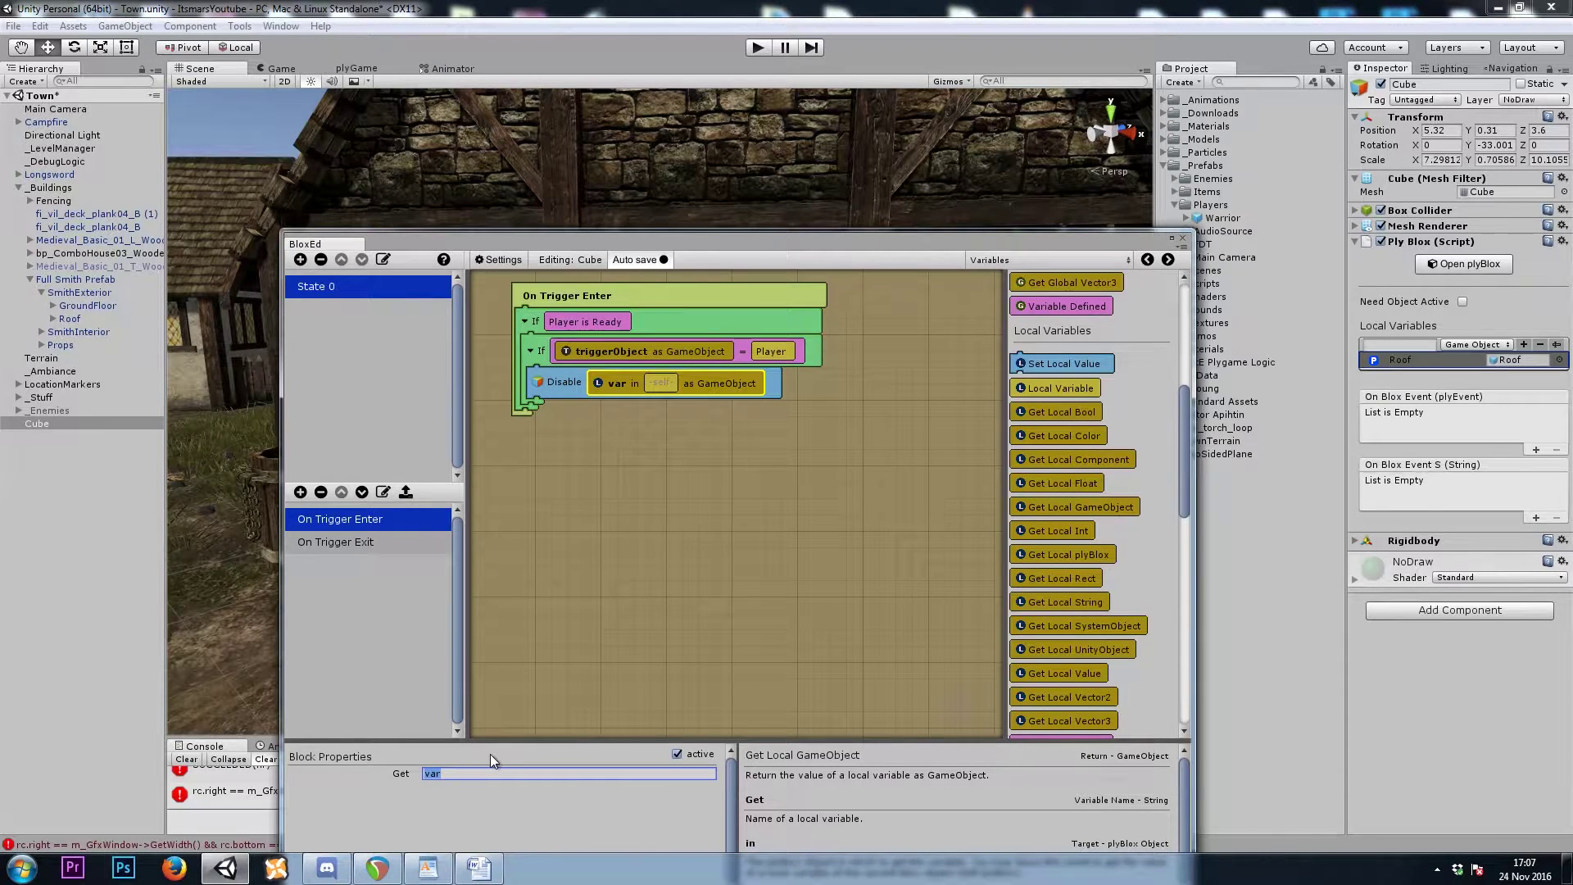
pyautogui.write('Roof')
pyautogui.click(559, 395)
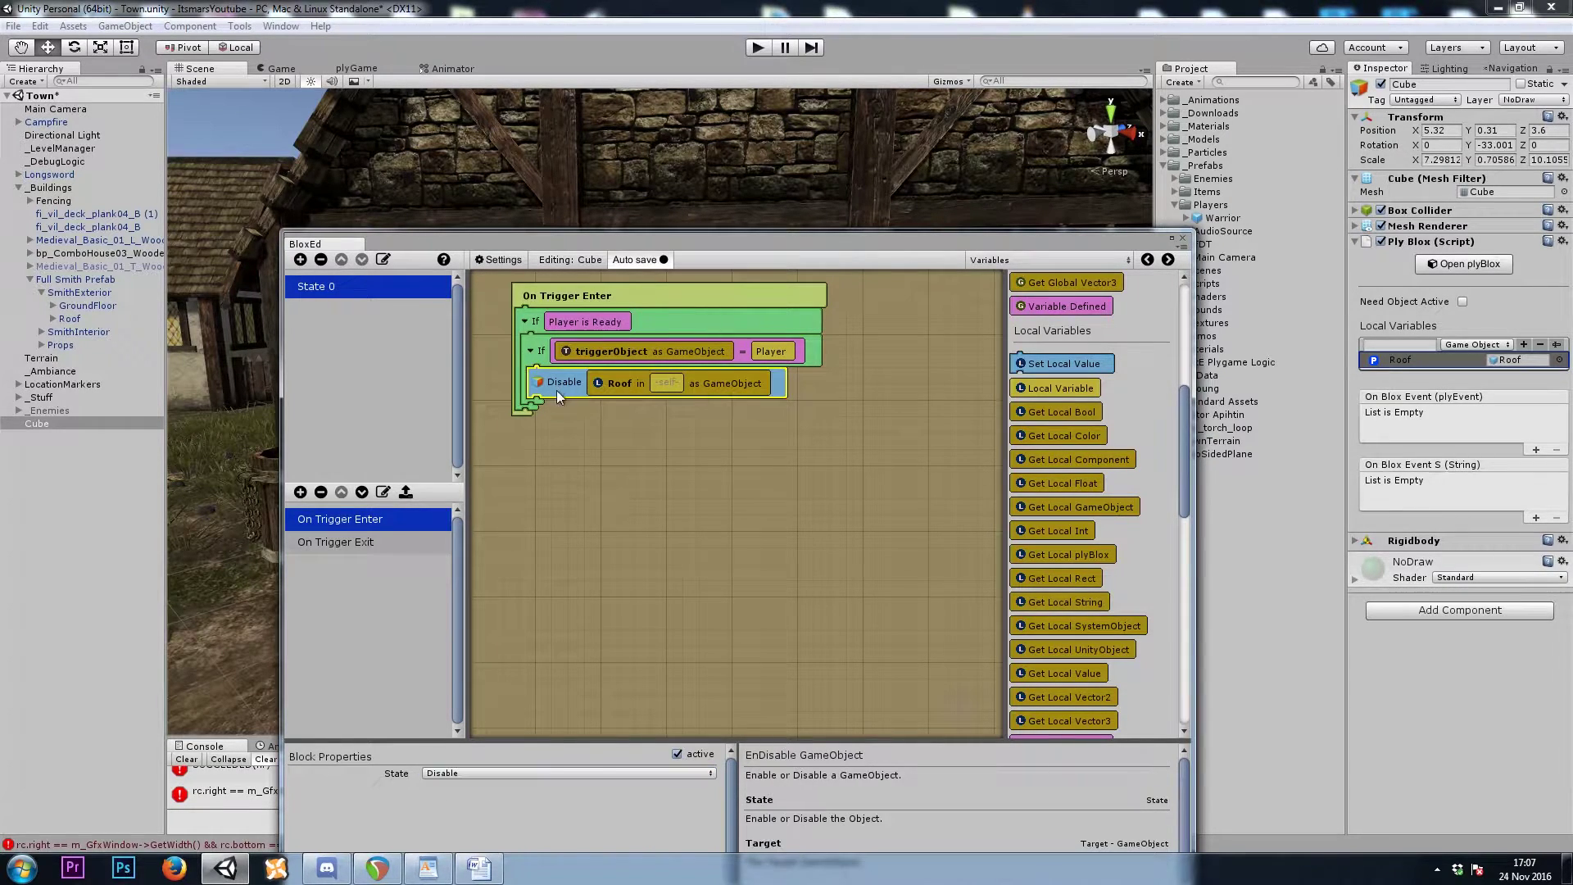
# - In On Trigger Exit, set the block to Enable the Roof and delete the Player Exited debug block
pyautogui.click(367, 543)
pyautogui.click(566, 386)
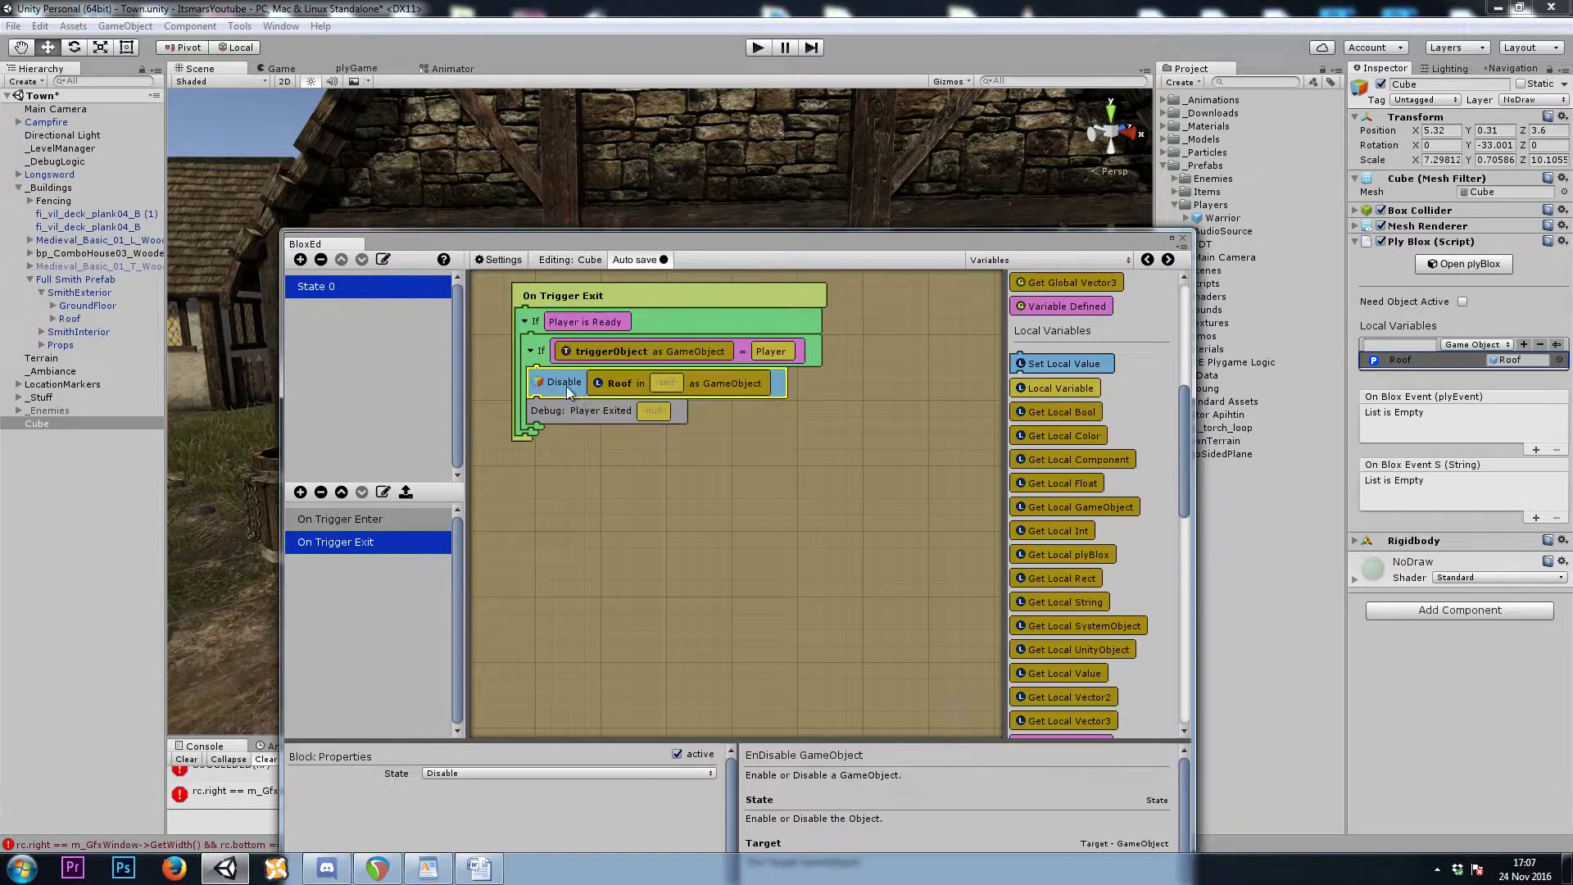
pyautogui.click(465, 790)
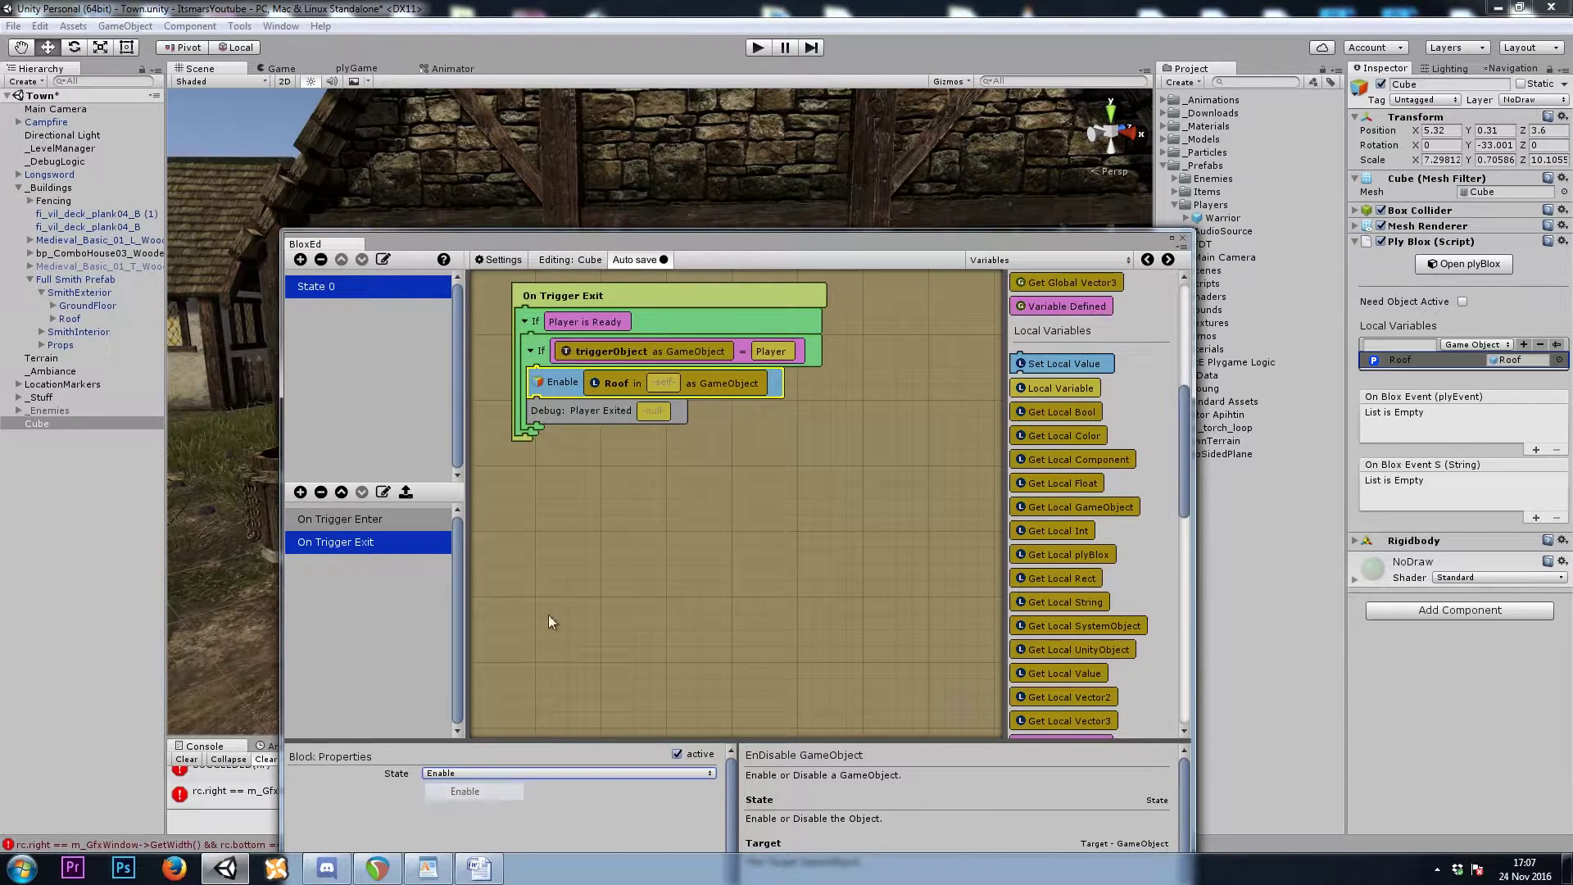
pyautogui.click(573, 409)
pyautogui.press('Delete')
# - Close the blox editor, enter Play mode, and walk the player into and out of the smithy
pyautogui.click(1182, 238)
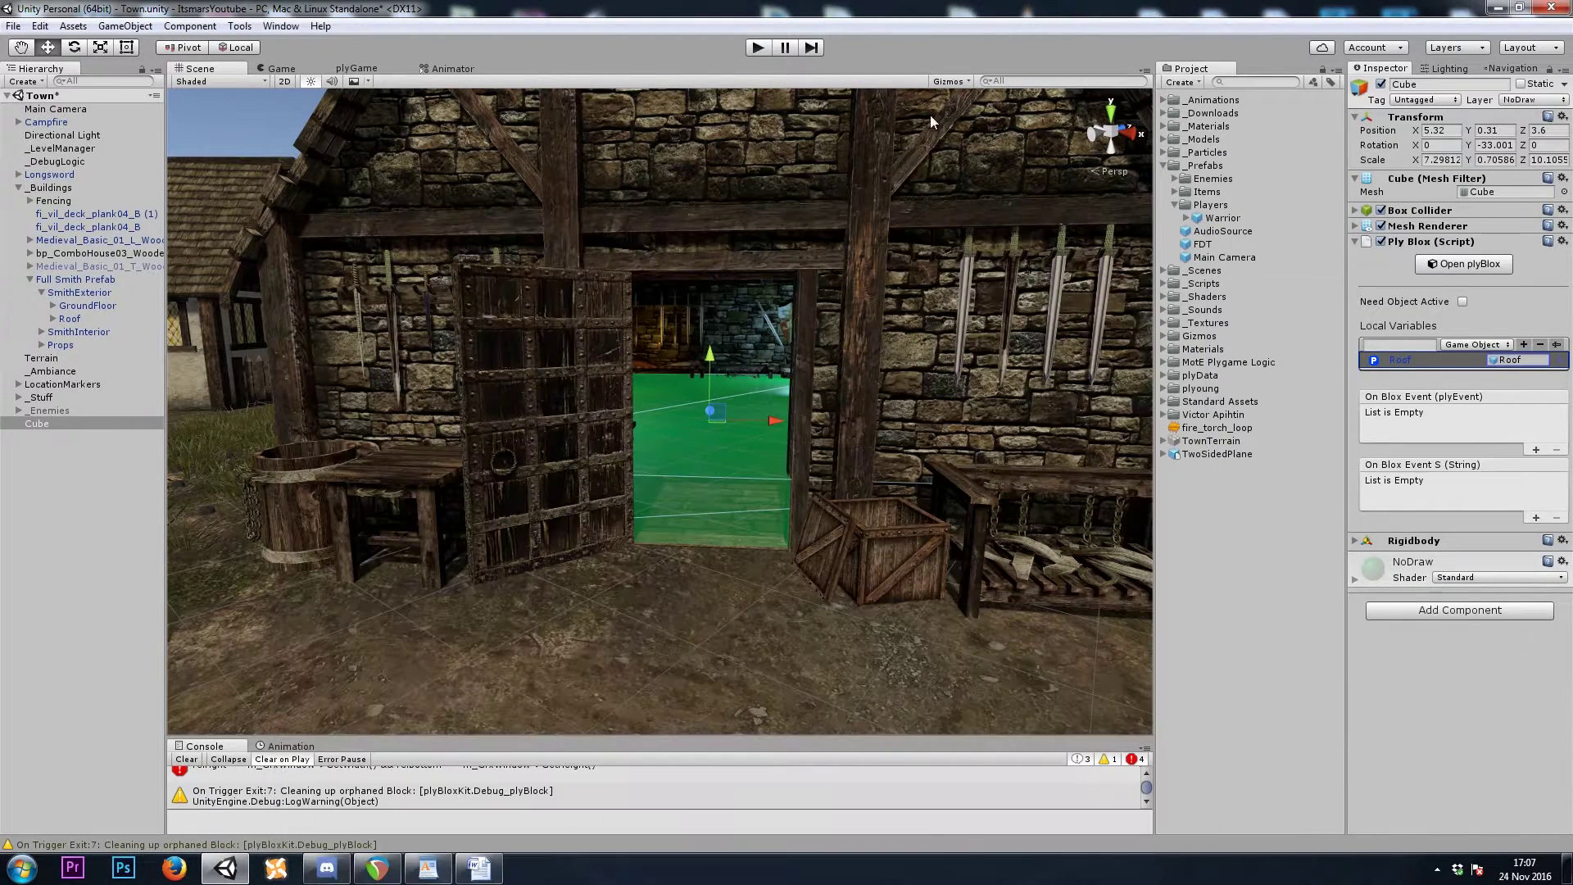
pyautogui.click(758, 48)
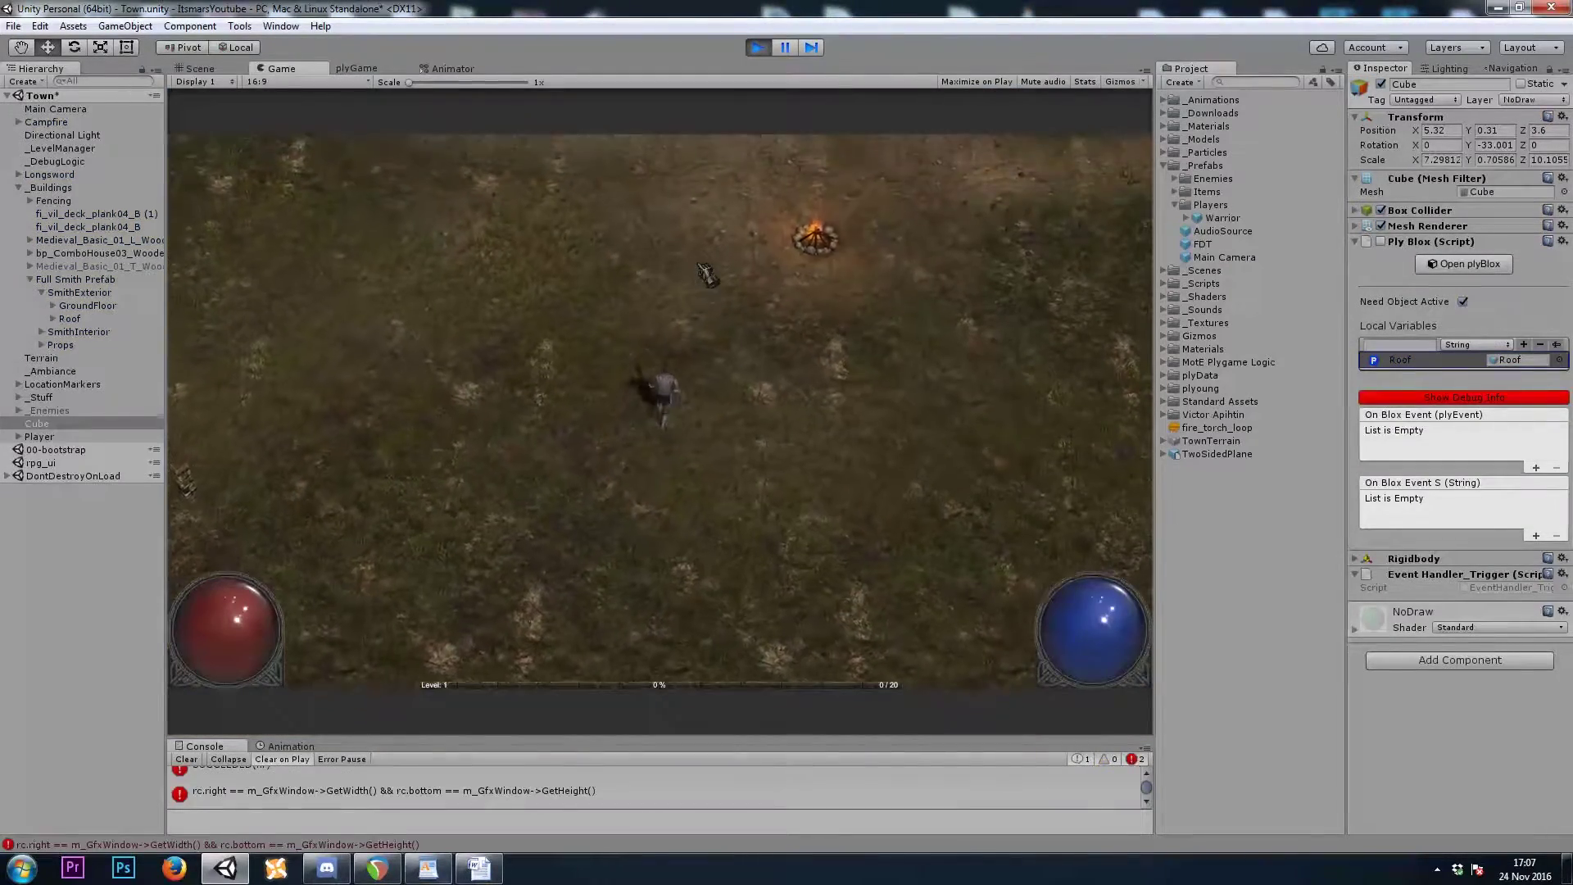
pyautogui.click(187, 759)
pyautogui.click(793, 262)
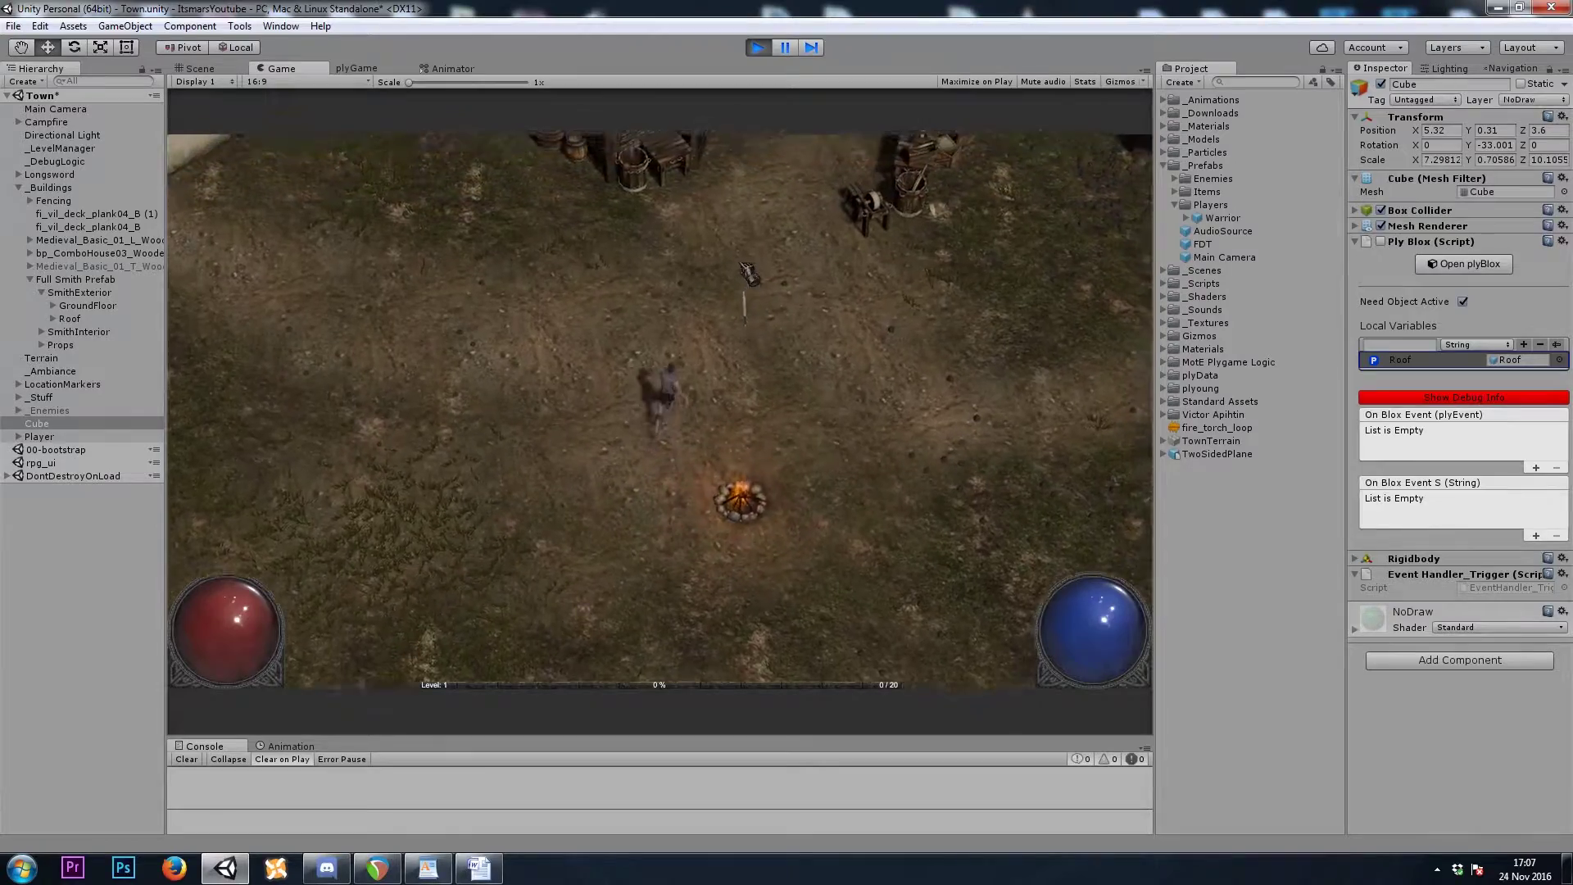
pyautogui.moveTo(740, 264); pyautogui.dragTo(691, 486)
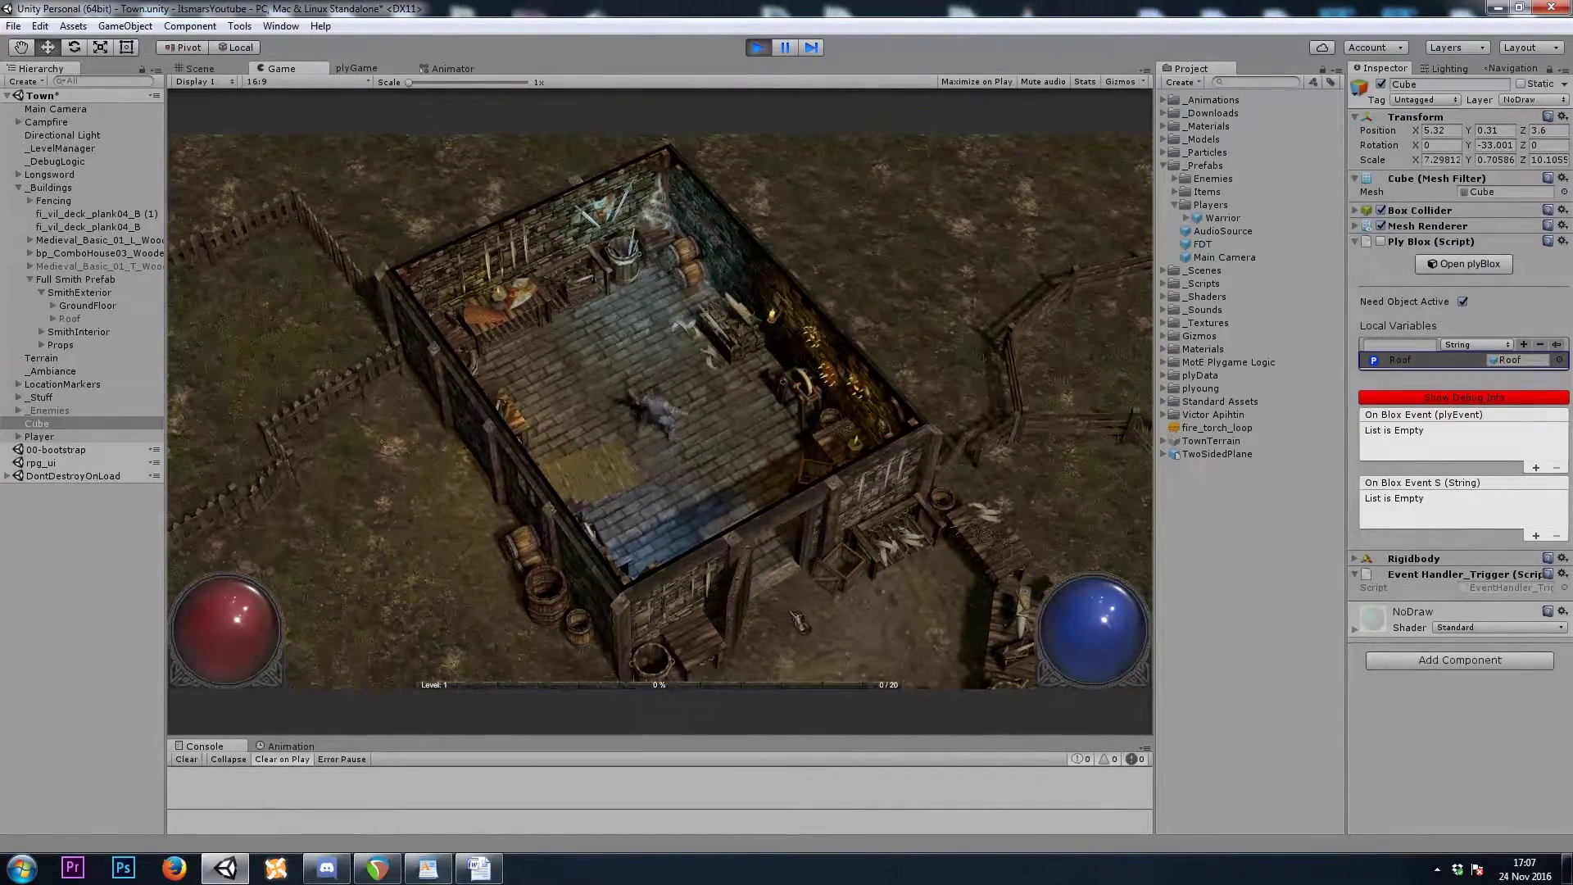
pyautogui.moveTo(792, 613); pyautogui.dragTo(734, 597)
# - Walk the player past the second house, stop Play mode, and fly the Scene view to the L-shaped house
pyautogui.click(521, 213)
pyautogui.moveTo(781, 522); pyautogui.dragTo(870, 450)
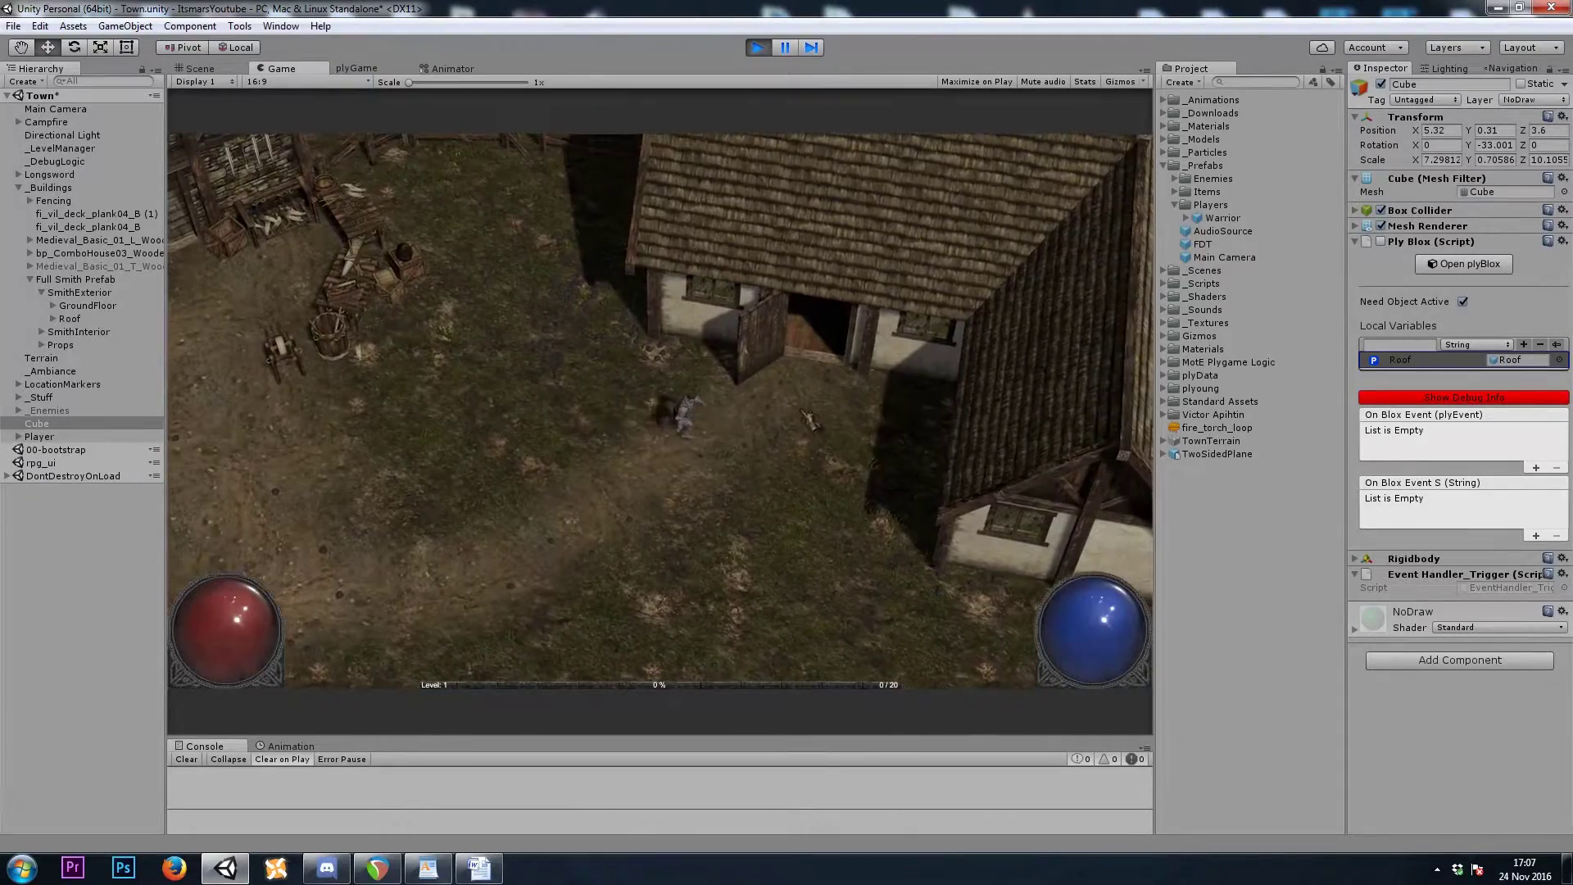
pyautogui.click(389, 387)
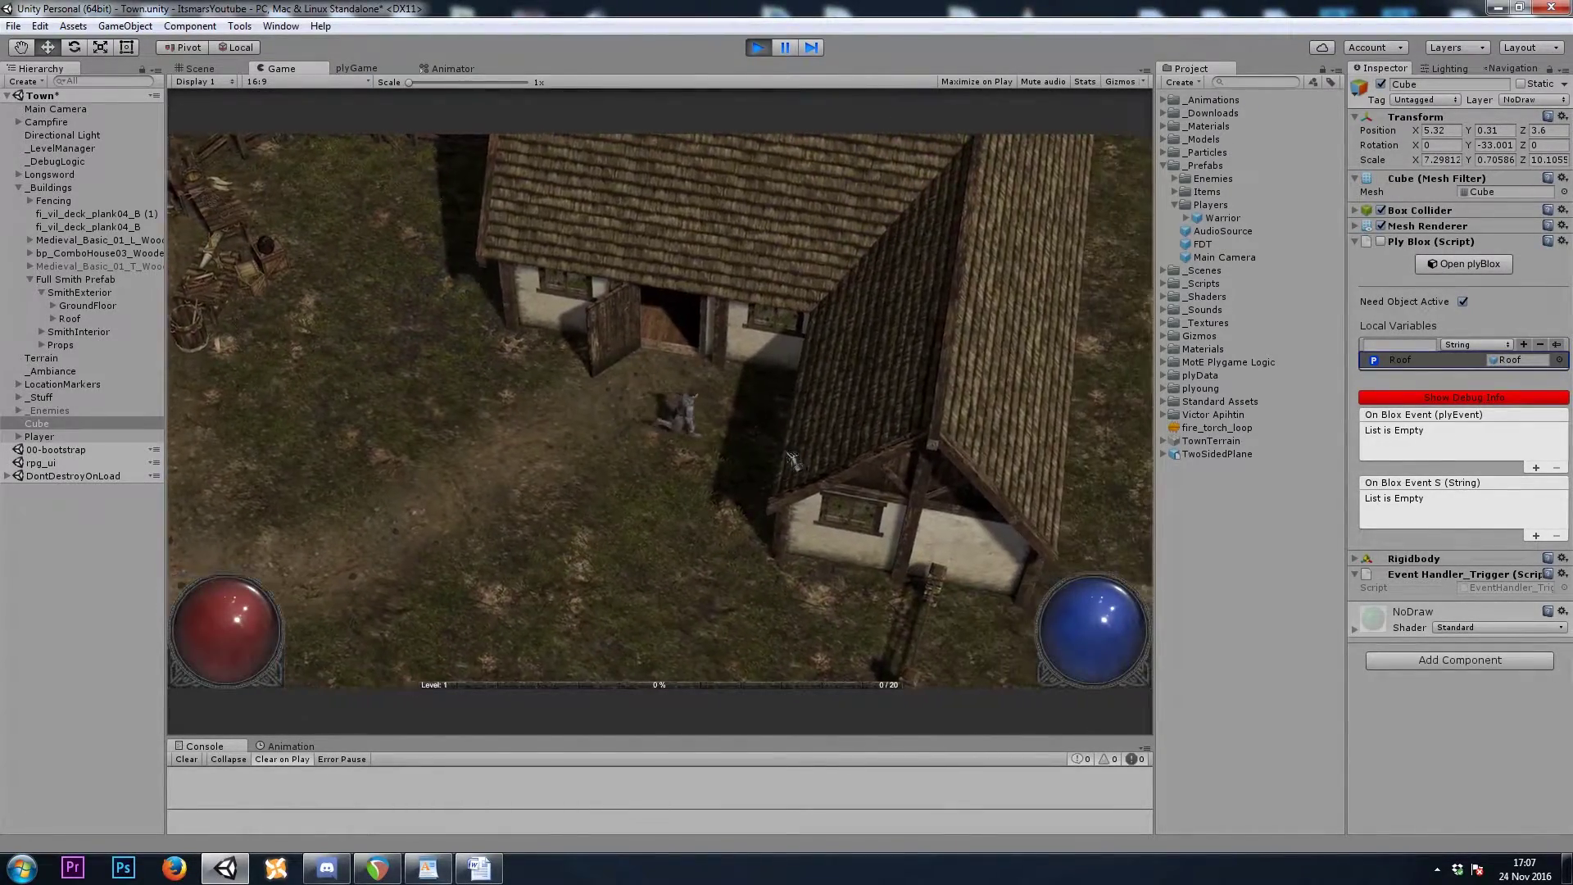
pyautogui.click(758, 46)
pyautogui.moveTo(746, 383); pyautogui.dragTo(843, 516, button='right')
pyautogui.press('w')
# - Hide the L-shaped house's Roof group to see the floor inside
pyautogui.click(674, 350)
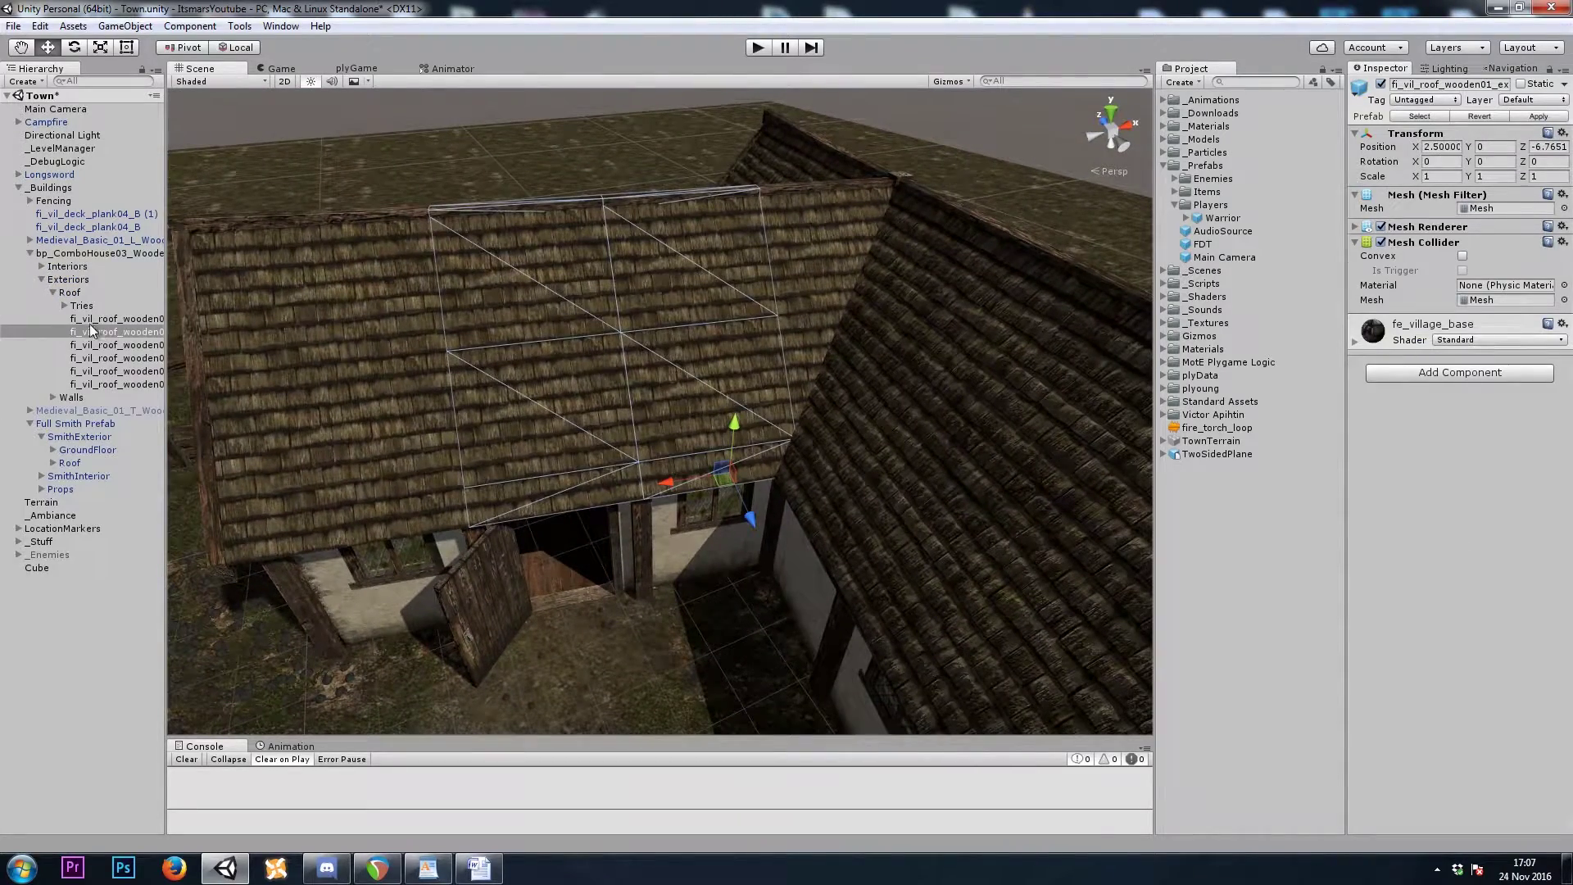
pyautogui.click(67, 292)
pyautogui.click(51, 292)
pyautogui.hotkey('alt', 'shift', 'a')
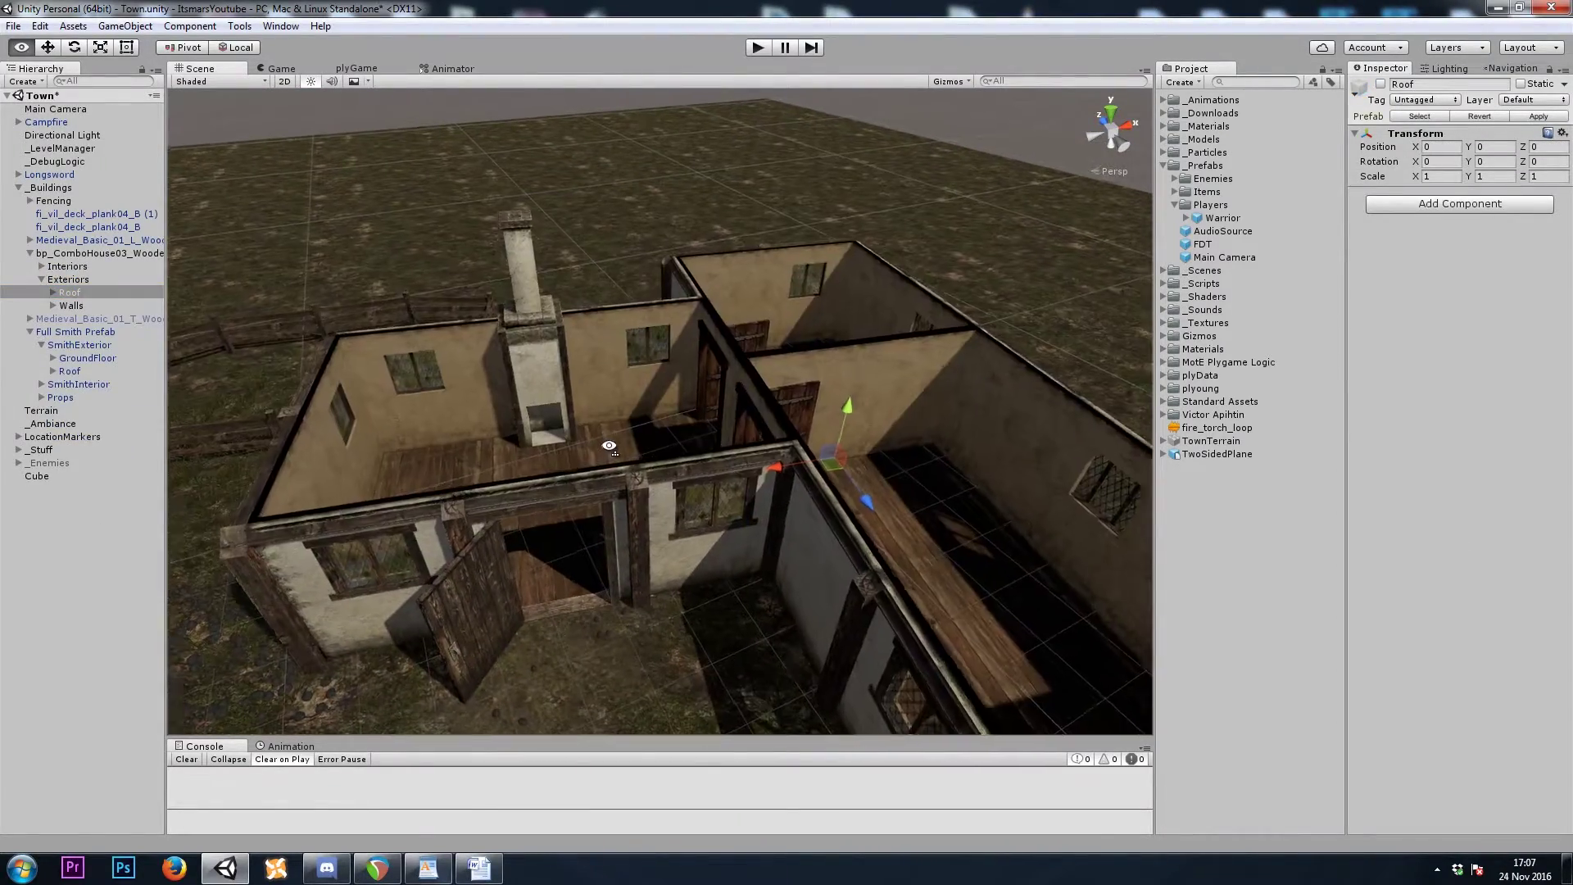
pyautogui.moveTo(608, 446); pyautogui.dragTo(634, 514, button='right')
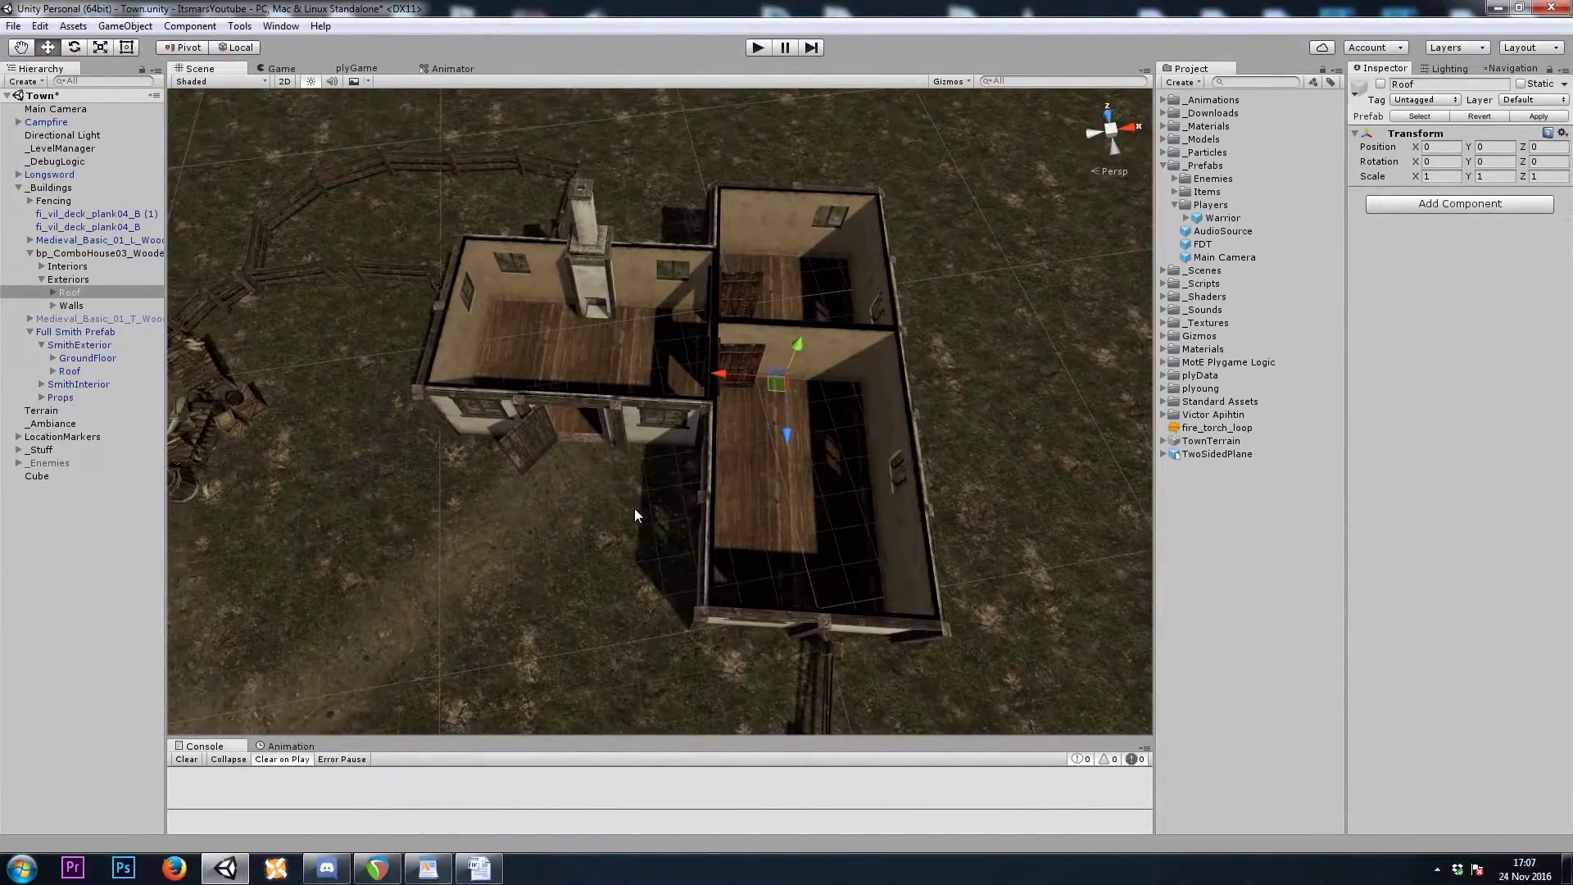
# - Rename the trigger Cube to BlacksmithRoofTrigger and duplicate it
pyautogui.doubleClick(82, 475)
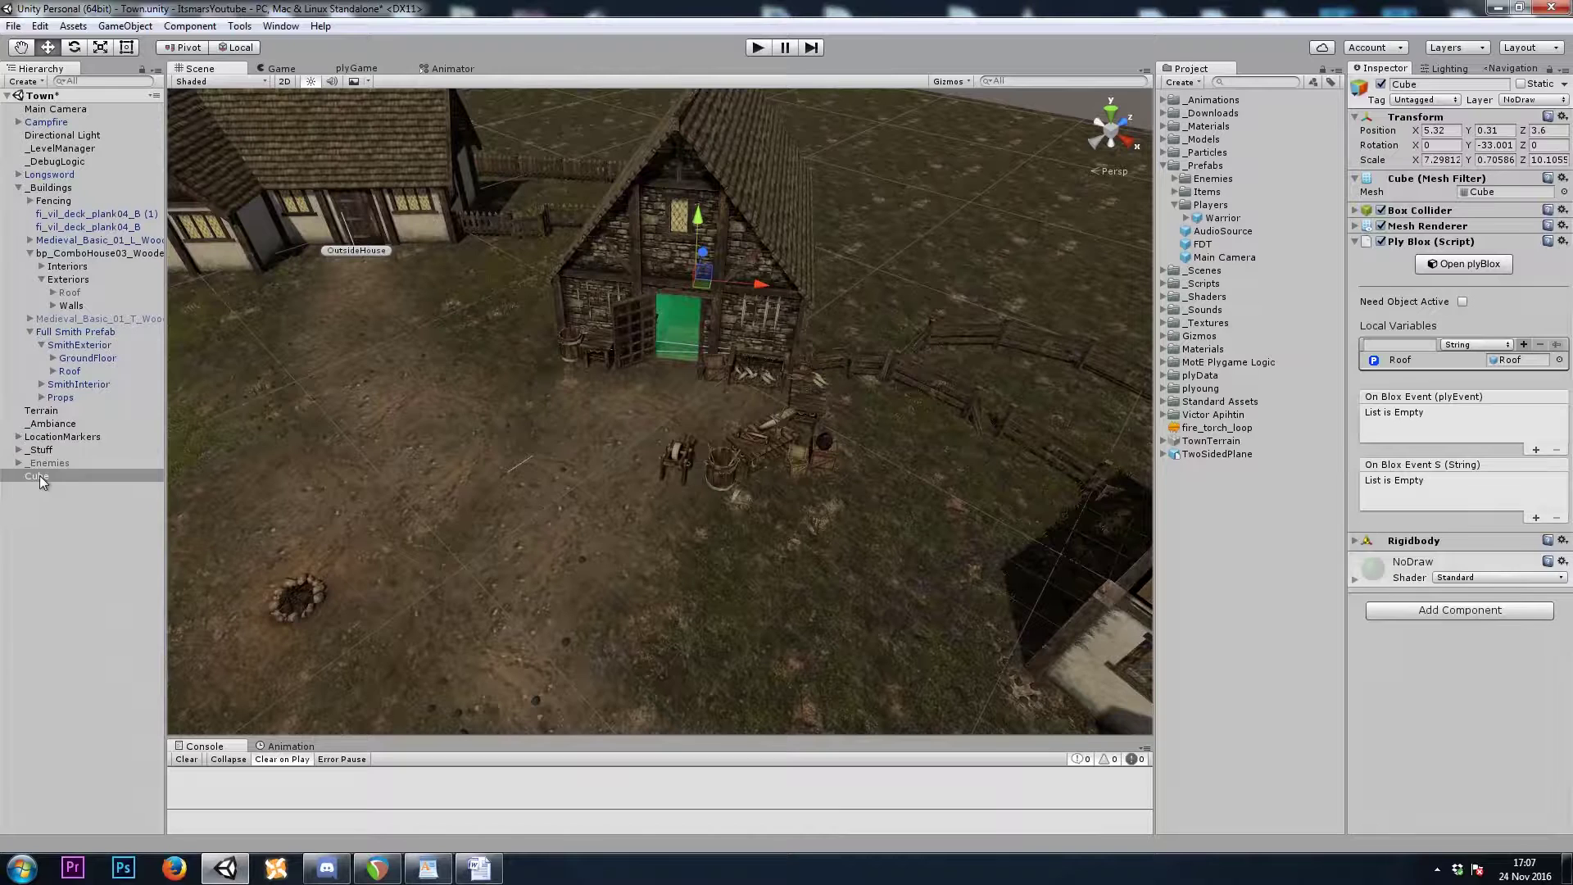
pyautogui.click(46, 475)
pyautogui.write('BlacksmithRoo')
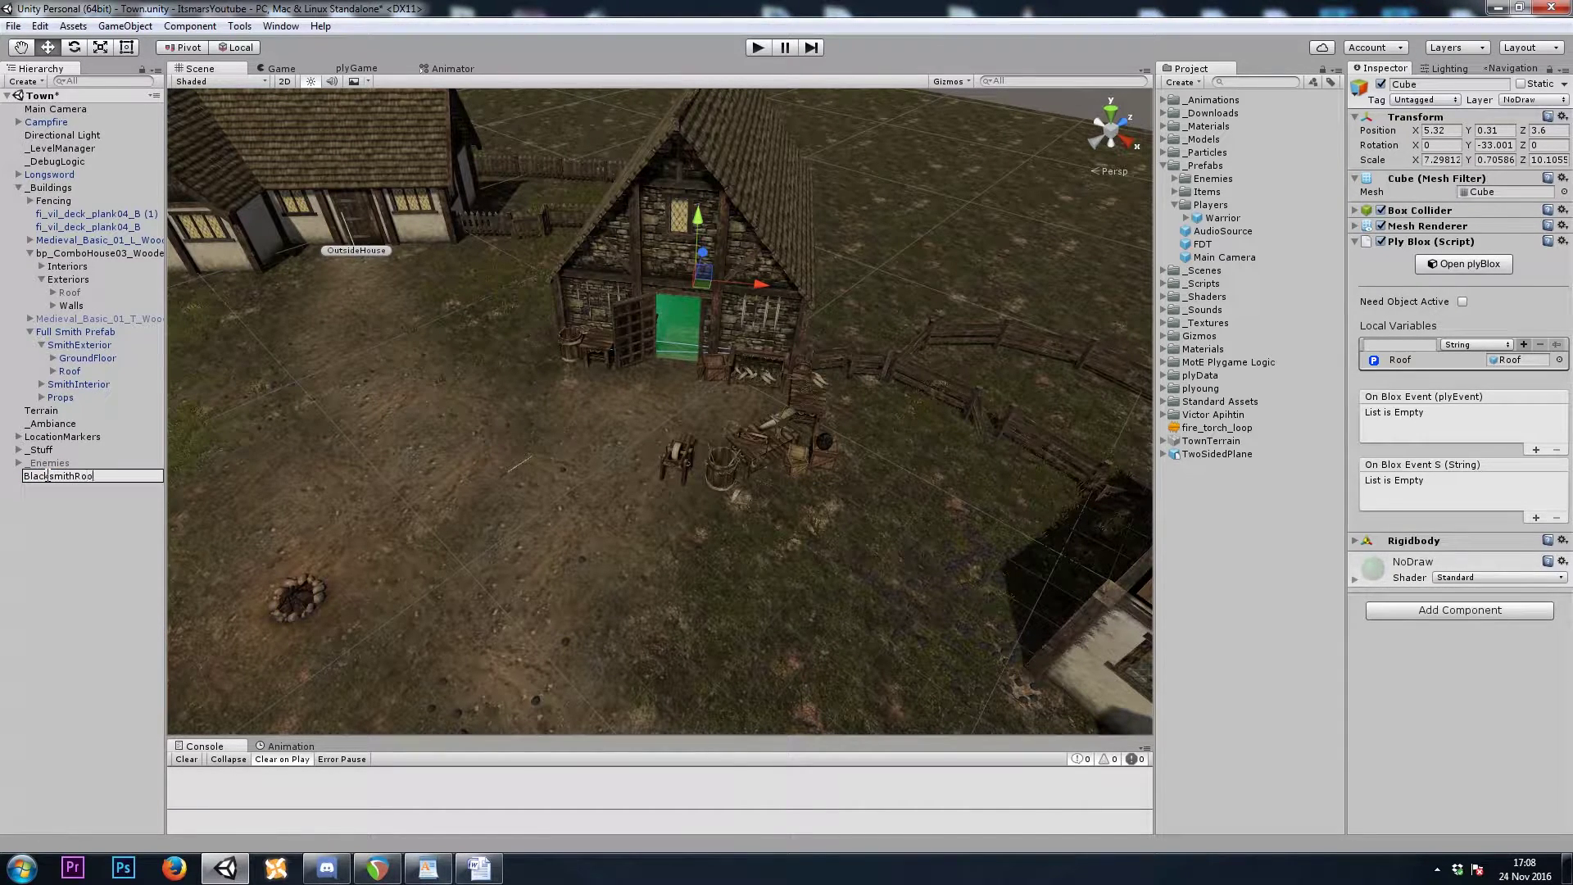
pyautogui.write('fTrigger')
pyautogui.press('Return')
pyautogui.hotkey('ctrl', 'd')
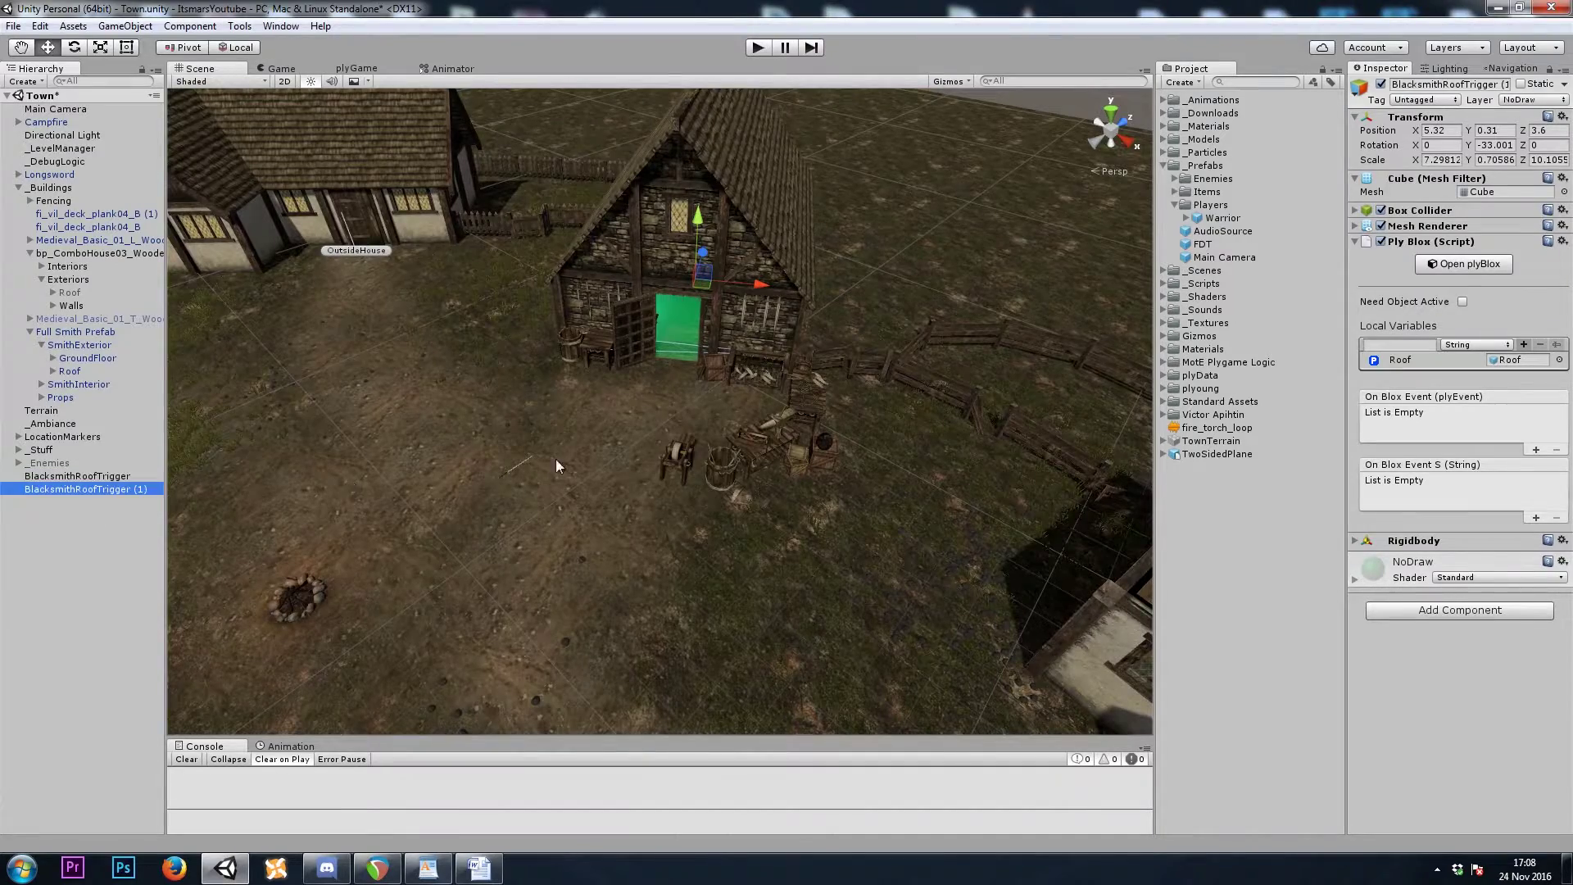
pyautogui.moveTo(555, 464); pyautogui.dragTo(768, 430, button='right')
# - Move the copied trigger onto the L-shaped house and rename it House2RoofTrigger
pyautogui.moveTo(213, 347); pyautogui.dragTo(696, 505)
pyautogui.press('e')
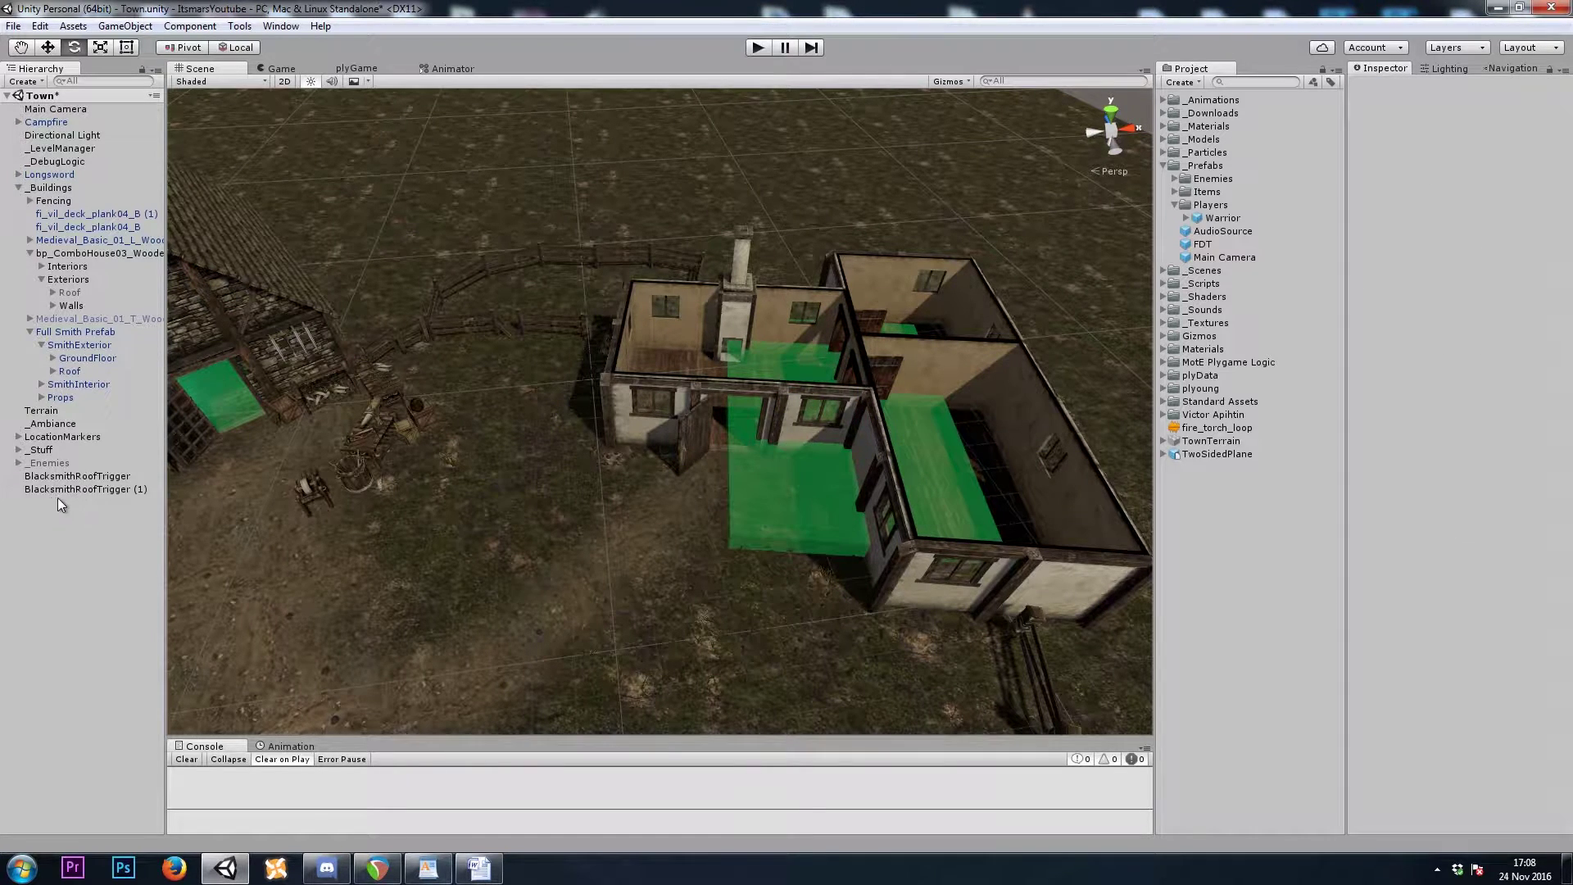
pyautogui.click(49, 495)
pyautogui.click(74, 493)
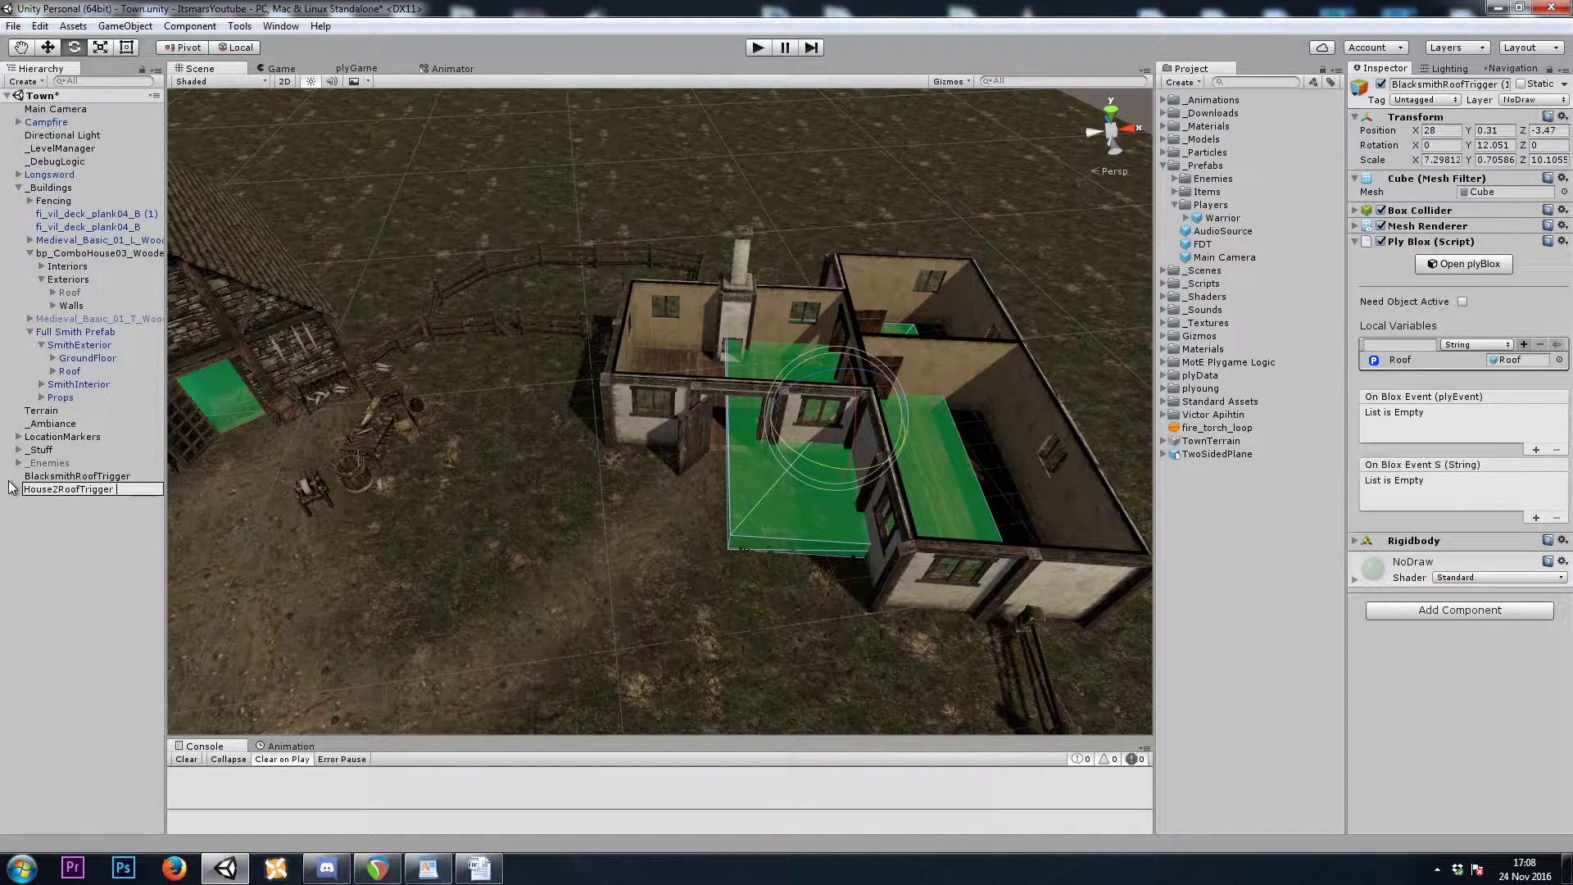
pyautogui.press('Return')
# - From a top-down view, stretch the trigger along X and Z across the house
pyautogui.press('w')
pyautogui.moveTo(428, 402); pyautogui.dragTo(517, 490, button='right')
pyautogui.press('s')
pyautogui.keyDown('alt'); pyautogui.moveTo(517, 490); pyautogui.dragTo(599, 439); pyautogui.keyUp('alt')
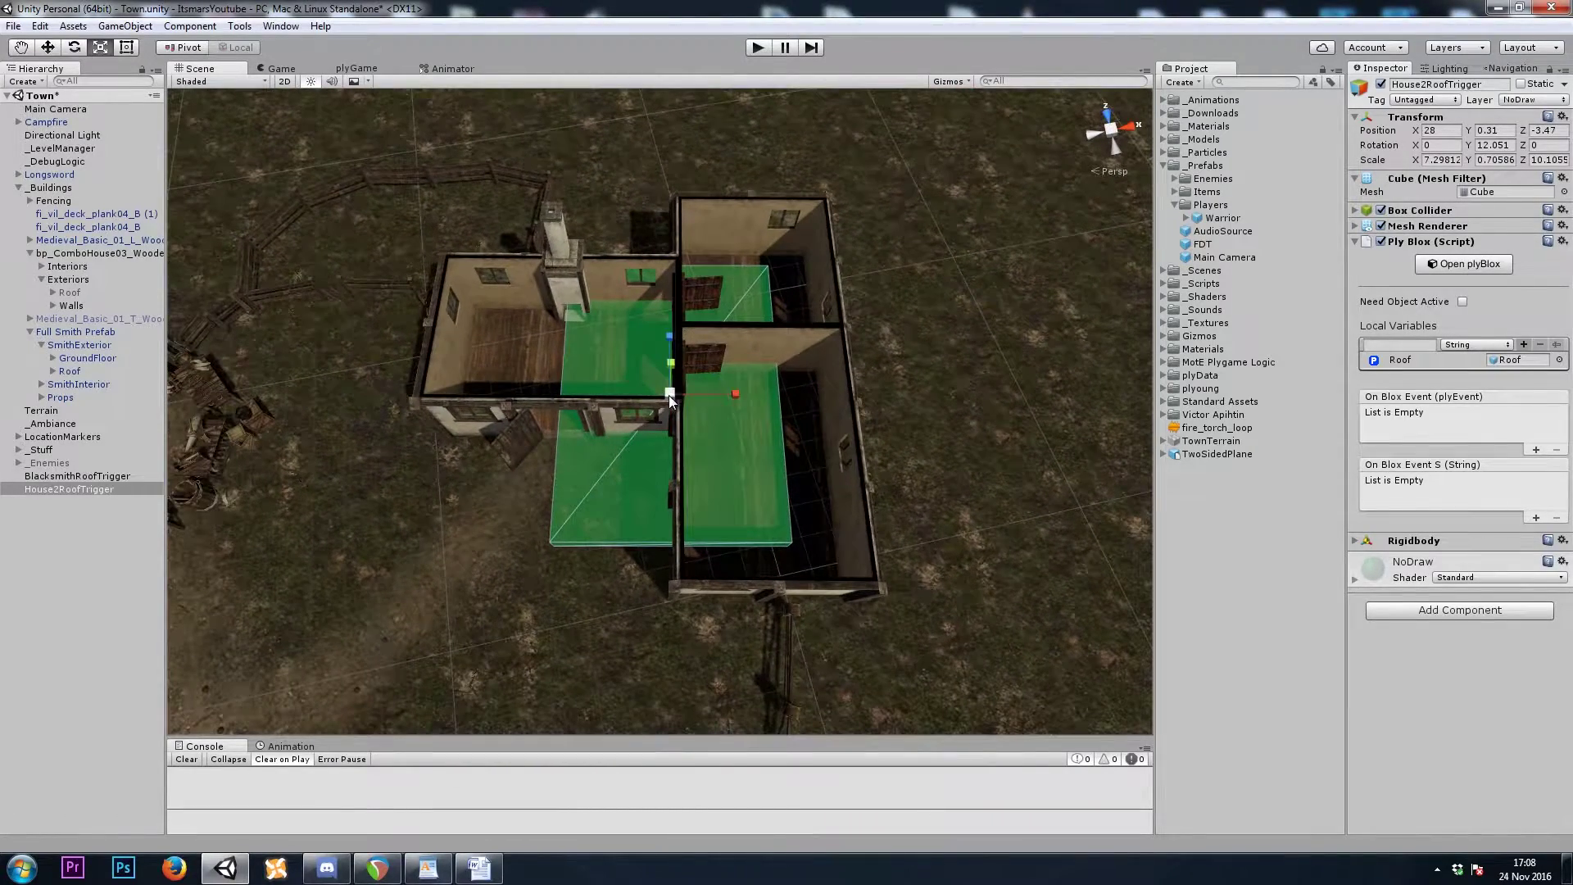
pyautogui.moveTo(733, 393); pyautogui.dragTo(755, 390)
pyautogui.moveTo(669, 336); pyautogui.dragTo(666, 323)
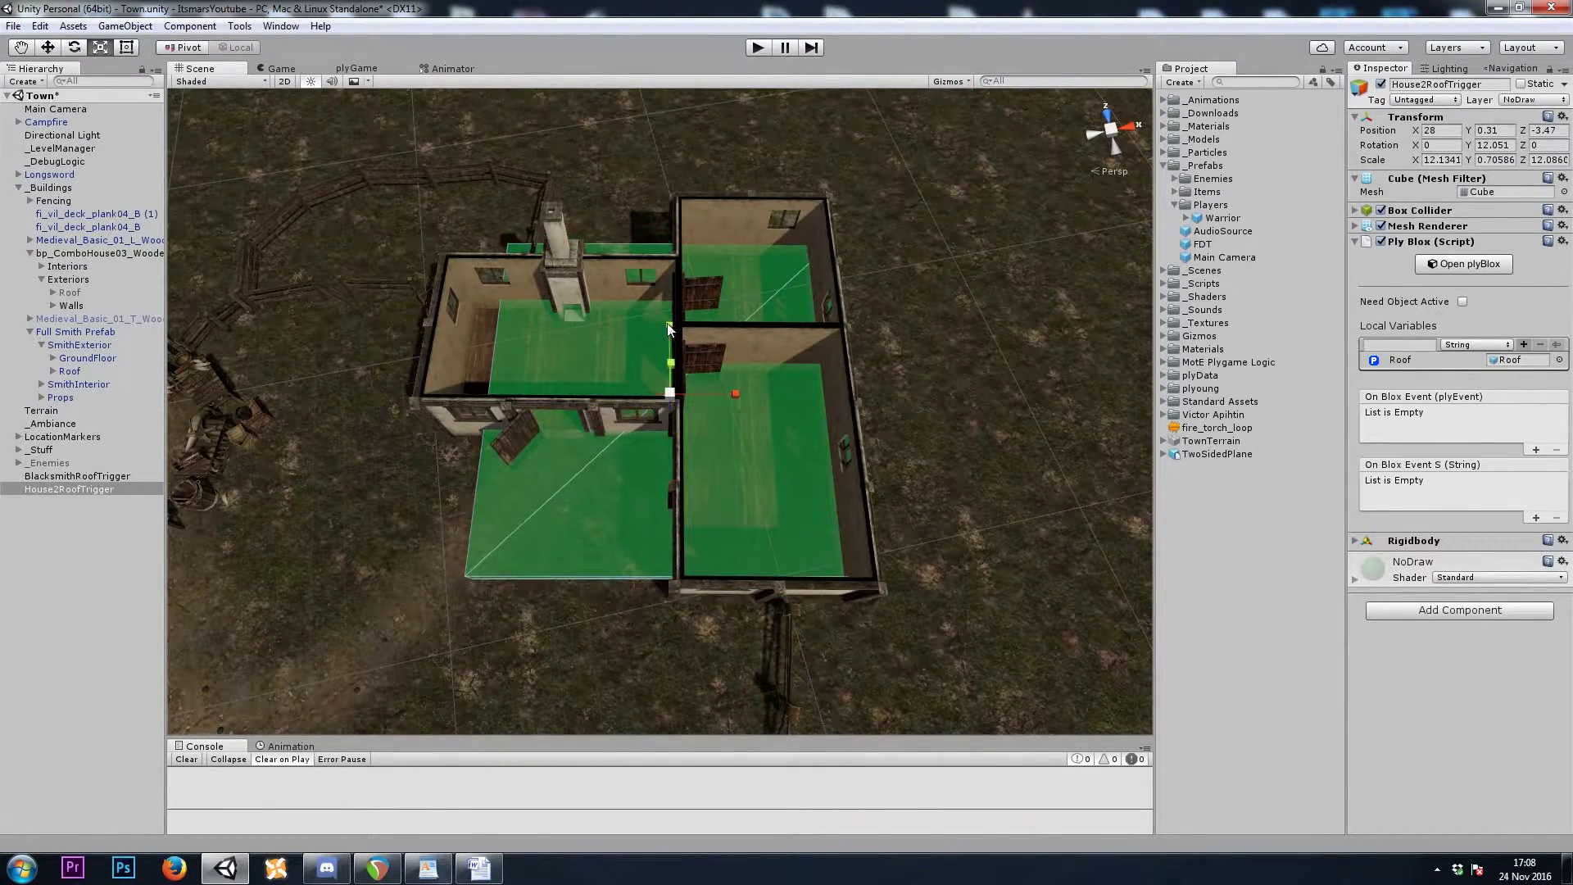
pyautogui.press('w')
pyautogui.moveTo(732, 399); pyautogui.dragTo(625, 403)
# - Fit the trigger over the long wing at 5.16 × 0.71 × 12.86, then duplicate it
pyautogui.moveTo(627, 409); pyautogui.dragTo(753, 352, button='right')
pyautogui.press('w')
pyautogui.moveTo(753, 349); pyautogui.dragTo(822, 368)
pyautogui.press('w')
pyautogui.press('w')
pyautogui.moveTo(821, 367); pyautogui.dragTo(808, 367, button='right')
pyautogui.keyDown('alt'); pyautogui.moveTo(808, 367); pyautogui.dragTo(482, 385); pyautogui.keyUp('alt')
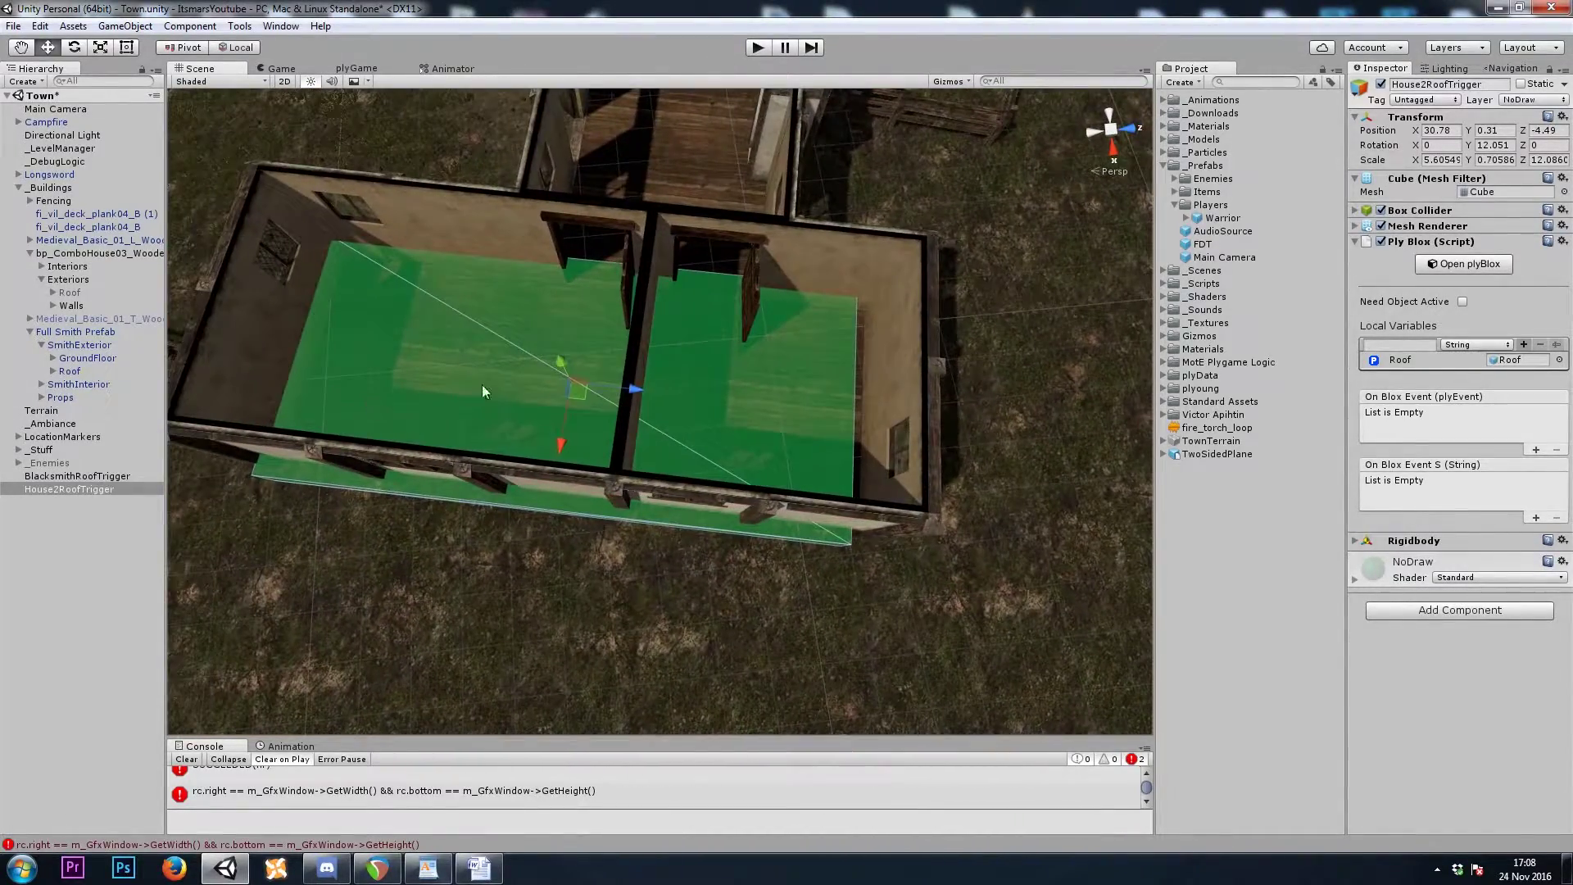
pyautogui.press('r')
pyautogui.moveTo(636, 391); pyautogui.dragTo(646, 391)
pyautogui.moveTo(560, 451); pyautogui.dragTo(34, 483)
pyautogui.press('w')
pyautogui.hotkey('ctrl', 'd')
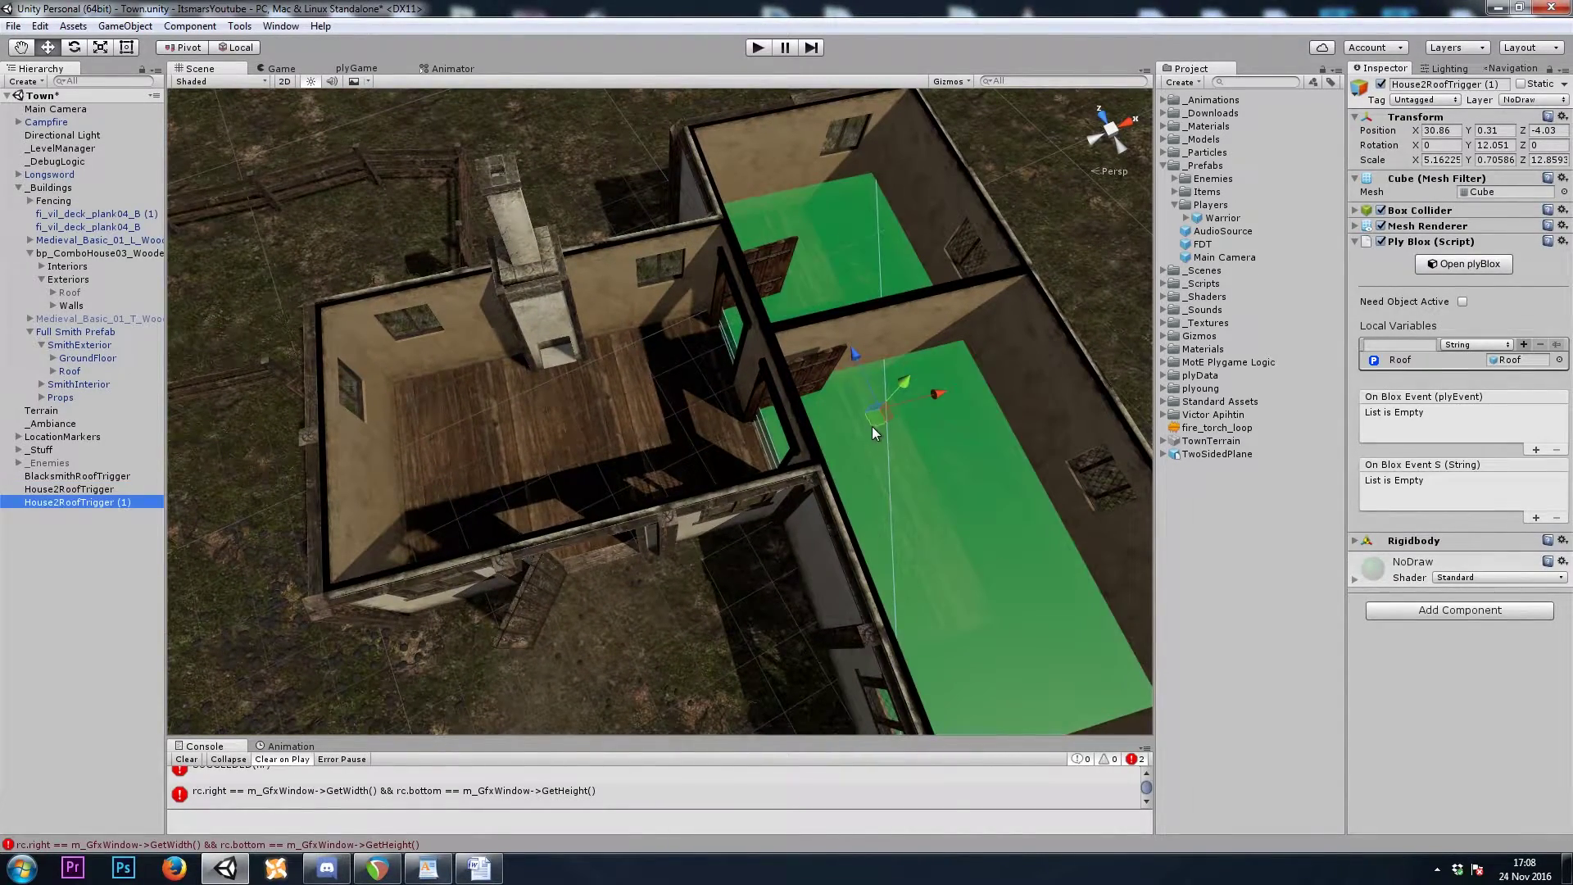
# - Move the copied trigger into the left room and scale it to 7.92 × 0.71 × 5.43
pyautogui.moveTo(872, 426); pyautogui.dragTo(575, 475)
pyautogui.press('r')
pyautogui.moveTo(699, 444); pyautogui.dragTo(748, 440)
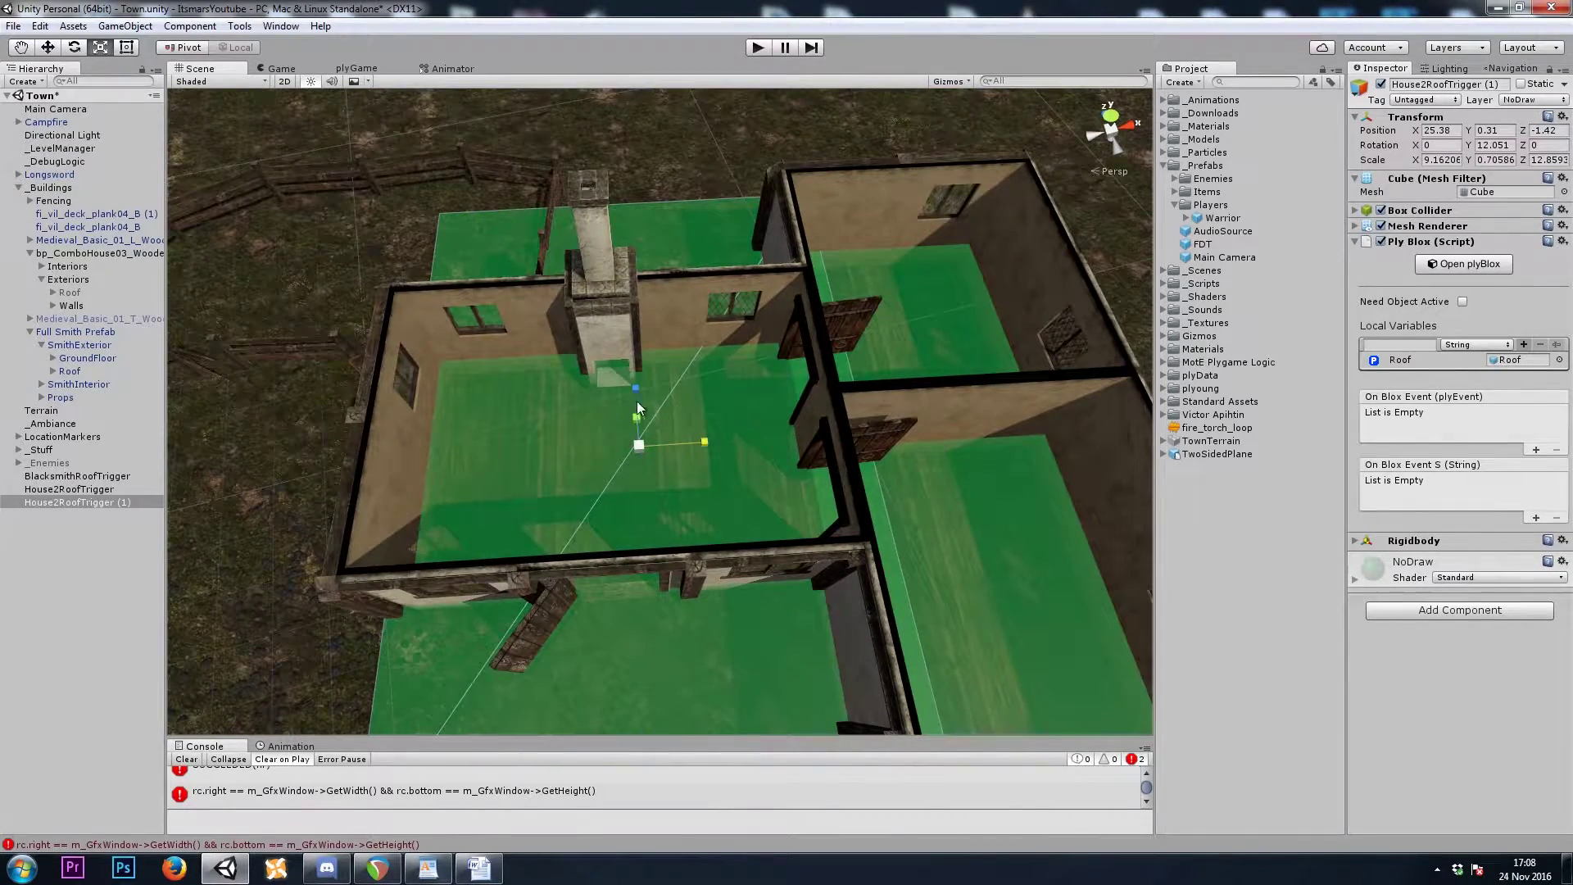
pyautogui.moveTo(637, 400); pyautogui.dragTo(673, 431)
pyautogui.press('w')
pyautogui.press('r')
pyautogui.press('w')
pyautogui.press('r')
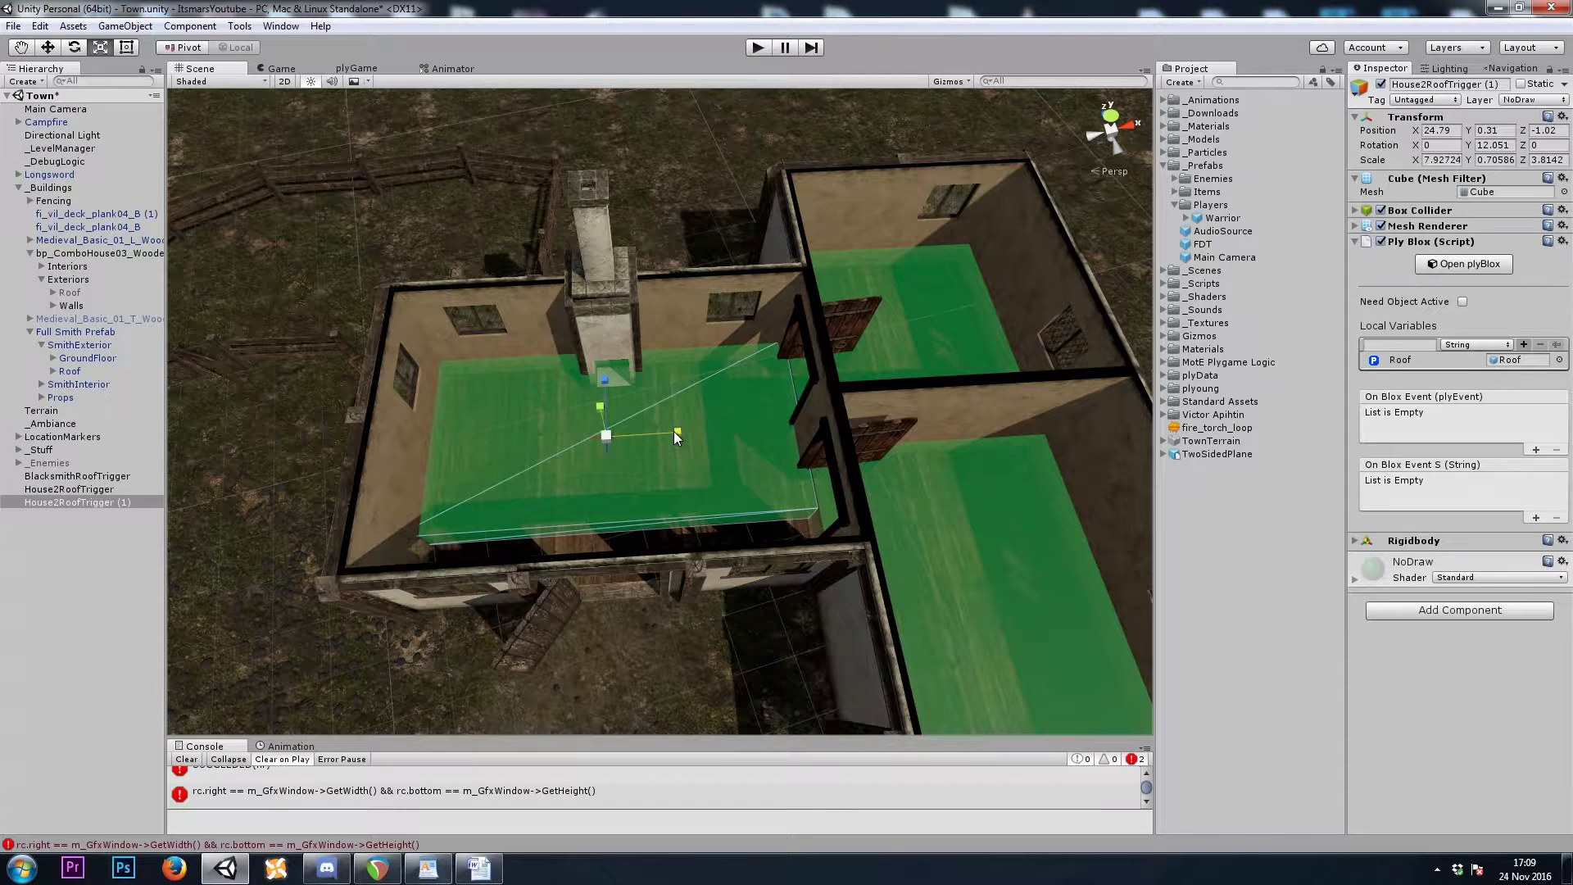
pyautogui.moveTo(606, 390); pyautogui.dragTo(607, 370)
pyautogui.press('w')
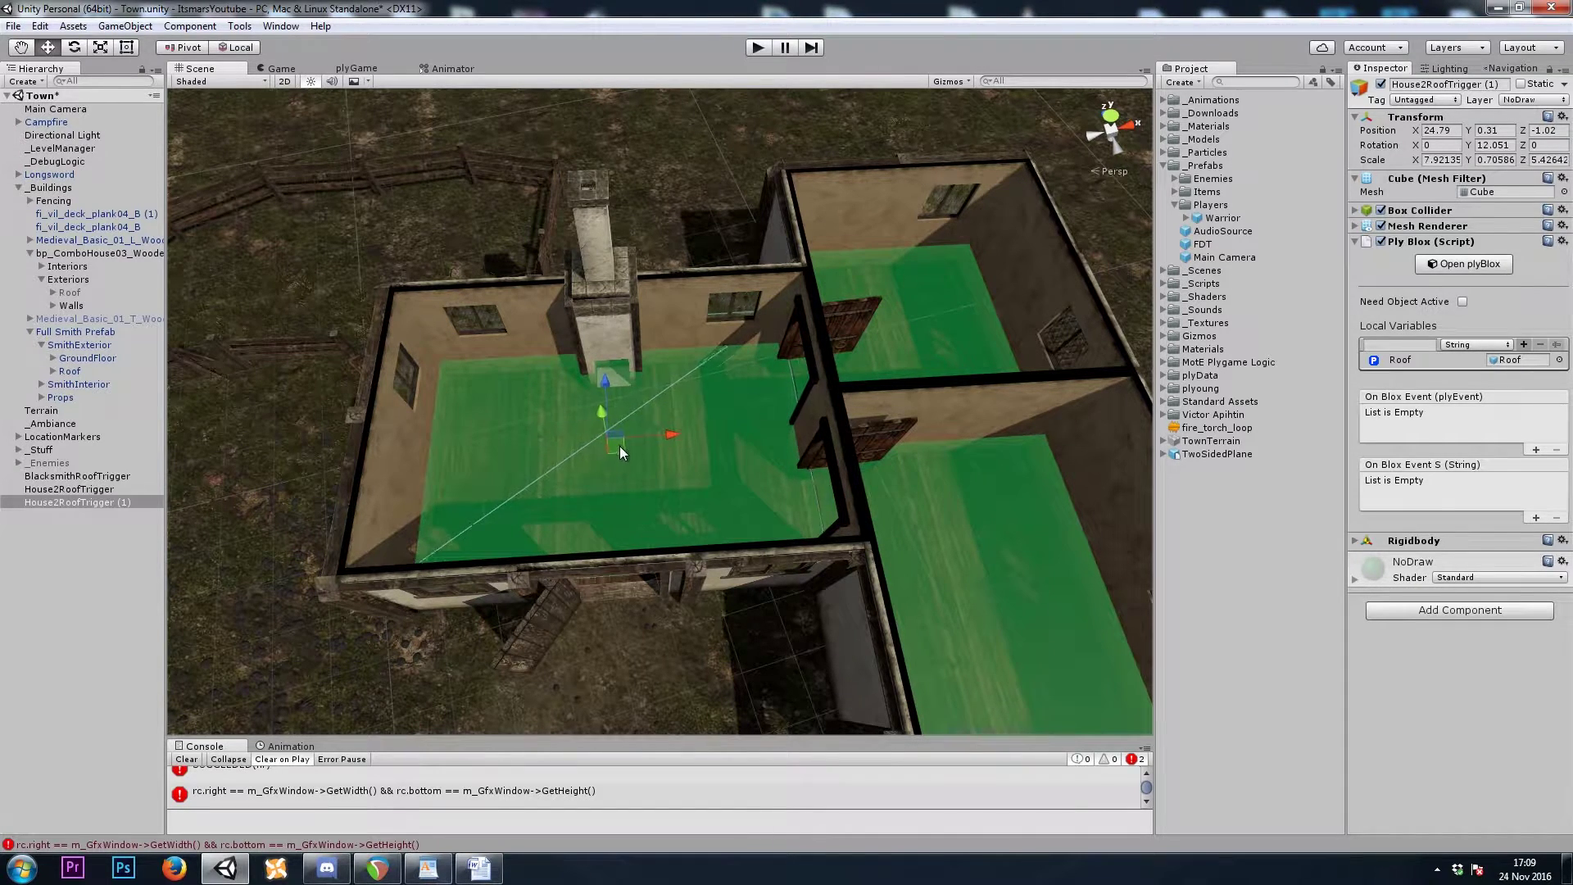
pyautogui.moveTo(619, 446); pyautogui.dragTo(778, 483)
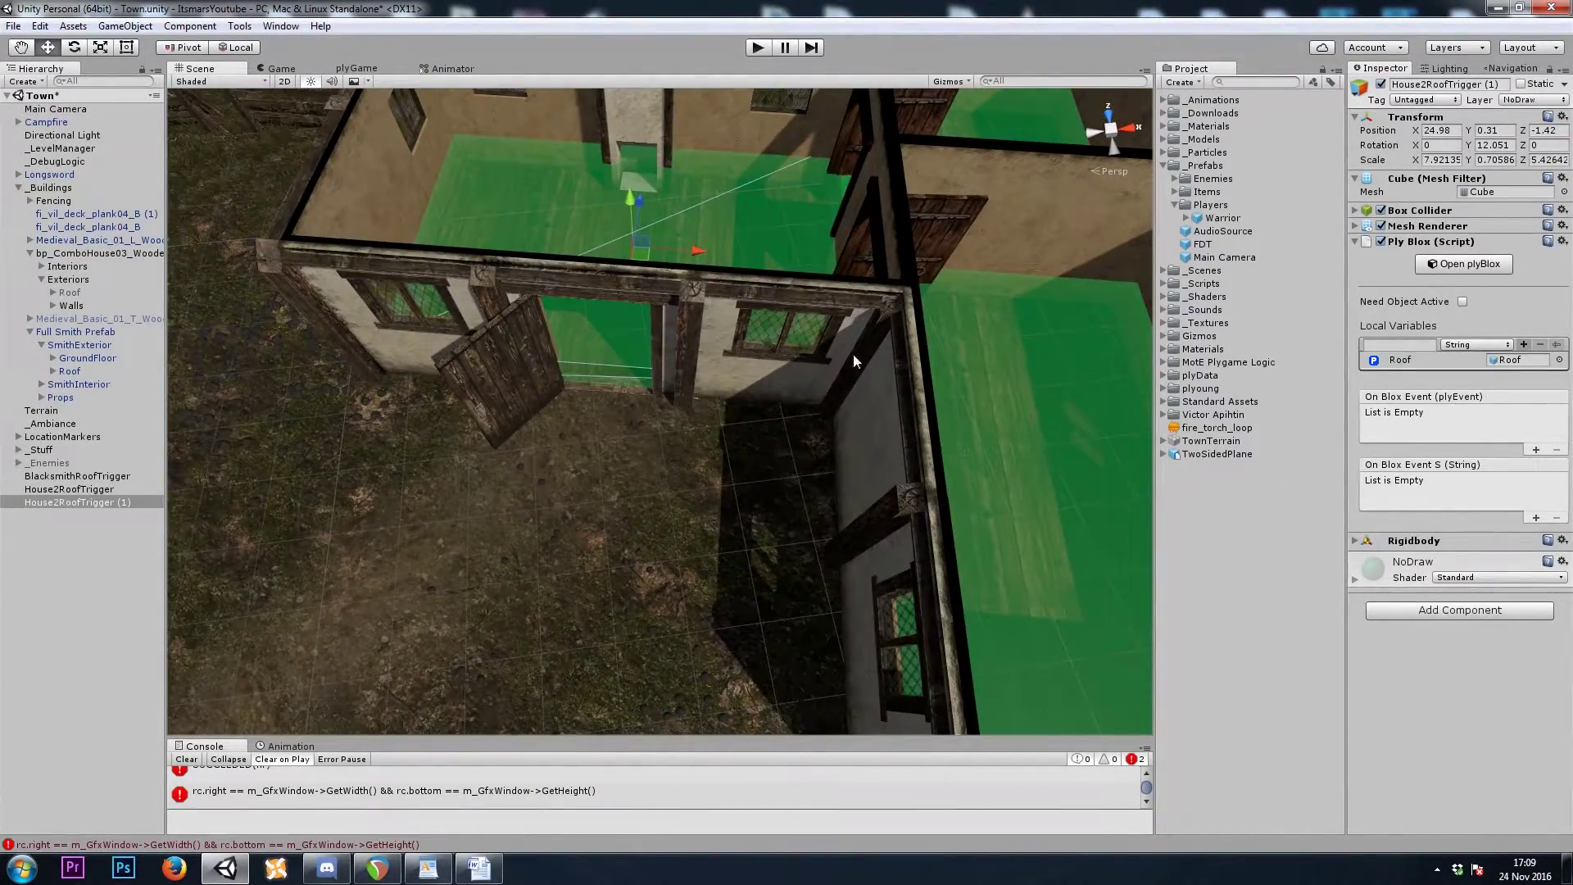
# - Fly through the house to check how the copied trigger fits the left room
pyautogui.moveTo(681, 492)
pyautogui.keyDown('alt'); pyautogui.mouseDown()
pyautogui.moveTo(729, 393)
pyautogui.moveTo(684, 473)
pyautogui.mouseUp(); pyautogui.keyUp('alt')
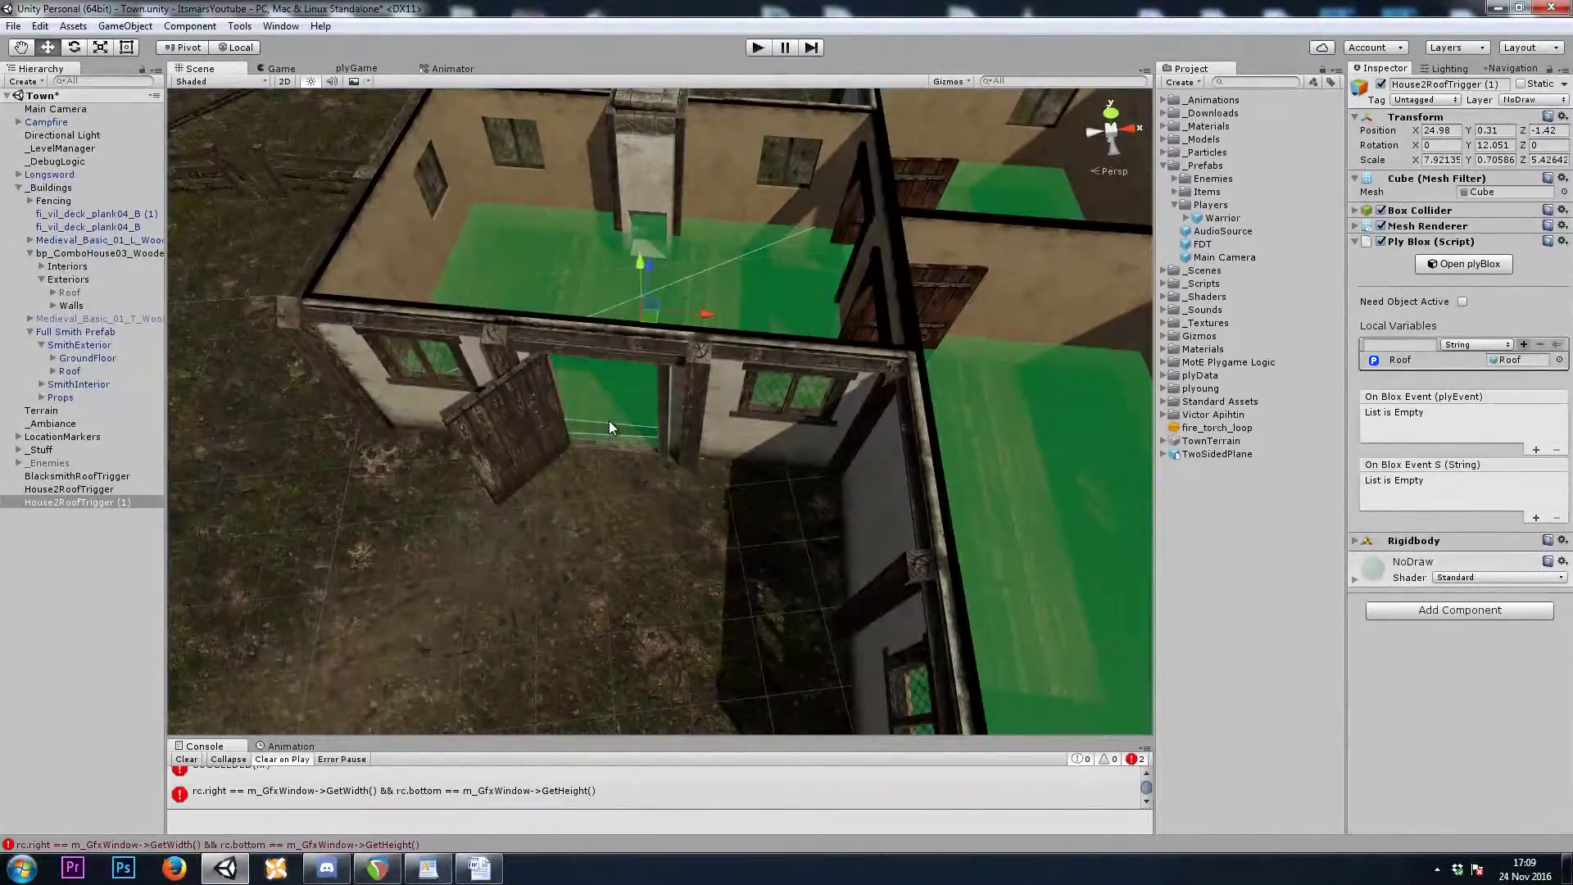
pyautogui.moveTo(608, 404); pyautogui.dragTo(648, 308, button='right')
pyautogui.press('w')
pyautogui.press('w')
pyautogui.keyDown('alt'); pyautogui.moveTo(648, 308); pyautogui.dragTo(685, 301); pyautogui.keyUp('alt')
pyautogui.scroll(-3, 685, 301)
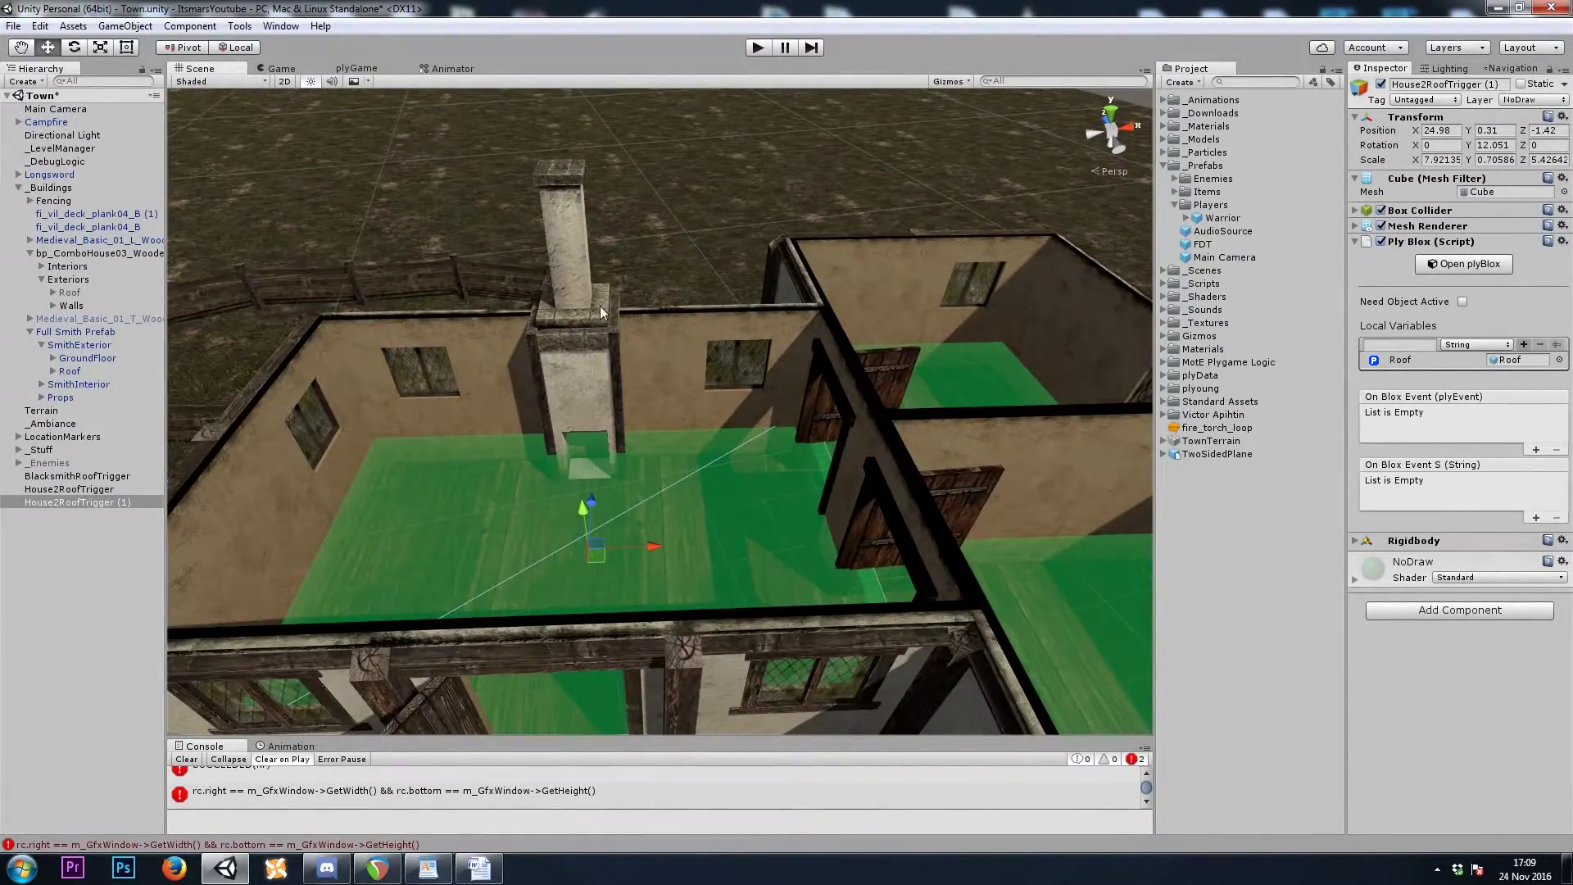
pyautogui.moveTo(615, 434); pyautogui.dragTo(624, 513, button='right')
pyautogui.press('w')
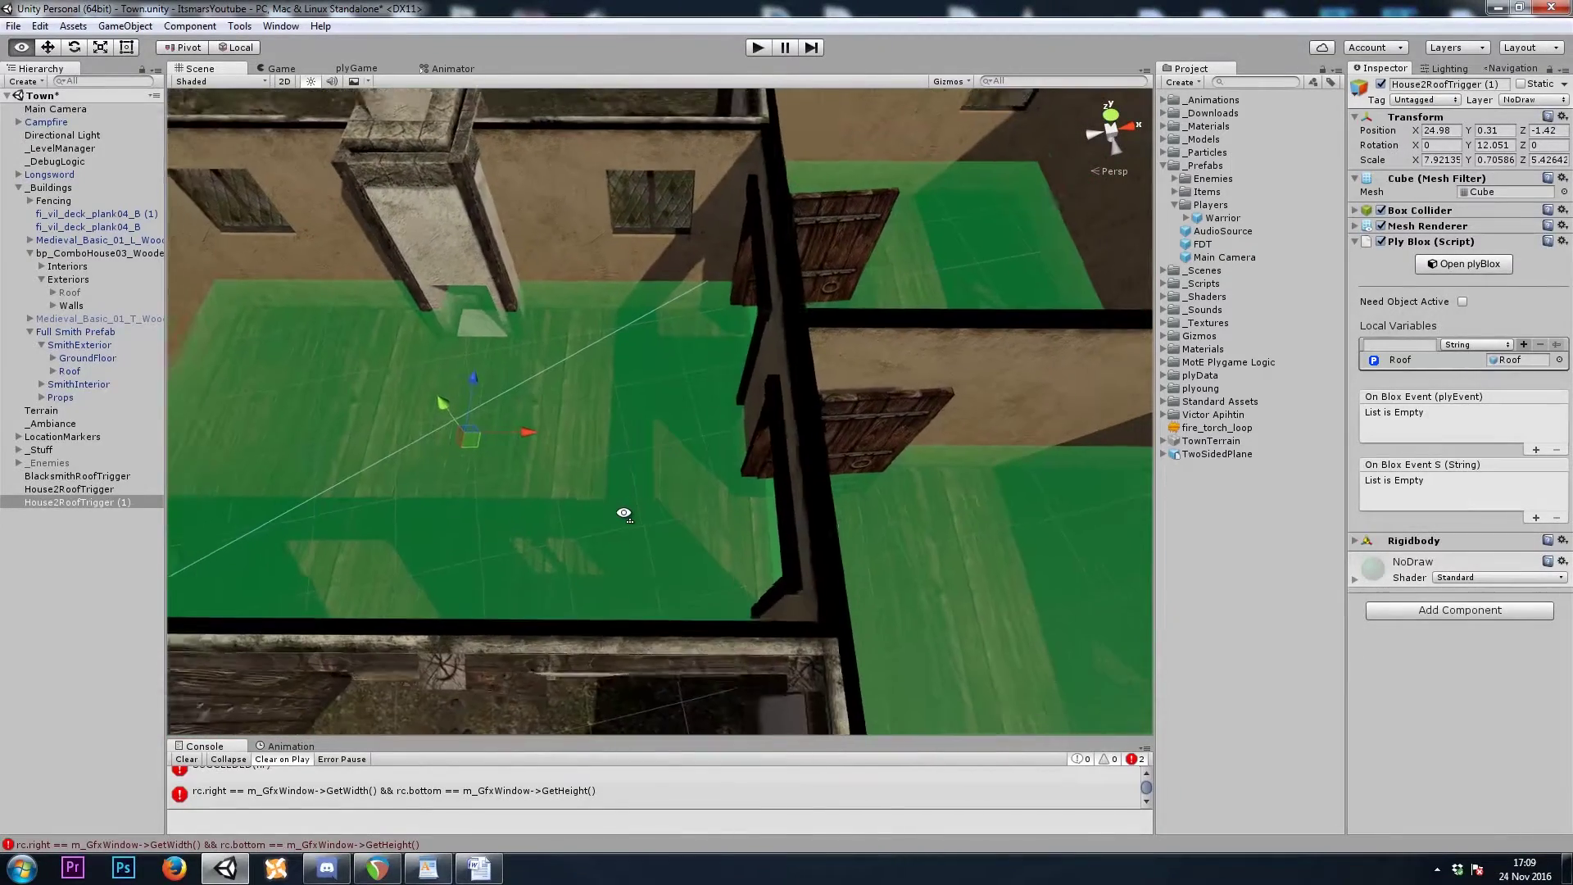
pyautogui.keyDown('alt'); pyautogui.moveTo(623, 513); pyautogui.dragTo(870, 211); pyautogui.keyUp('alt')
pyautogui.keyDown('alt'); pyautogui.moveTo(662, 528); pyautogui.dragTo(799, 574); pyautogui.keyUp('alt')
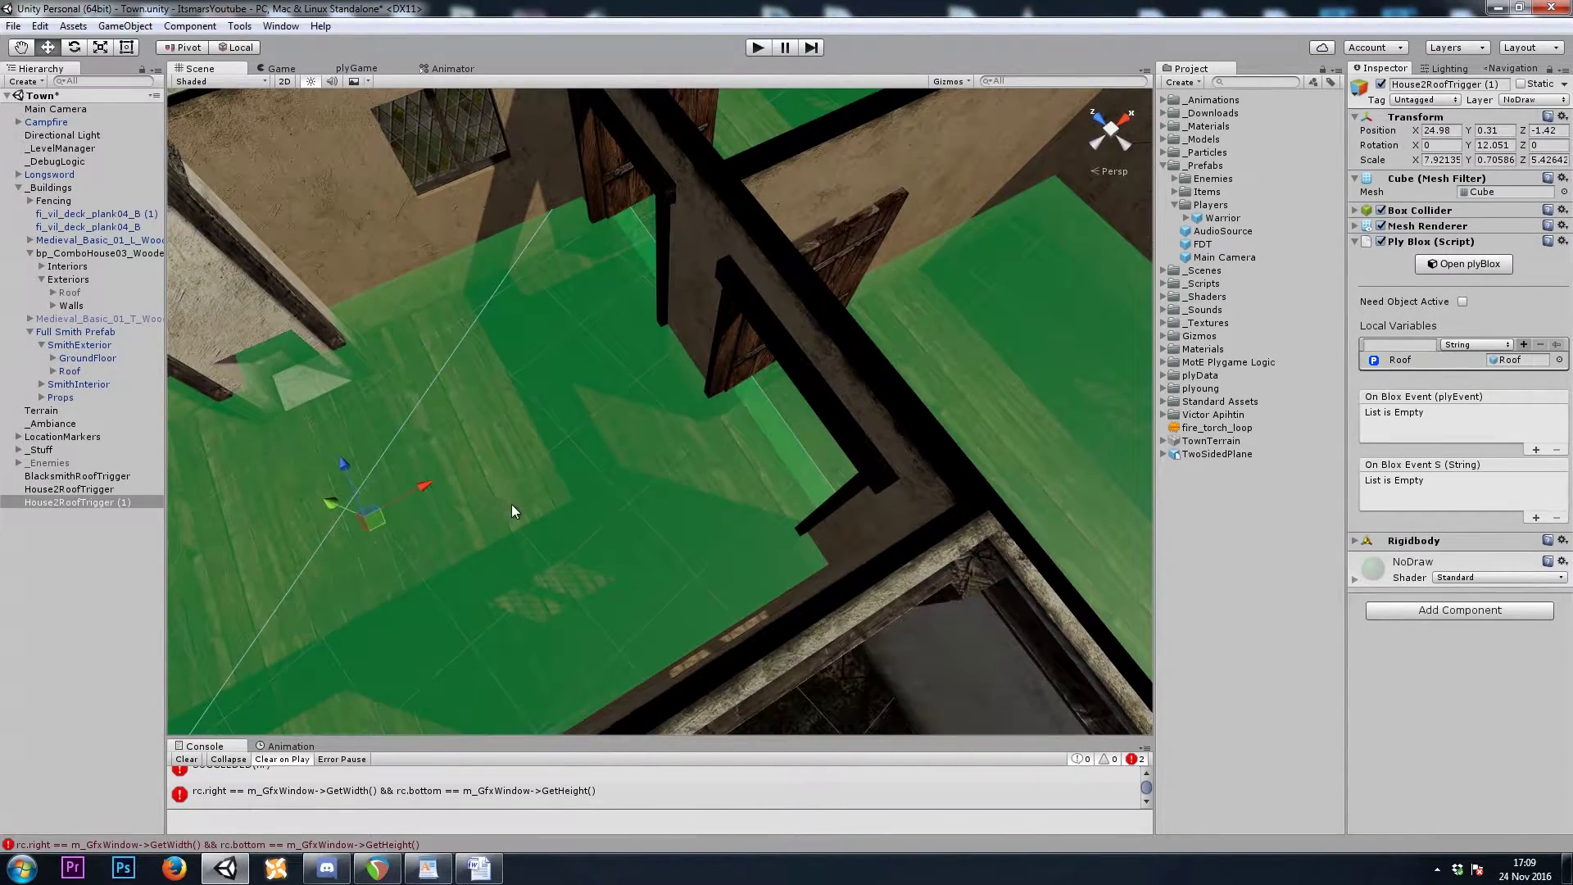
pyautogui.click(449, 369)
pyautogui.click(656, 506)
pyautogui.click(472, 501)
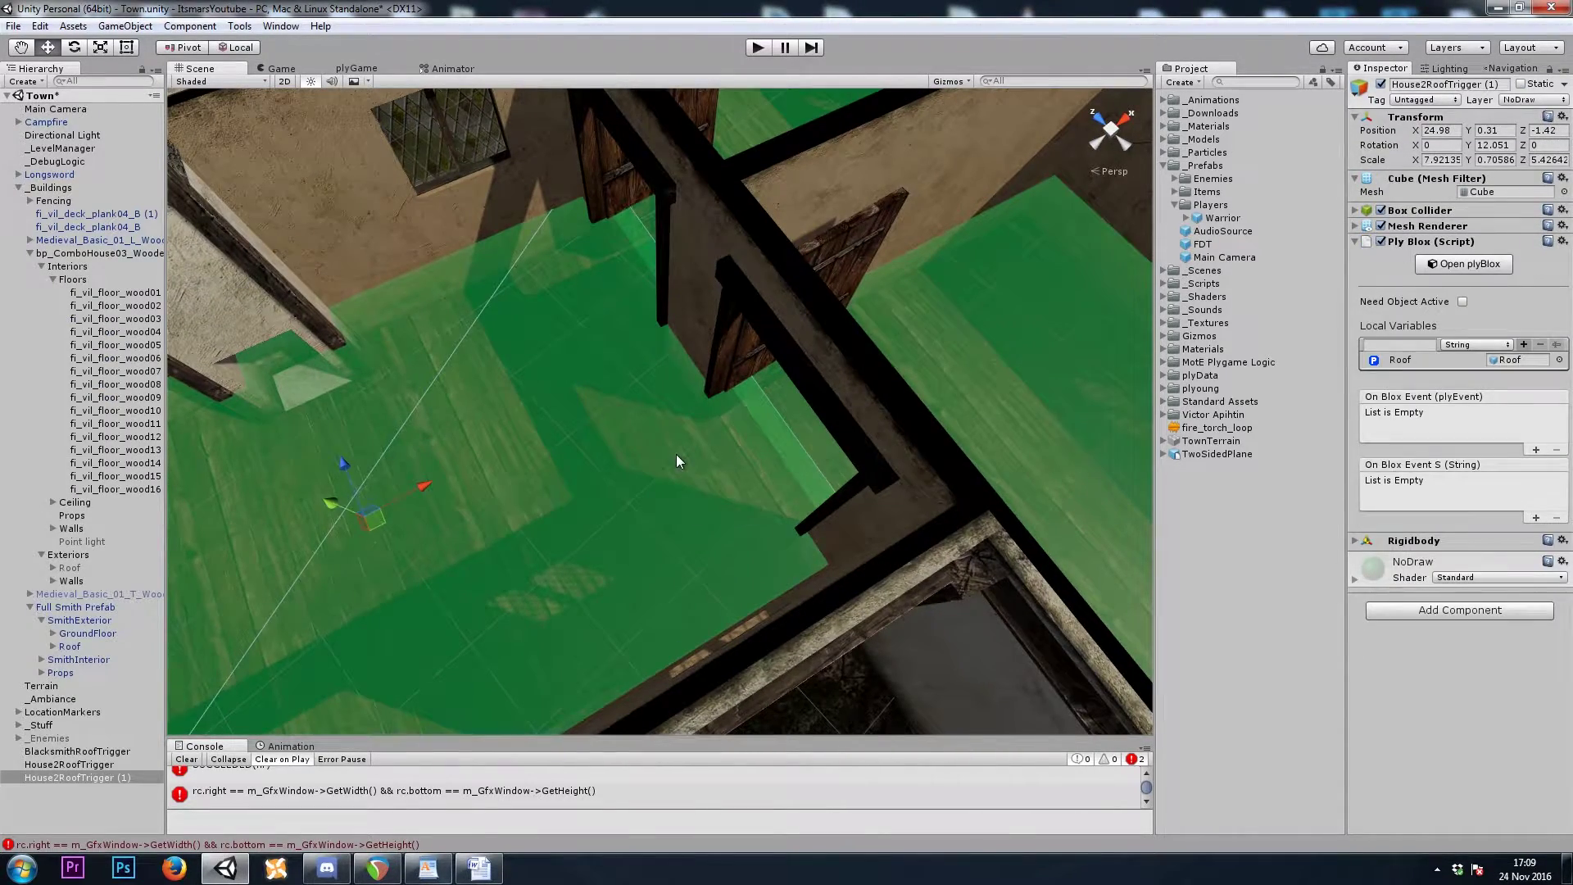
# - Compare it with the original trigger in the other wing, then deselect the trigger box
pyautogui.keyDown('alt'); pyautogui.moveTo(638, 452); pyautogui.dragTo(360, 440); pyautogui.keyUp('alt')
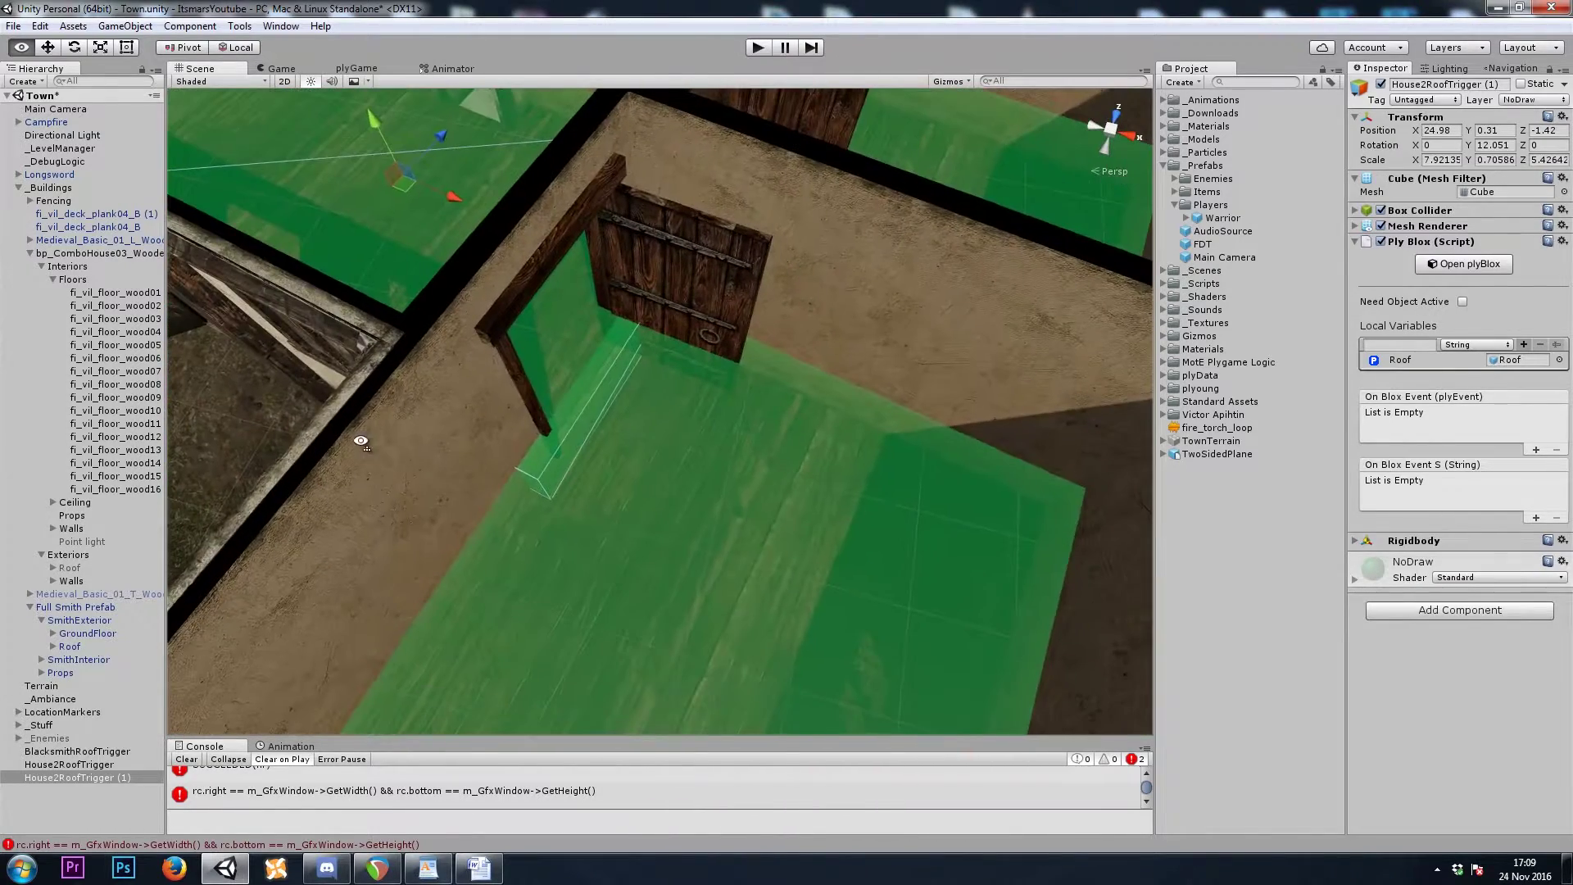
pyautogui.click(762, 485)
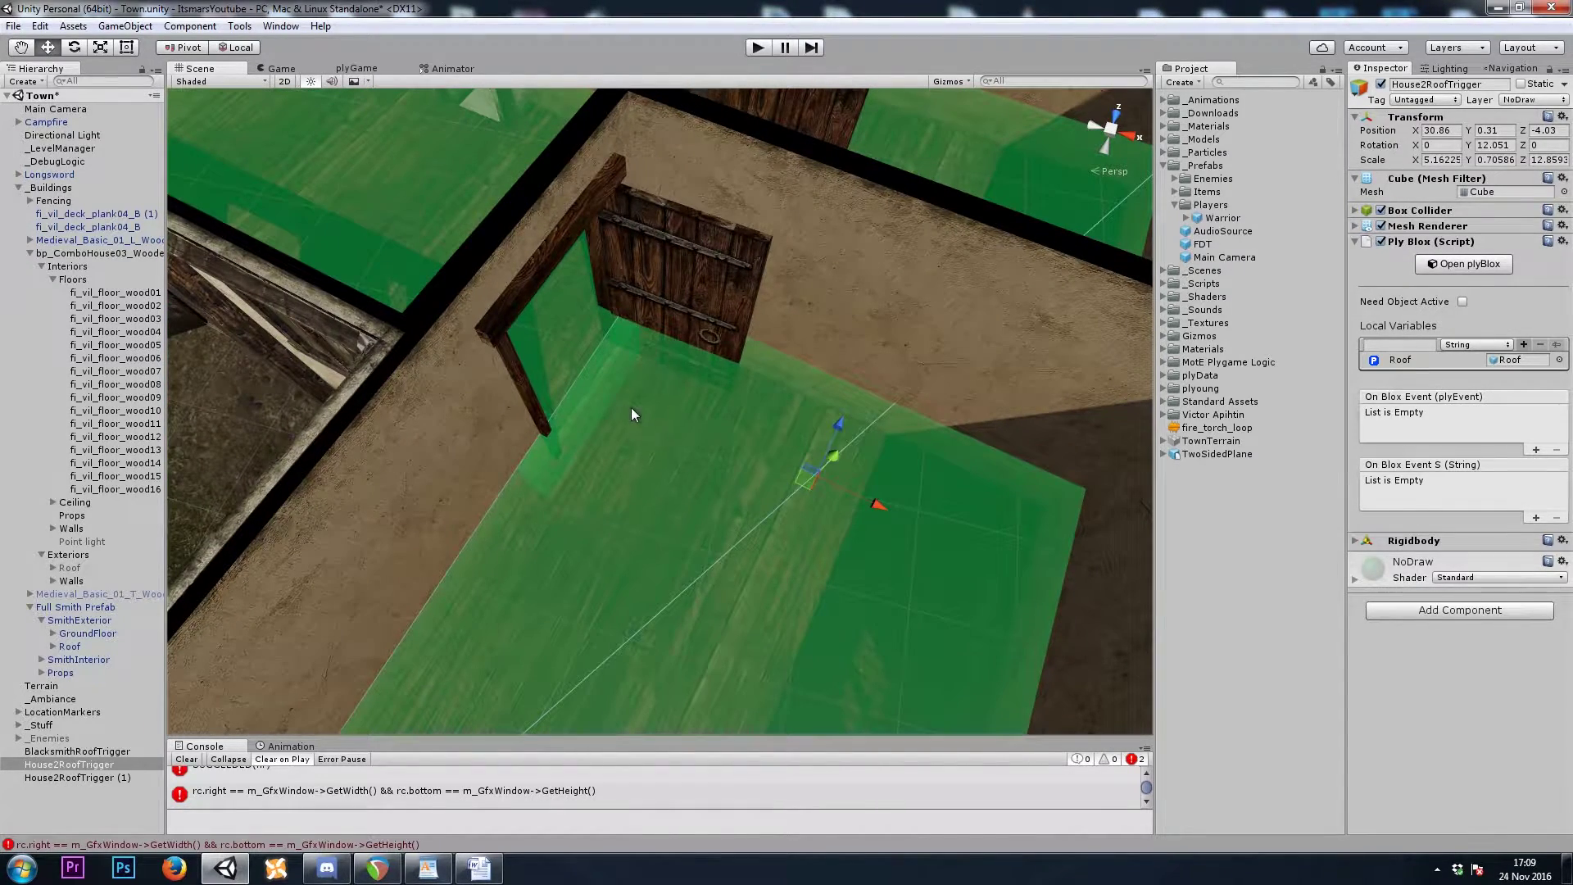
pyautogui.moveTo(643, 456); pyautogui.dragTo(711, 507, button='right')
pyautogui.press('s')
pyautogui.moveTo(679, 373)
pyautogui.mouseDown(button='right')
pyautogui.moveTo(730, 404)
pyautogui.moveTo(697, 387)
pyautogui.mouseUp(button='right')
pyautogui.press('s')
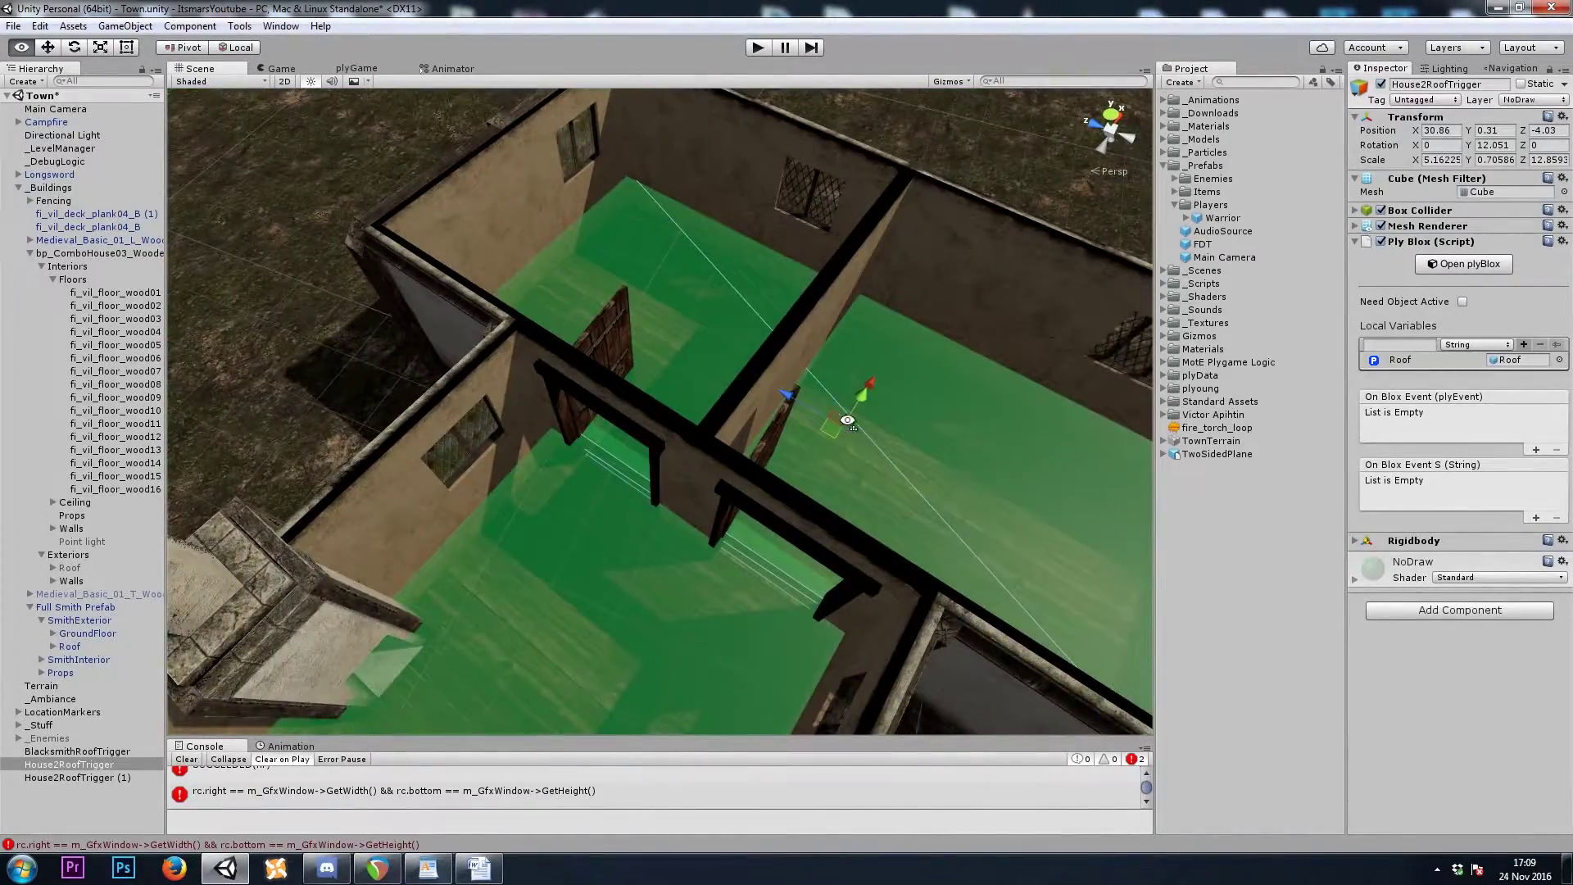
pyautogui.keyDown('alt'); pyautogui.moveTo(848, 420); pyautogui.dragTo(598, 426); pyautogui.keyUp('alt')
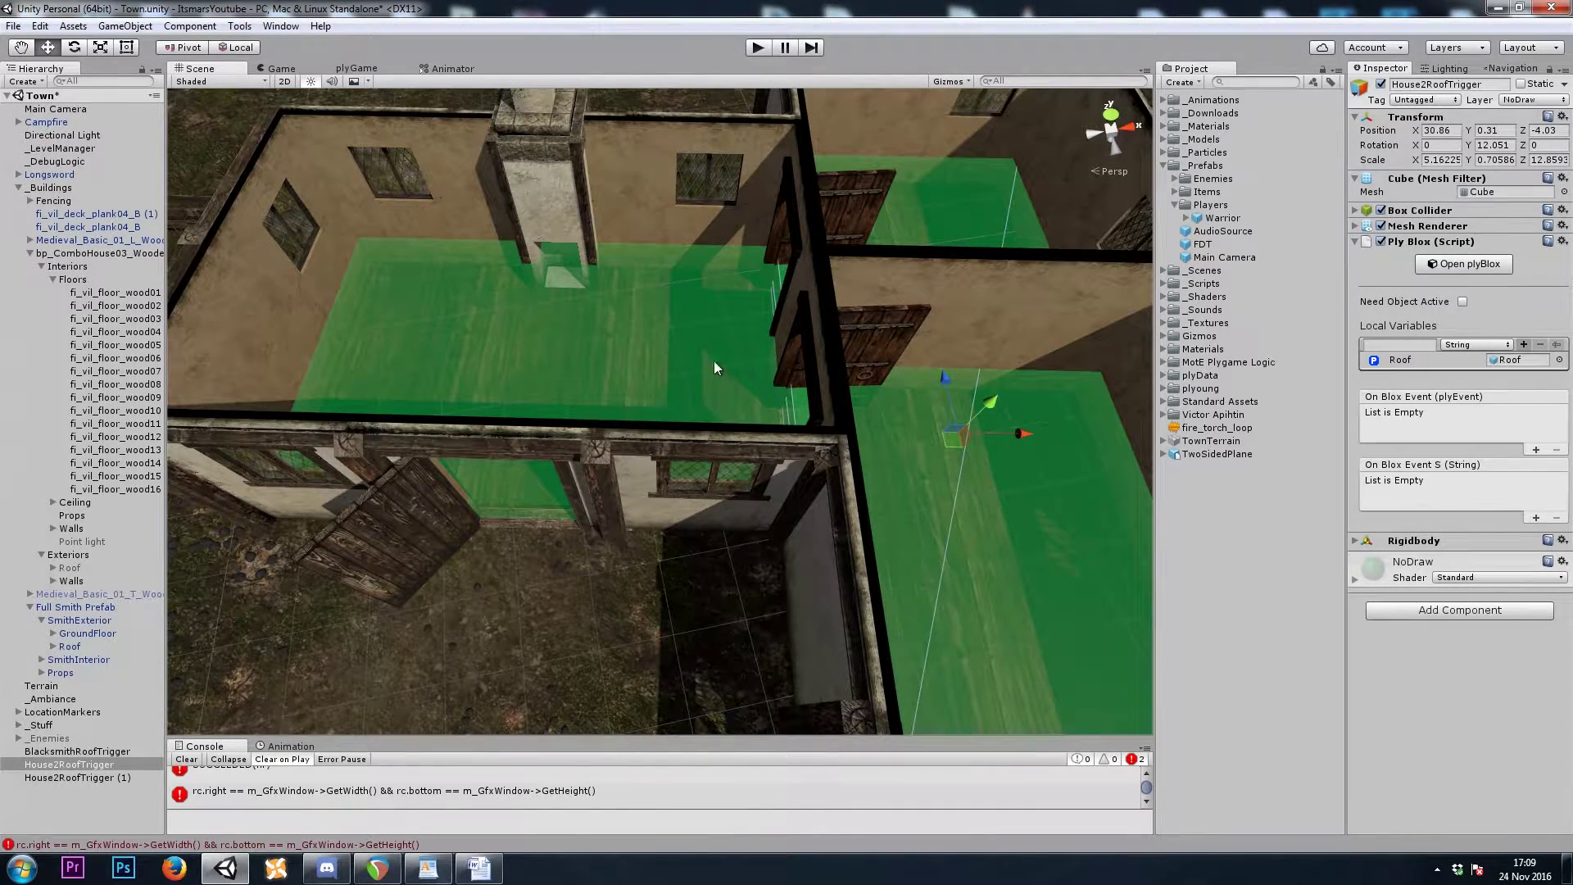
pyautogui.click(660, 372)
pyautogui.click(78, 776)
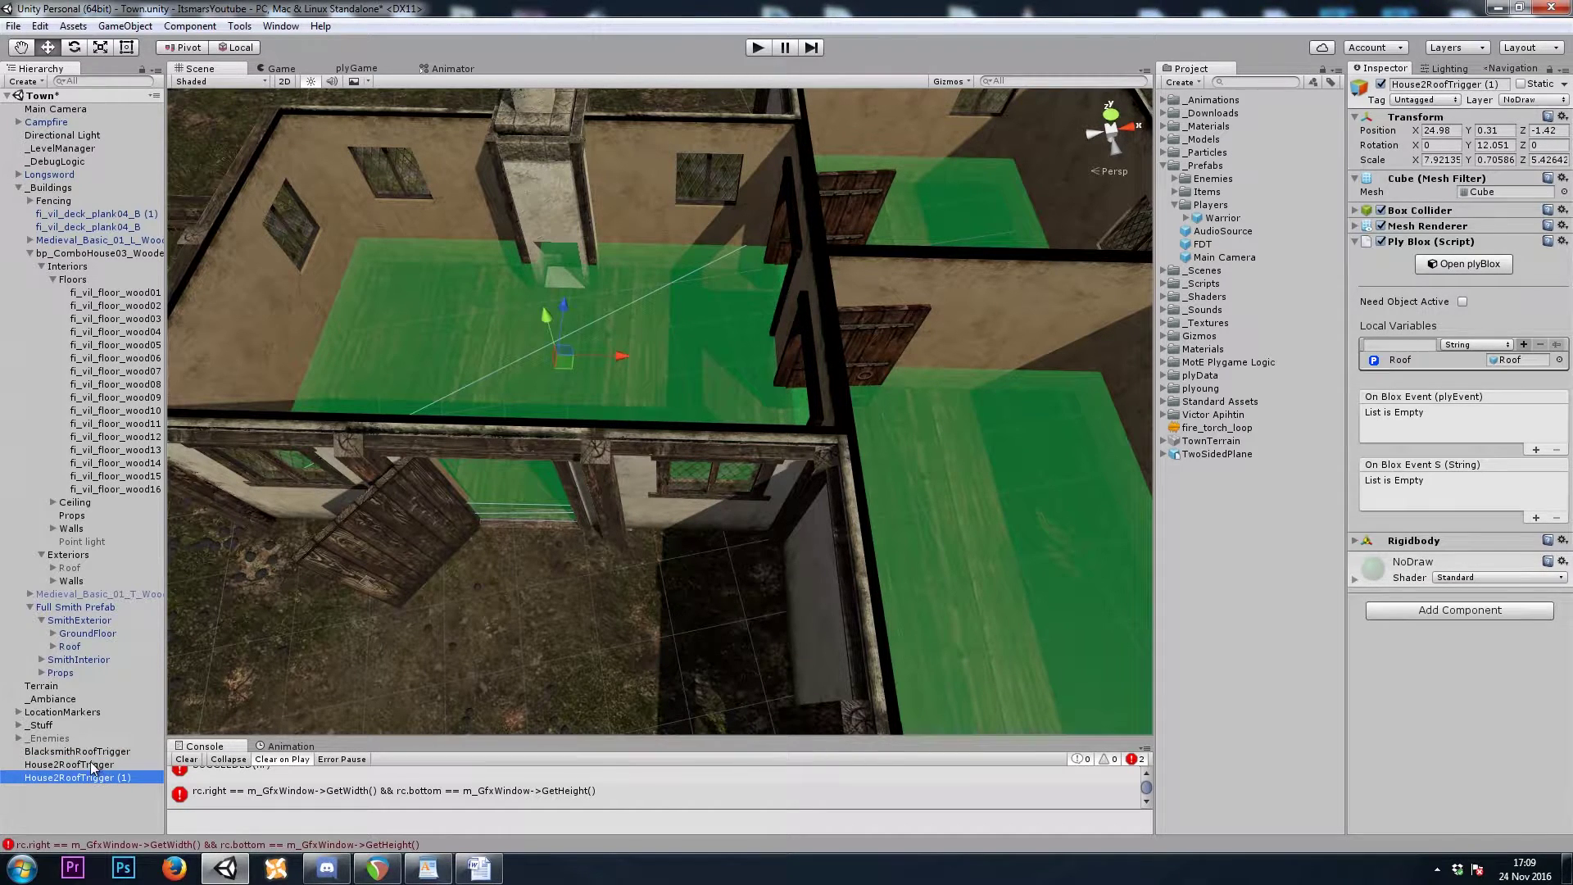
pyautogui.click(67, 798)
# - Create an empty GameObject named House2RoofTrigger in the Hierarchy
pyautogui.rightClick(74, 805)
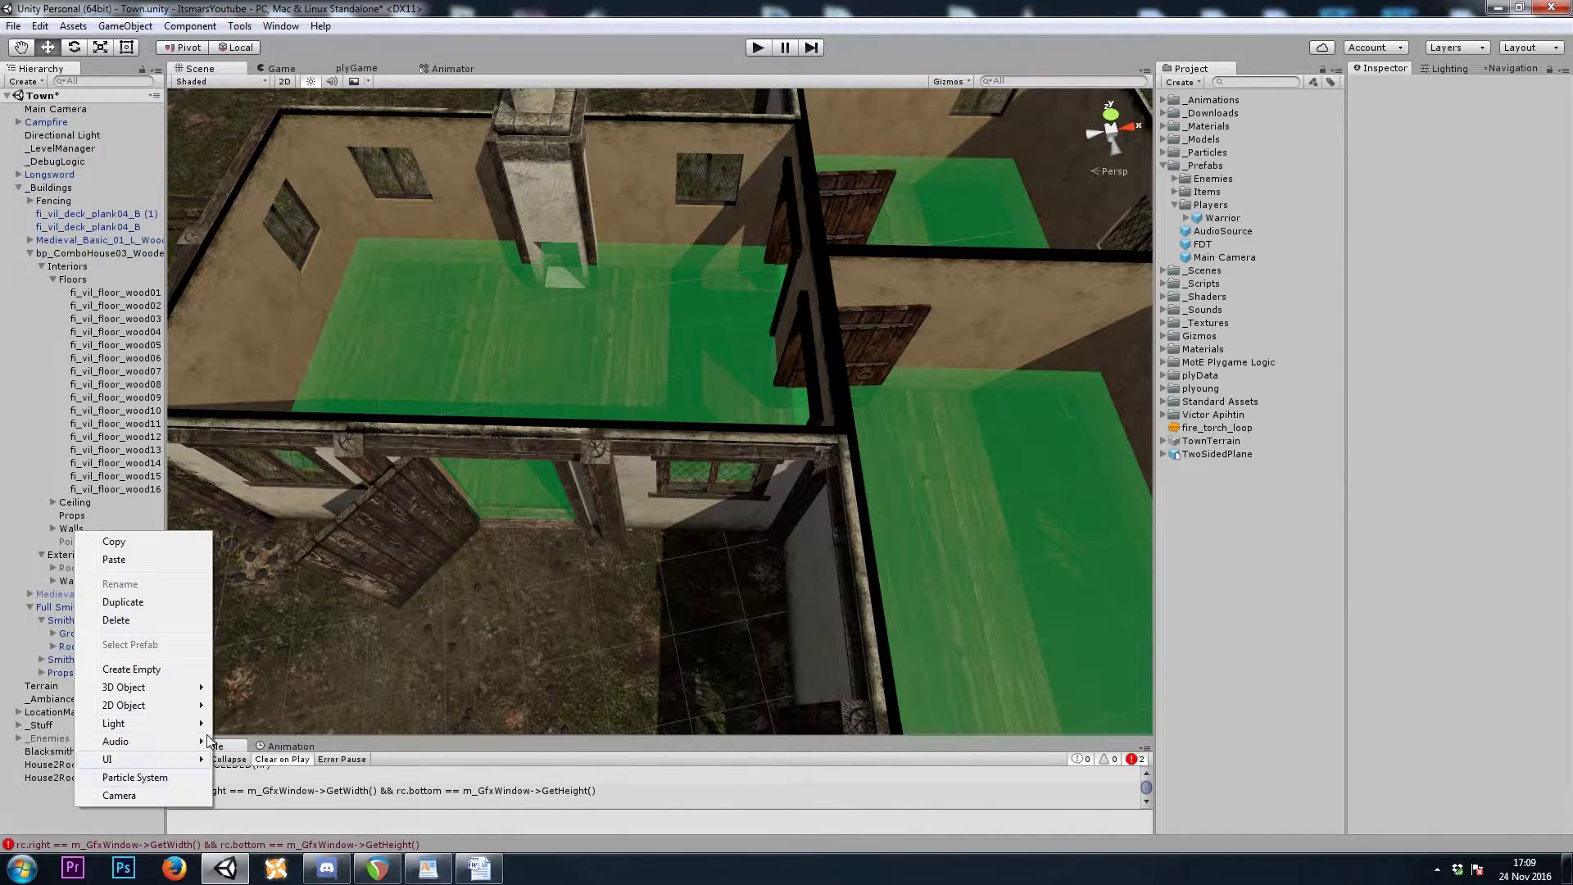
pyautogui.click(143, 670)
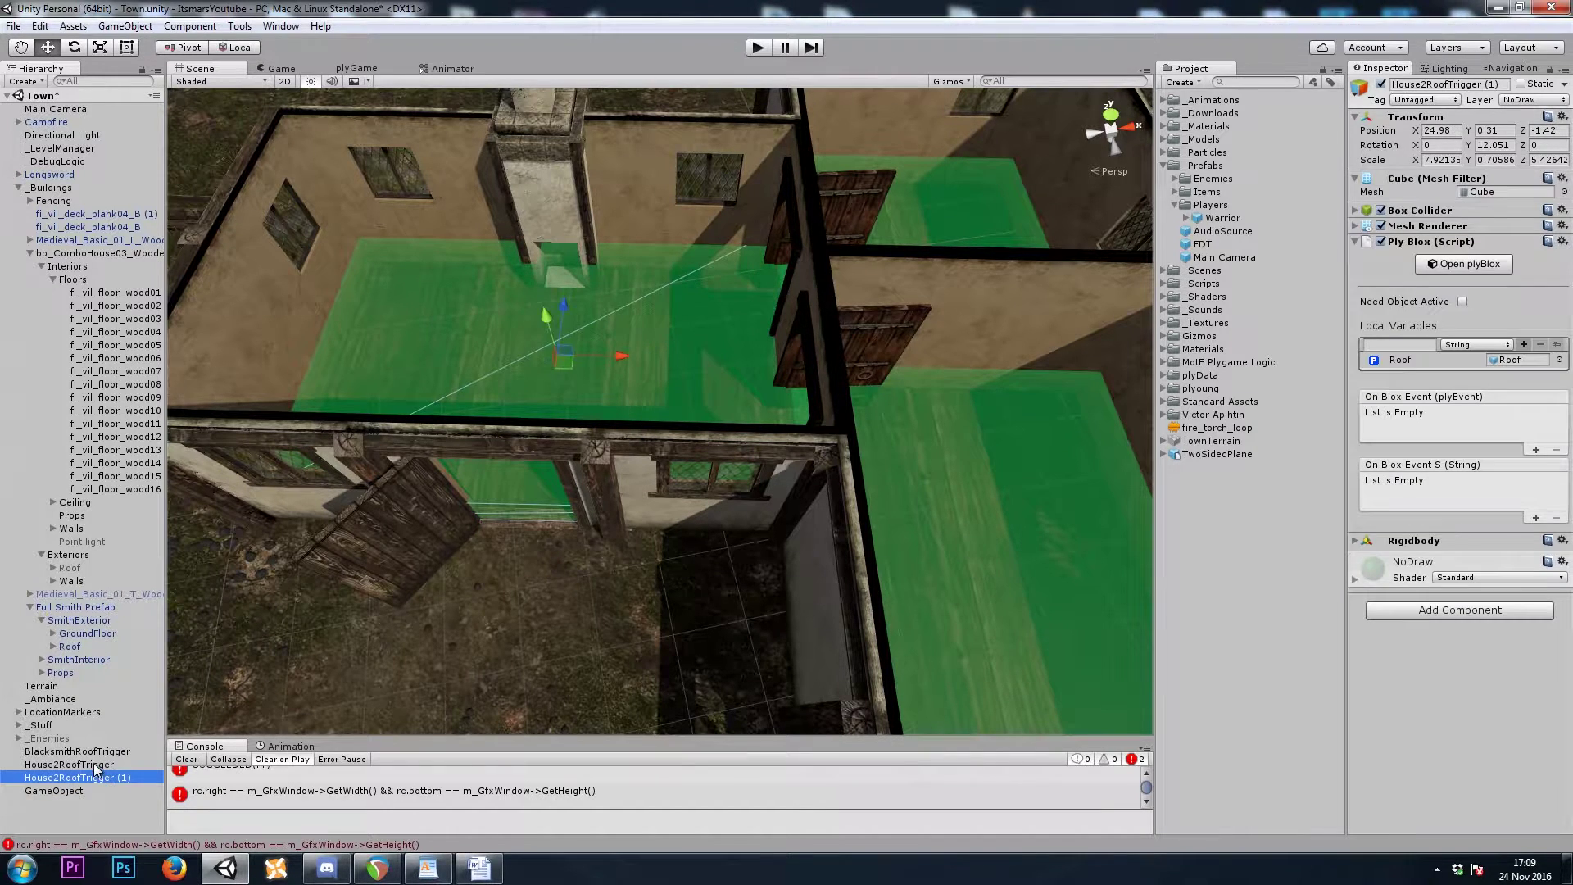
pyautogui.click(96, 765)
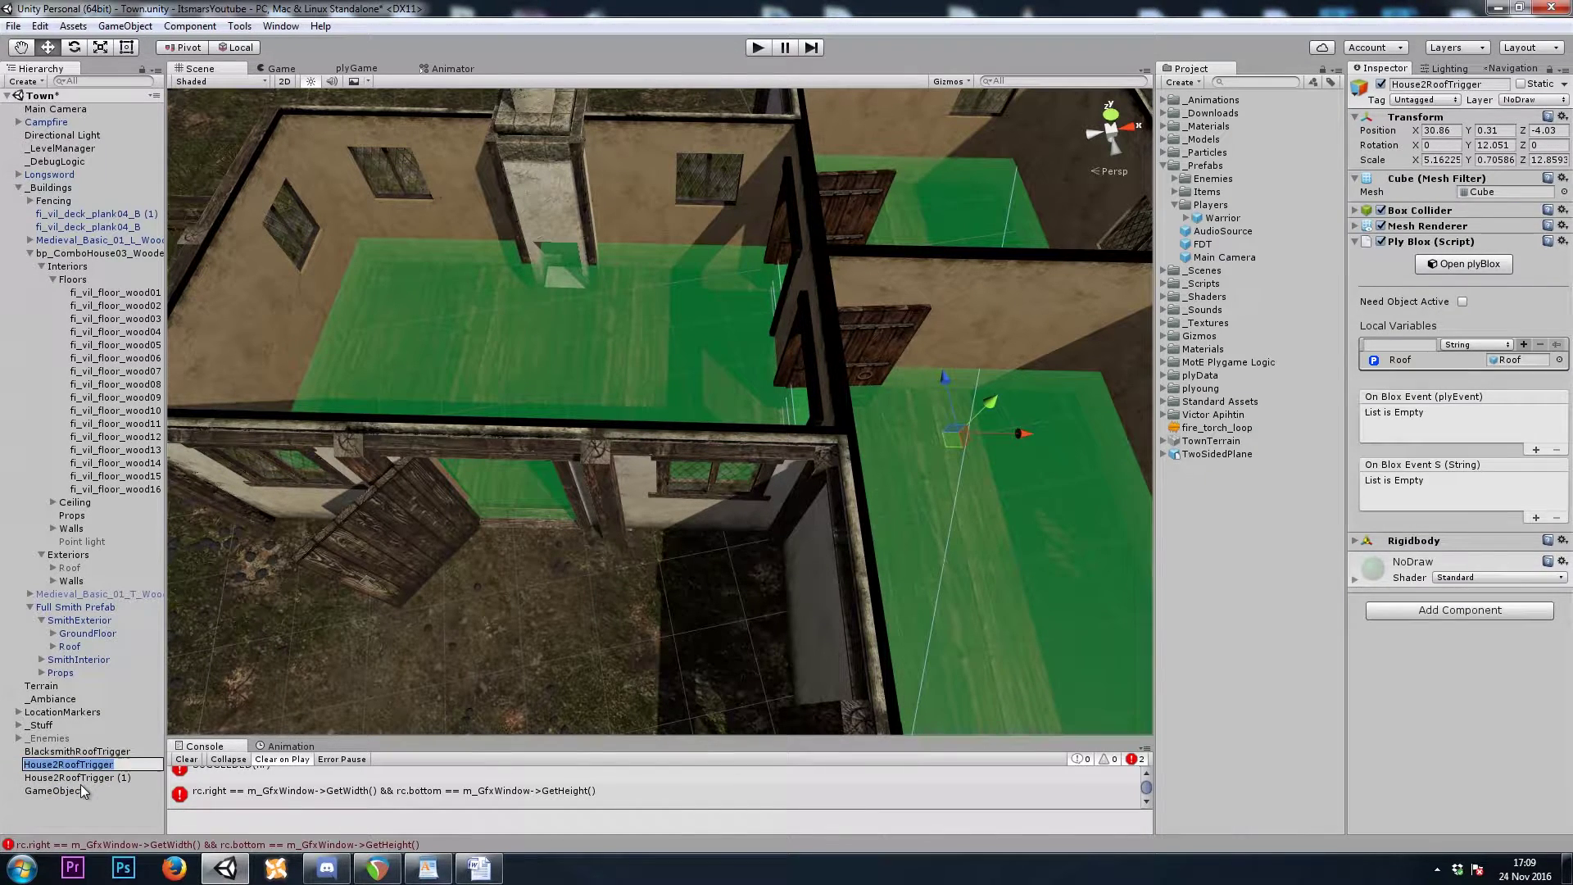
pyautogui.click(76, 788)
pyautogui.press('F2')
pyautogui.write('House2RoofTrigger')
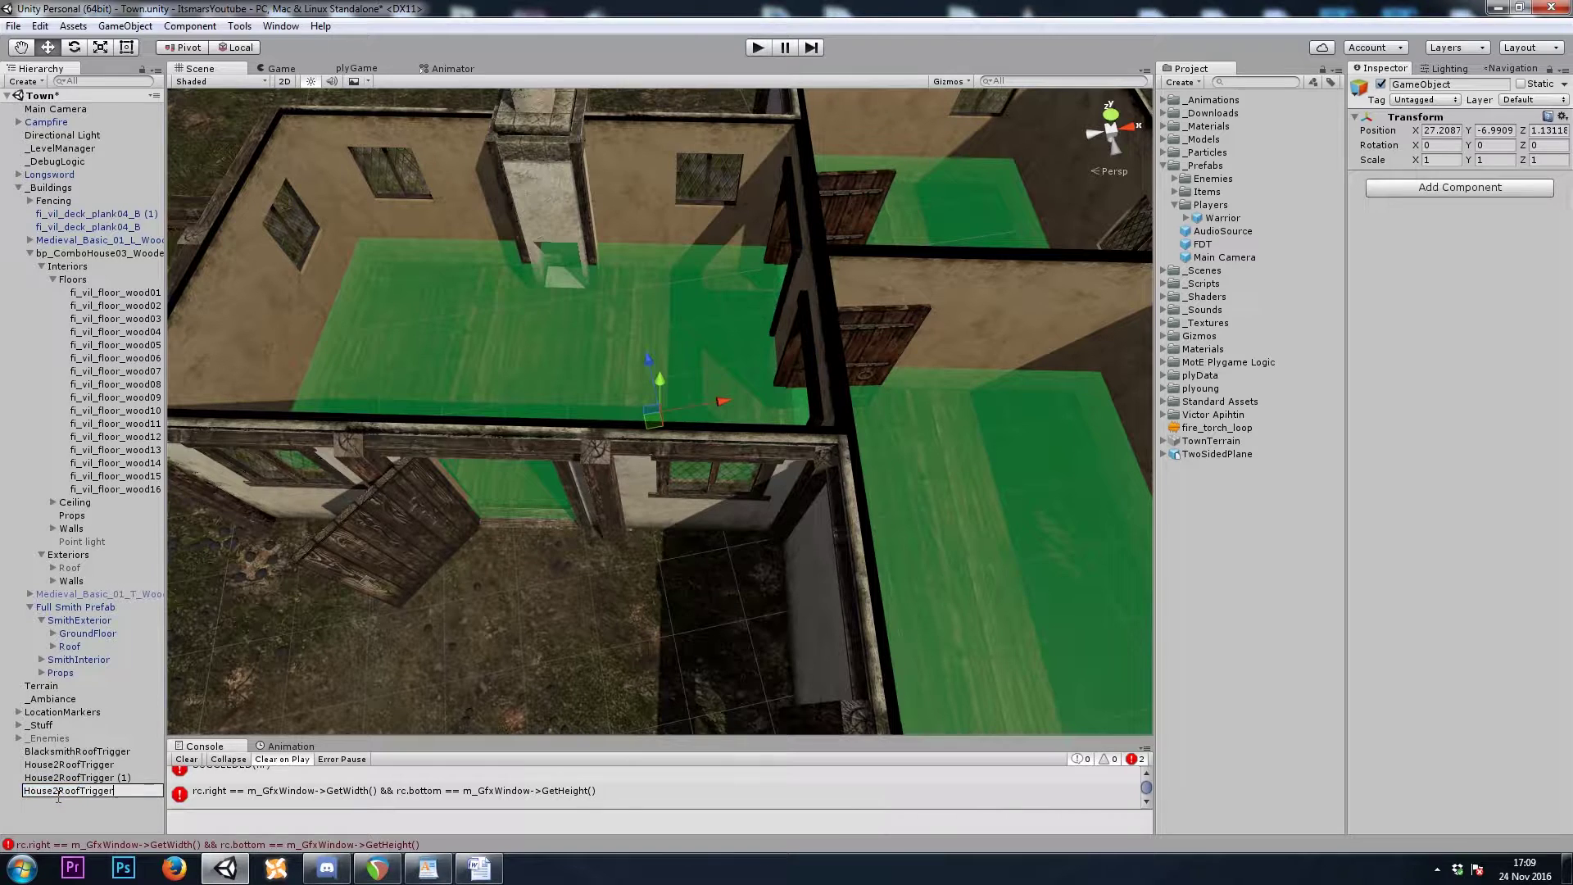
pyautogui.press('Return')
# - Parent both trigger boxes under House2RoofTrigger and rename them Area1 and Area2
pyautogui.click(101, 765)
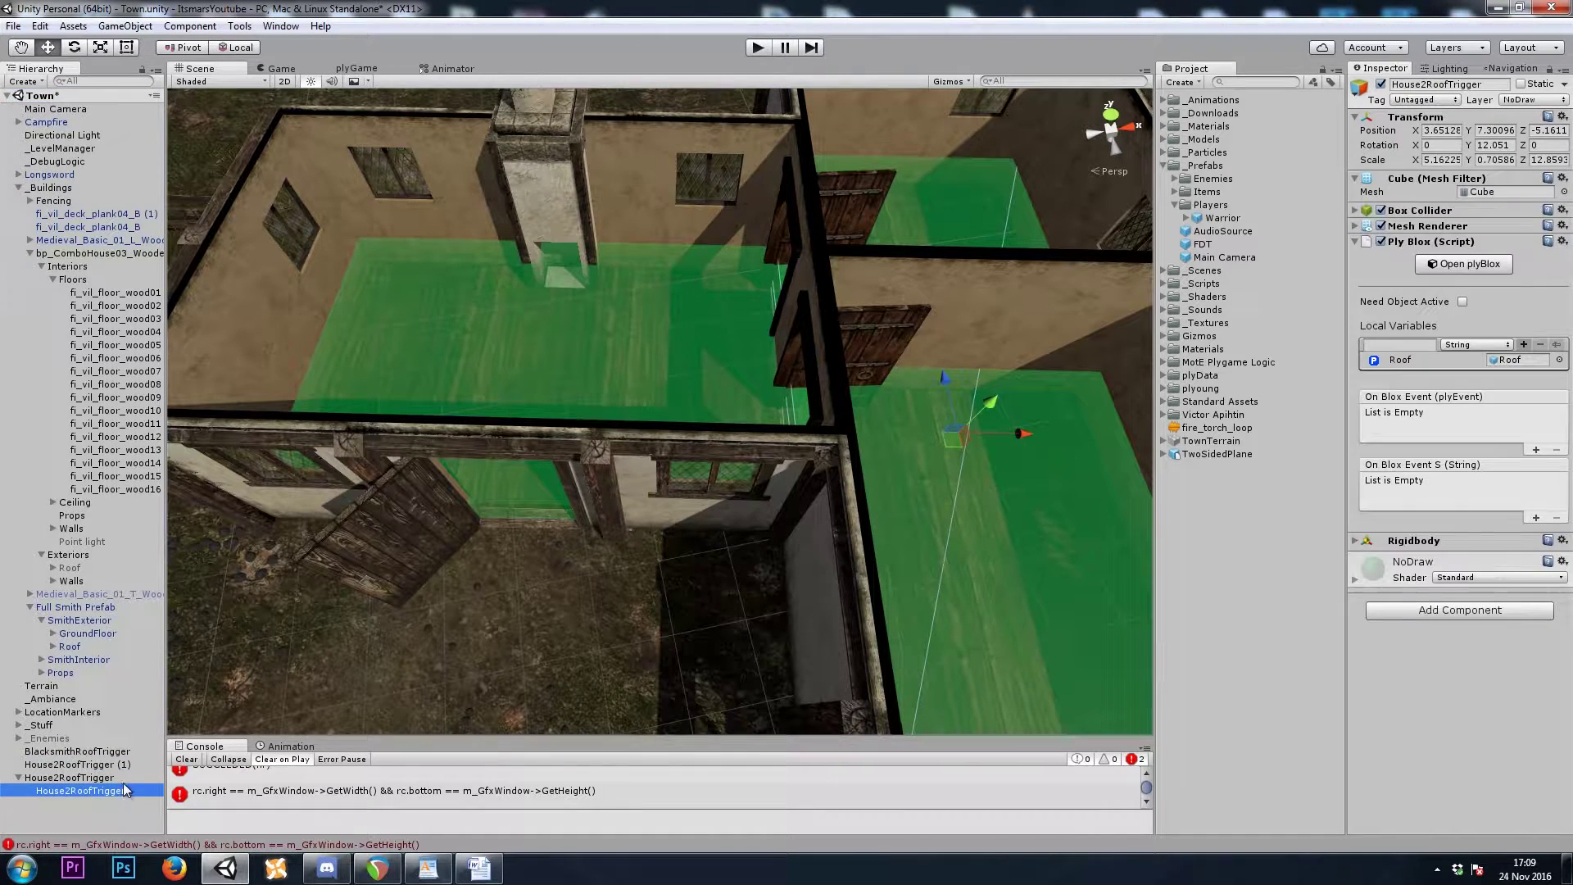
pyautogui.moveTo(110, 765); pyautogui.dragTo(114, 793)
pyautogui.press('F2')
pyautogui.write('Are')
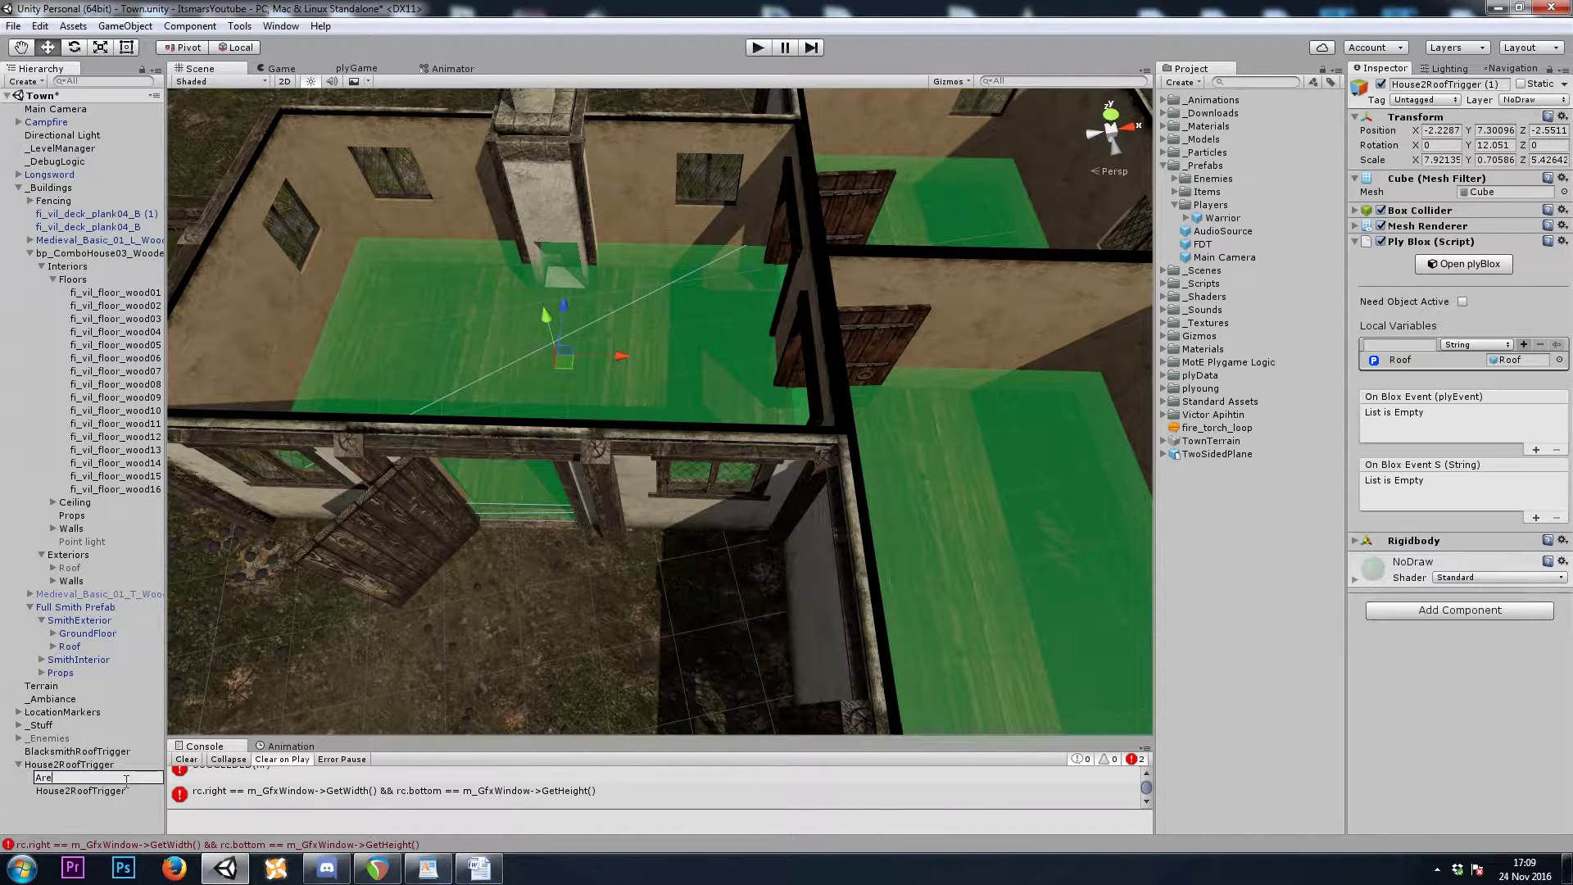
pyautogui.write('a1')
pyautogui.click(127, 790)
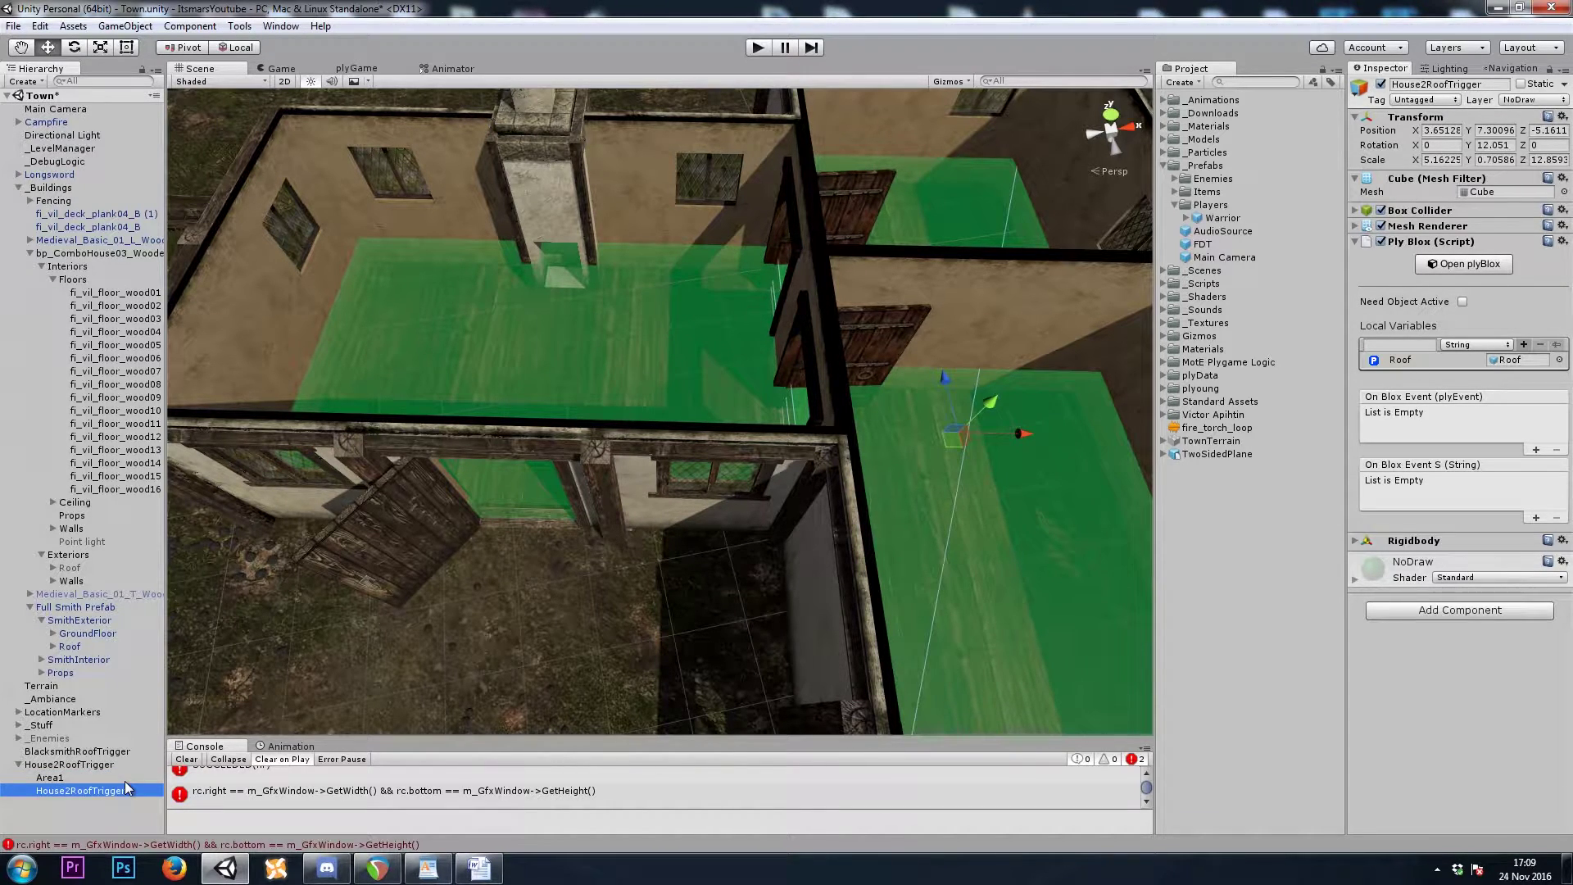
pyautogui.press('F2')
pyautogui.write('Area2')
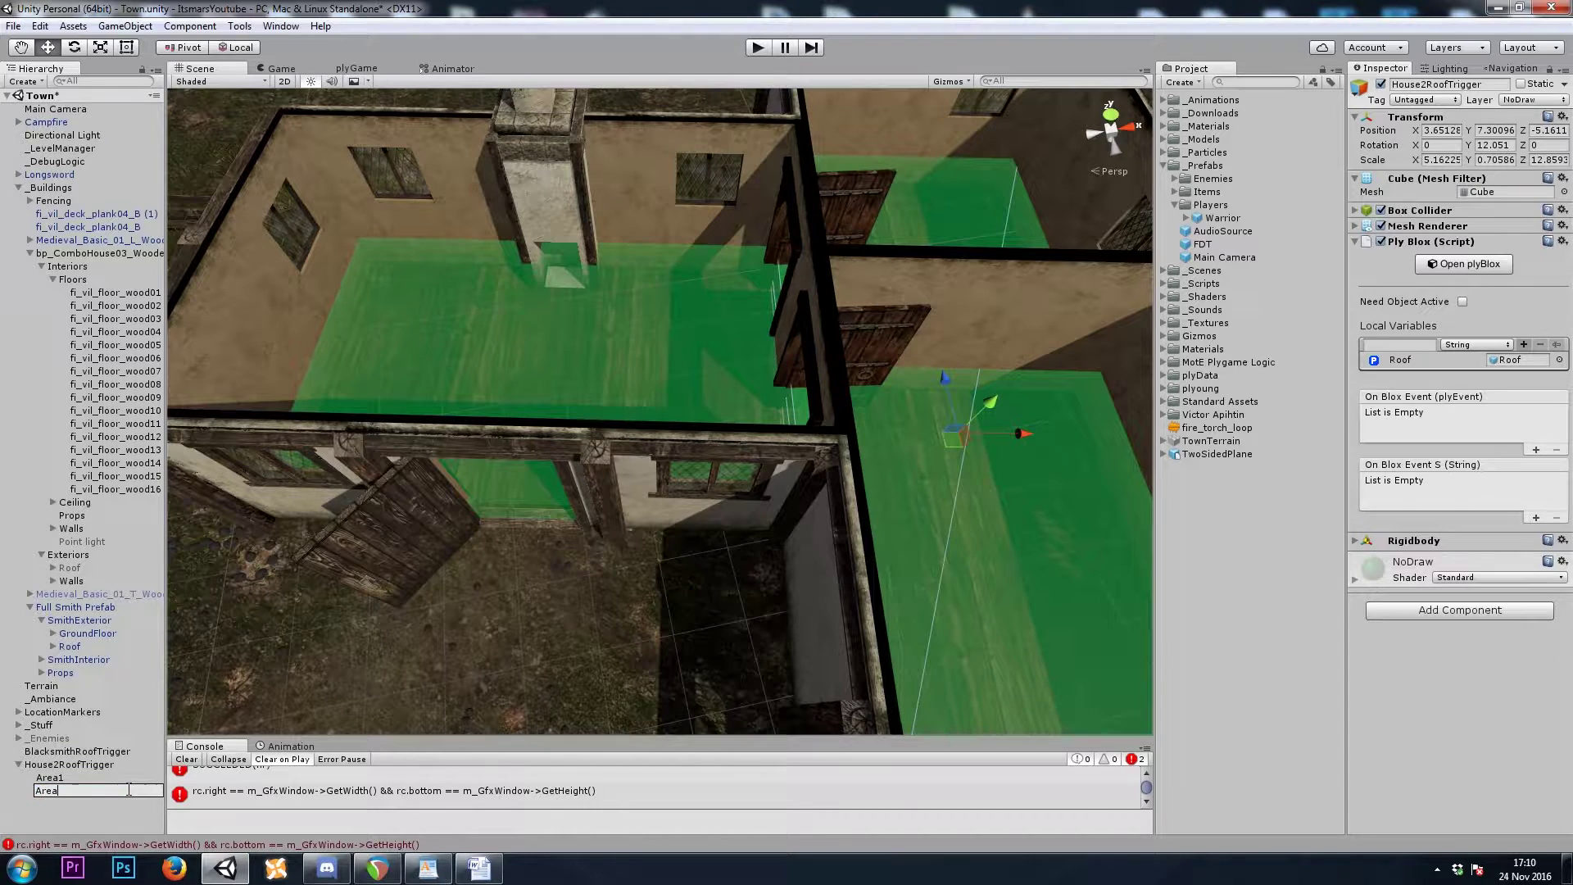
pyautogui.press('Return')
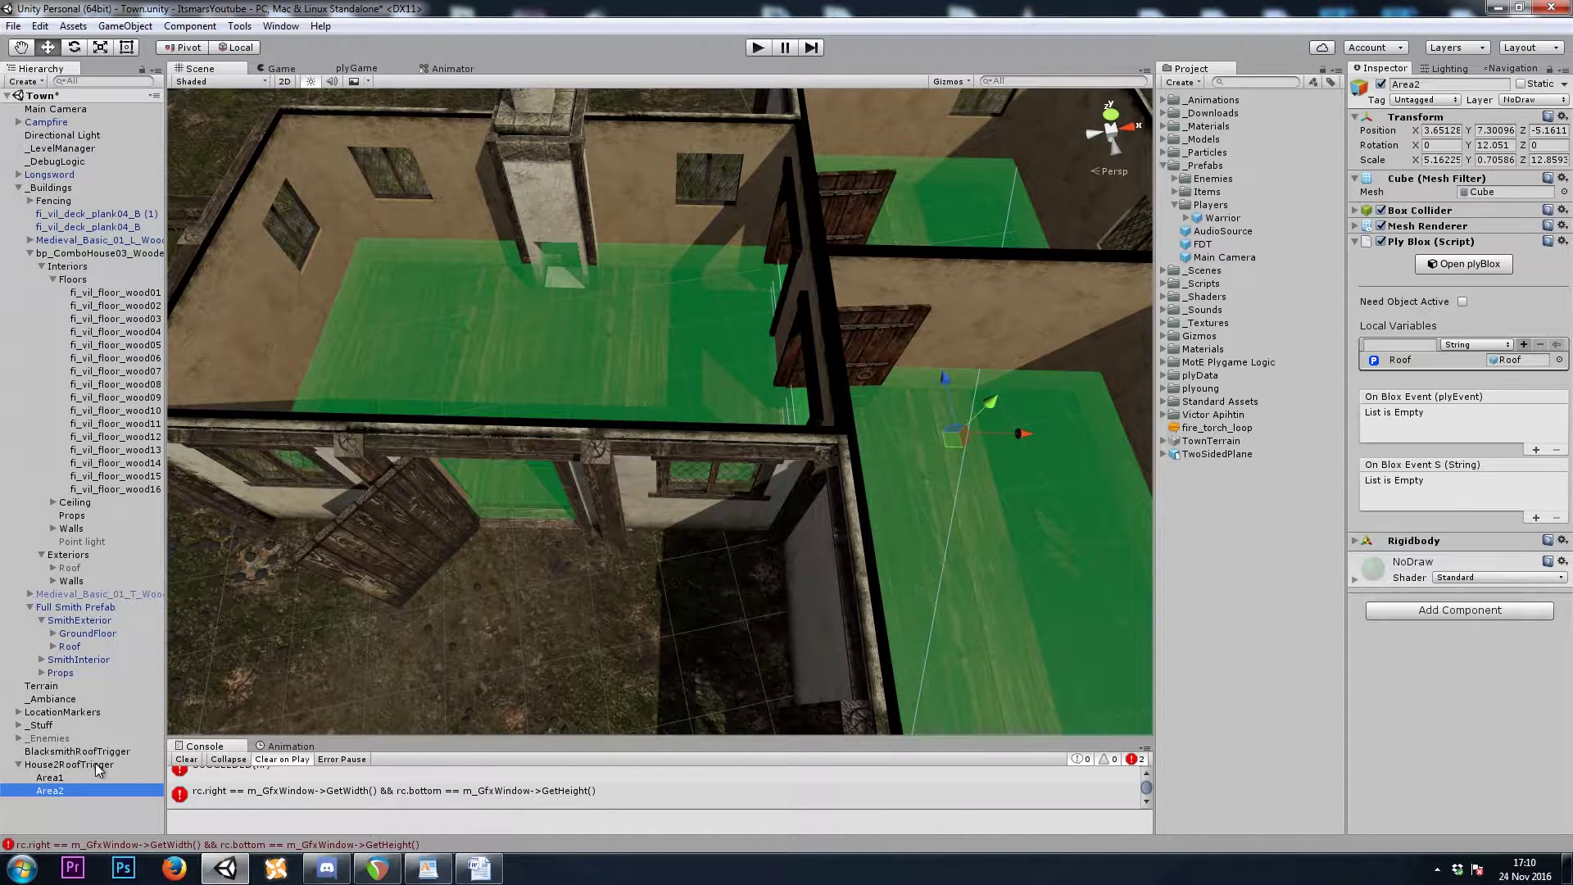
pyautogui.click(95, 764)
# - Add a Rigidbody to House2RoofTrigger with Use Gravity off and Is Kinematic on
pyautogui.moveTo(647, 378); pyautogui.dragTo(649, 351, button='right')
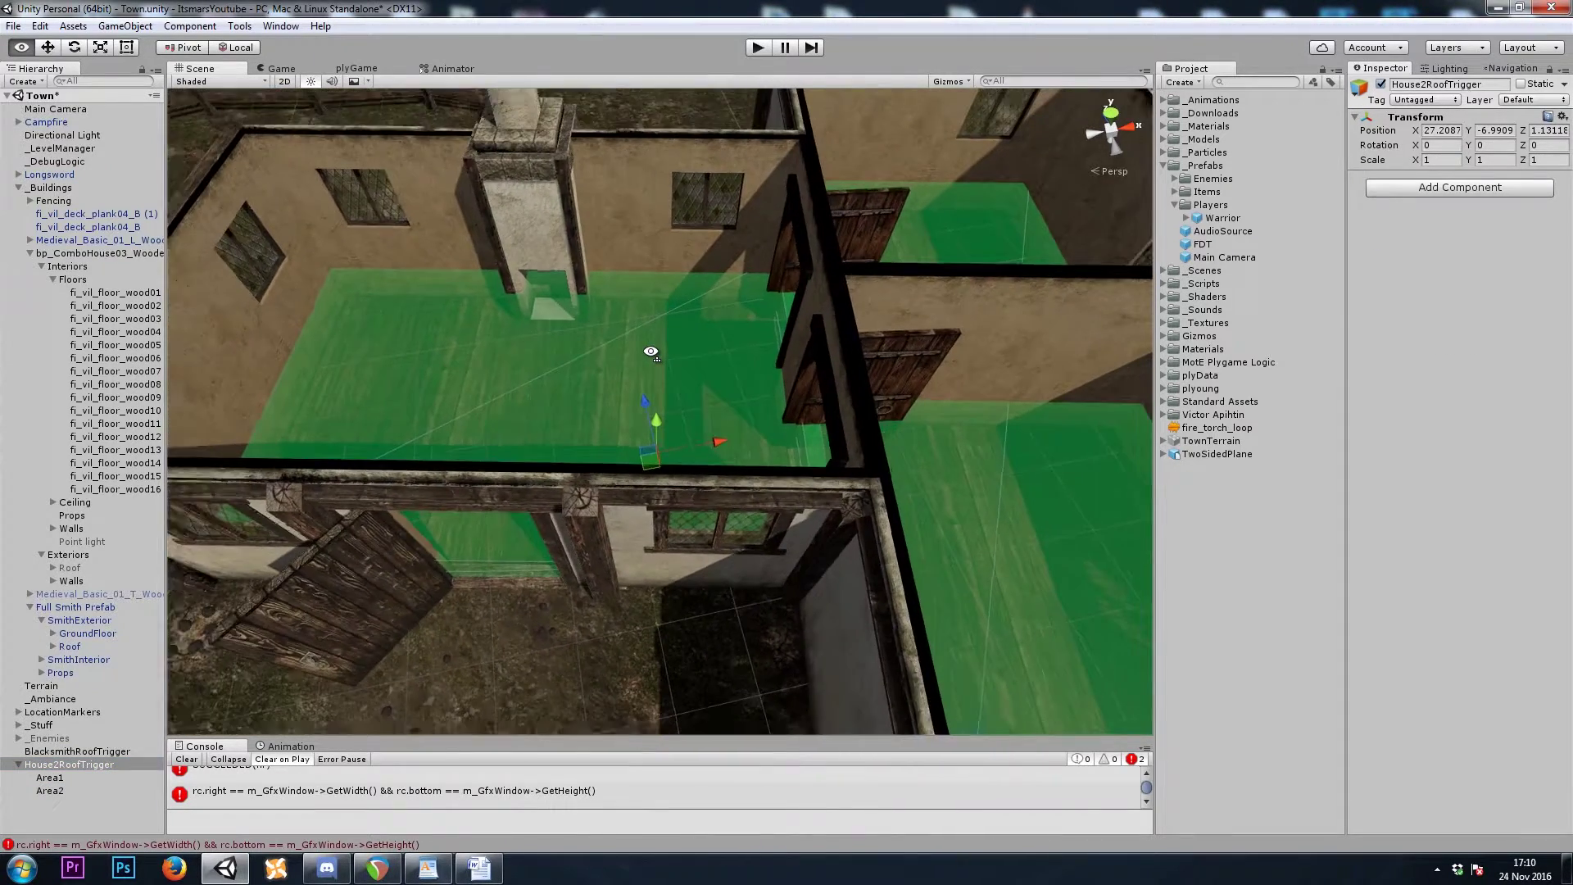
pyautogui.scroll(-3, 649, 351)
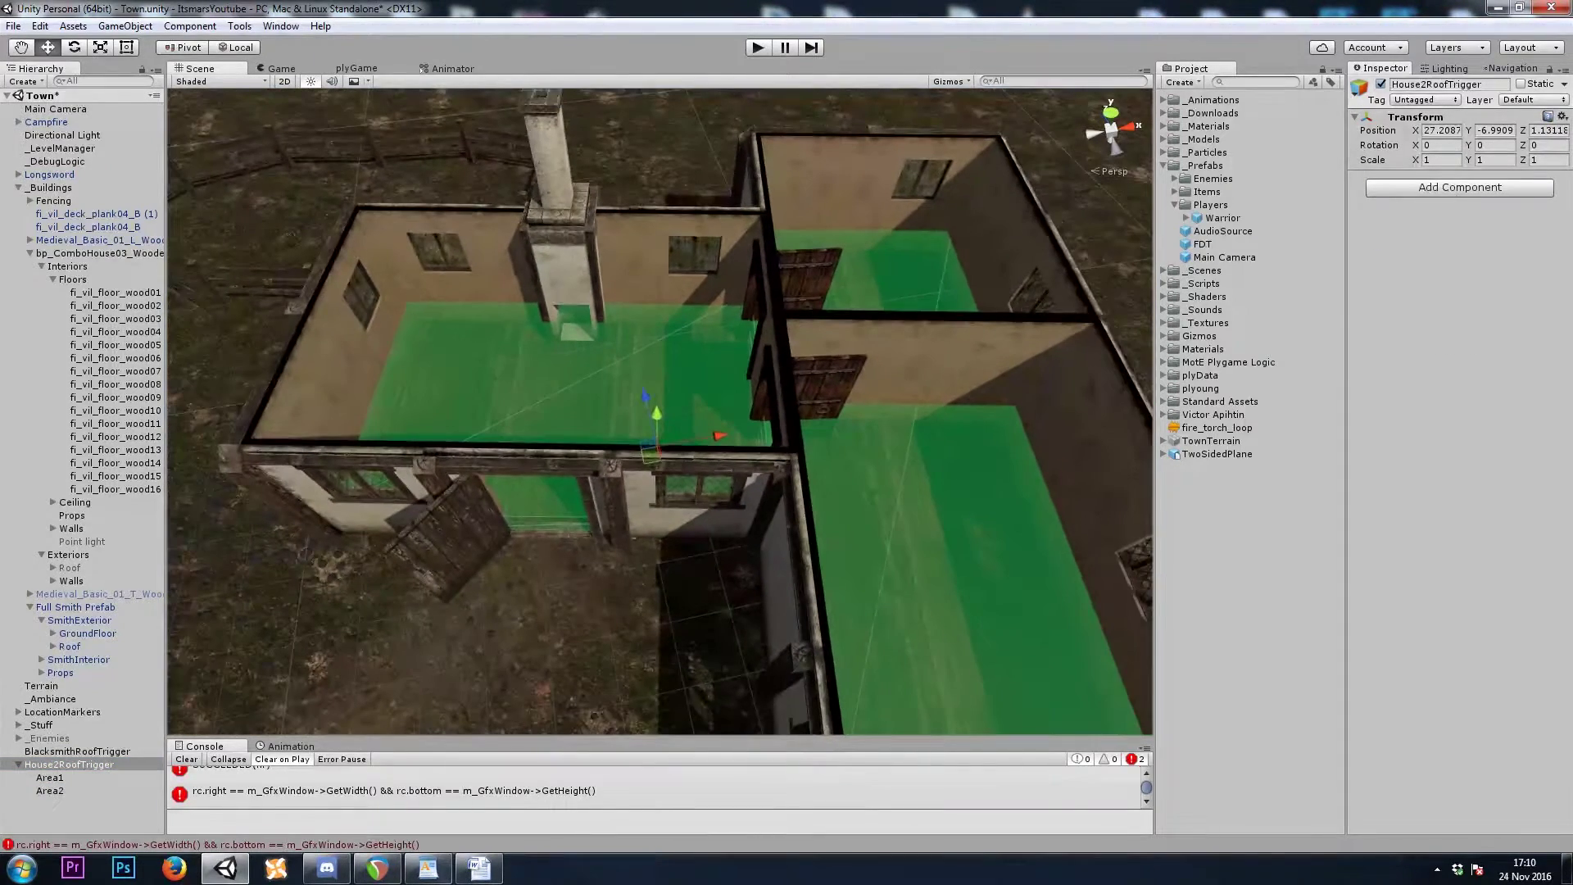
pyautogui.click(58, 777)
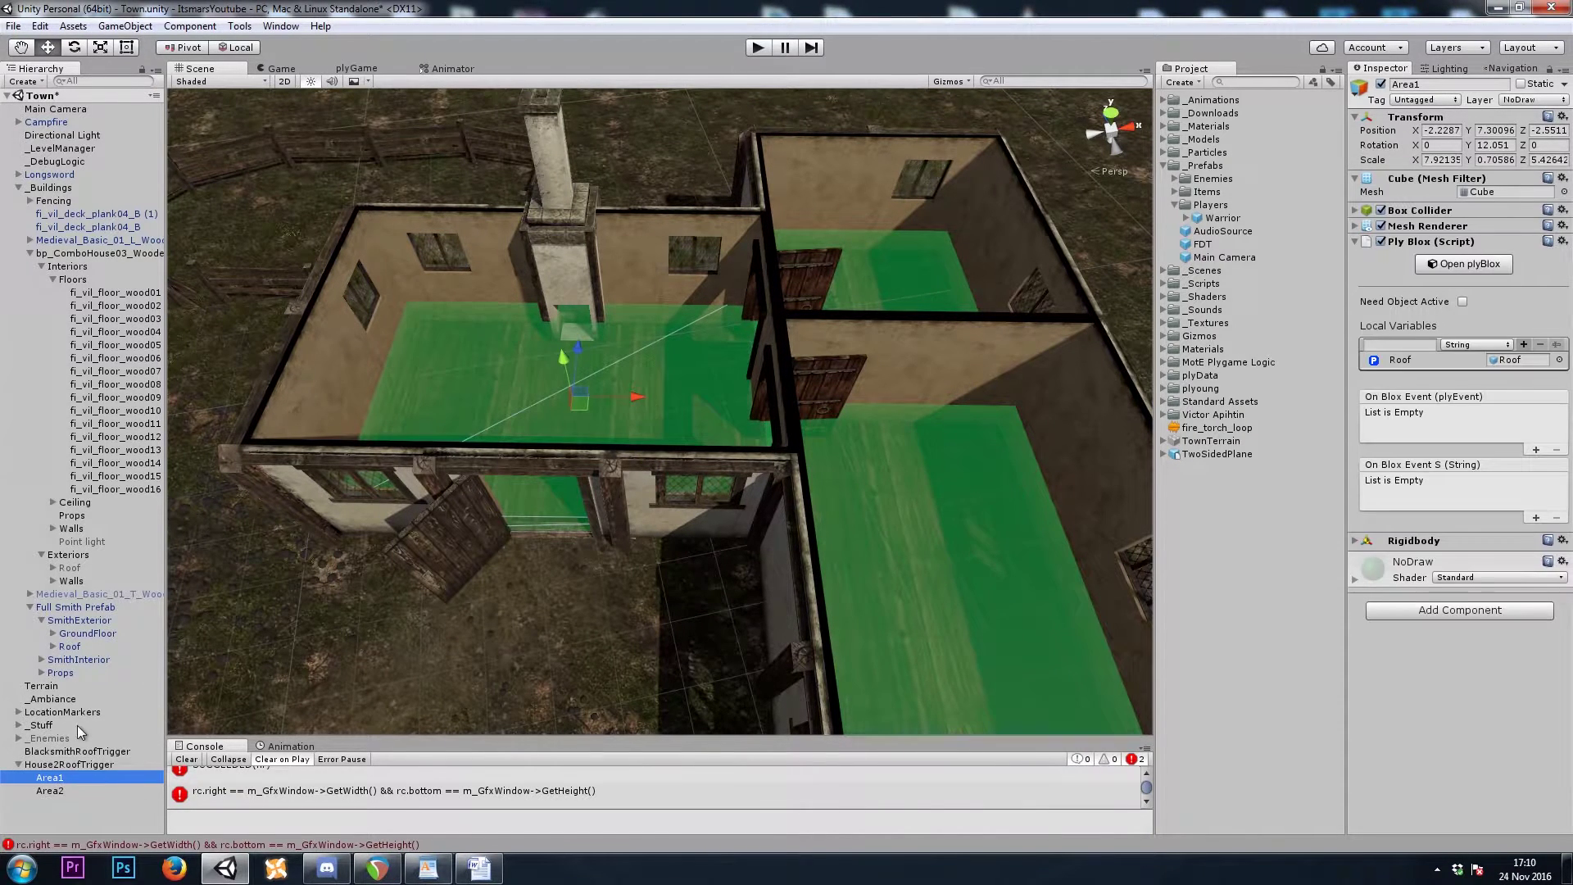
pyautogui.click(85, 765)
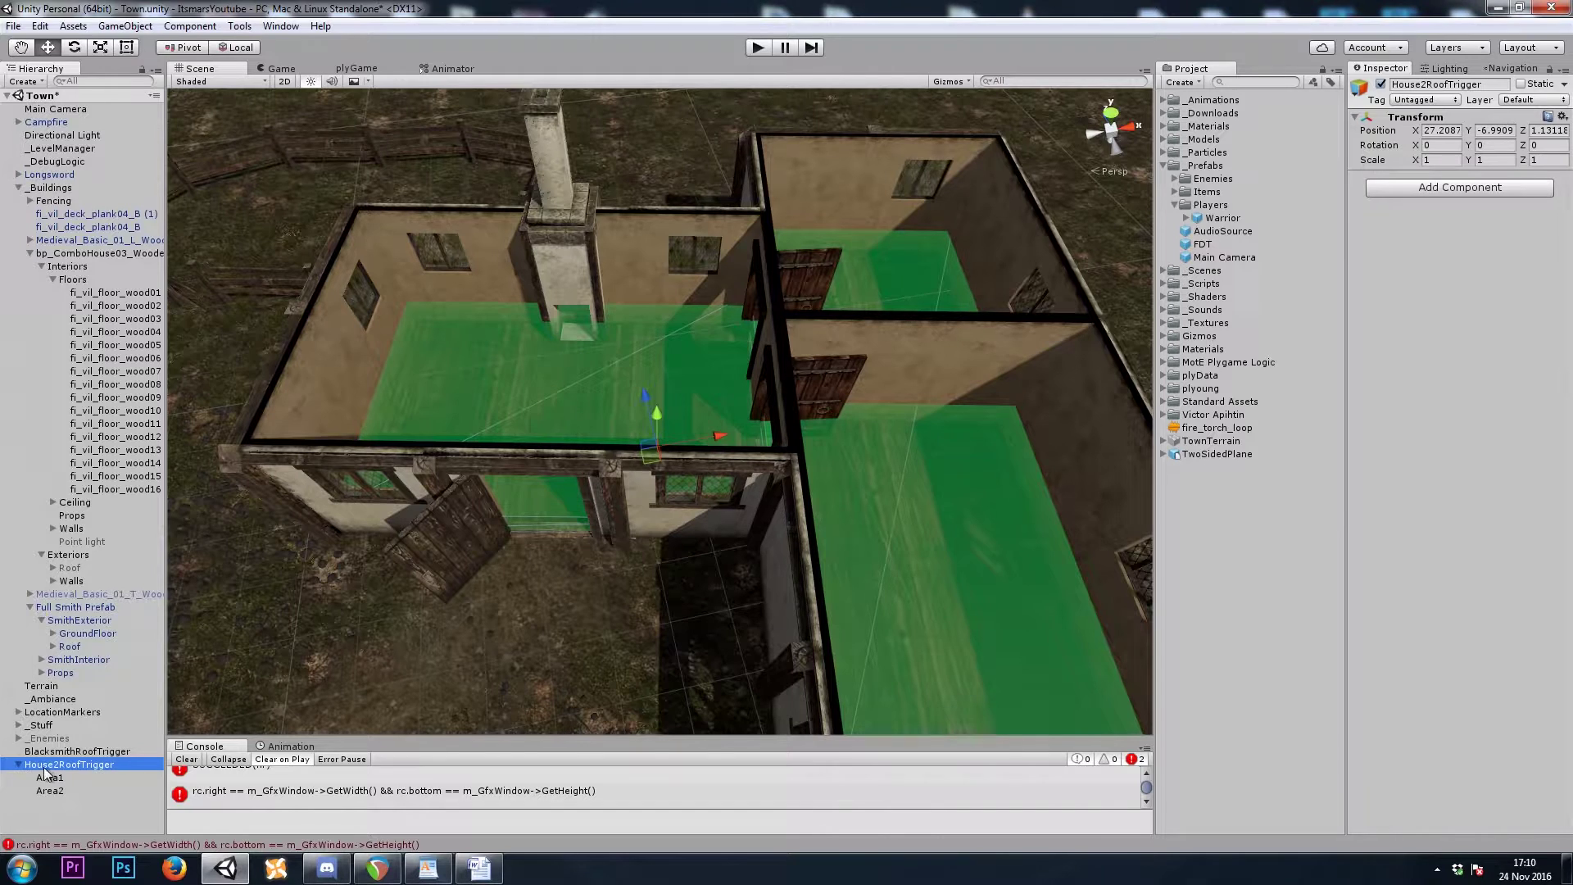
pyautogui.click(1446, 188)
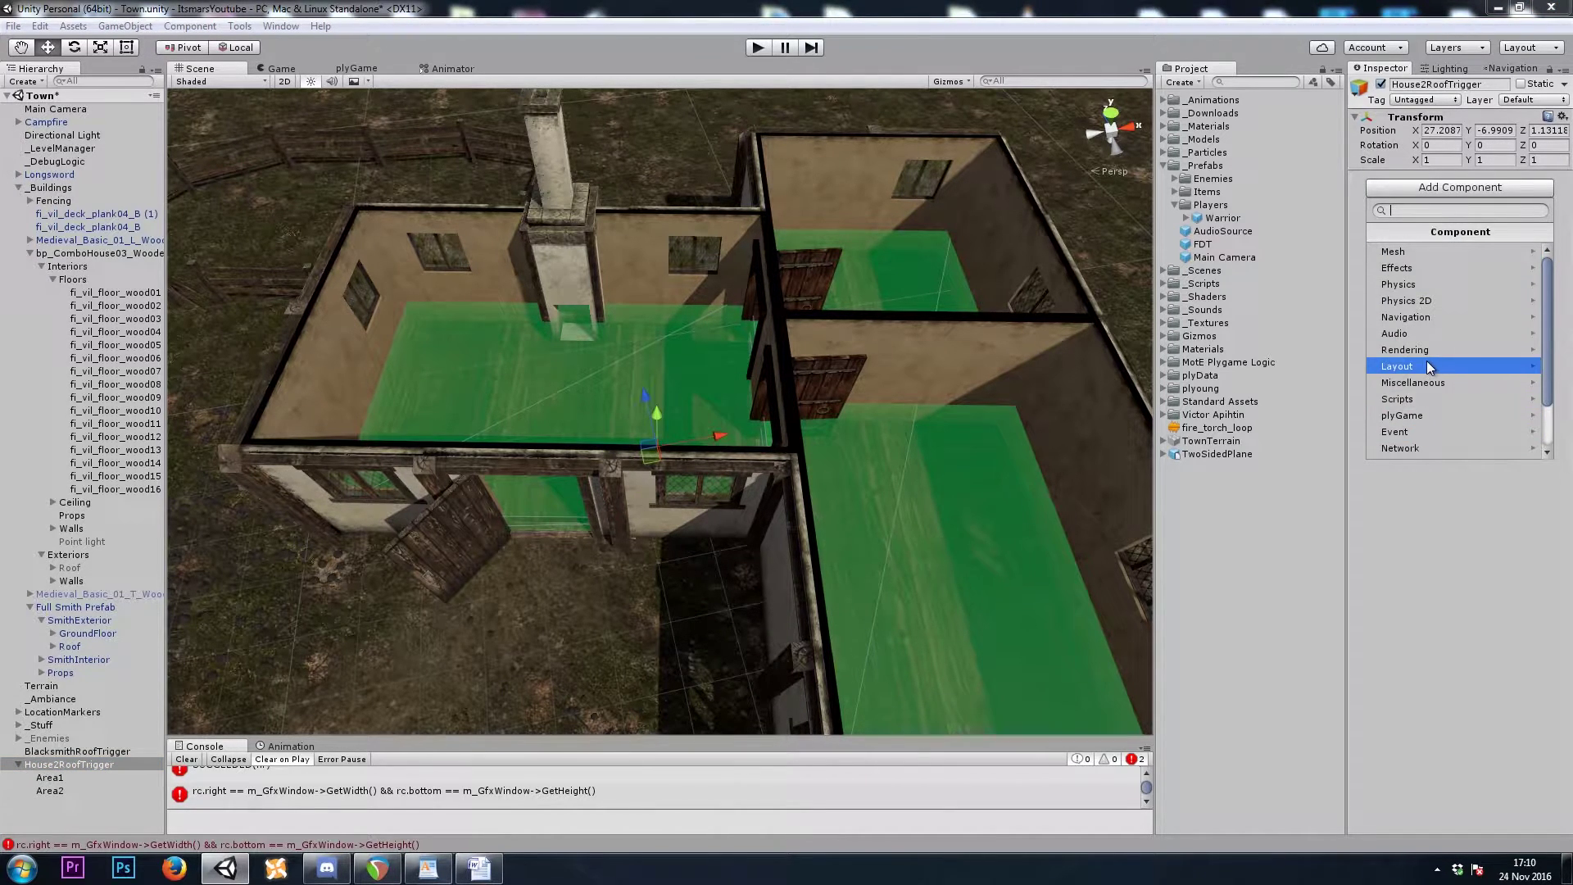
pyautogui.write('rig')
pyautogui.click(1427, 251)
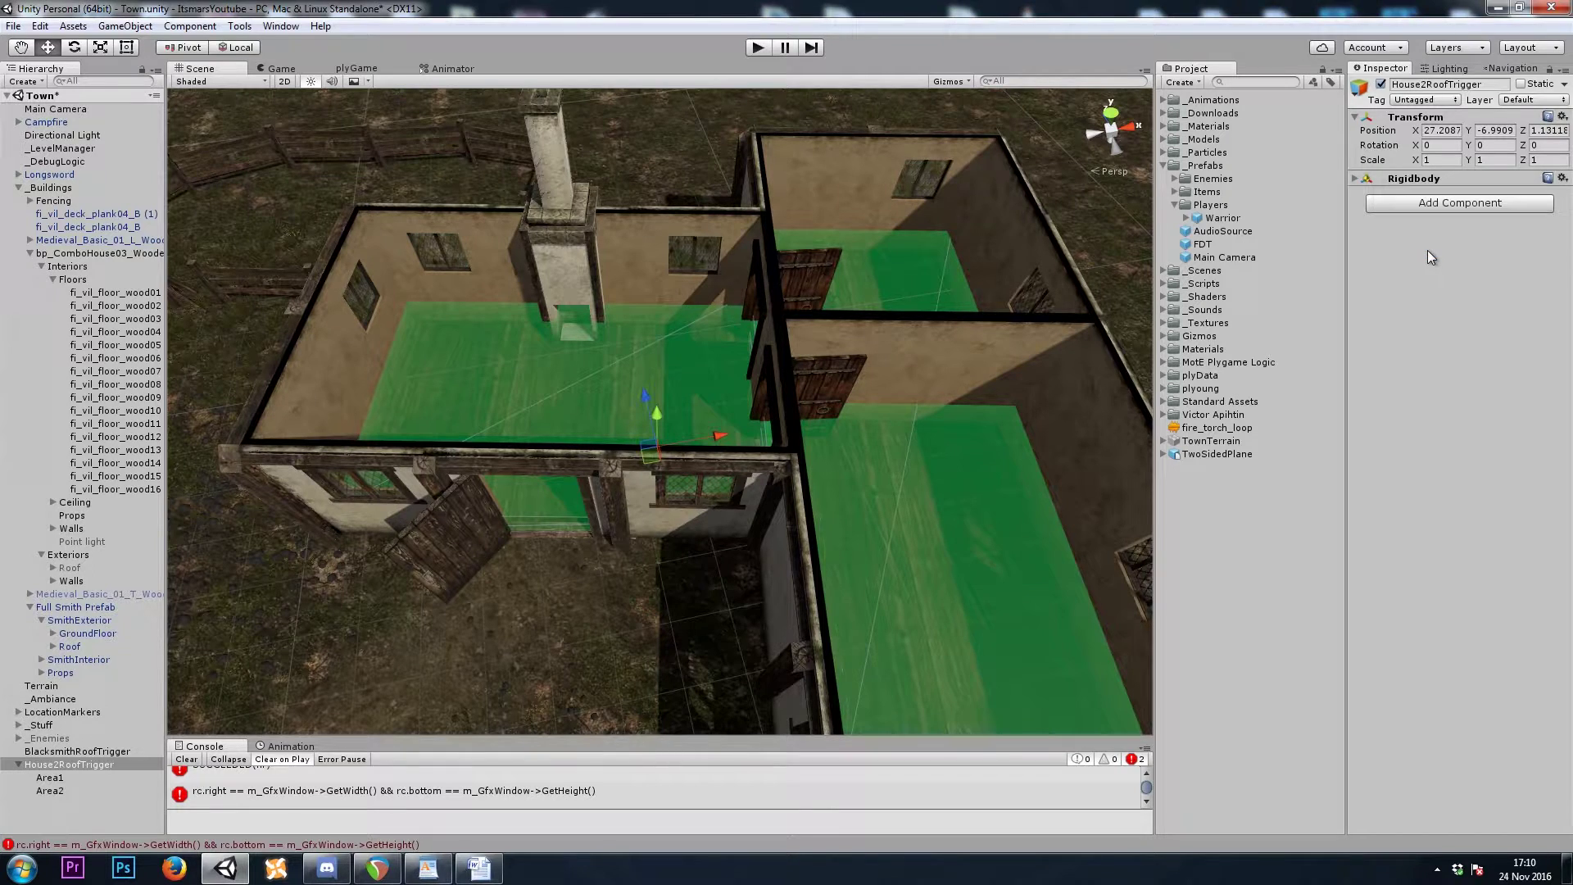
pyautogui.click(1437, 179)
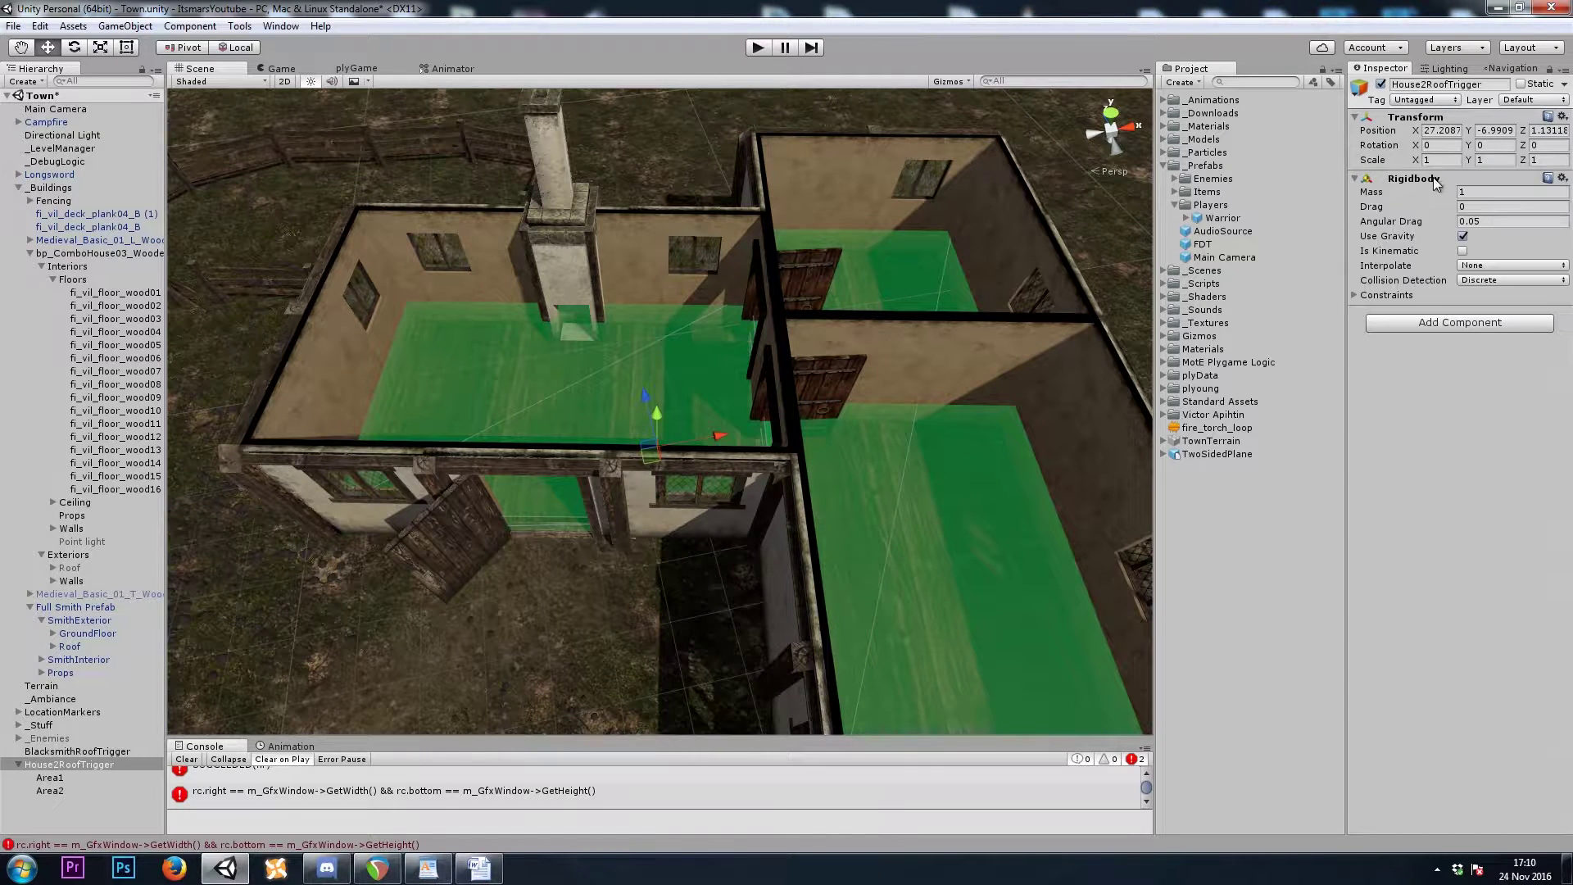
pyautogui.click(1462, 236)
pyautogui.click(1462, 250)
# - Inspect the trigger areas and confirm Area1's Box Collider has Is Trigger enabled
pyautogui.keyDown('alt'); pyautogui.moveTo(661, 417); pyautogui.dragTo(831, 420); pyautogui.keyUp('alt')
pyautogui.moveTo(613, 426); pyautogui.dragTo(621, 454)
pyautogui.hotkey('ctrl', 'z')
pyautogui.keyDown('alt'); pyautogui.moveTo(816, 427); pyautogui.dragTo(647, 419); pyautogui.keyUp('alt')
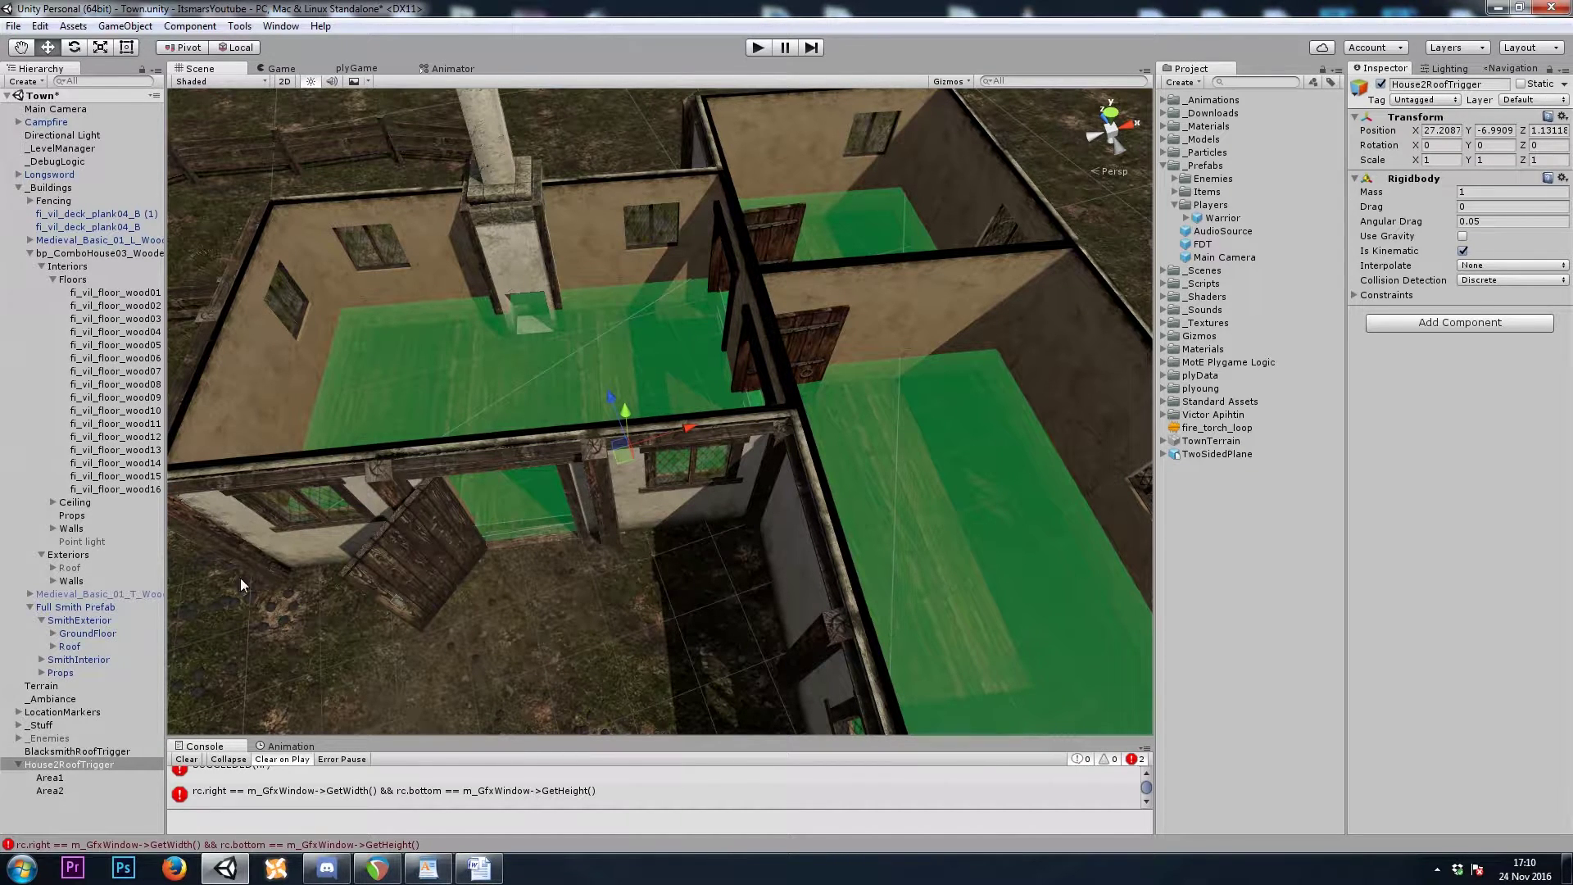
pyautogui.click(49, 776)
pyautogui.click(1423, 211)
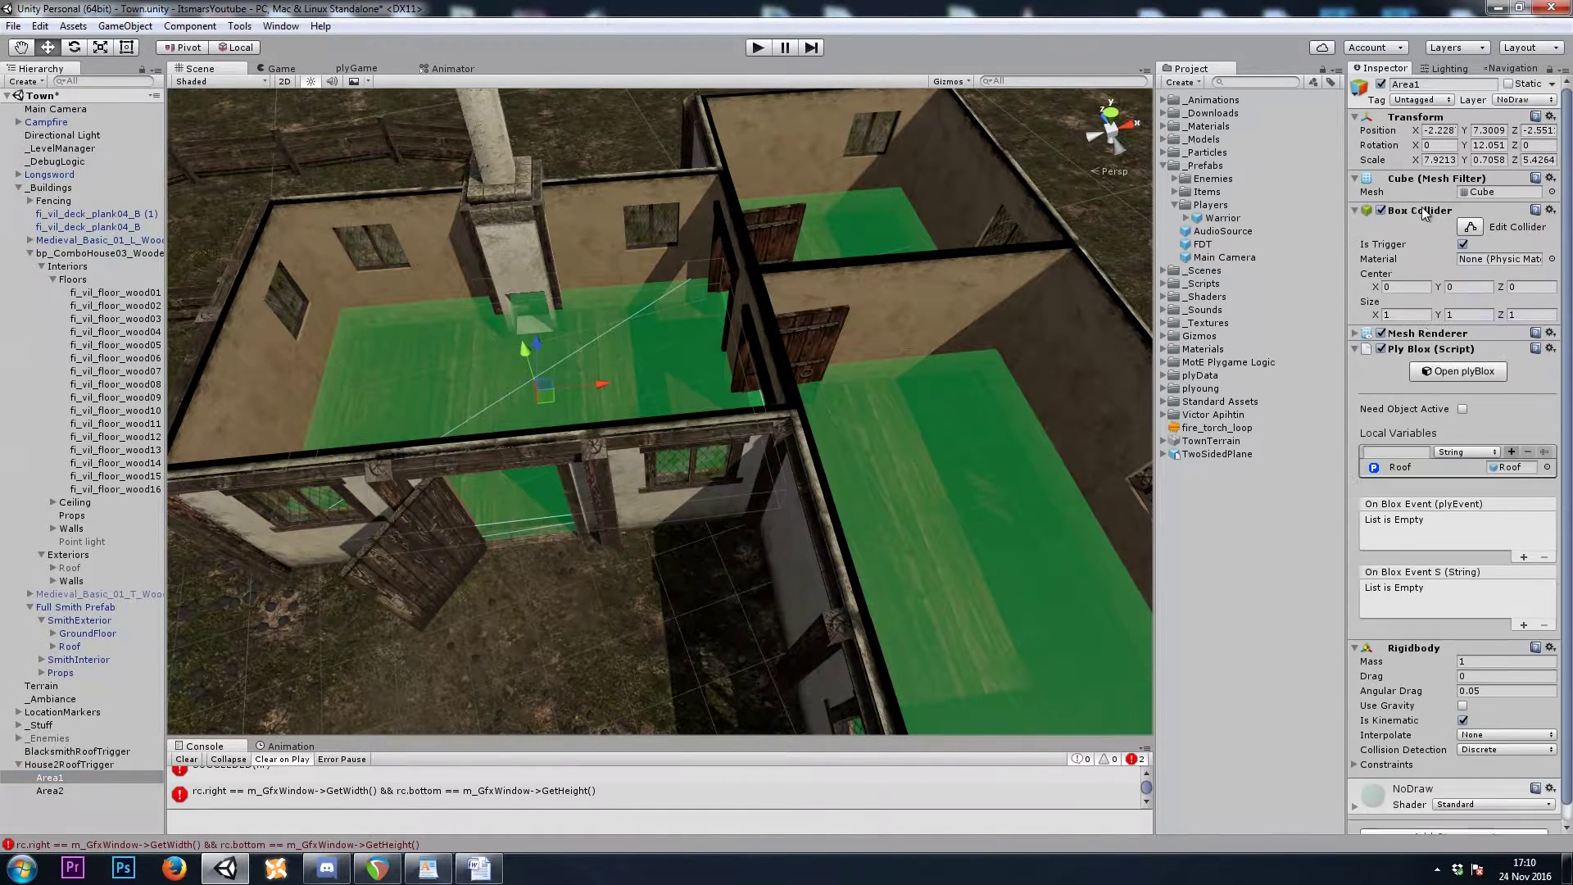
pyautogui.click(1388, 244)
pyautogui.click(90, 764)
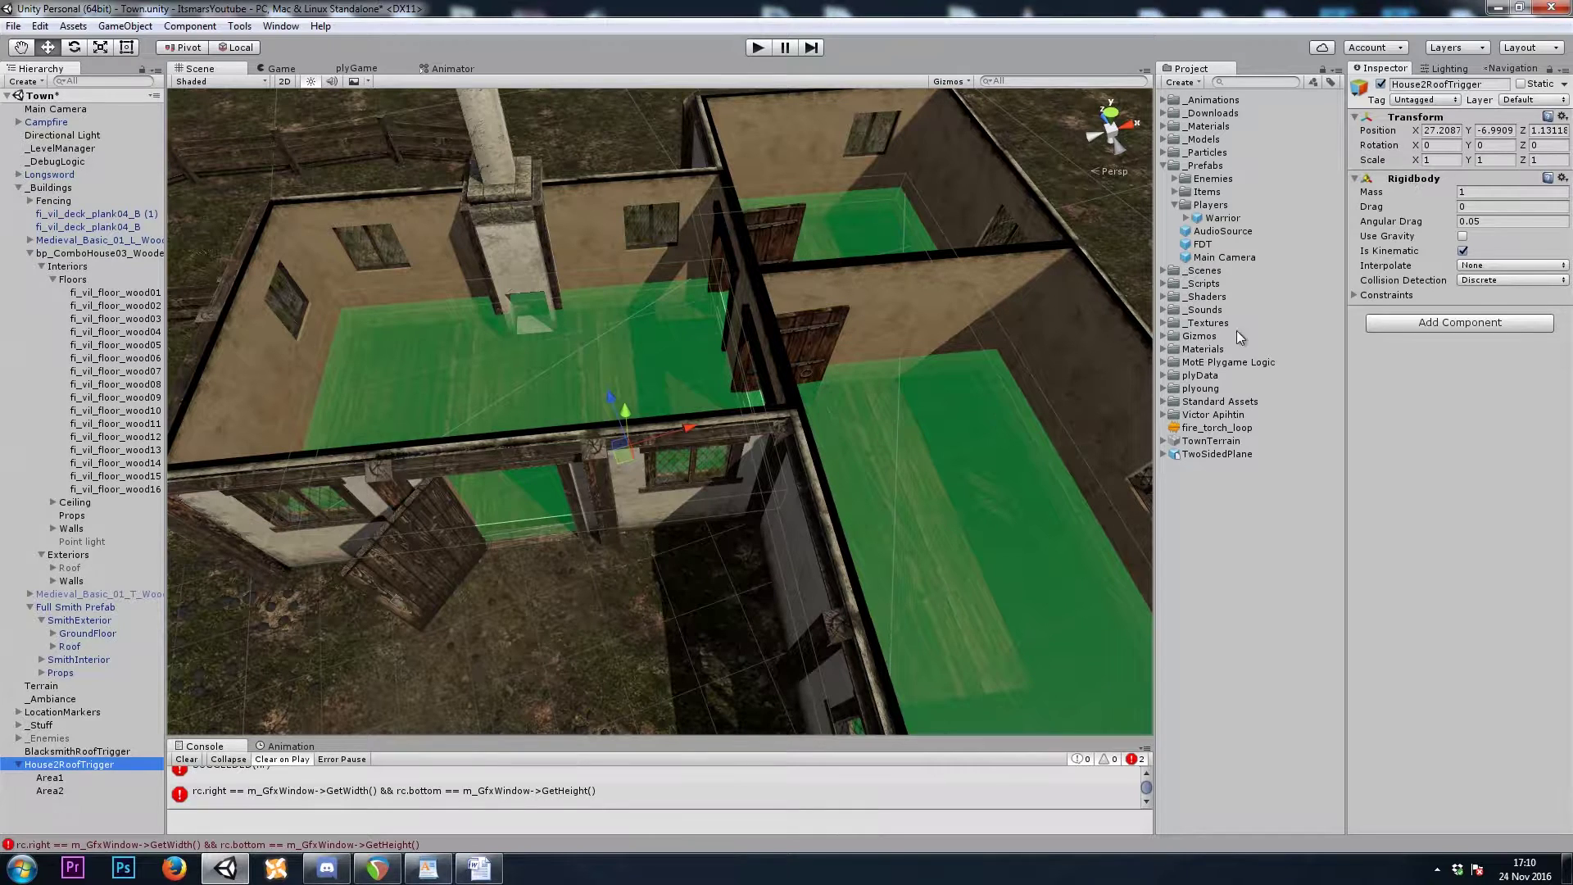
# - Add a Ply Blox component to House2RoofTrigger from the plyGame category
pyautogui.click(1401, 324)
pyautogui.press('BackSpace')
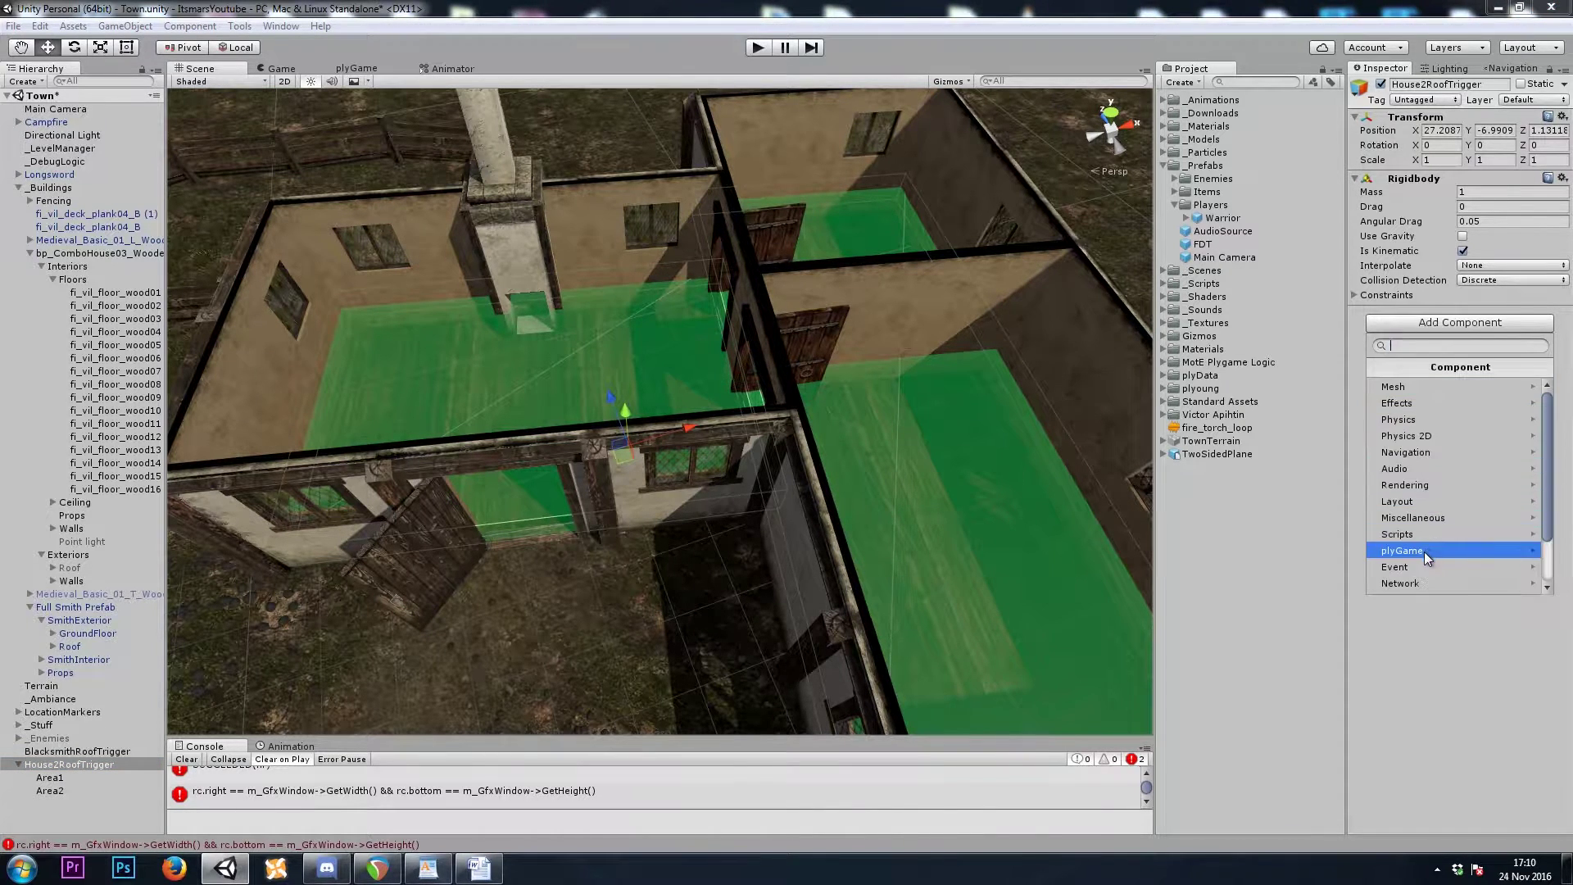
pyautogui.click(1423, 548)
pyautogui.click(1410, 403)
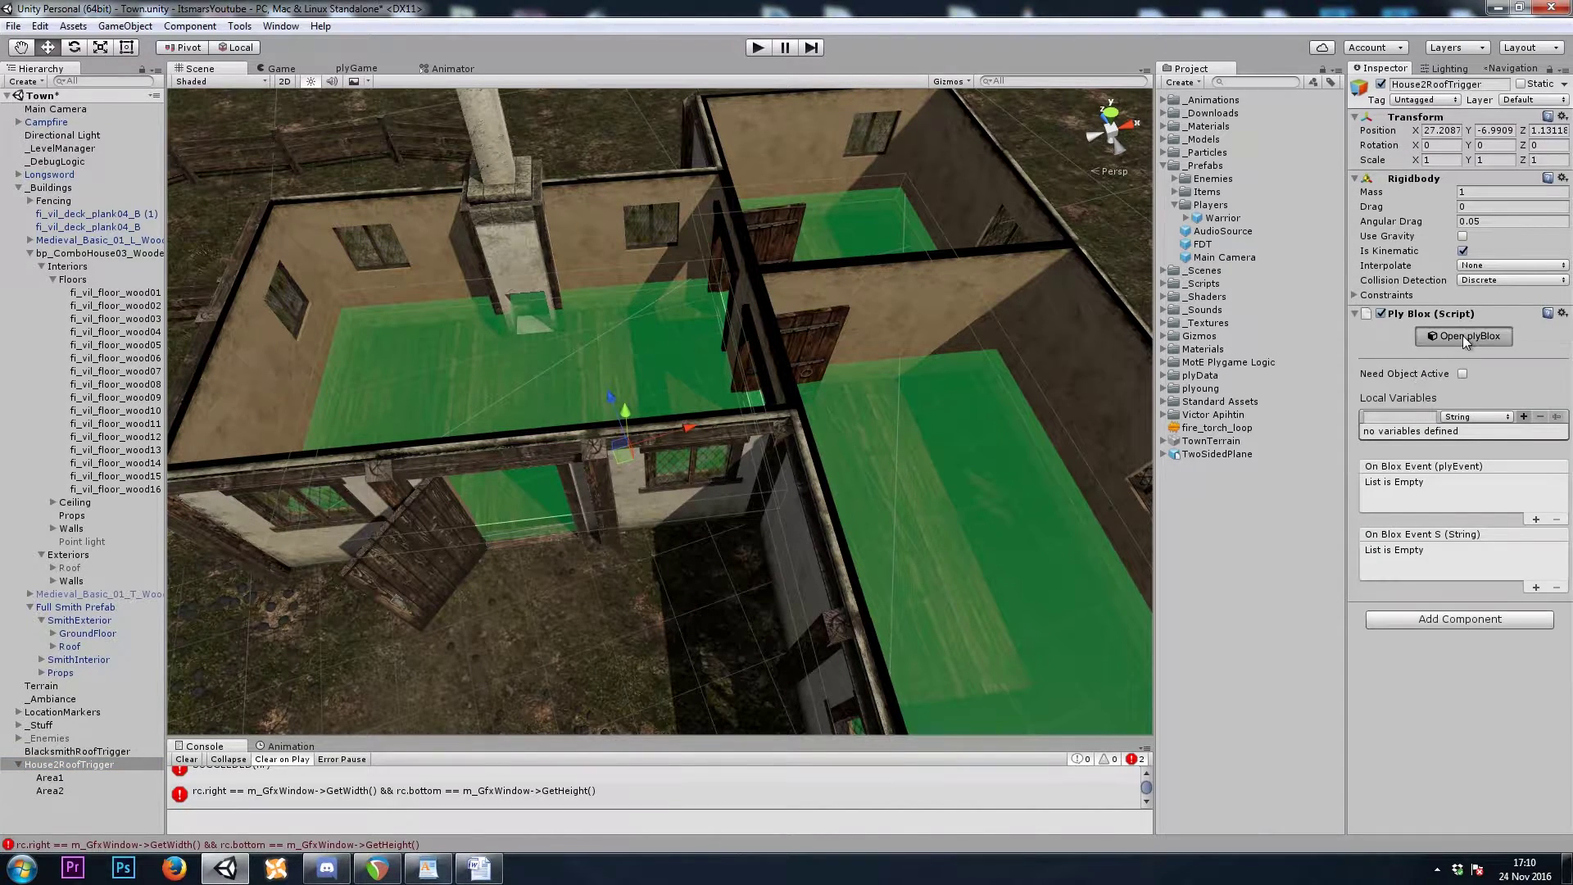
# - In the blox editor, create a state and add an On Trigger Enter (with info) event
pyautogui.click(1464, 338)
pyautogui.click(300, 207)
pyautogui.click(300, 455)
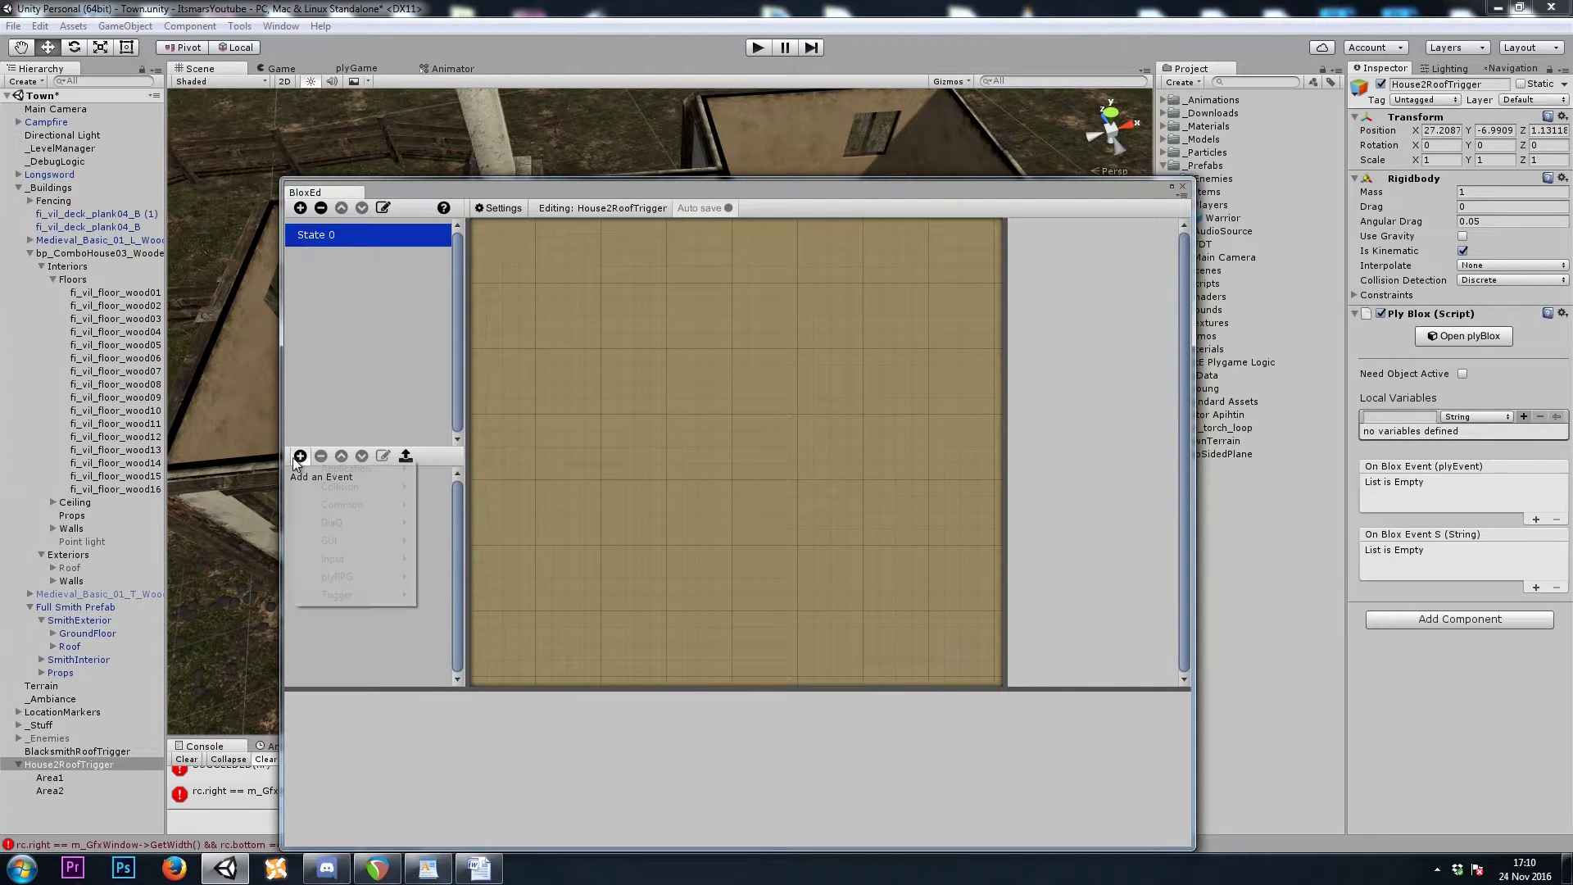
pyautogui.moveTo(361, 594)
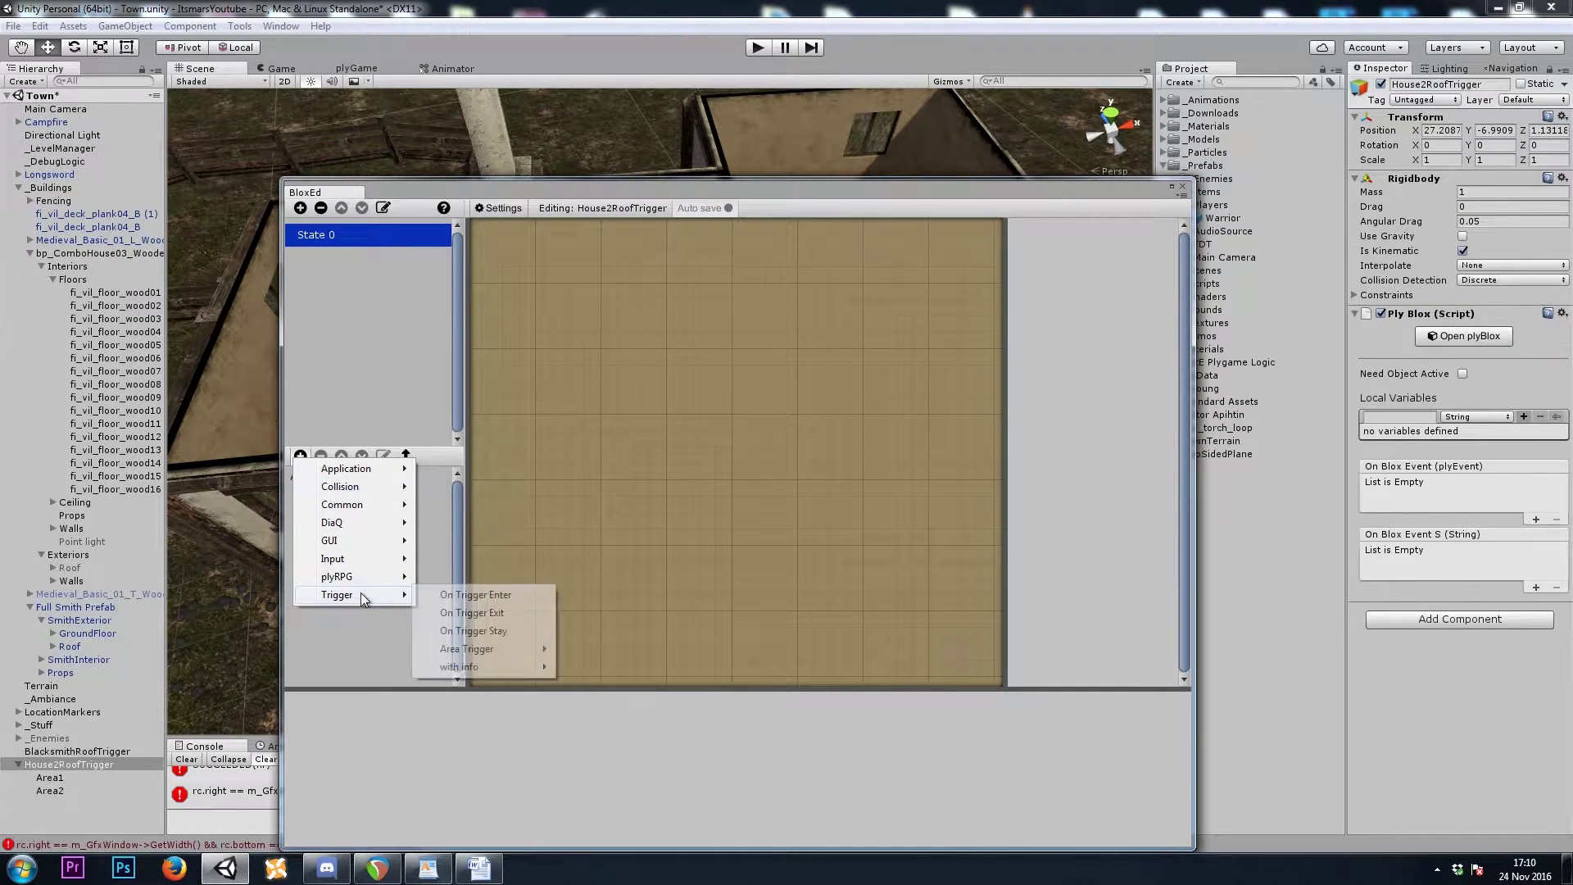
pyautogui.moveTo(475, 668)
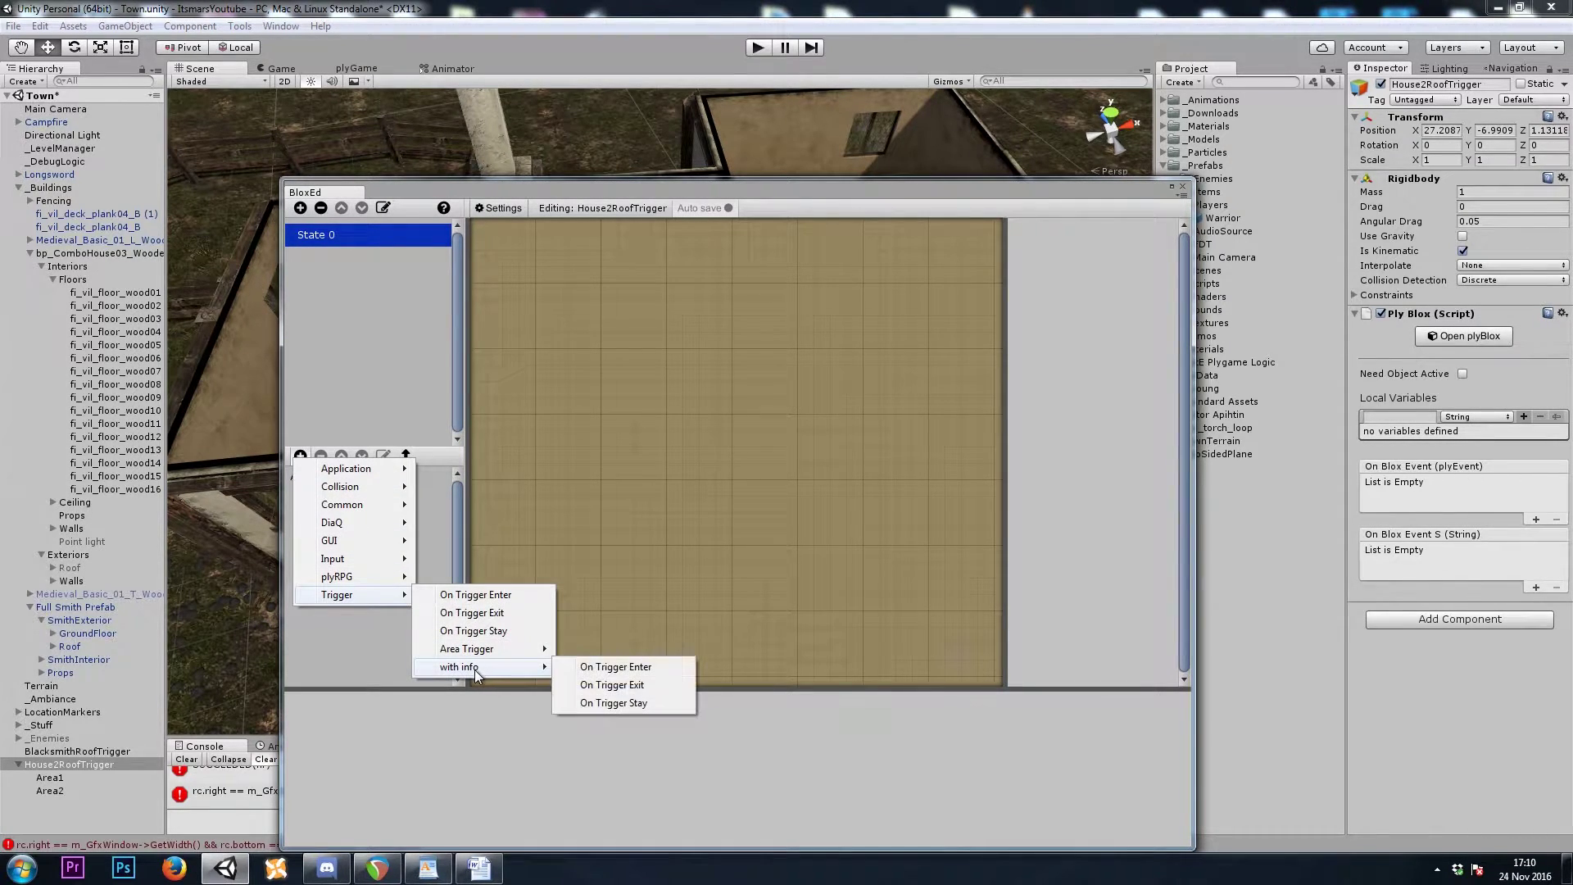
pyautogui.click(657, 665)
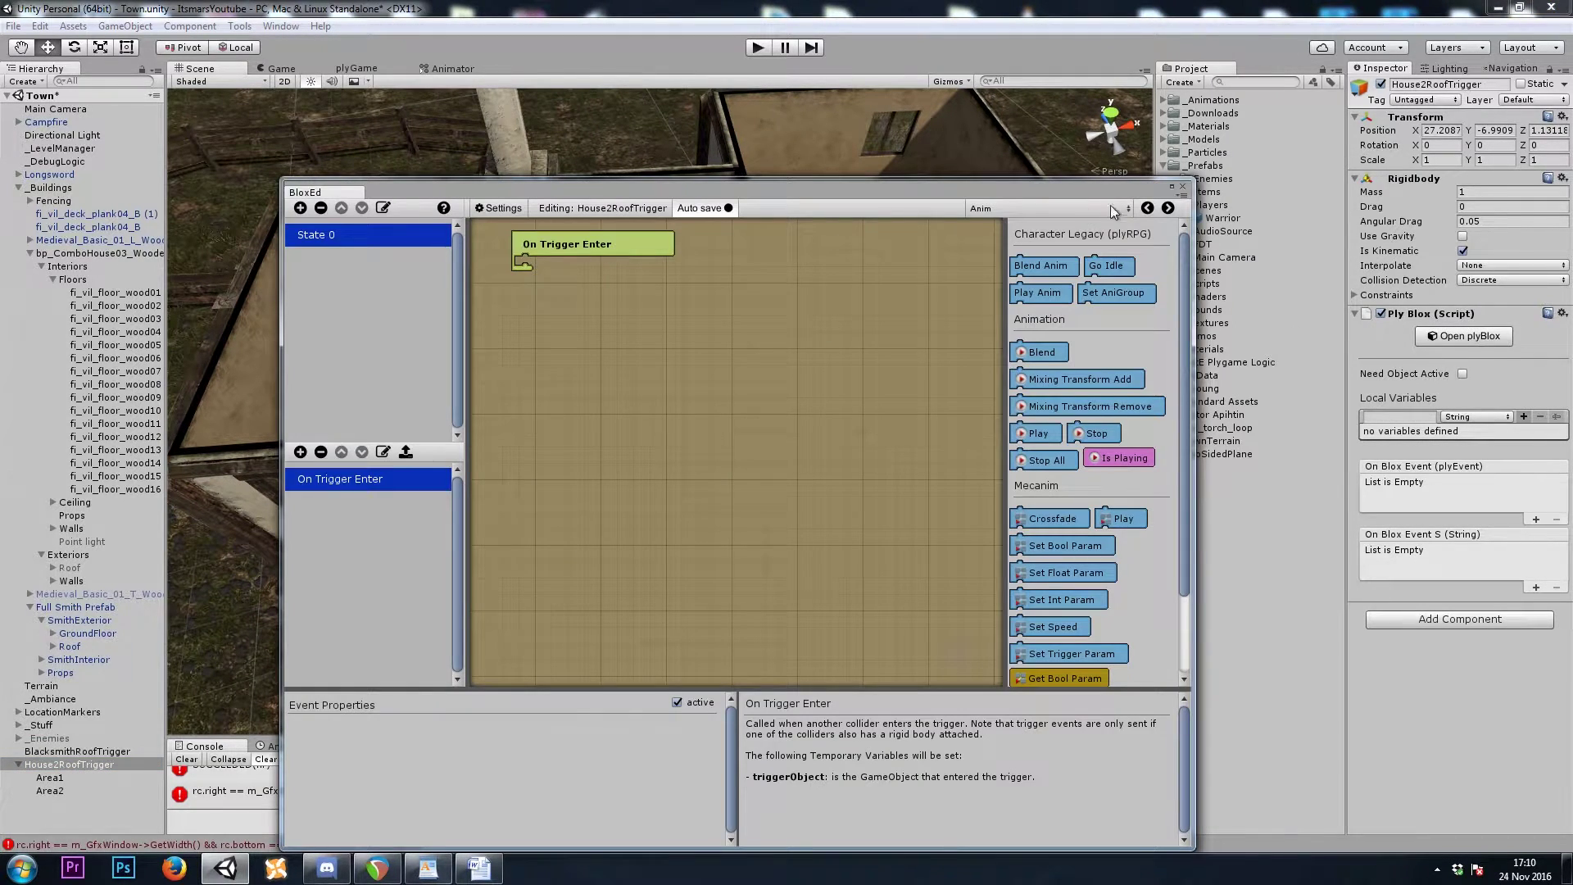
# - Close the block editor and inspect the Area1 and Area2 trigger objects in the scene
pyautogui.click(1182, 187)
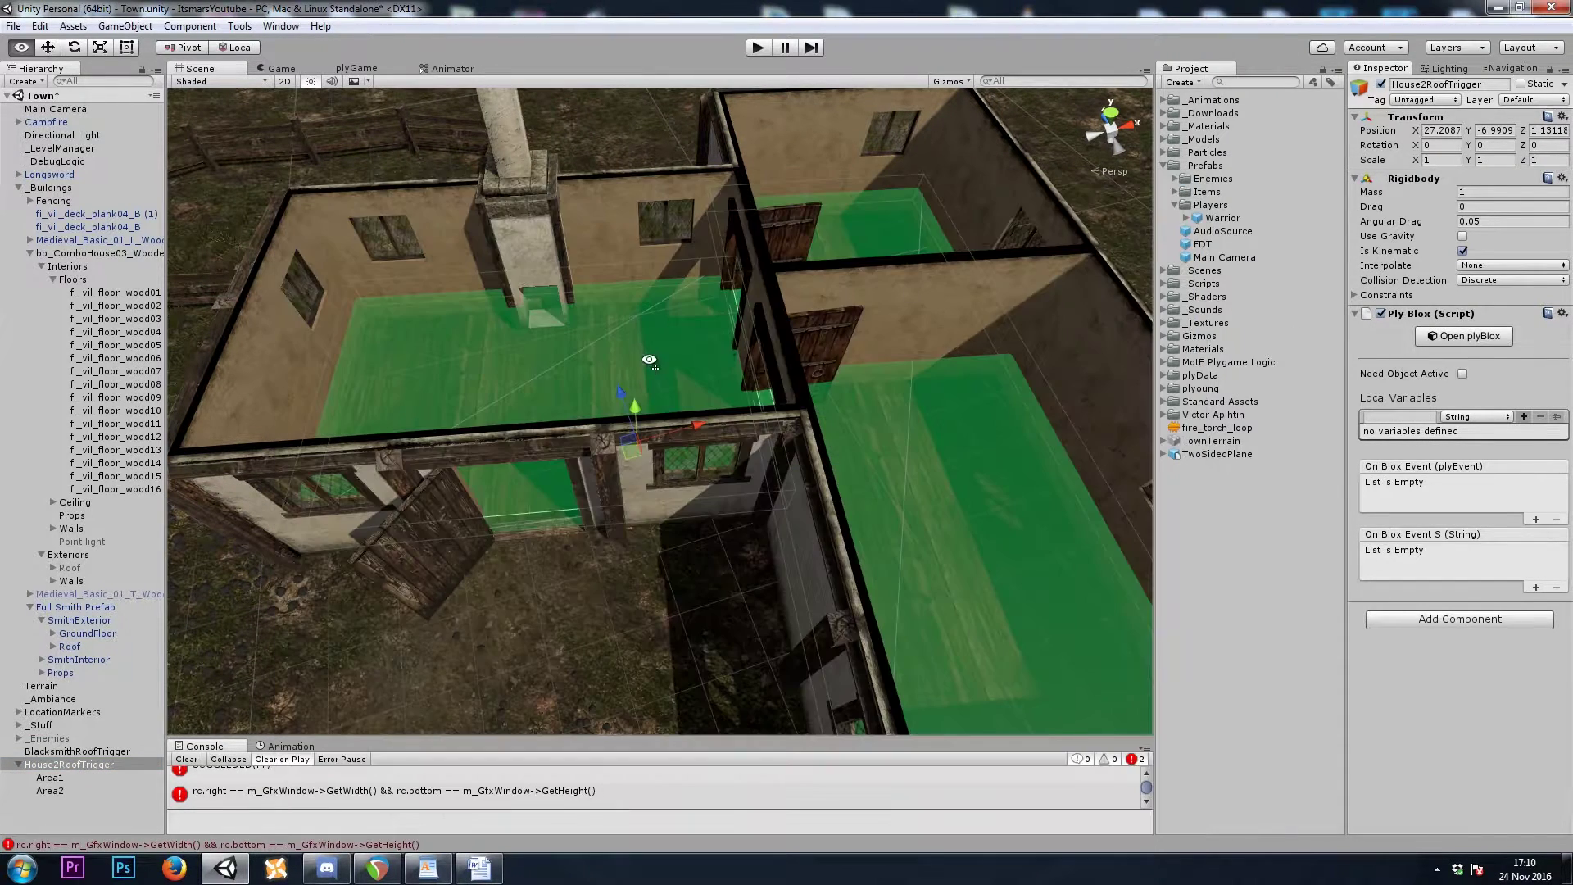
pyautogui.keyDown('alt'); pyautogui.moveTo(646, 358); pyautogui.dragTo(655, 271); pyautogui.keyUp('alt')
pyautogui.click(656, 266)
pyautogui.click(809, 443)
pyautogui.click(584, 279)
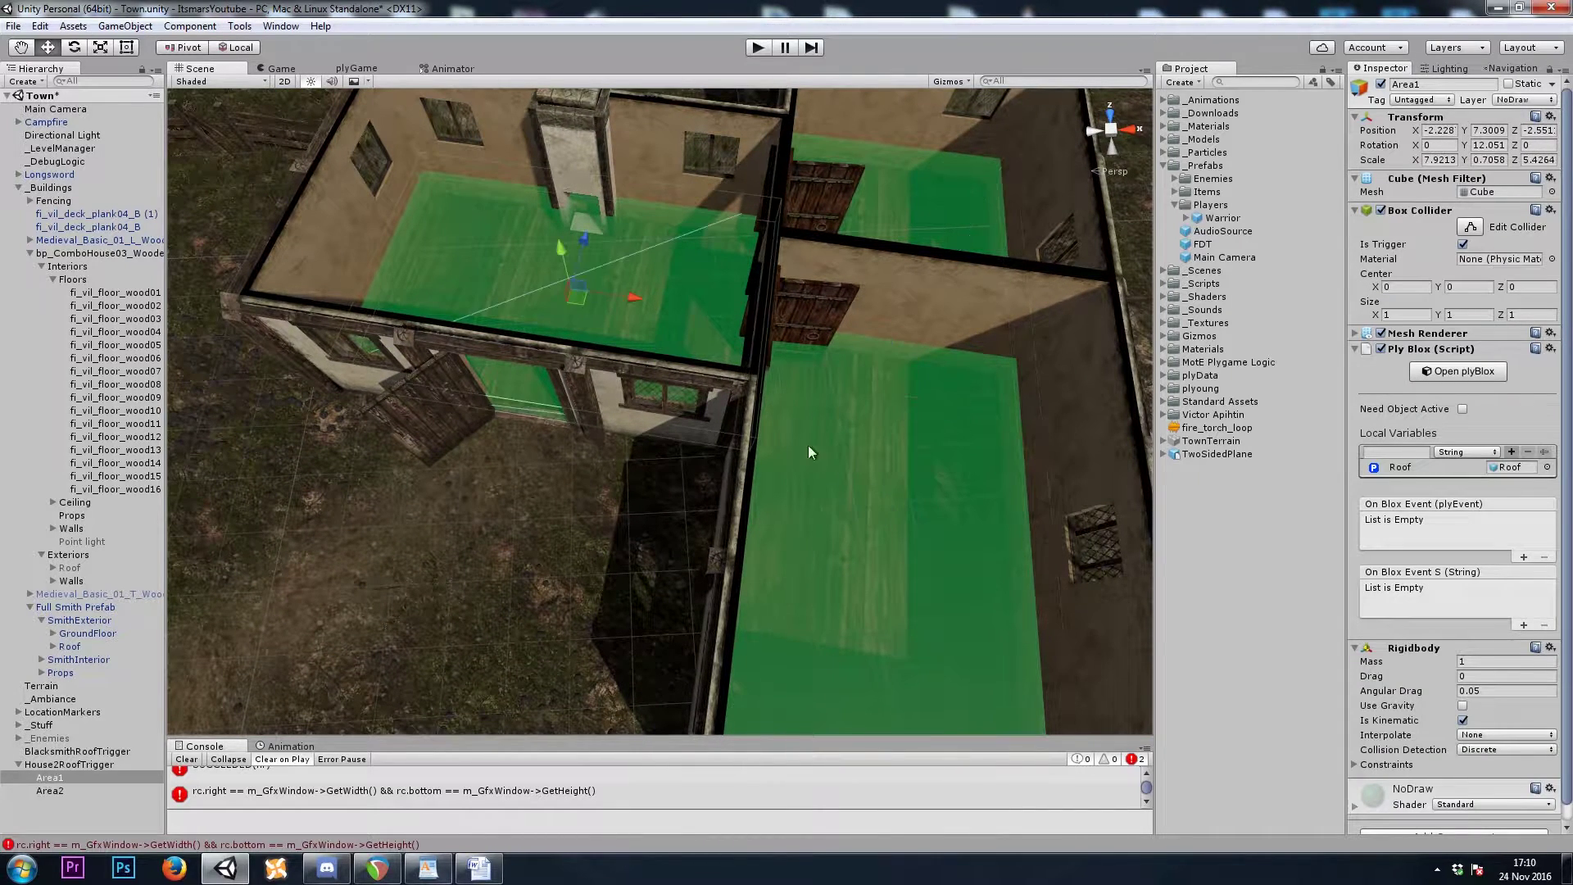
pyautogui.click(807, 445)
pyautogui.click(580, 279)
# - Remove the Rigidbody components from Area1 and Area2
pyautogui.click(1409, 350)
pyautogui.rightClick(1410, 361)
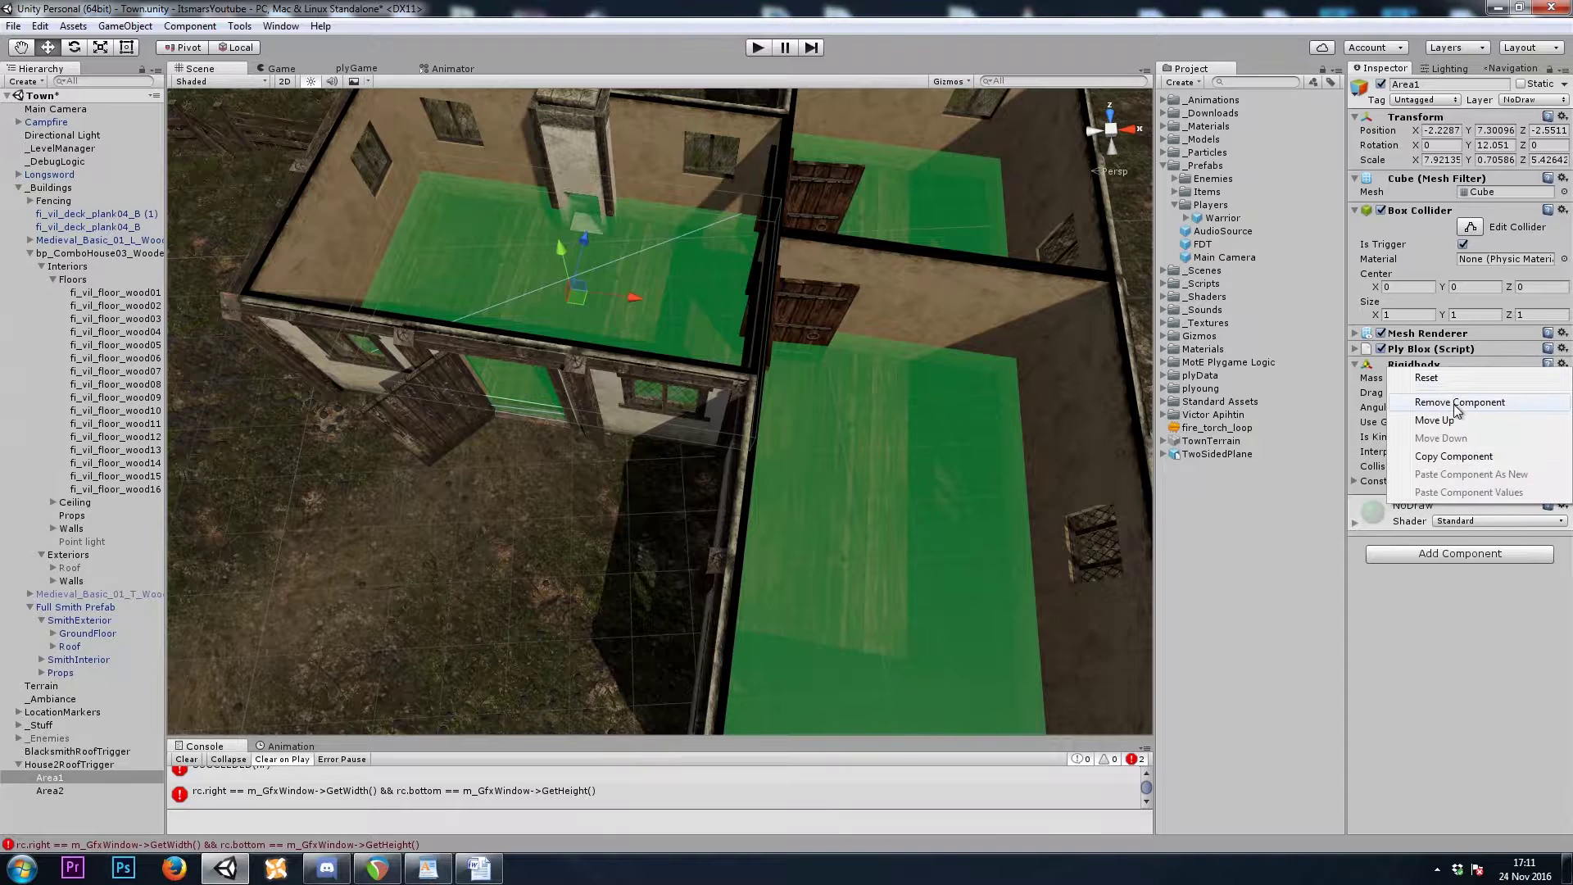
pyautogui.click(1466, 386)
pyautogui.click(61, 790)
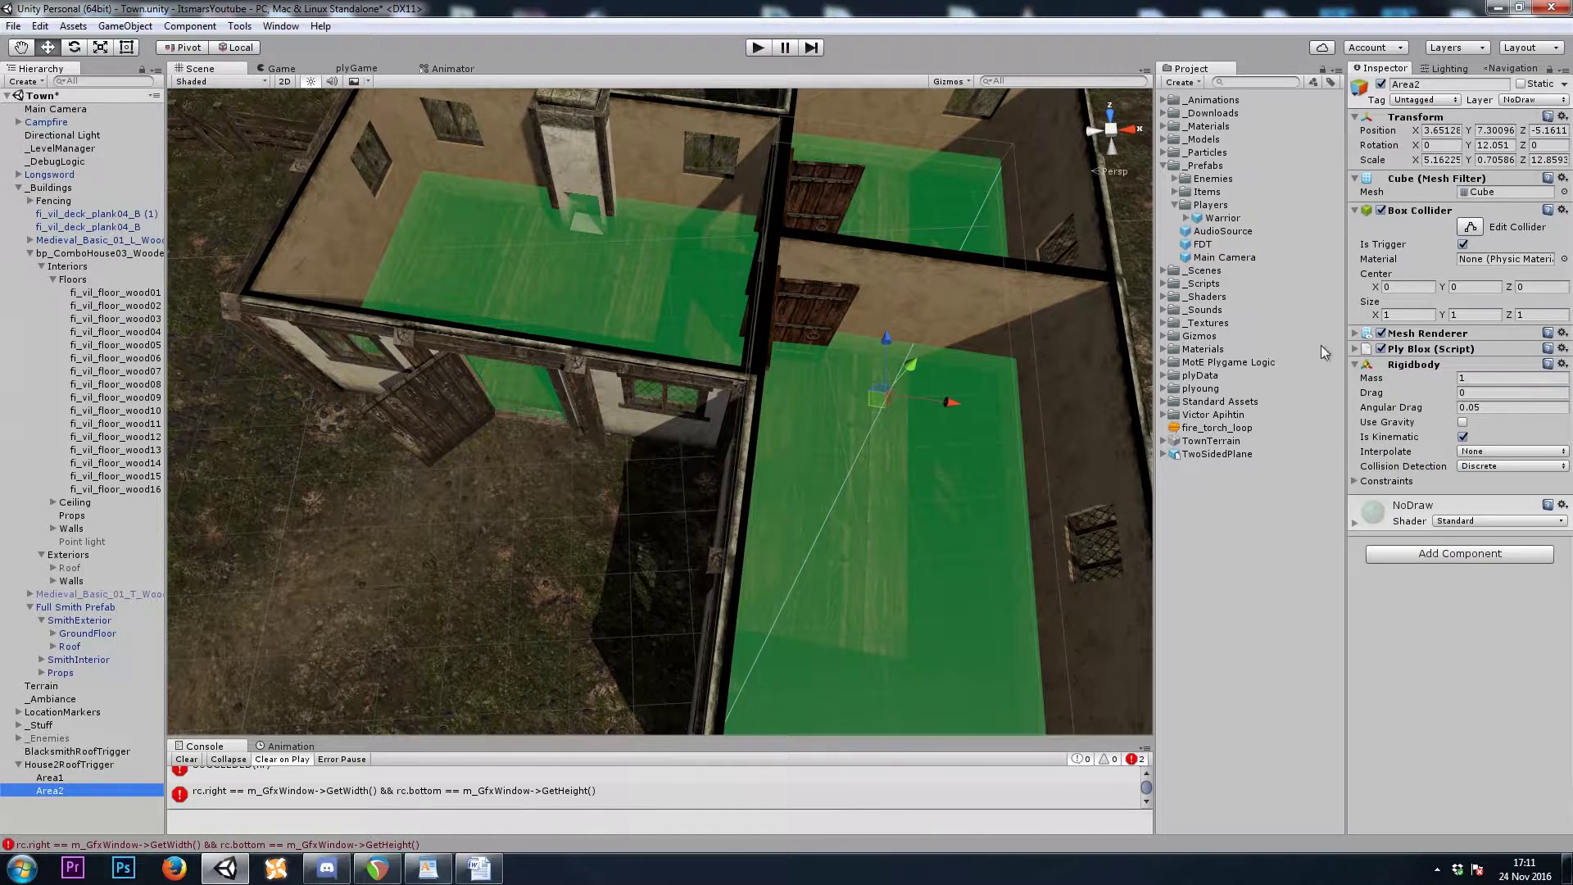
pyautogui.rightClick(1408, 364)
pyautogui.click(1437, 410)
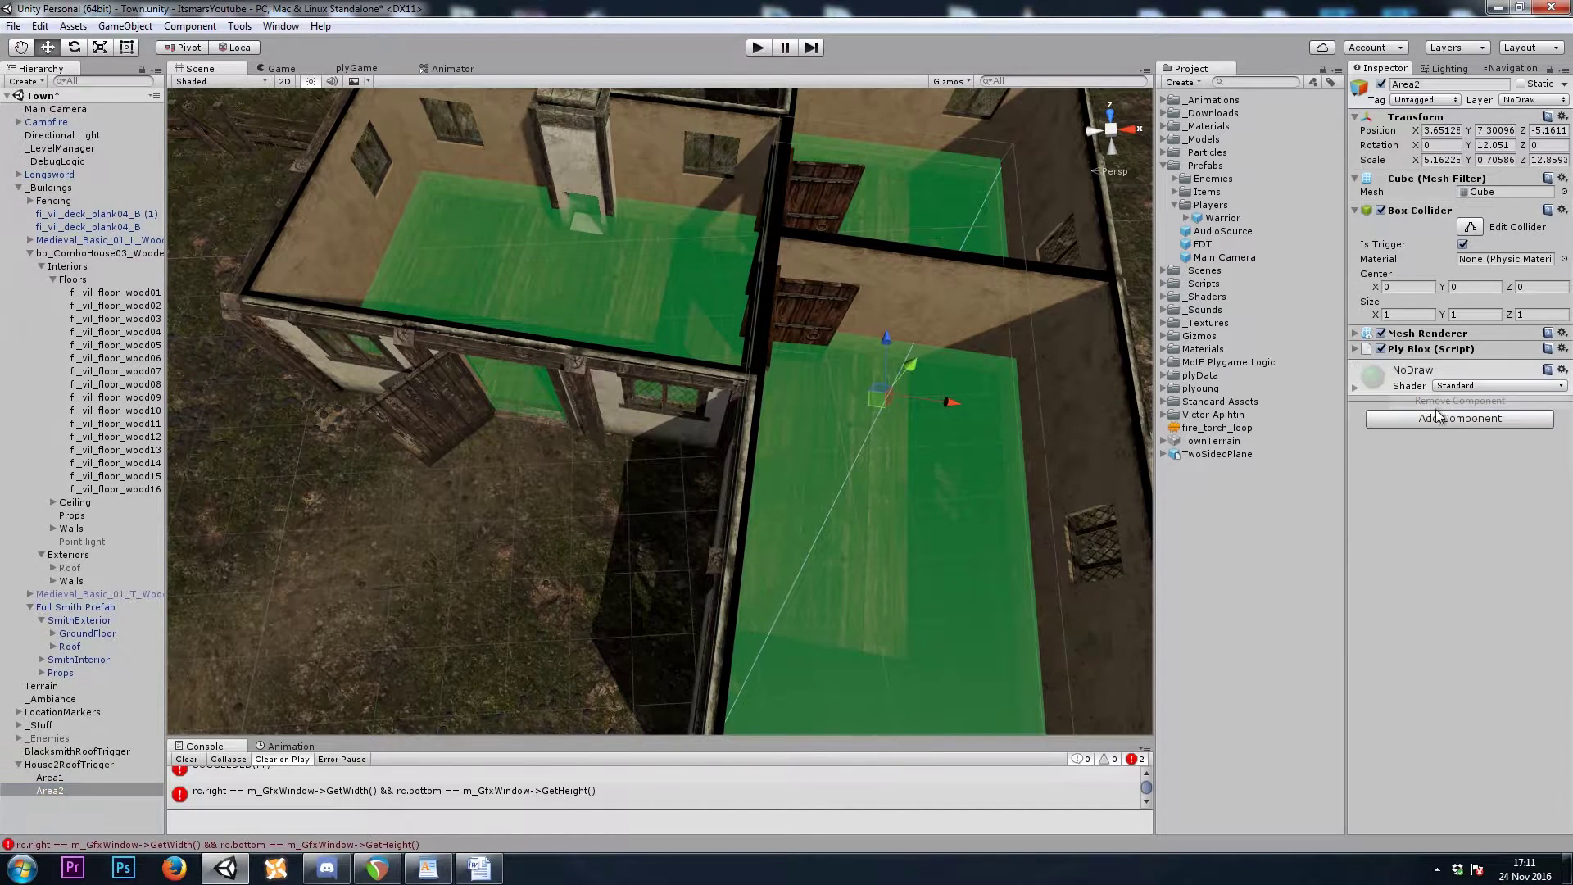
# - Paste the Ply Blox holding the Roof variable onto House2RoofTrigger and delete its empty Ply Blox
pyautogui.click(1431, 350)
pyautogui.rightClick(1431, 352)
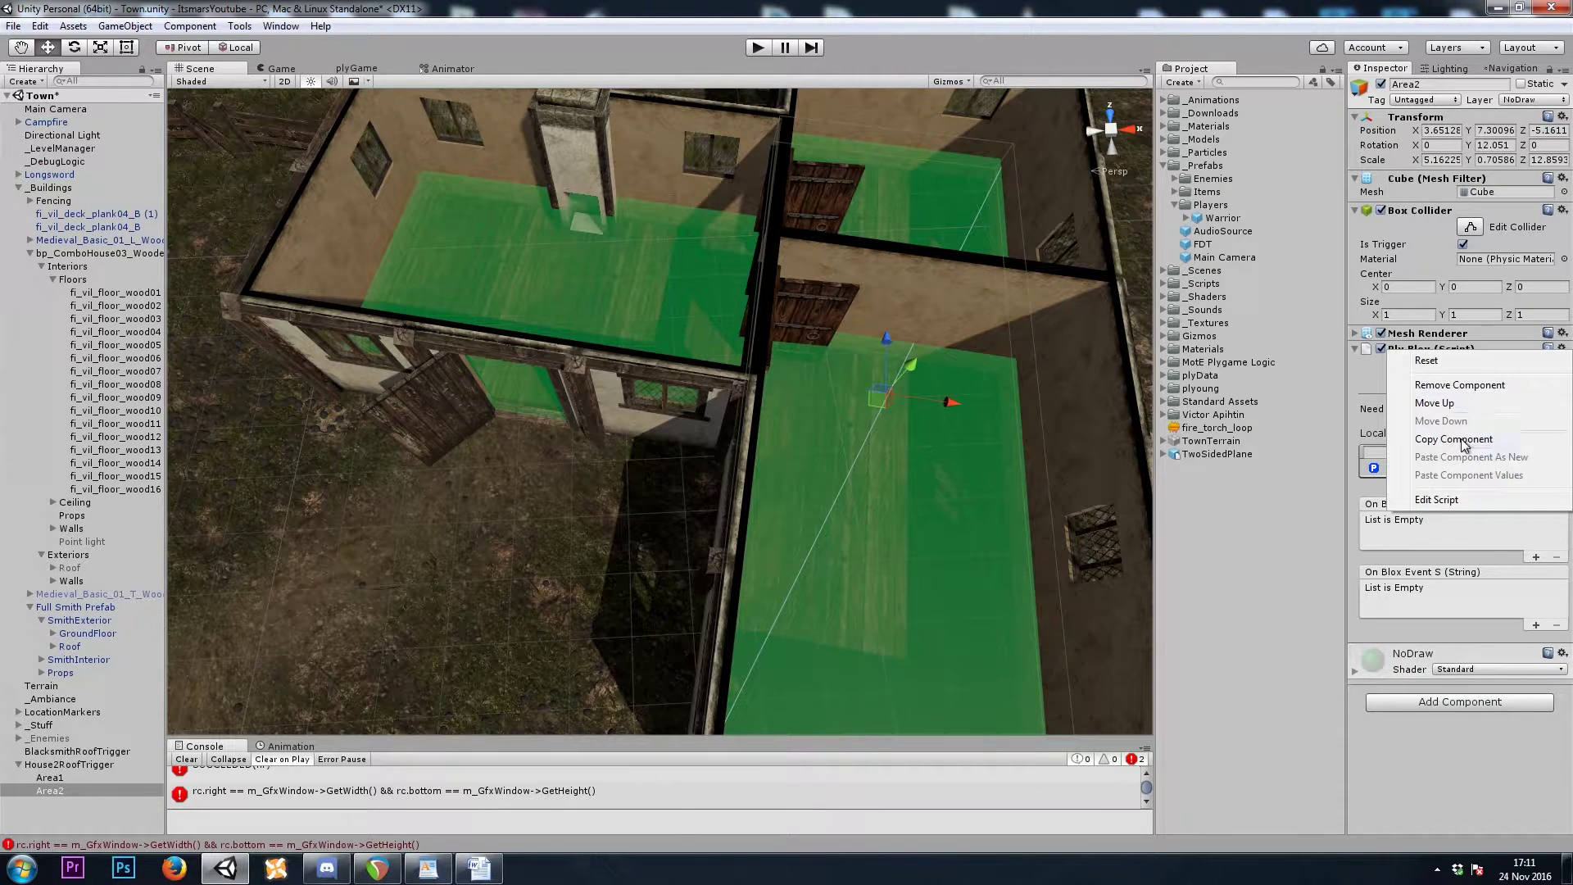
pyautogui.click(1450, 388)
pyautogui.click(57, 766)
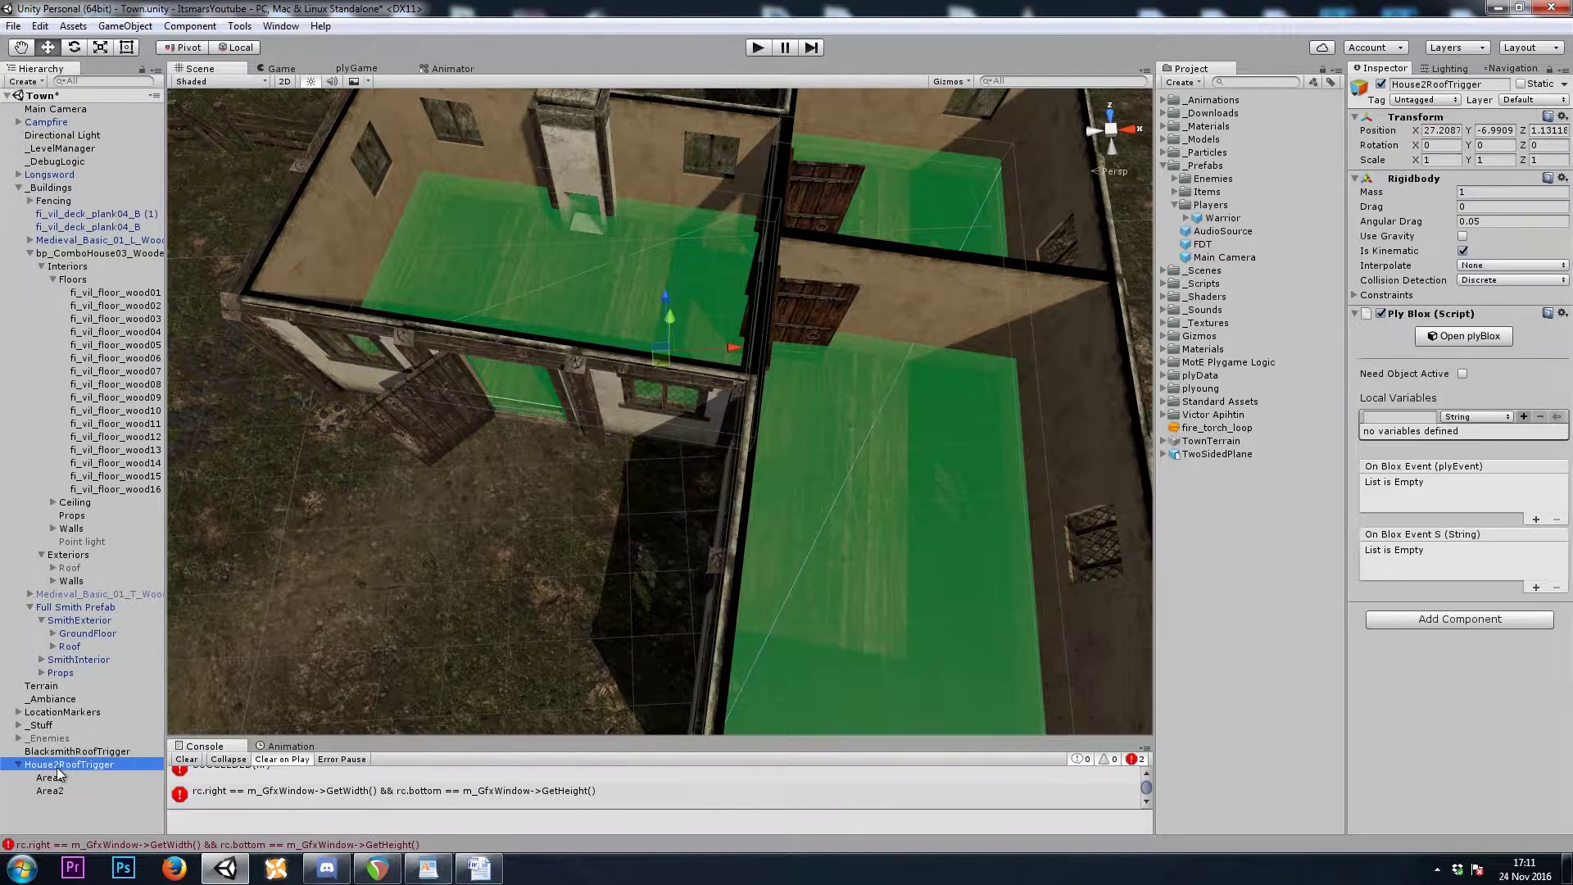
pyautogui.rightClick(1429, 321)
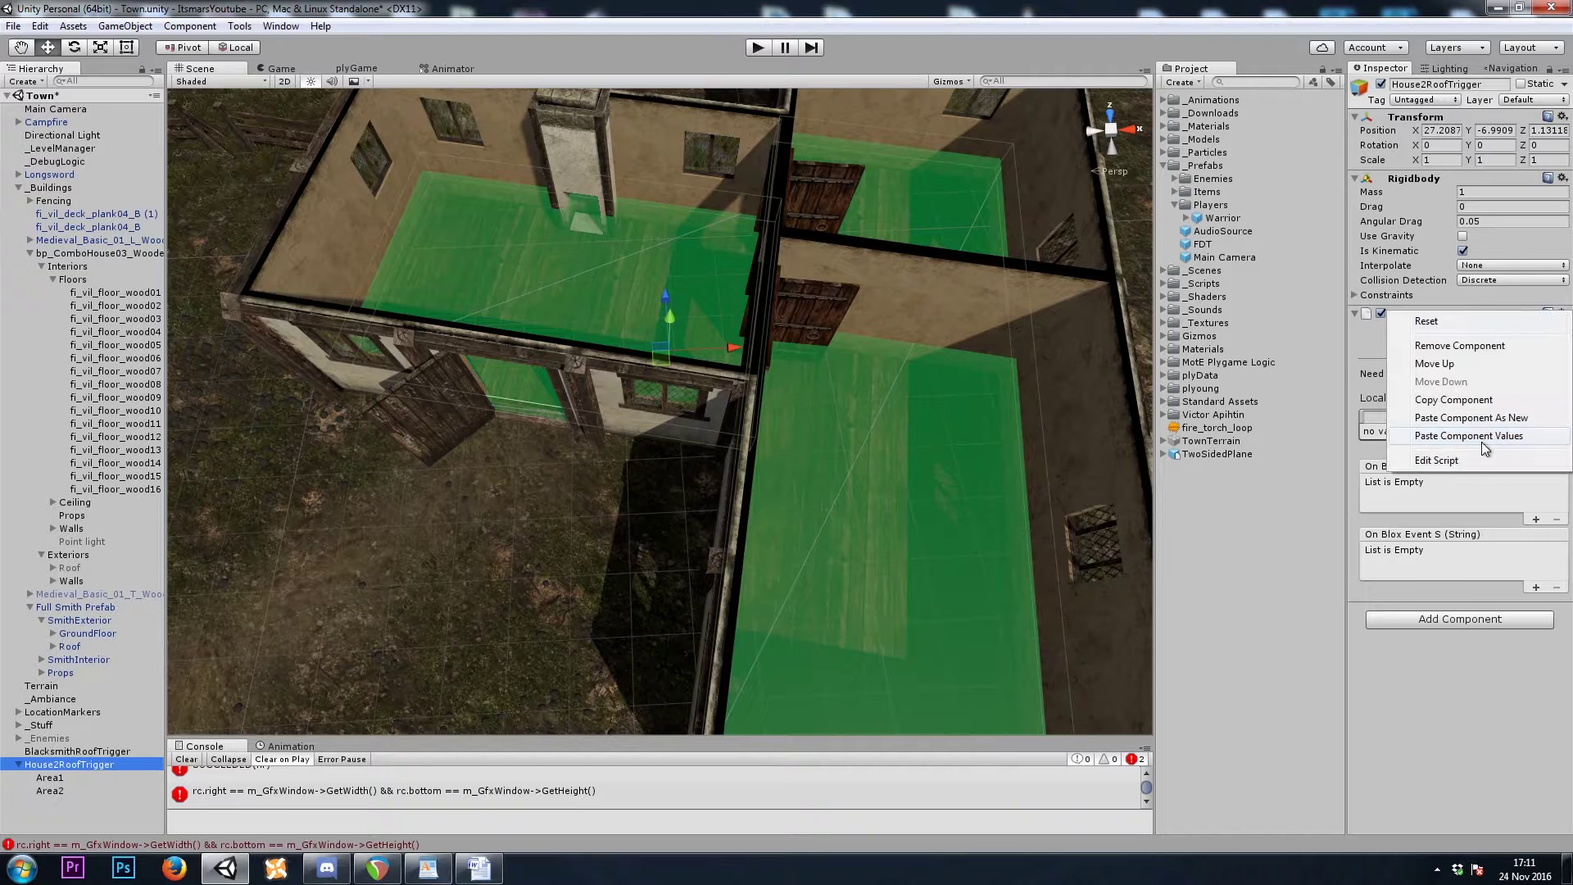
pyautogui.click(1432, 425)
pyautogui.rightClick(1401, 319)
pyautogui.click(1442, 356)
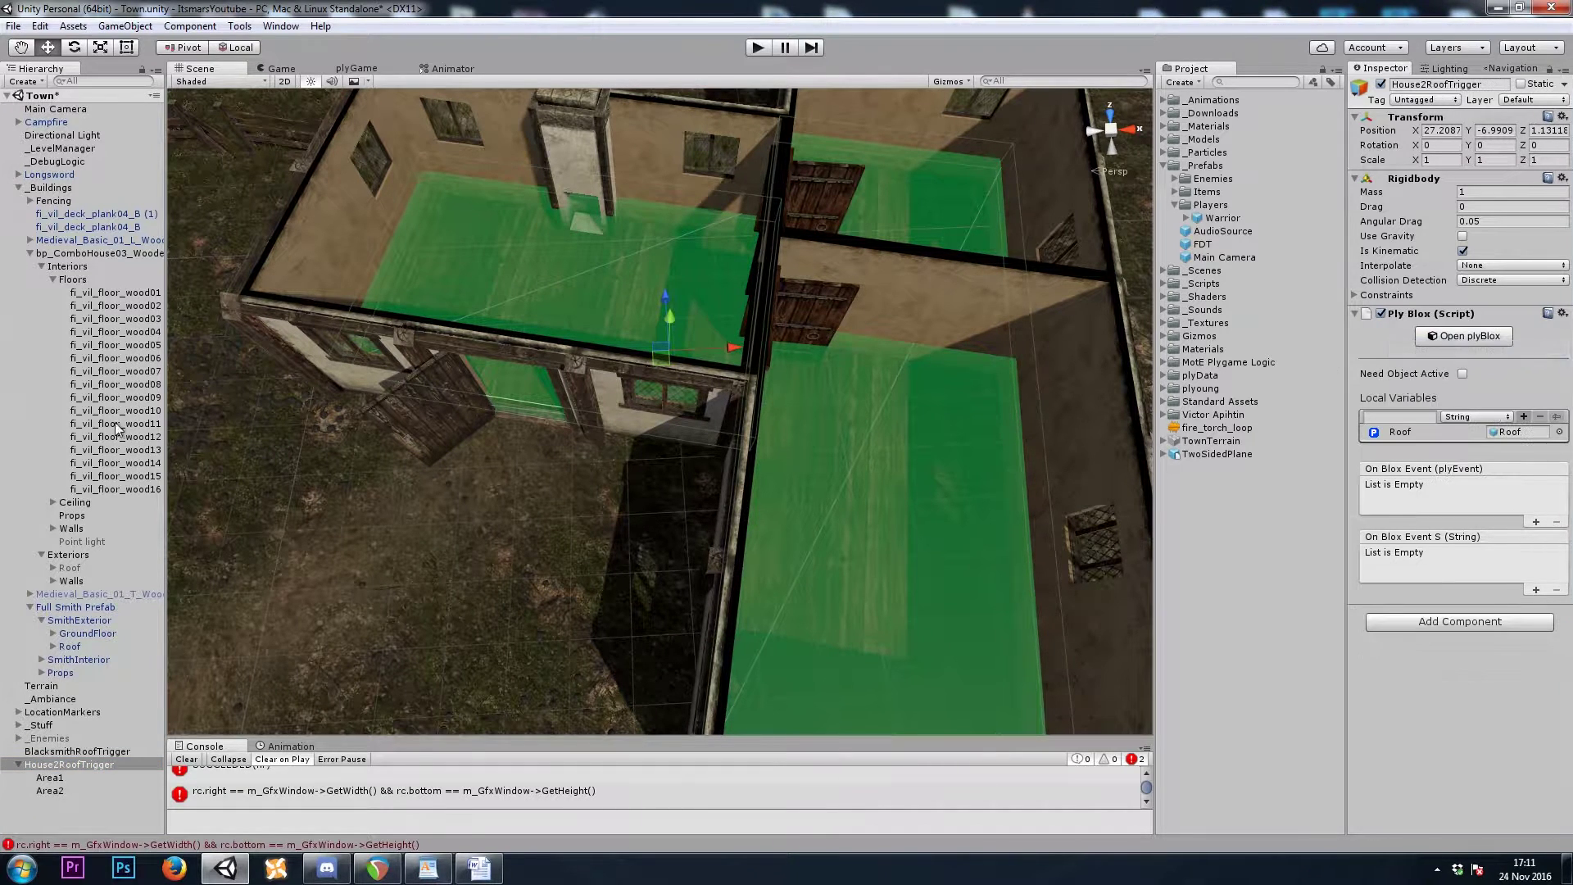
# - Remove Area1's Ply Blox and confirm Area1 is still set as a trigger
pyautogui.click(51, 777)
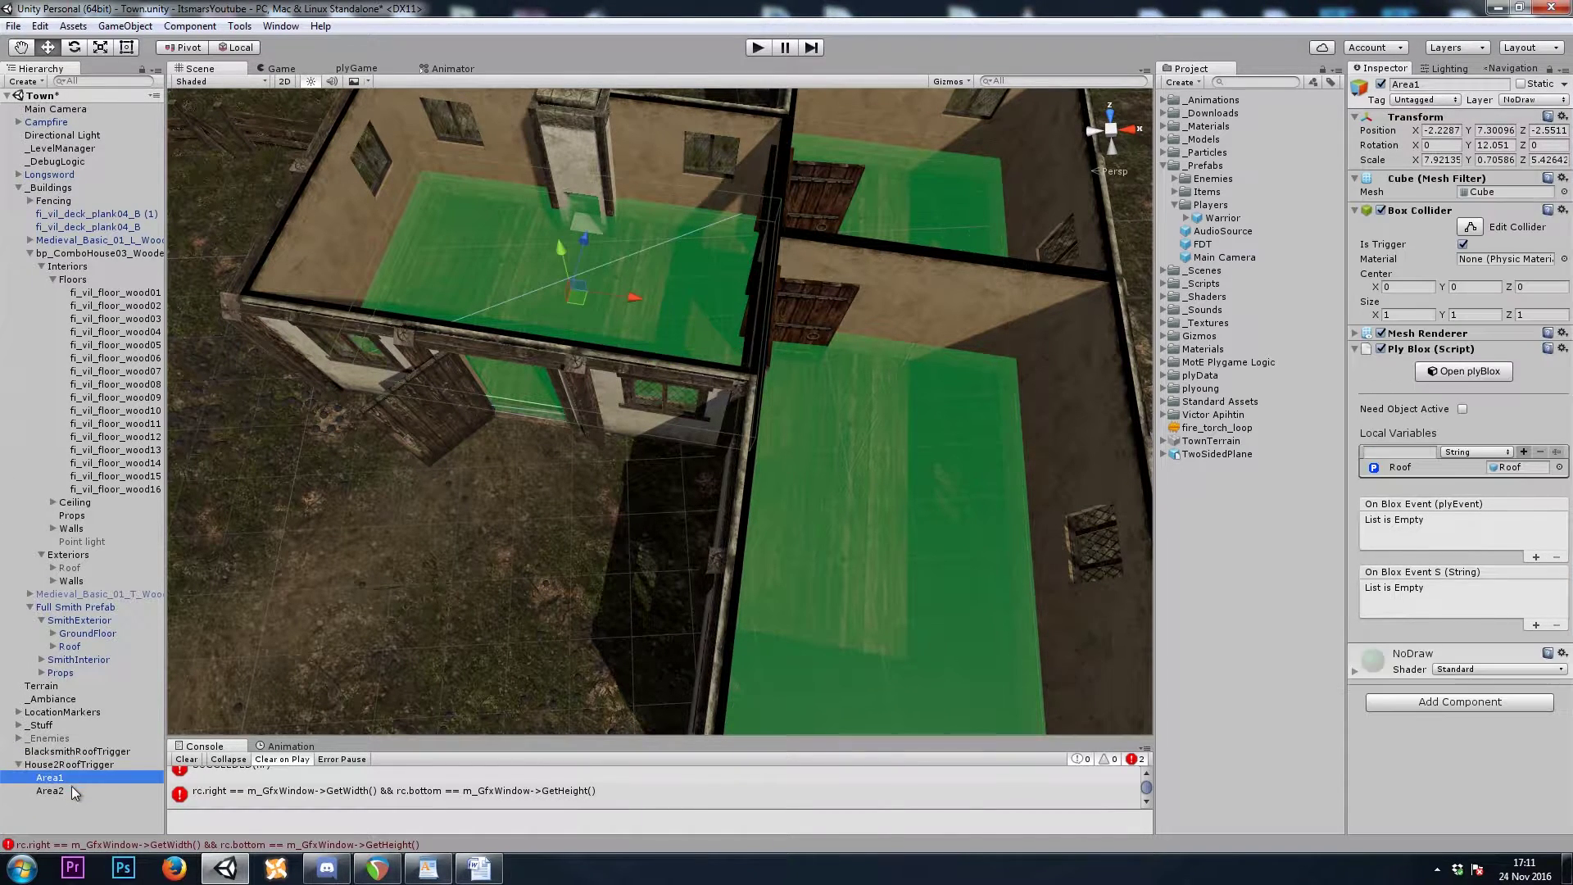
pyautogui.rightClick(1414, 352)
pyautogui.click(1452, 373)
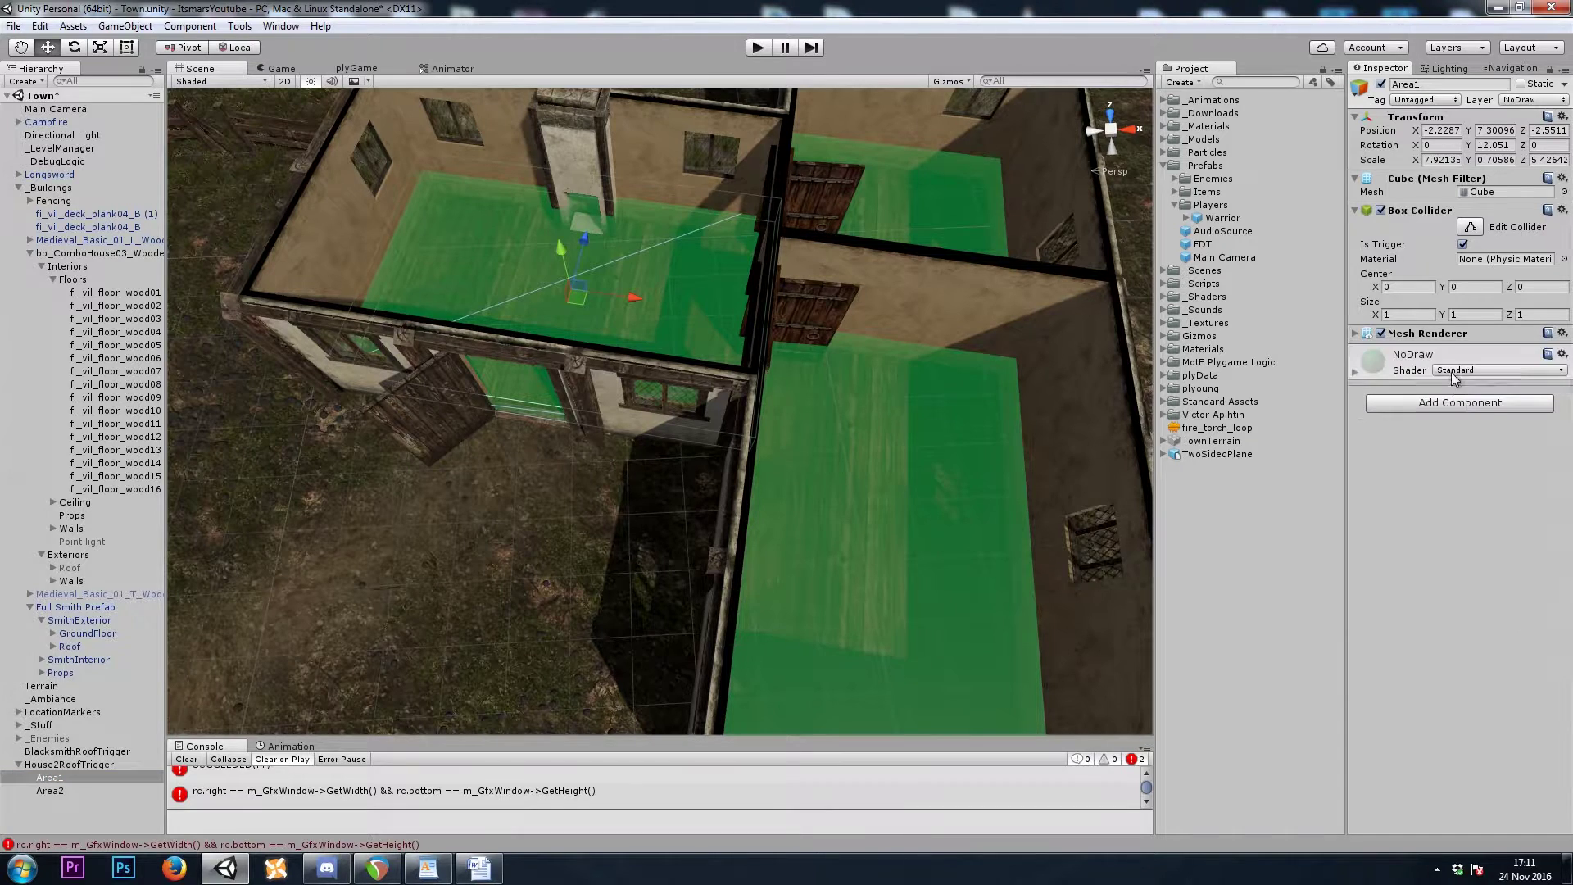
pyautogui.click(67, 789)
pyautogui.click(66, 775)
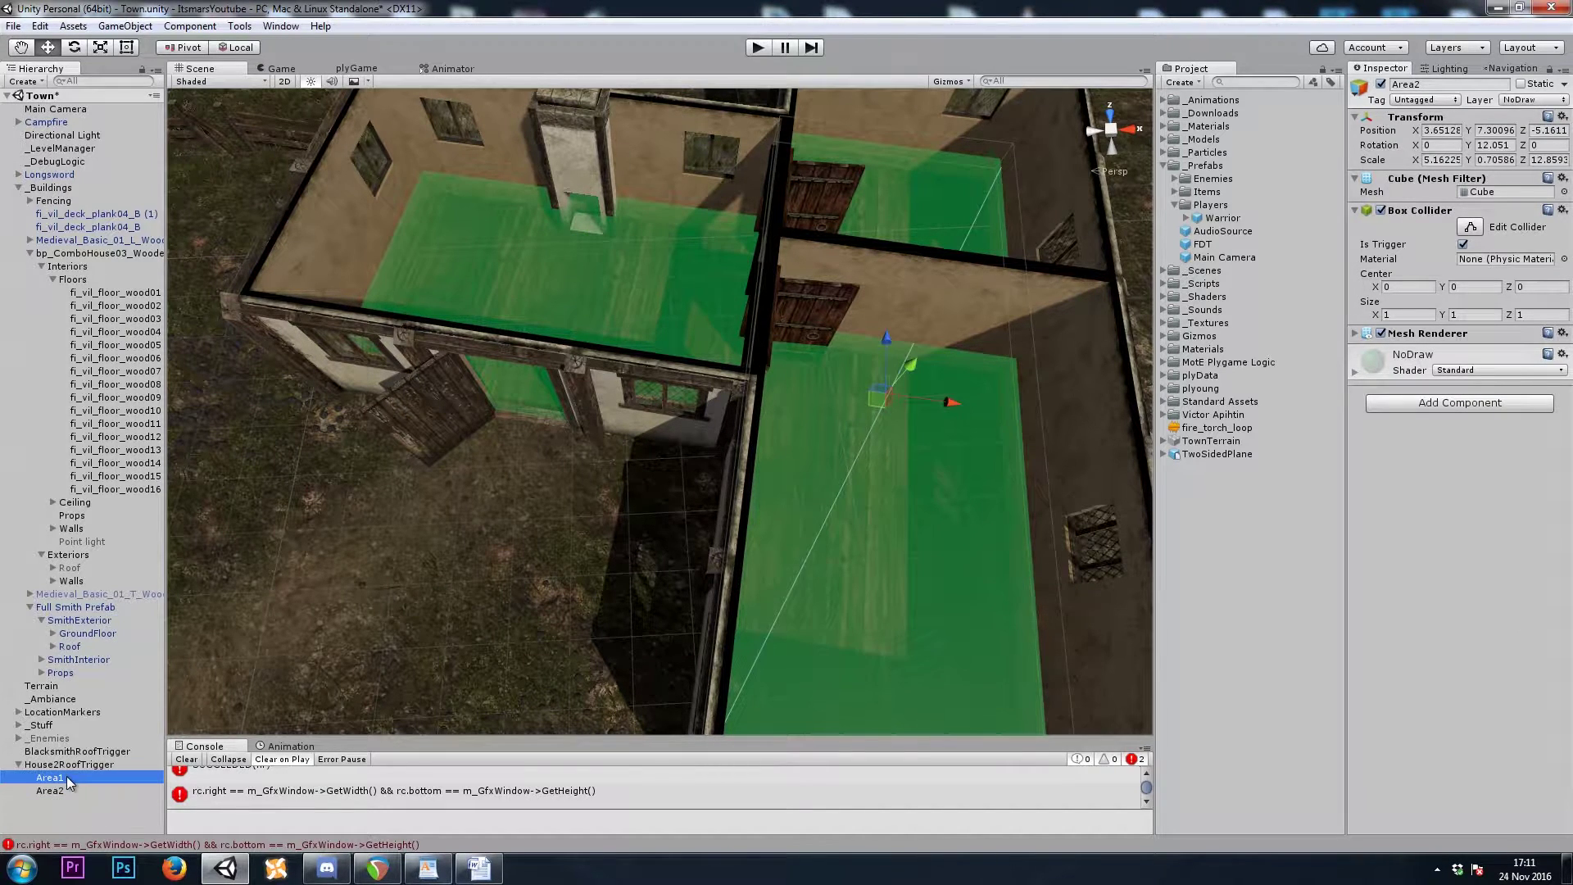
pyautogui.click(1378, 246)
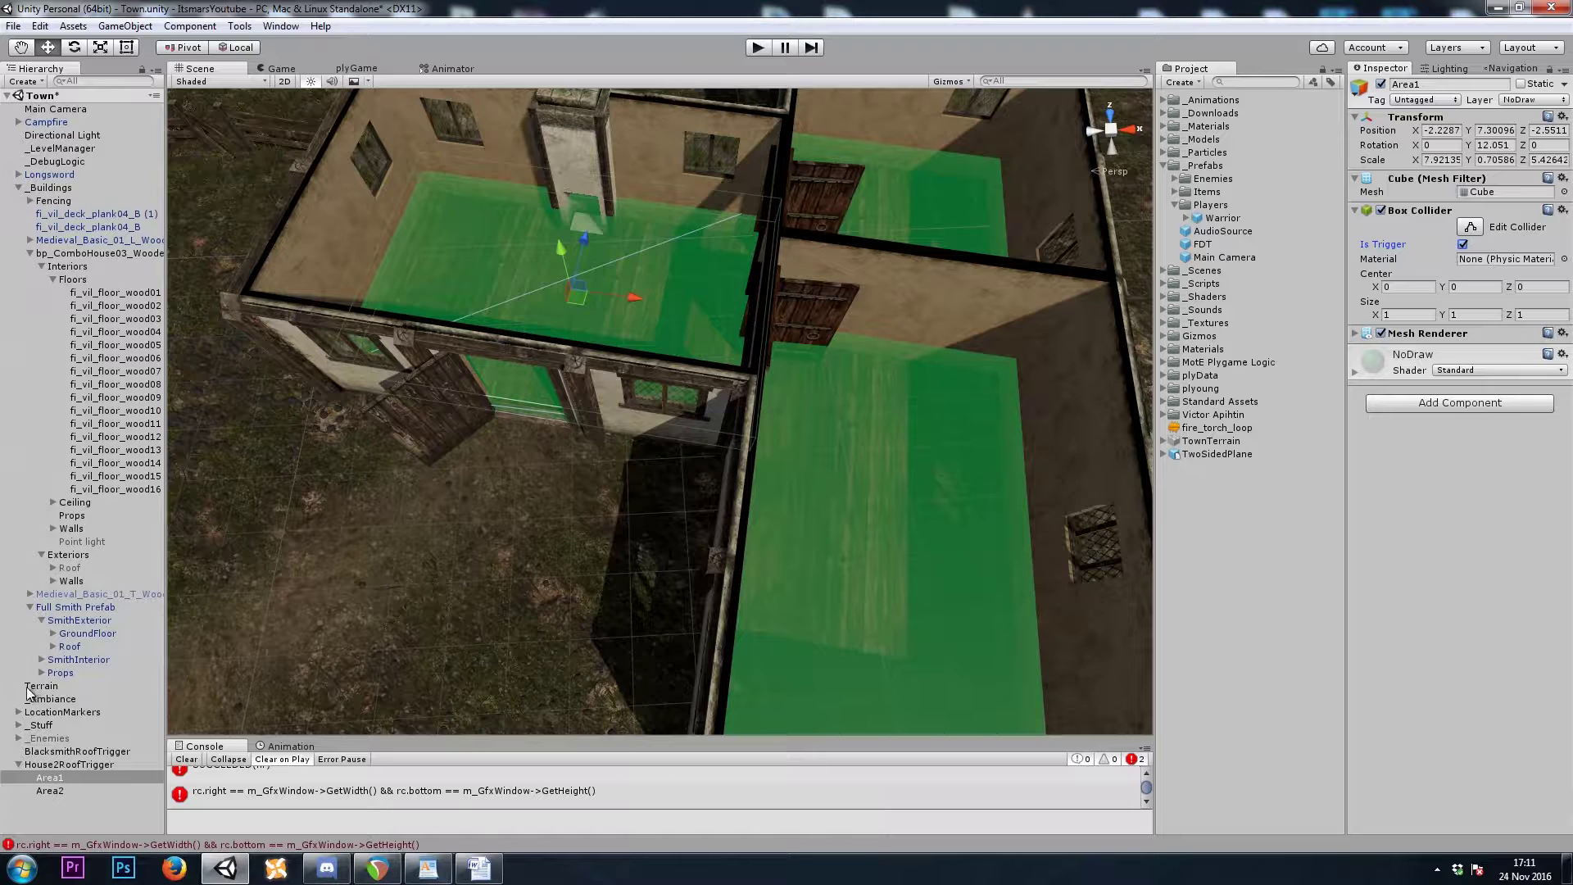
pyautogui.click(86, 765)
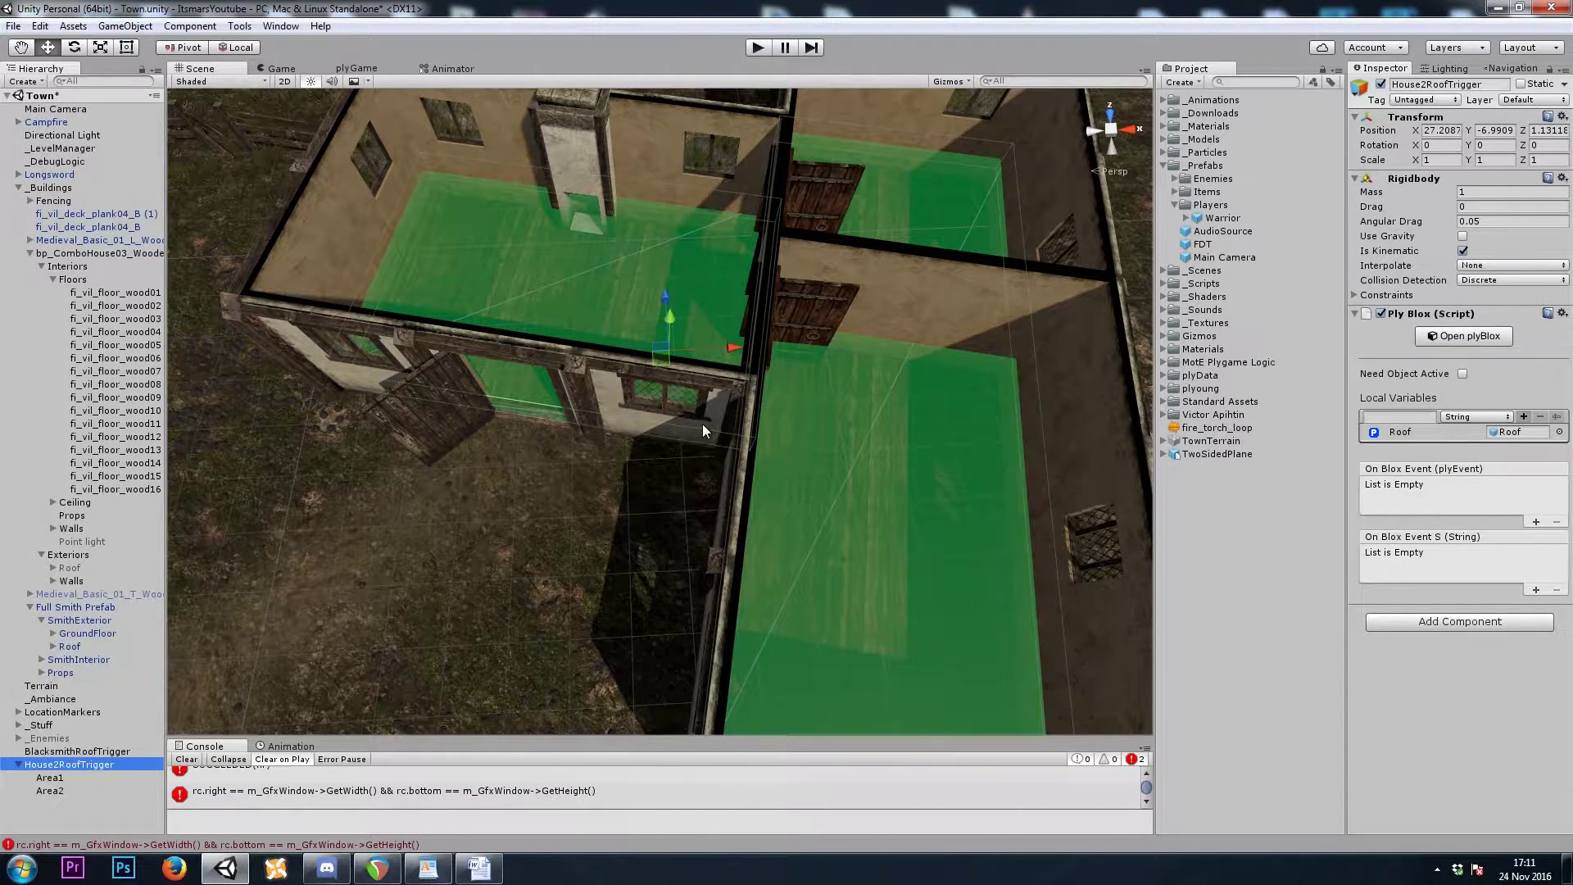
# - Find the house's exterior Roof object in the Hierarchy, collapsing the wall and floor lists
pyautogui.click(1408, 430)
pyautogui.keyDown('alt'); pyautogui.moveTo(507, 540); pyautogui.dragTo(620, 345); pyautogui.keyUp('alt')
pyautogui.moveTo(620, 345); pyautogui.dragTo(621, 339, button='right')
pyautogui.press('s')
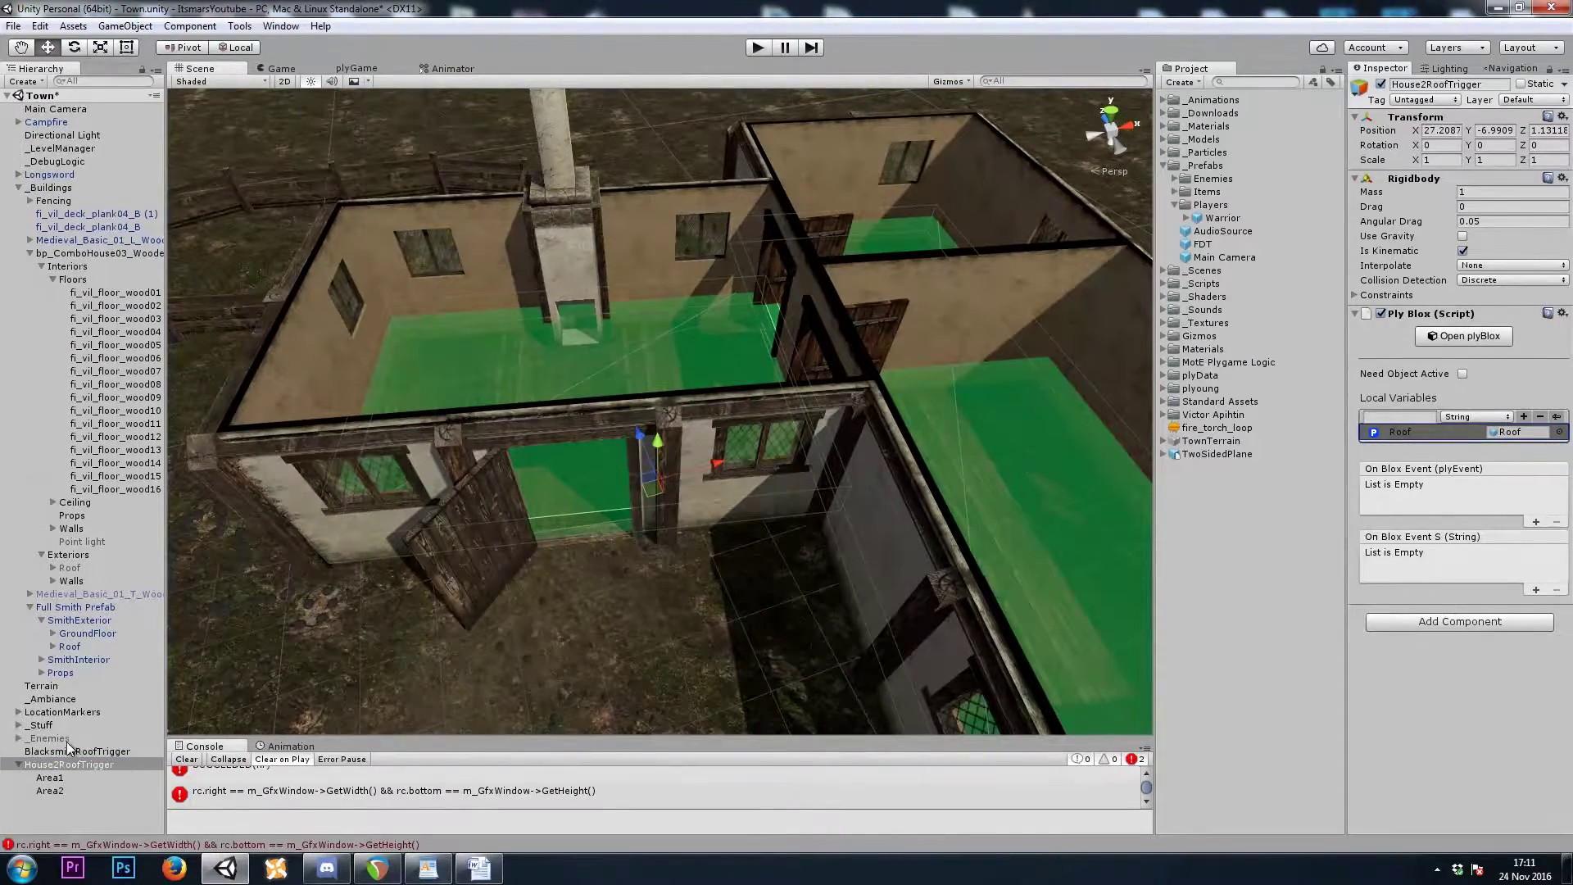
pyautogui.click(706, 426)
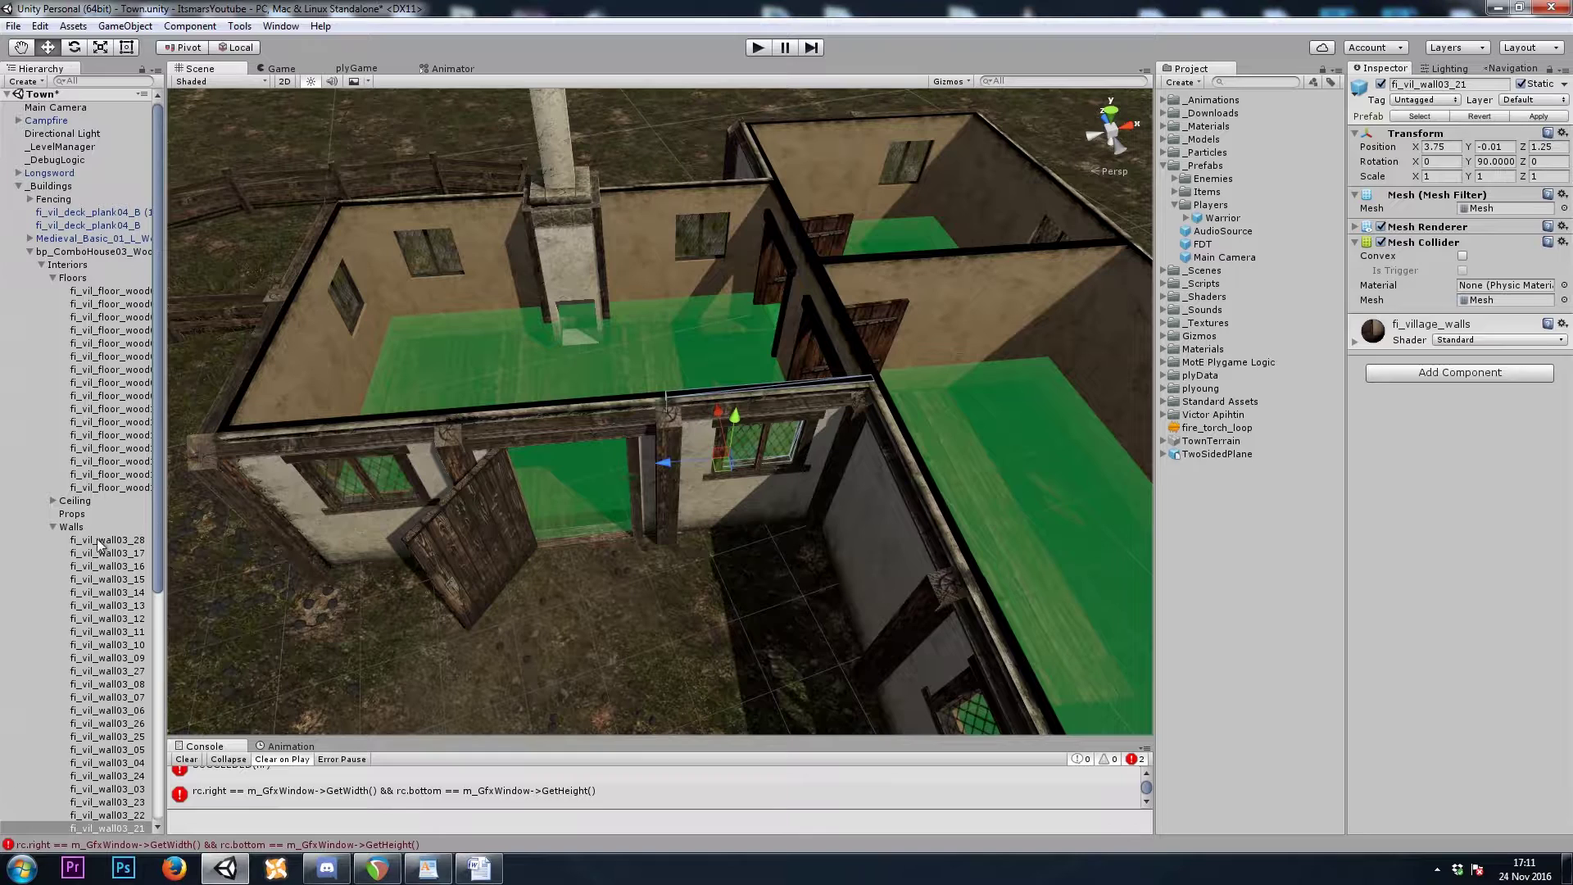
pyautogui.click(53, 528)
pyautogui.click(66, 280)
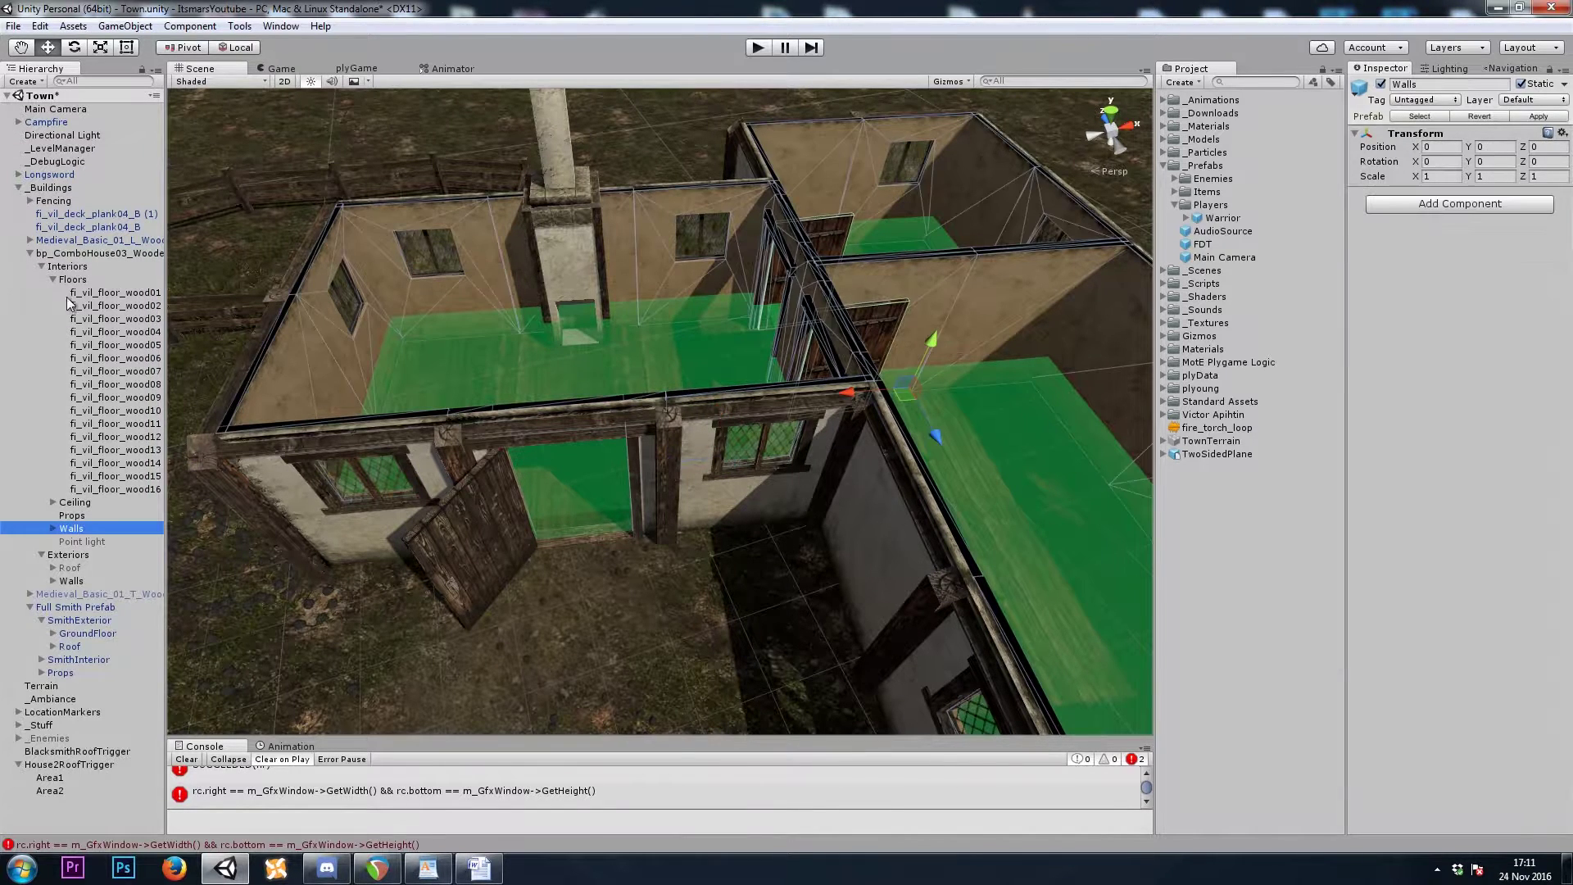
pyautogui.click(53, 280)
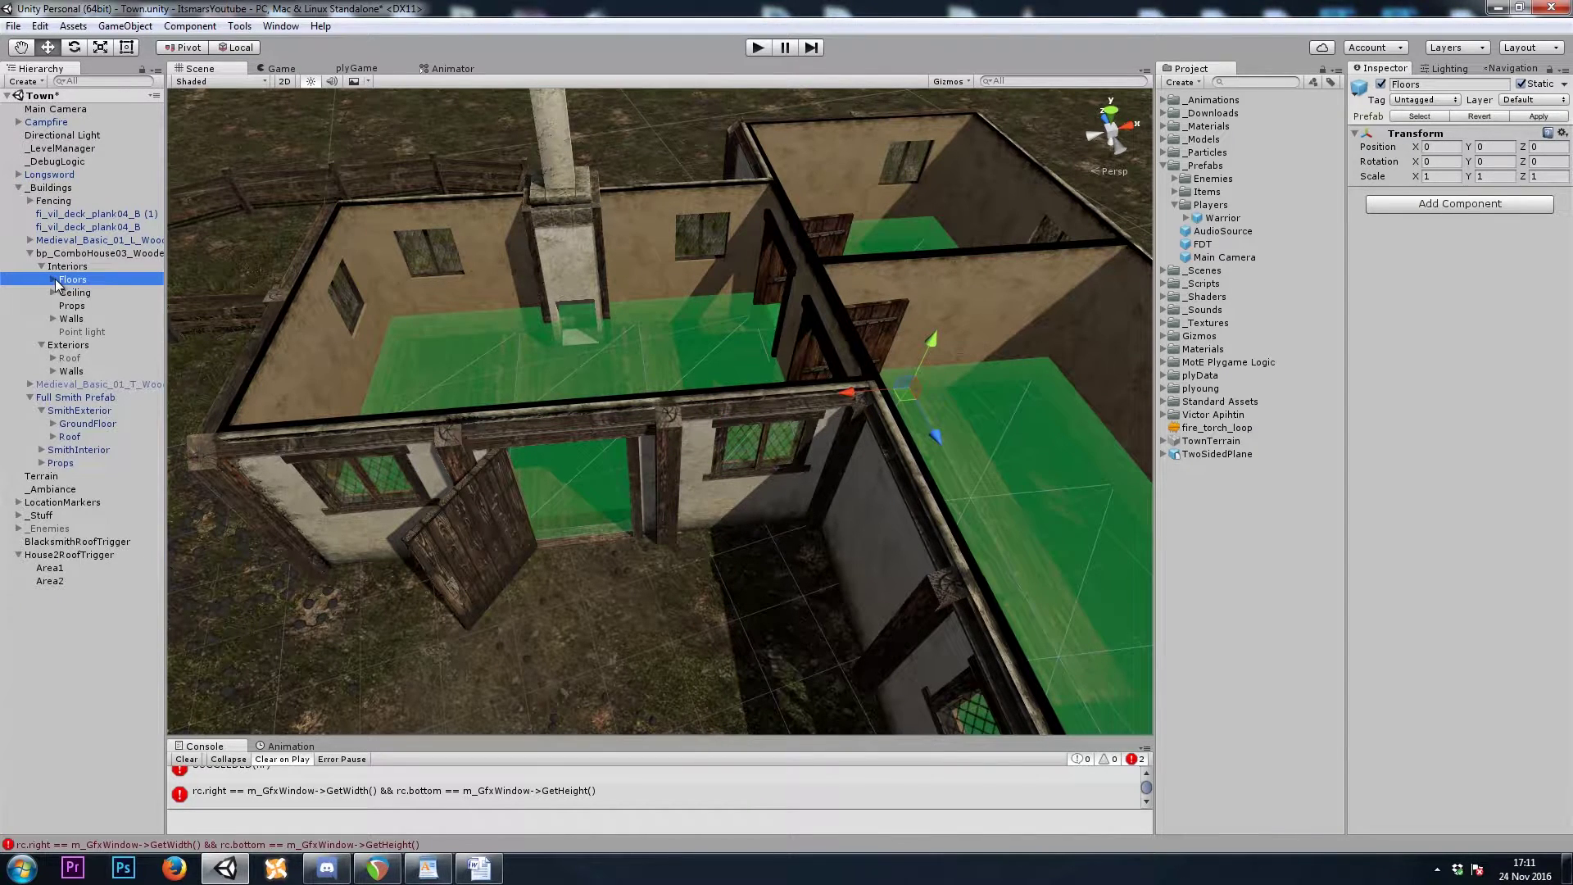
pyautogui.click(69, 358)
# - Assign the exterior Roof object to House2RoofTrigger's Roof local variable
pyautogui.click(532, 474)
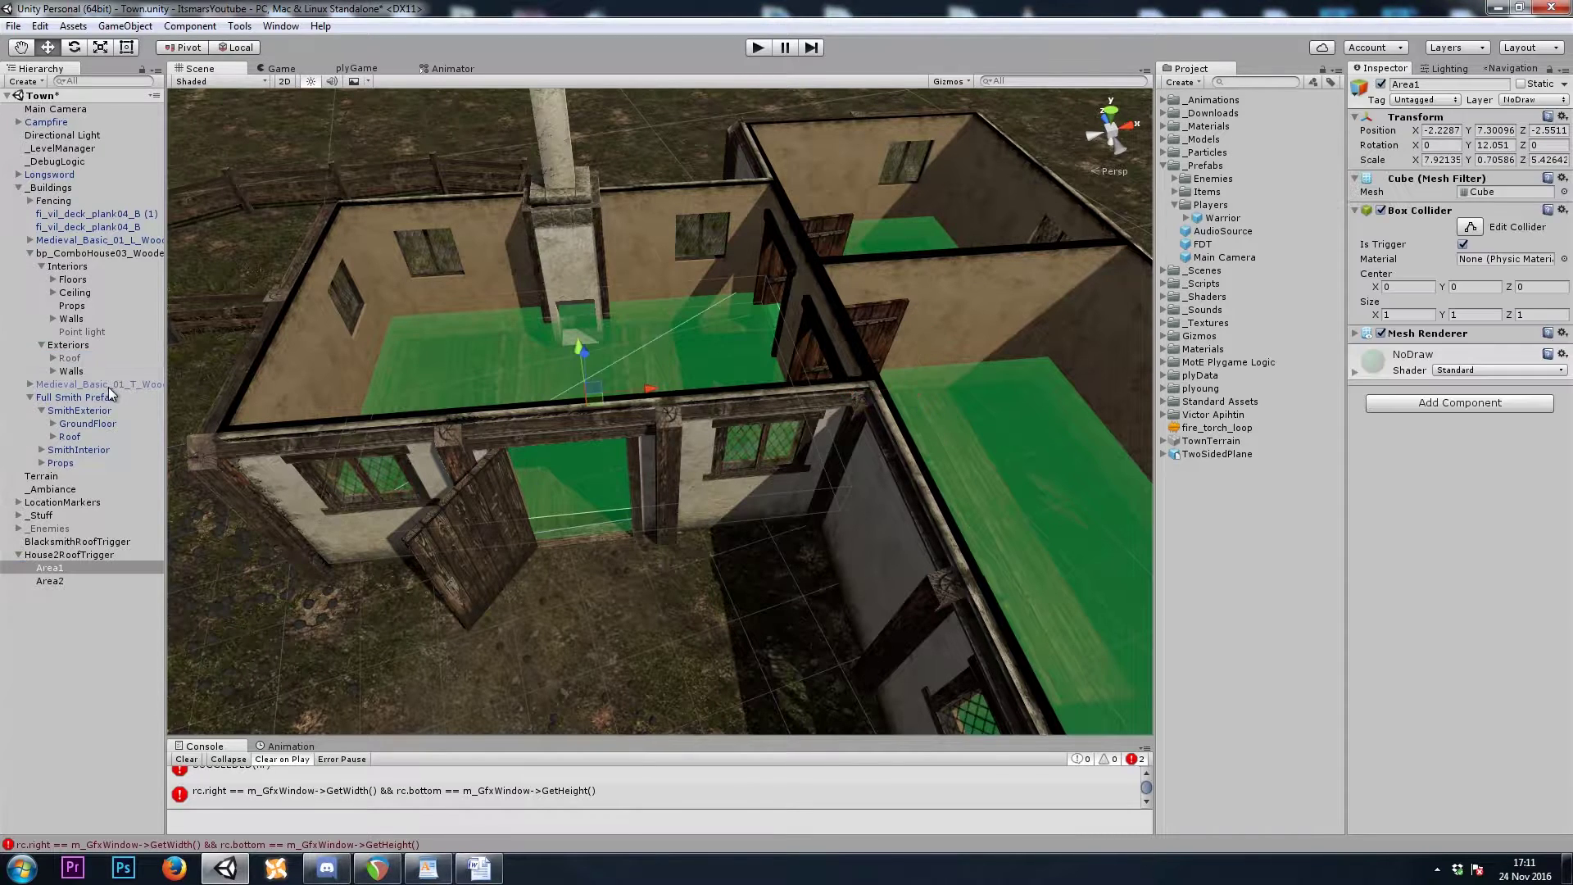
pyautogui.click(70, 555)
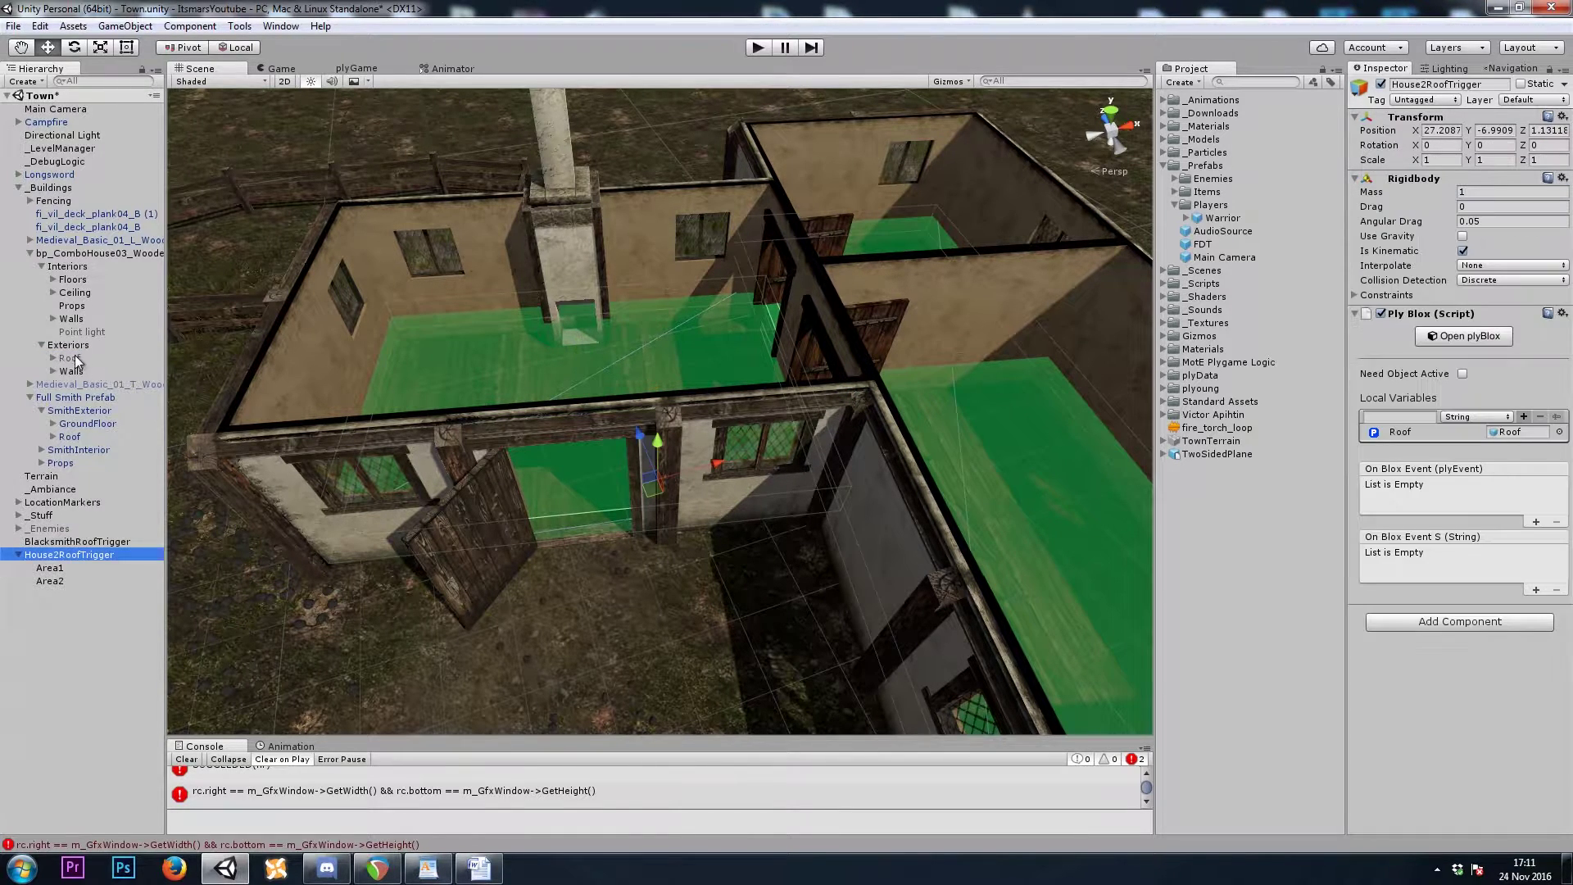
pyautogui.moveTo(70, 357); pyautogui.dragTo(1521, 440)
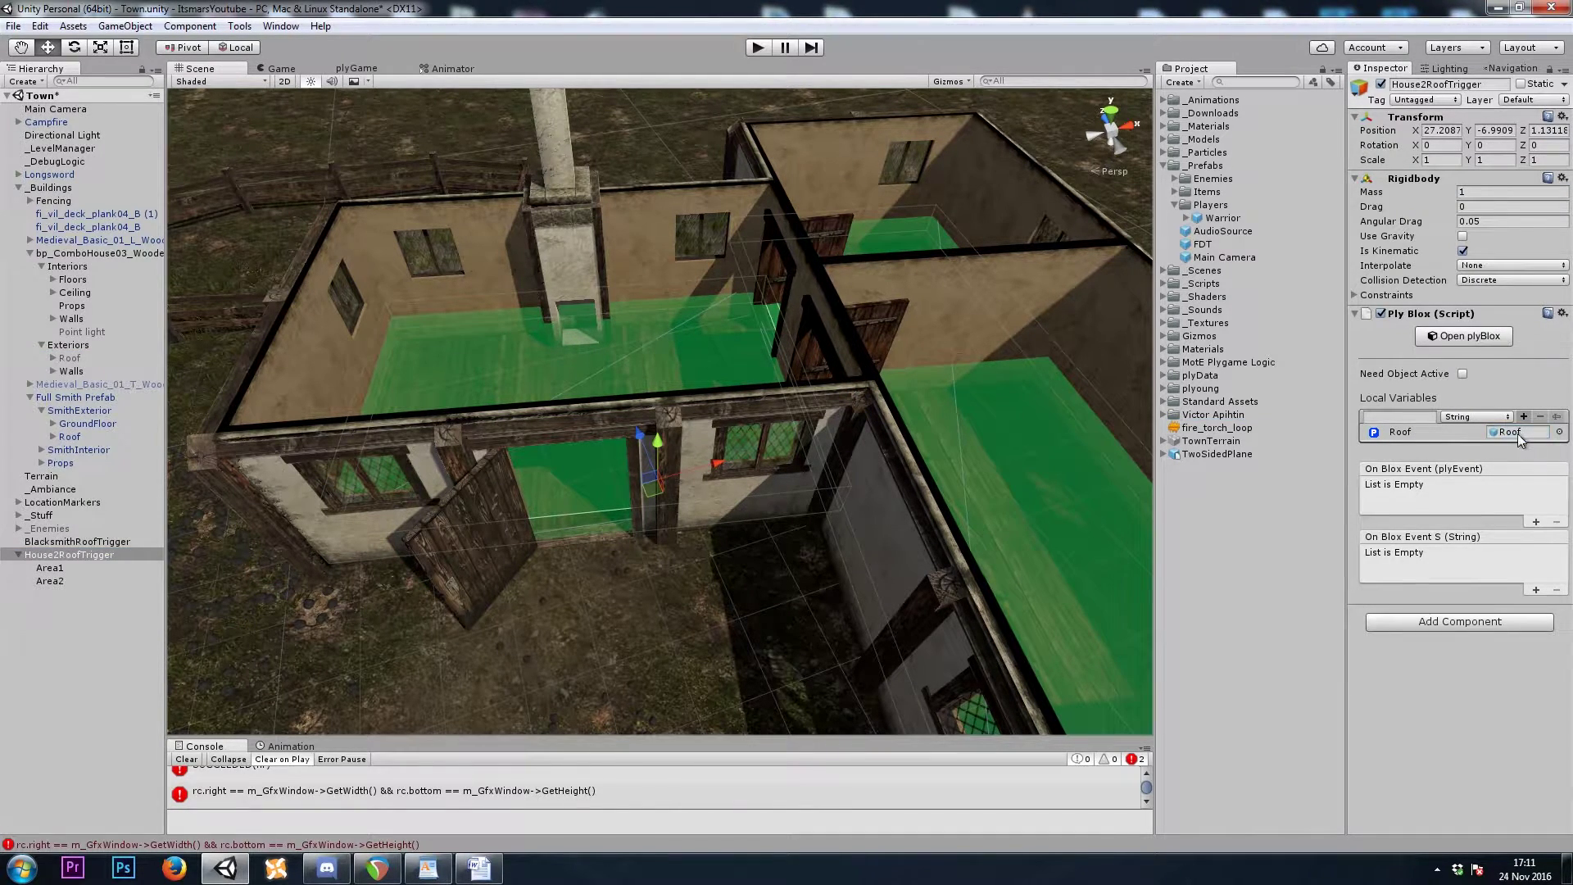
pyautogui.doubleClick(69, 358)
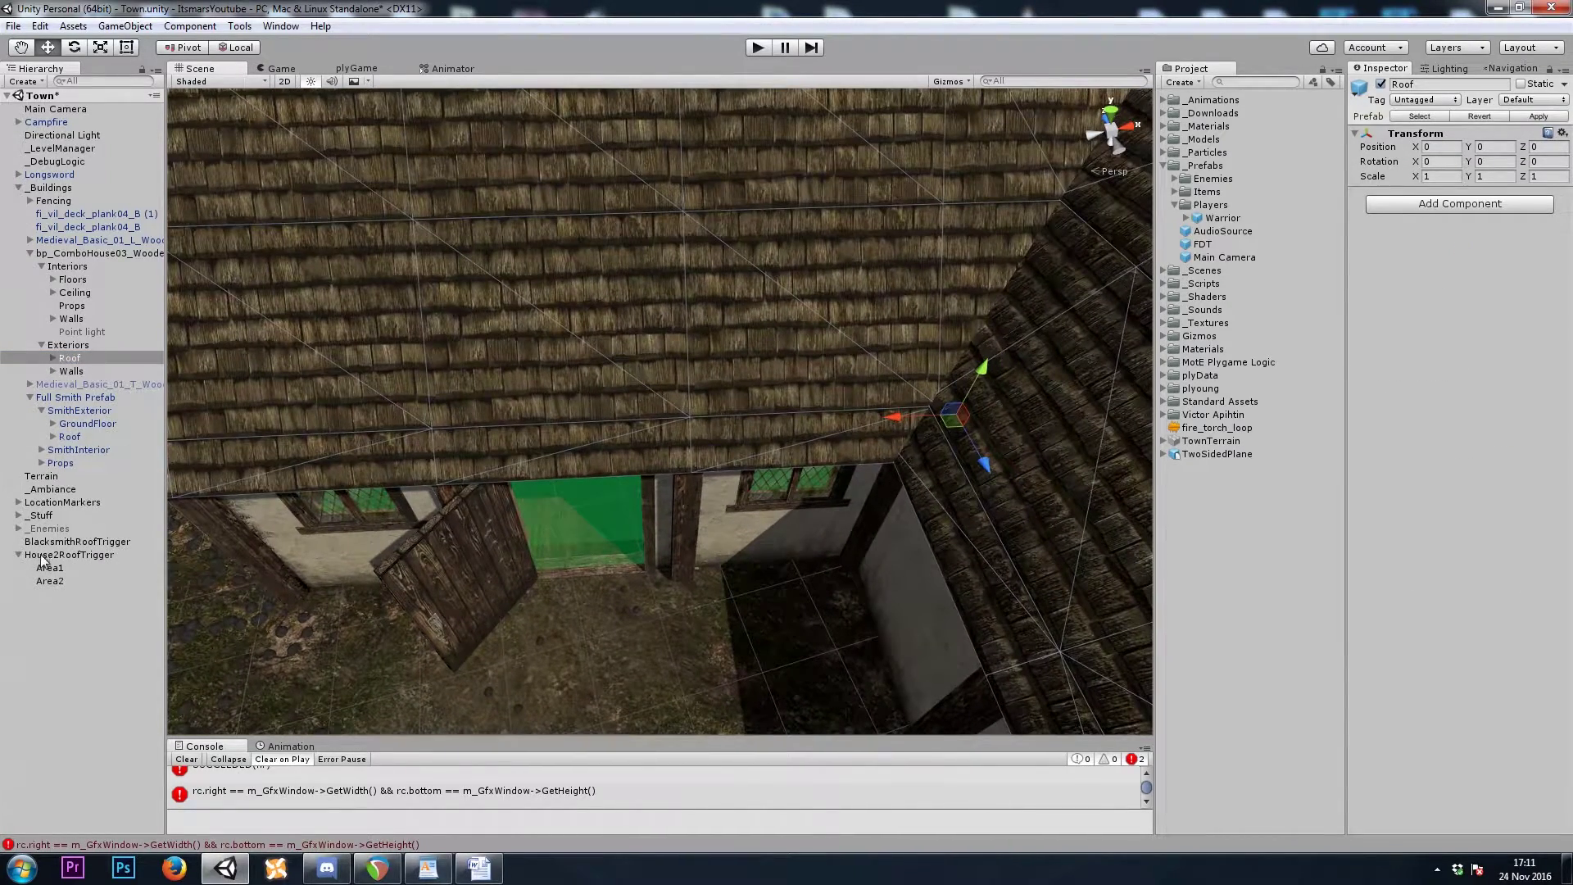
pyautogui.click(70, 555)
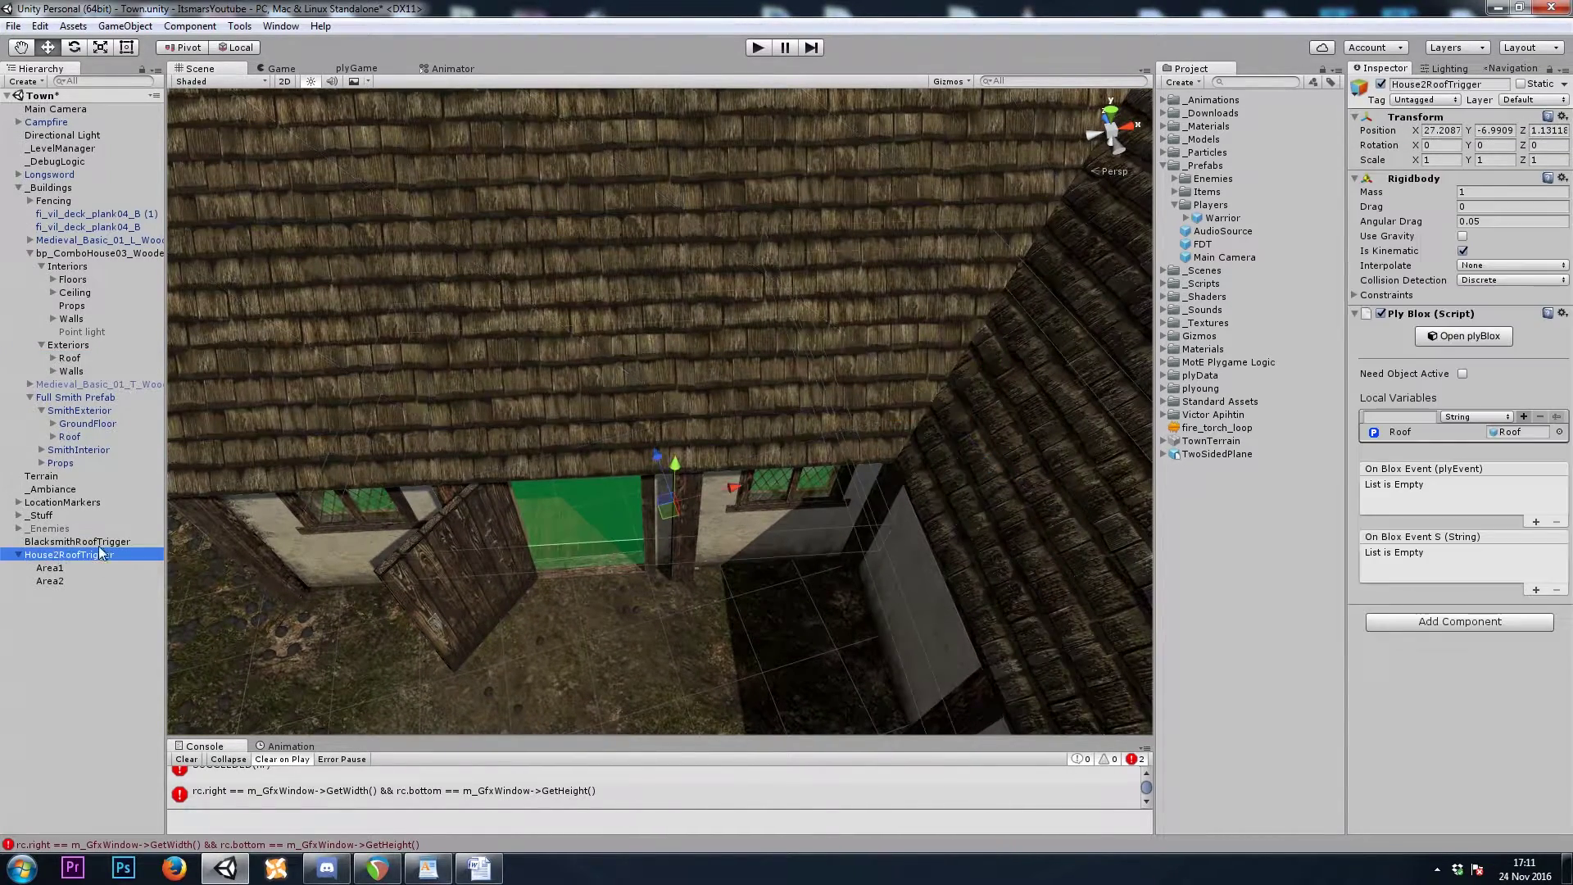
pyautogui.click(1453, 339)
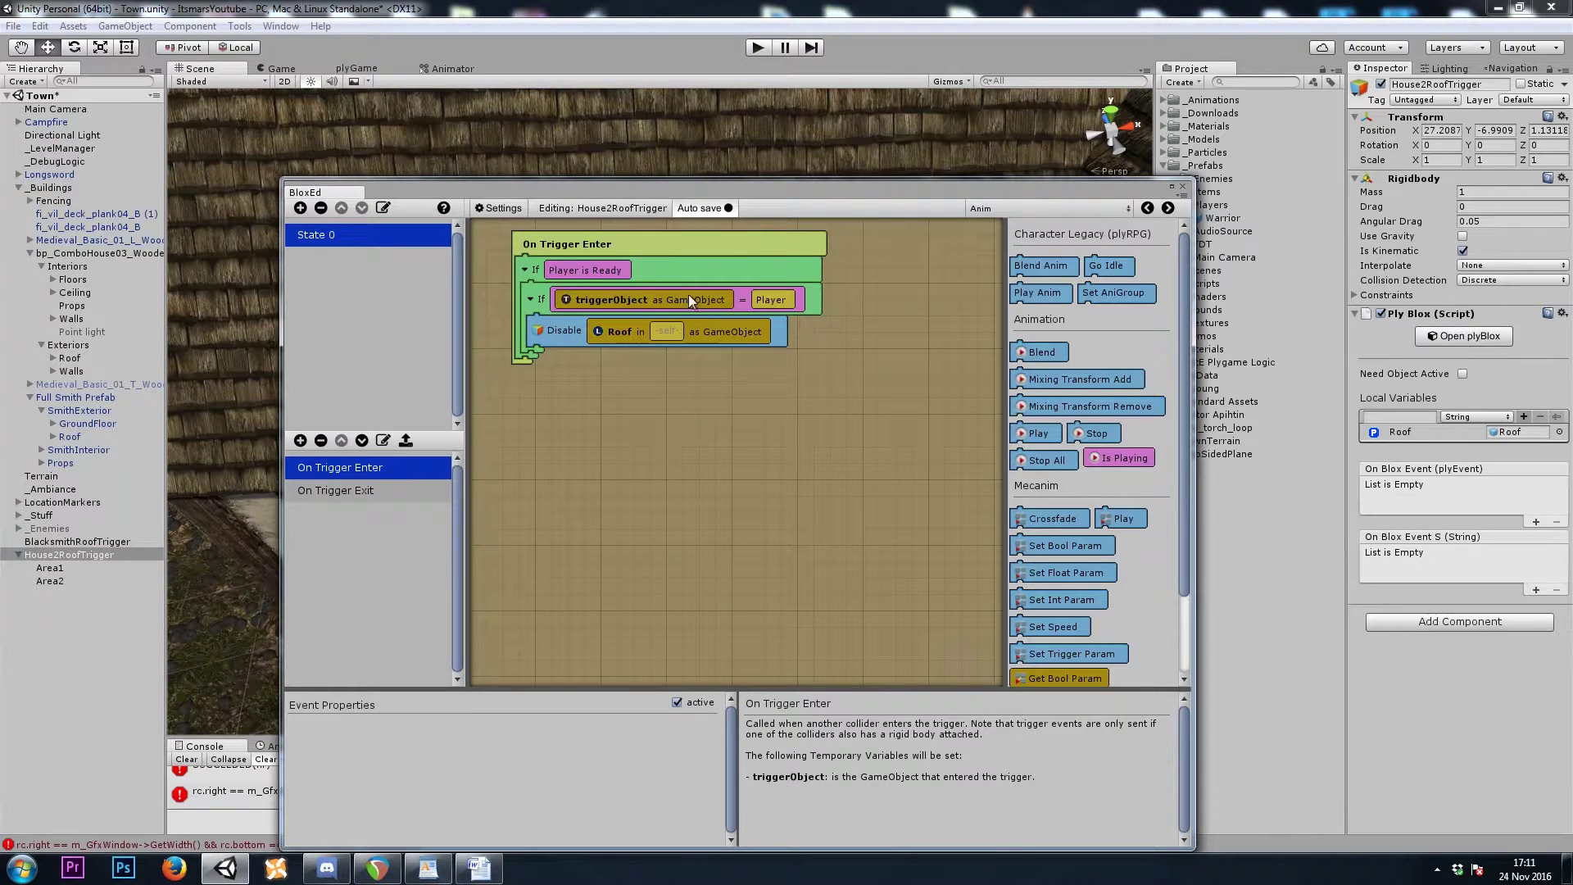
pyautogui.click(649, 267)
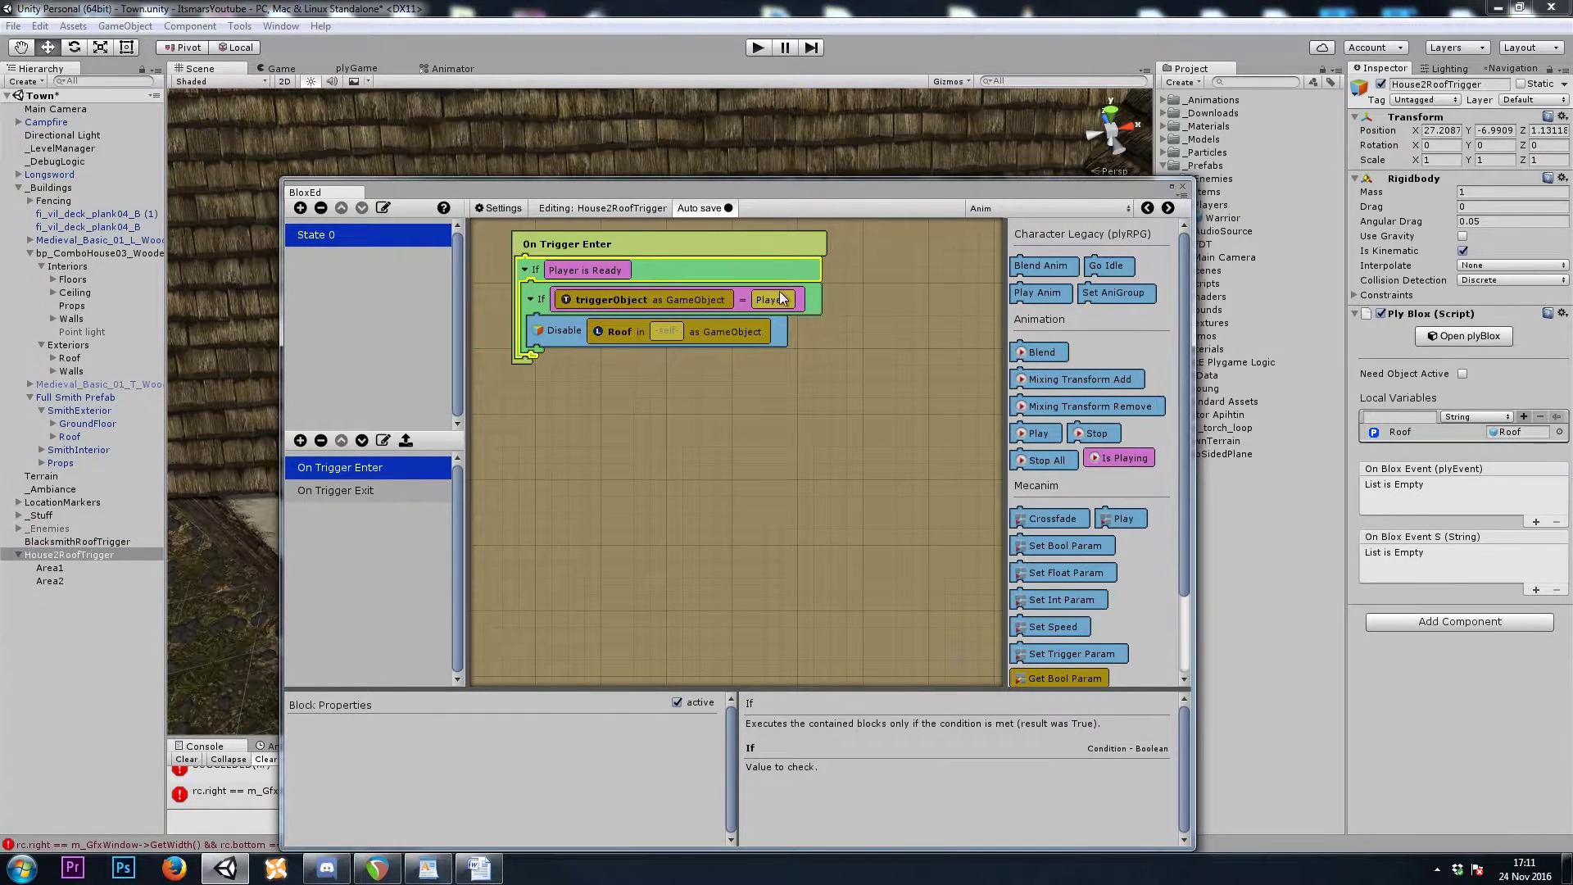
pyautogui.click(624, 337)
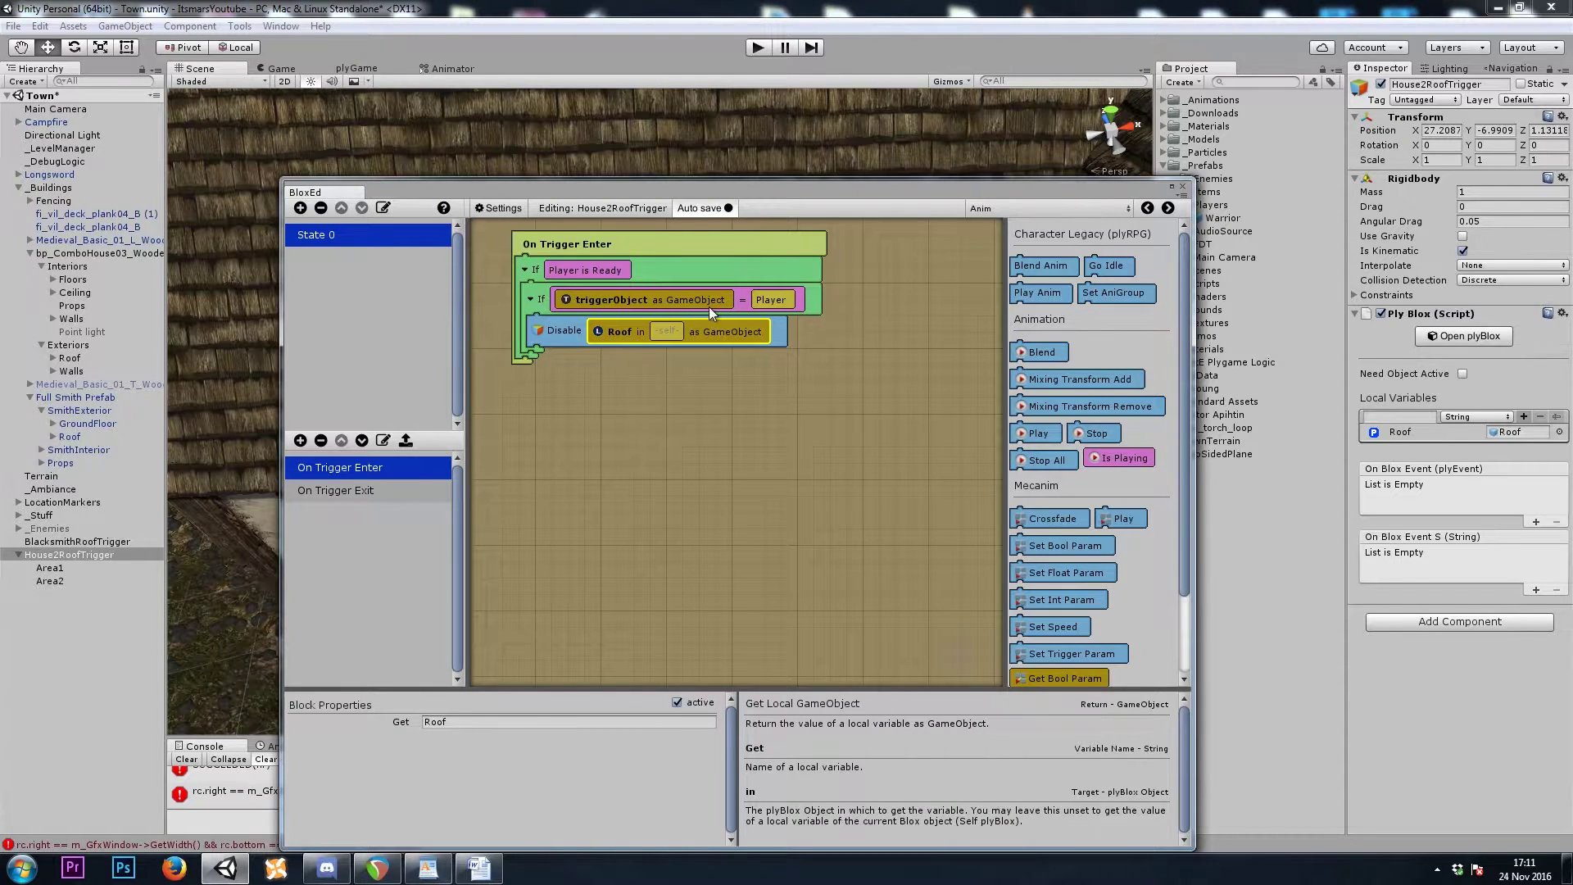
pyautogui.moveTo(764, 190); pyautogui.dragTo(831, 262)
pyautogui.press('w')
pyautogui.moveTo(754, 196); pyautogui.dragTo(1046, 16, button='right')
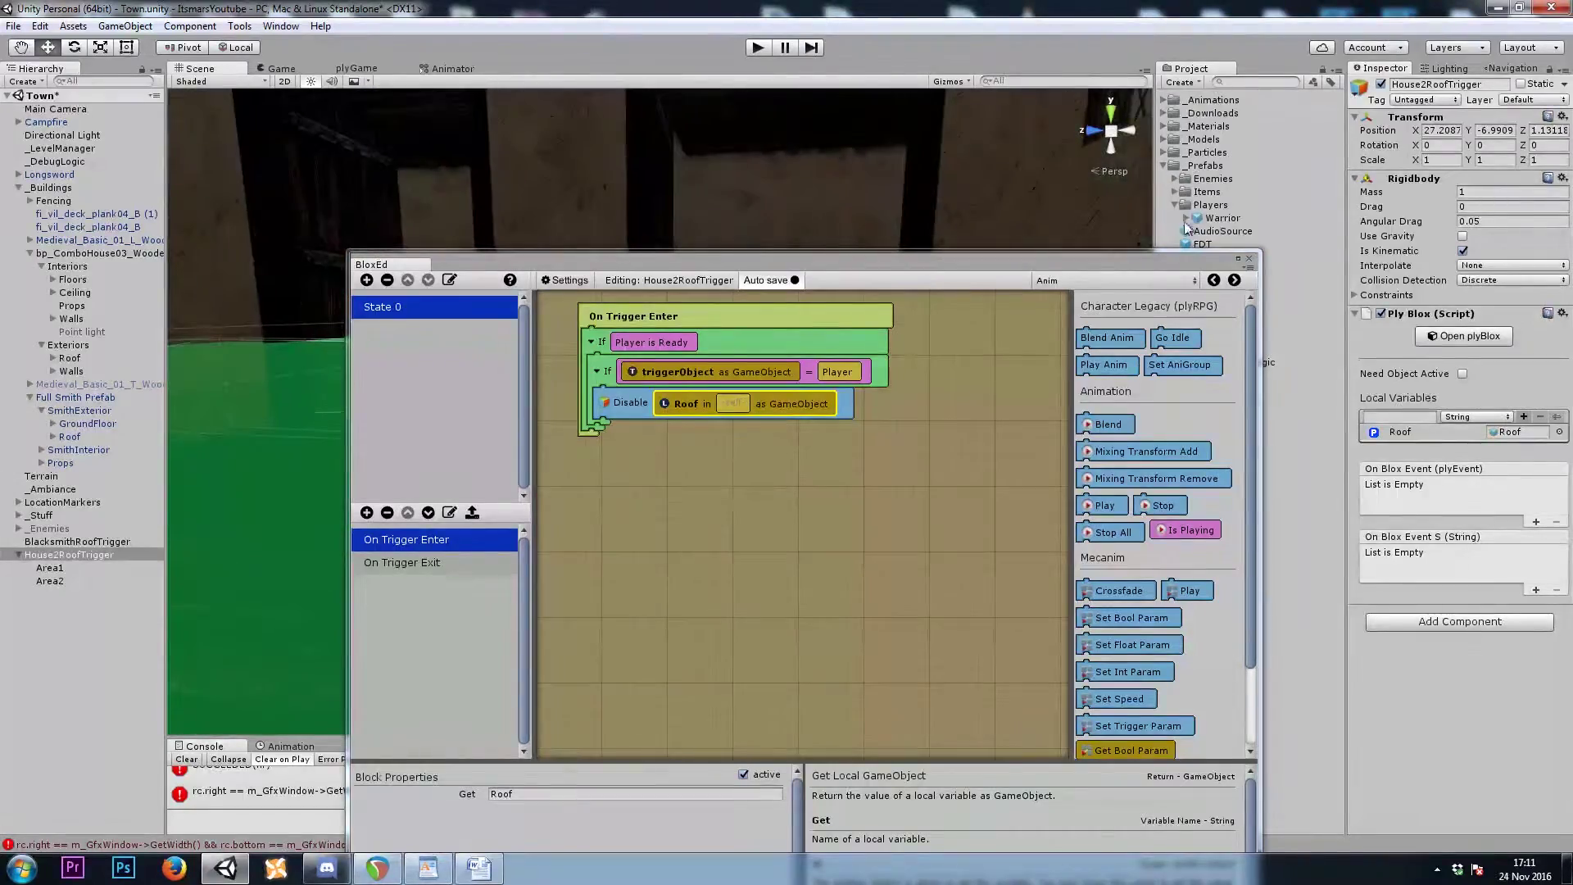
pyautogui.click(1248, 258)
pyautogui.moveTo(877, 292); pyautogui.dragTo(471, 485, button='right')
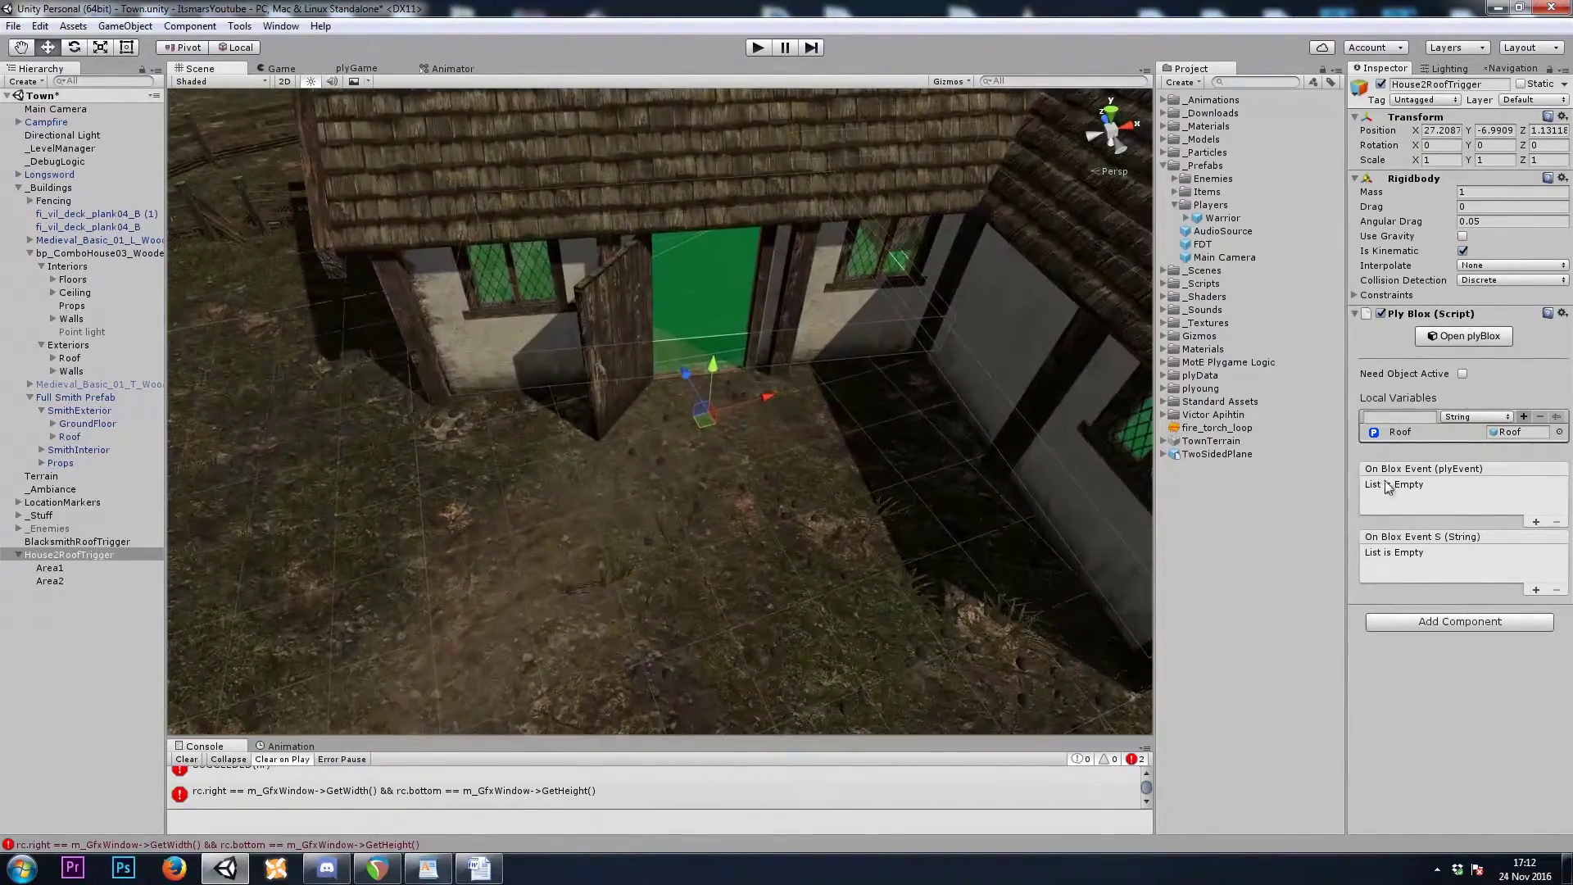
pyautogui.click(1475, 416)
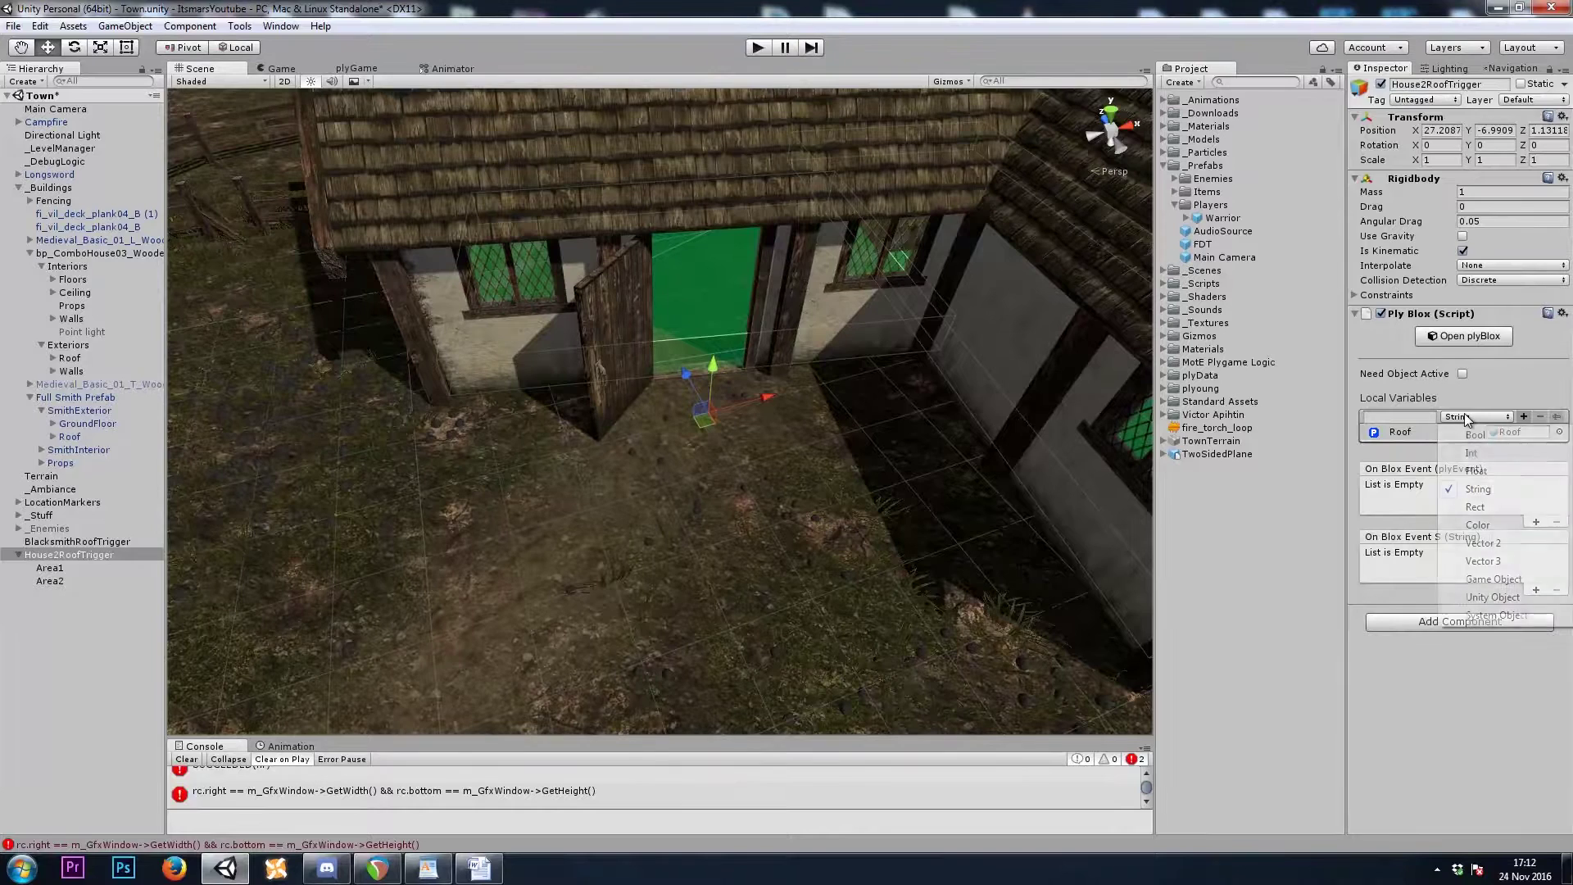
# - Add an Int local variable named Count to House2RoofTrigger's Ply Blox
pyautogui.click(1482, 453)
pyautogui.click(1407, 418)
pyautogui.write('Count')
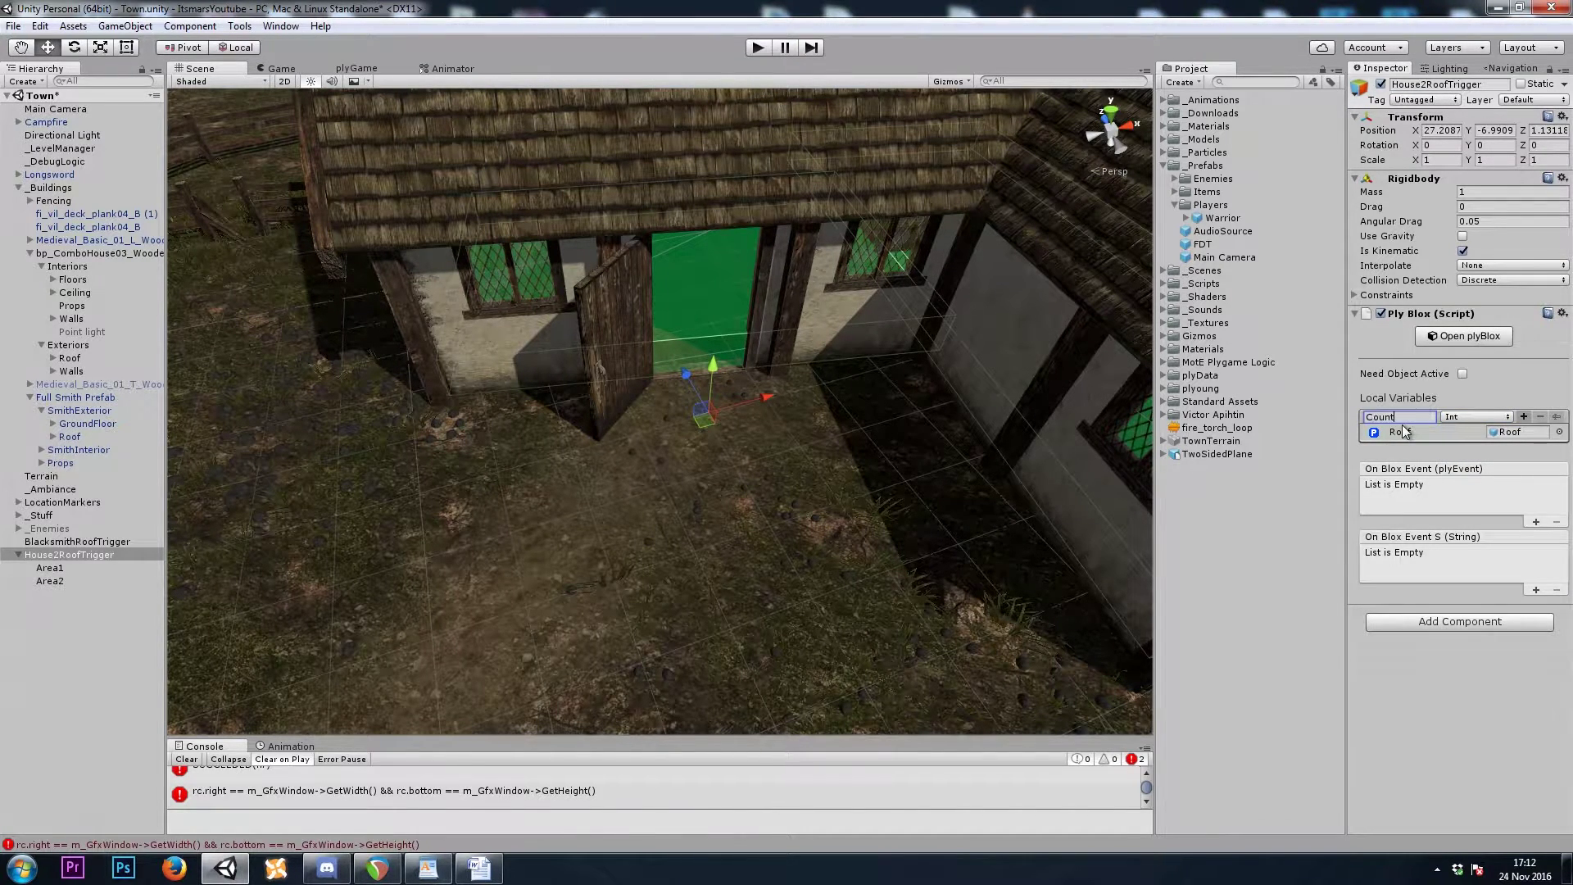
pyautogui.click(1522, 418)
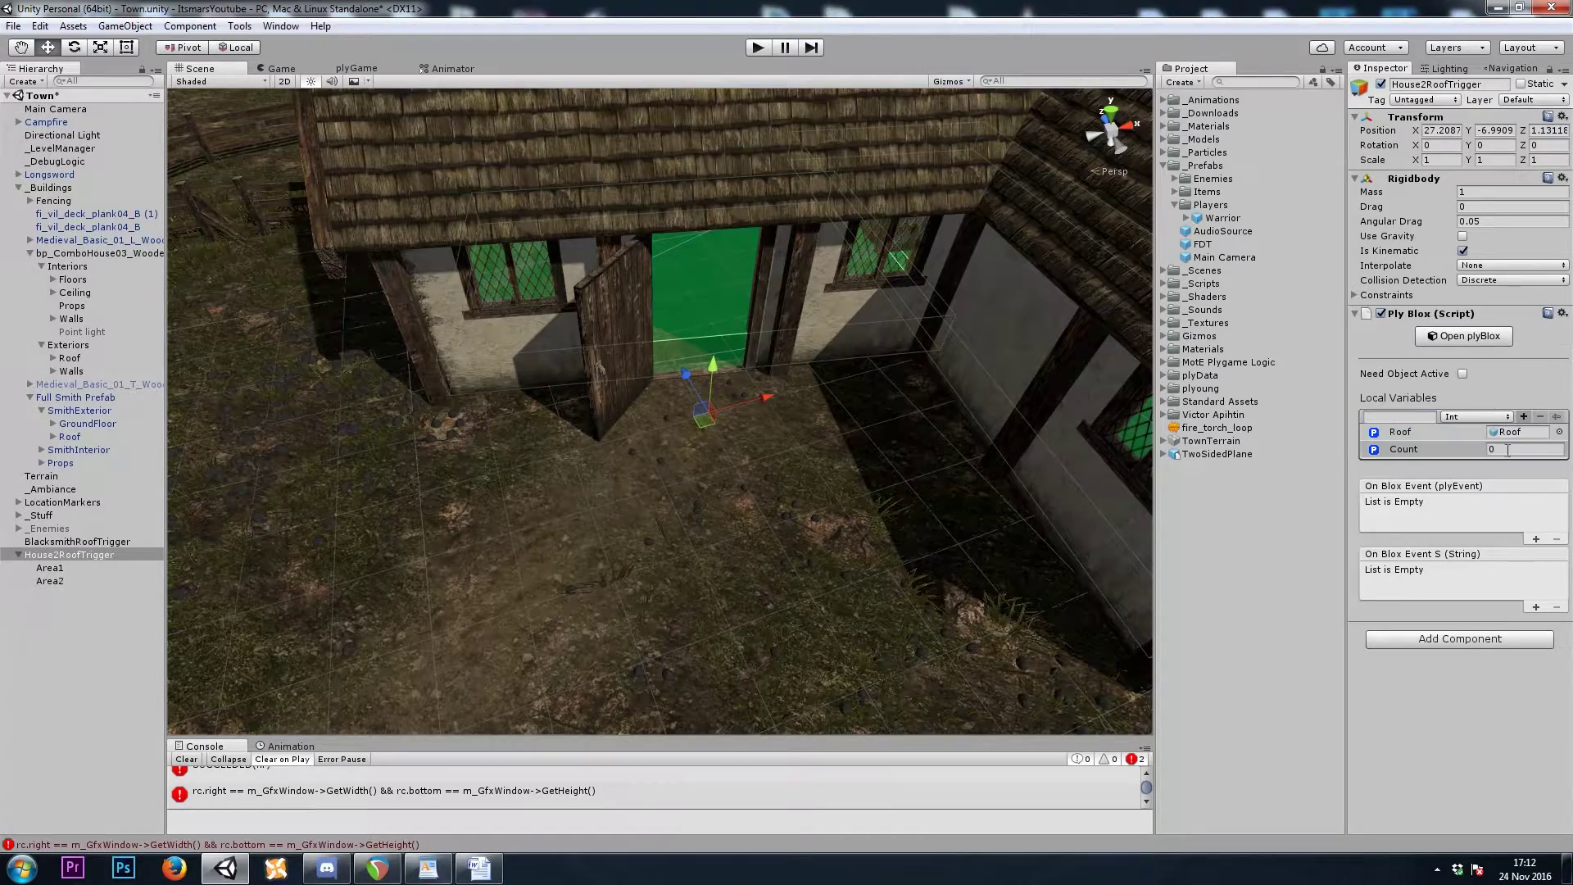
pyautogui.press('w')
pyautogui.moveTo(697, 299); pyautogui.dragTo(750, 267, button='right')
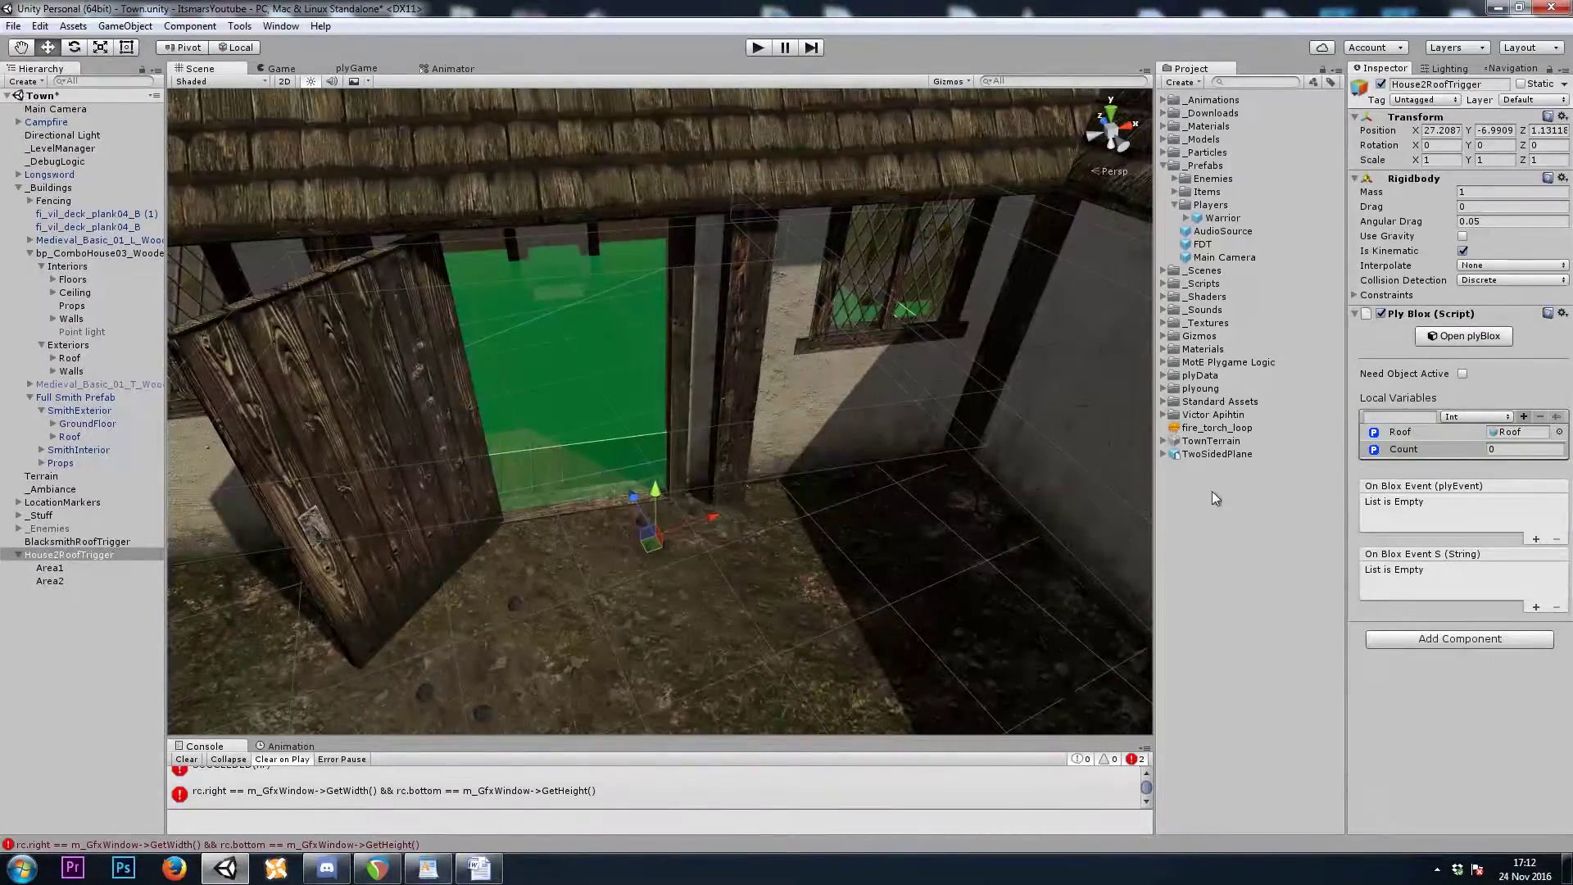
# - Set the Count variable's starting value to 0
pyautogui.click(1419, 455)
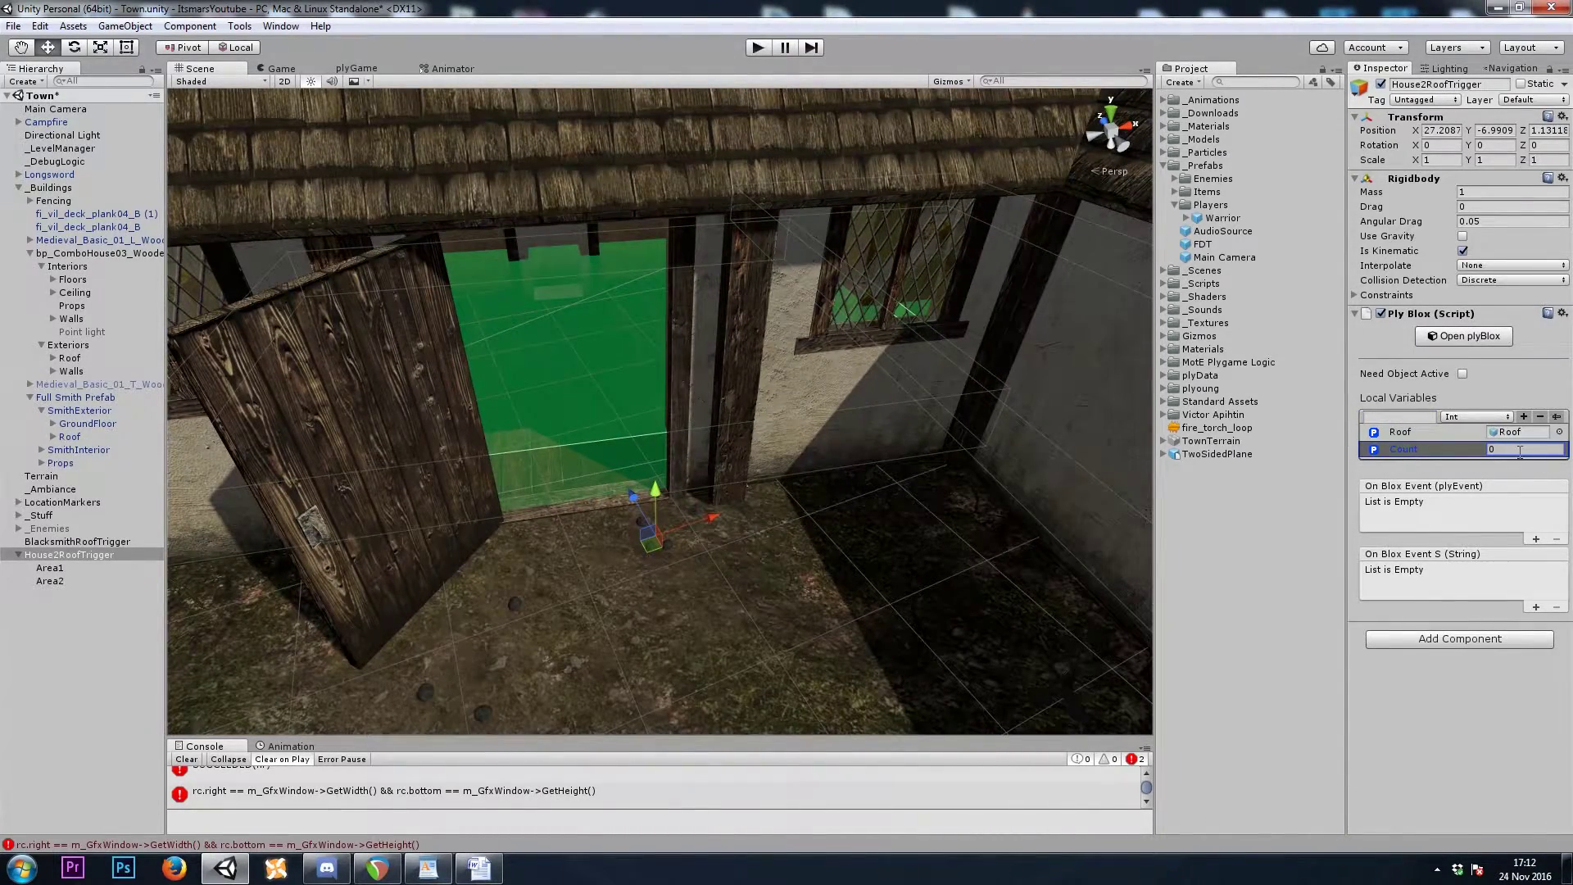
pyautogui.write('1')
pyautogui.press('w')
pyautogui.moveTo(655, 532); pyautogui.dragTo(731, 569, button='right')
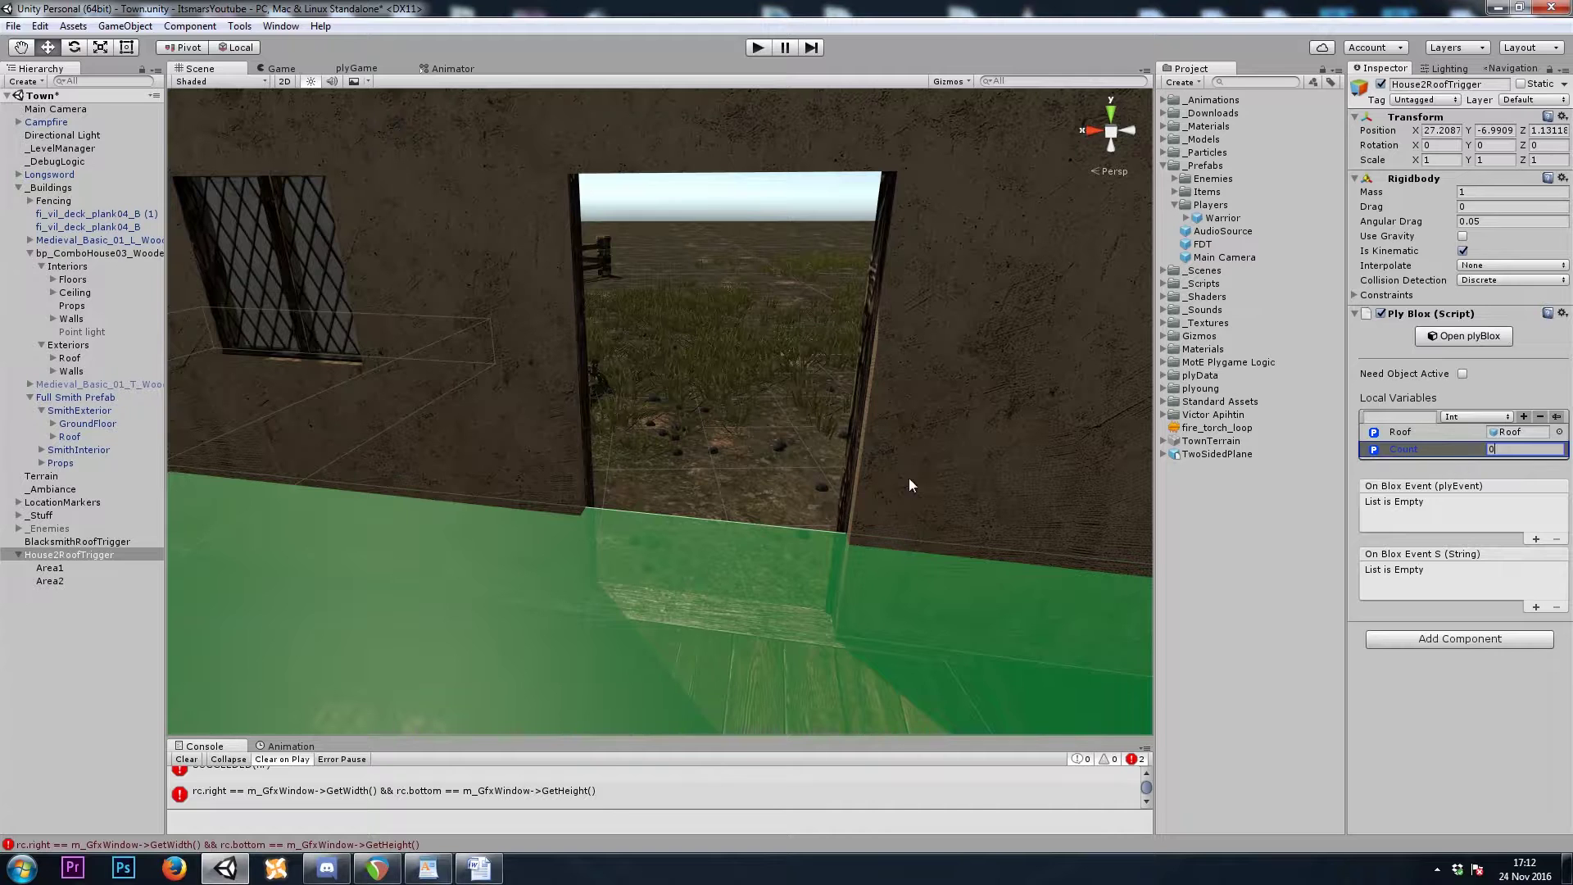
pyautogui.moveTo(909, 485); pyautogui.dragTo(617, 502, button='right')
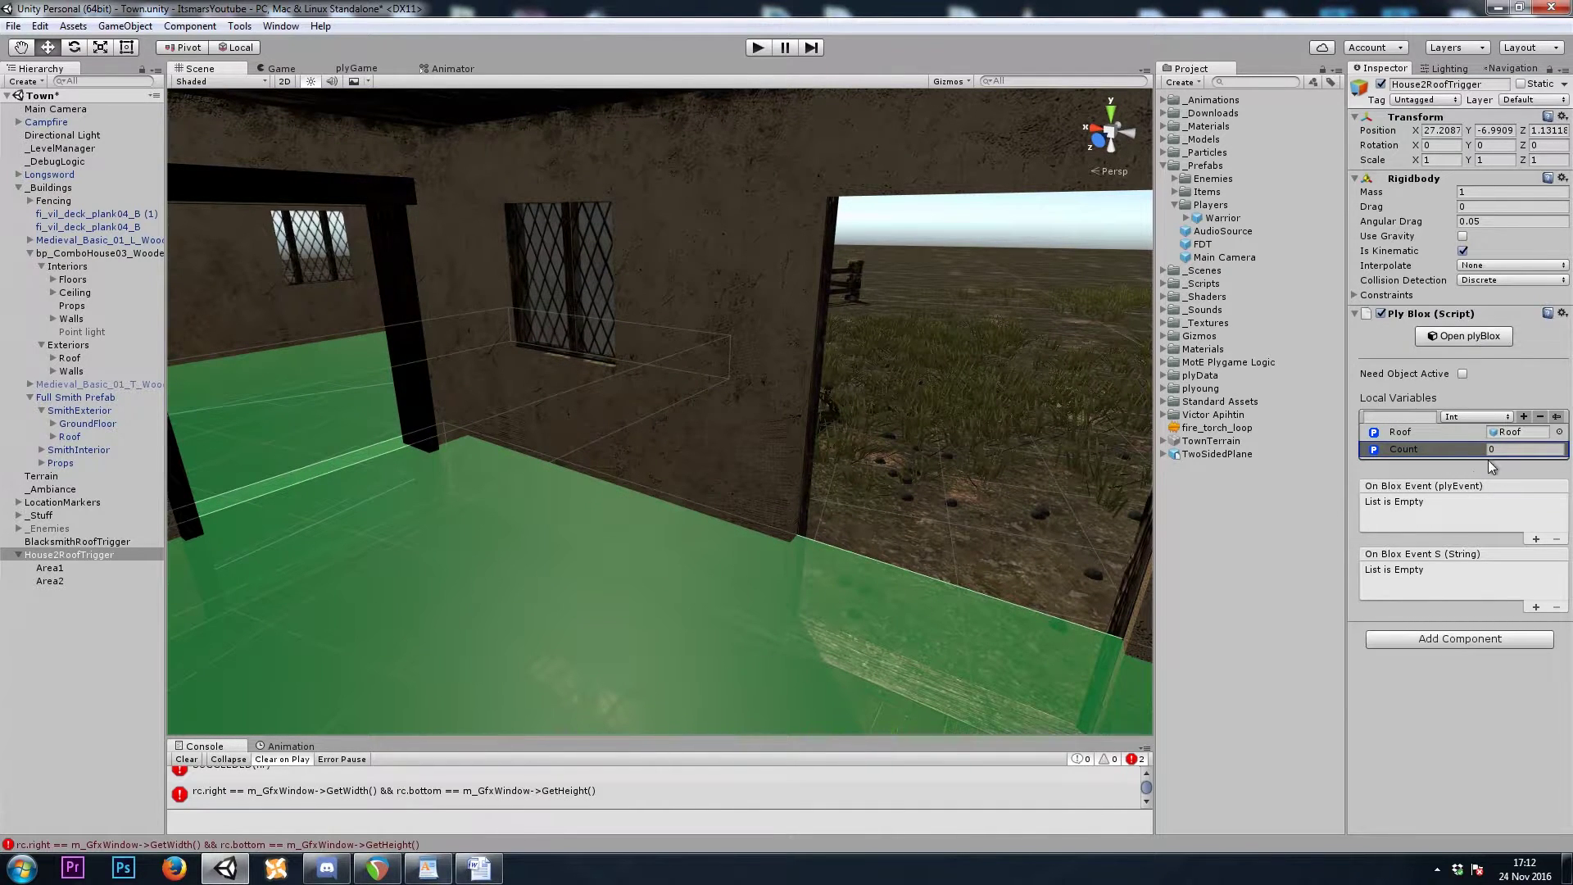
pyautogui.click(1512, 449)
pyautogui.moveTo(1065, 507); pyautogui.dragTo(435, 344, button='right')
pyautogui.moveTo(764, 573); pyautogui.dragTo(660, 440, button='right')
# - Insert a Set Local Value block for Count above Disable Roof in On Trigger Enter
pyautogui.click(1435, 337)
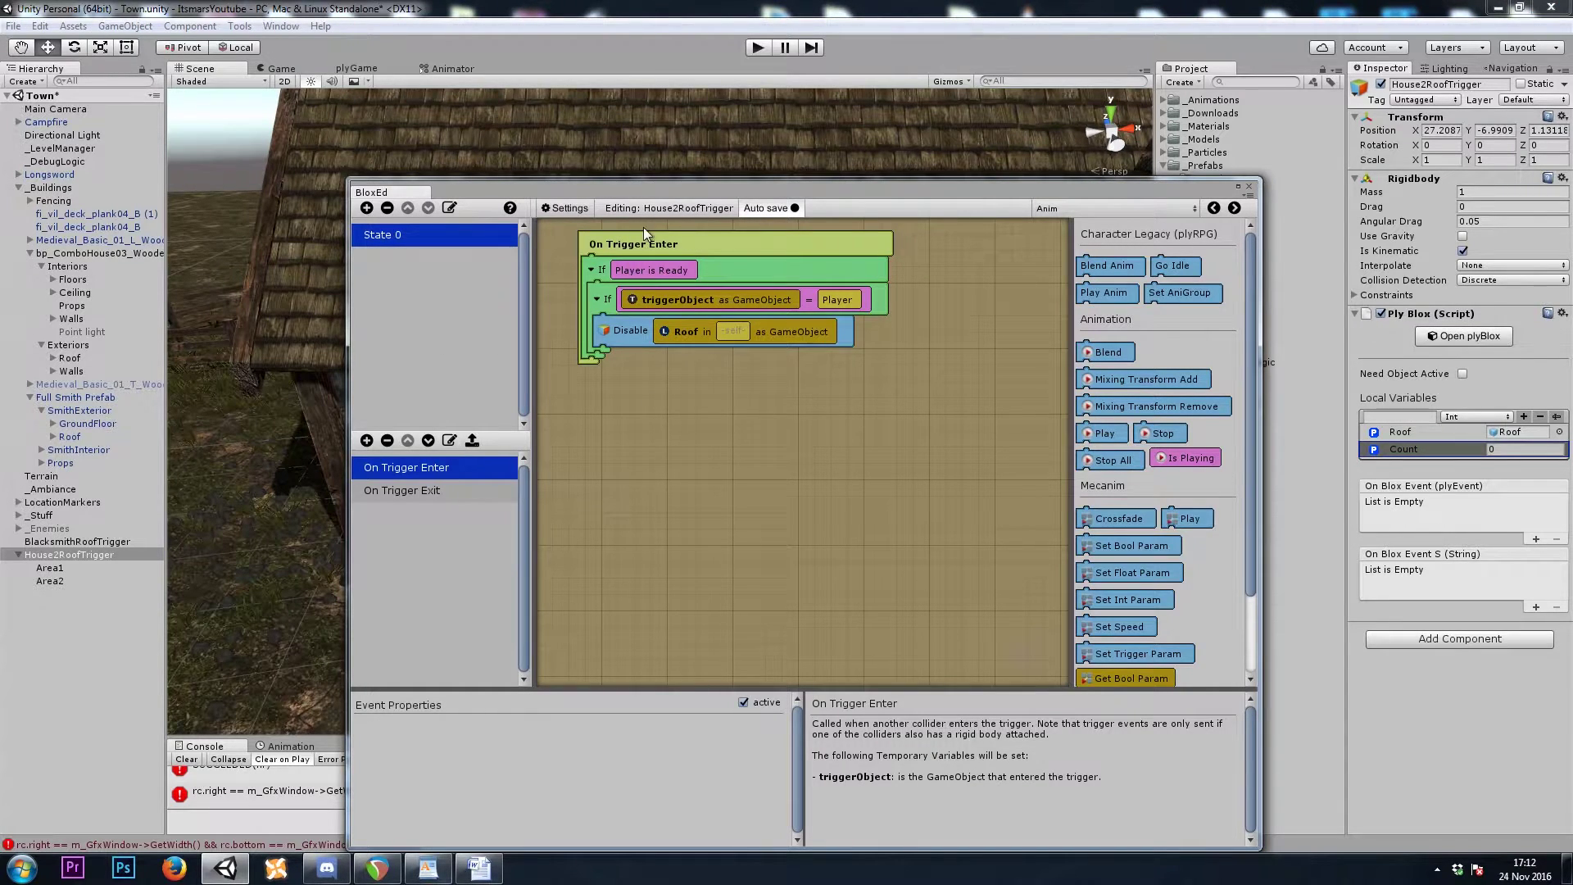
pyautogui.click(619, 293)
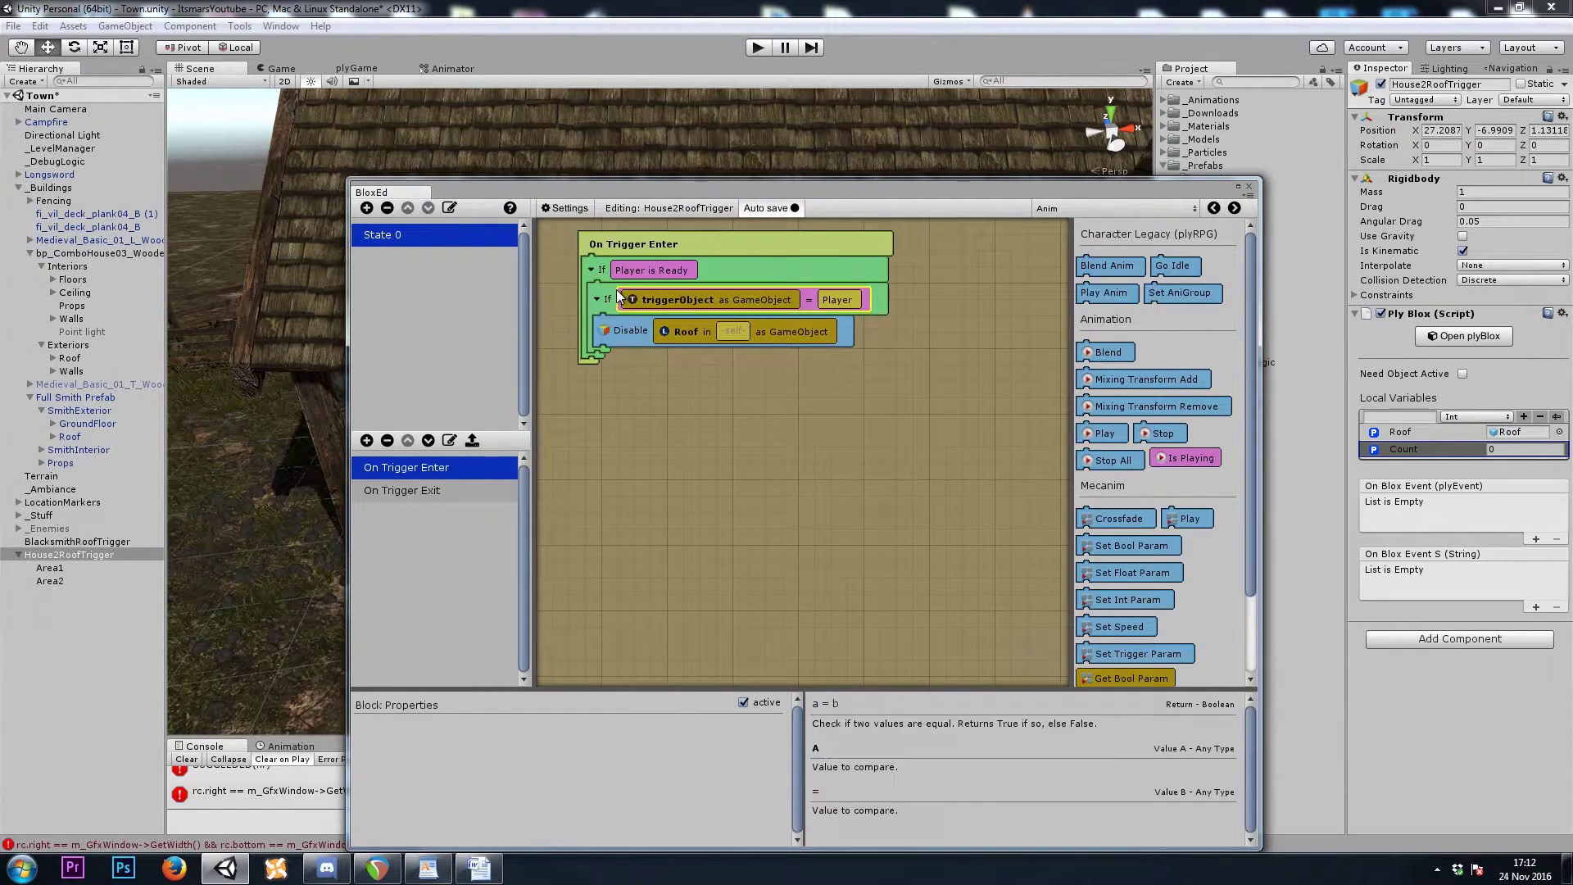
pyautogui.click(1161, 208)
pyautogui.click(1101, 475)
pyautogui.click(1074, 208)
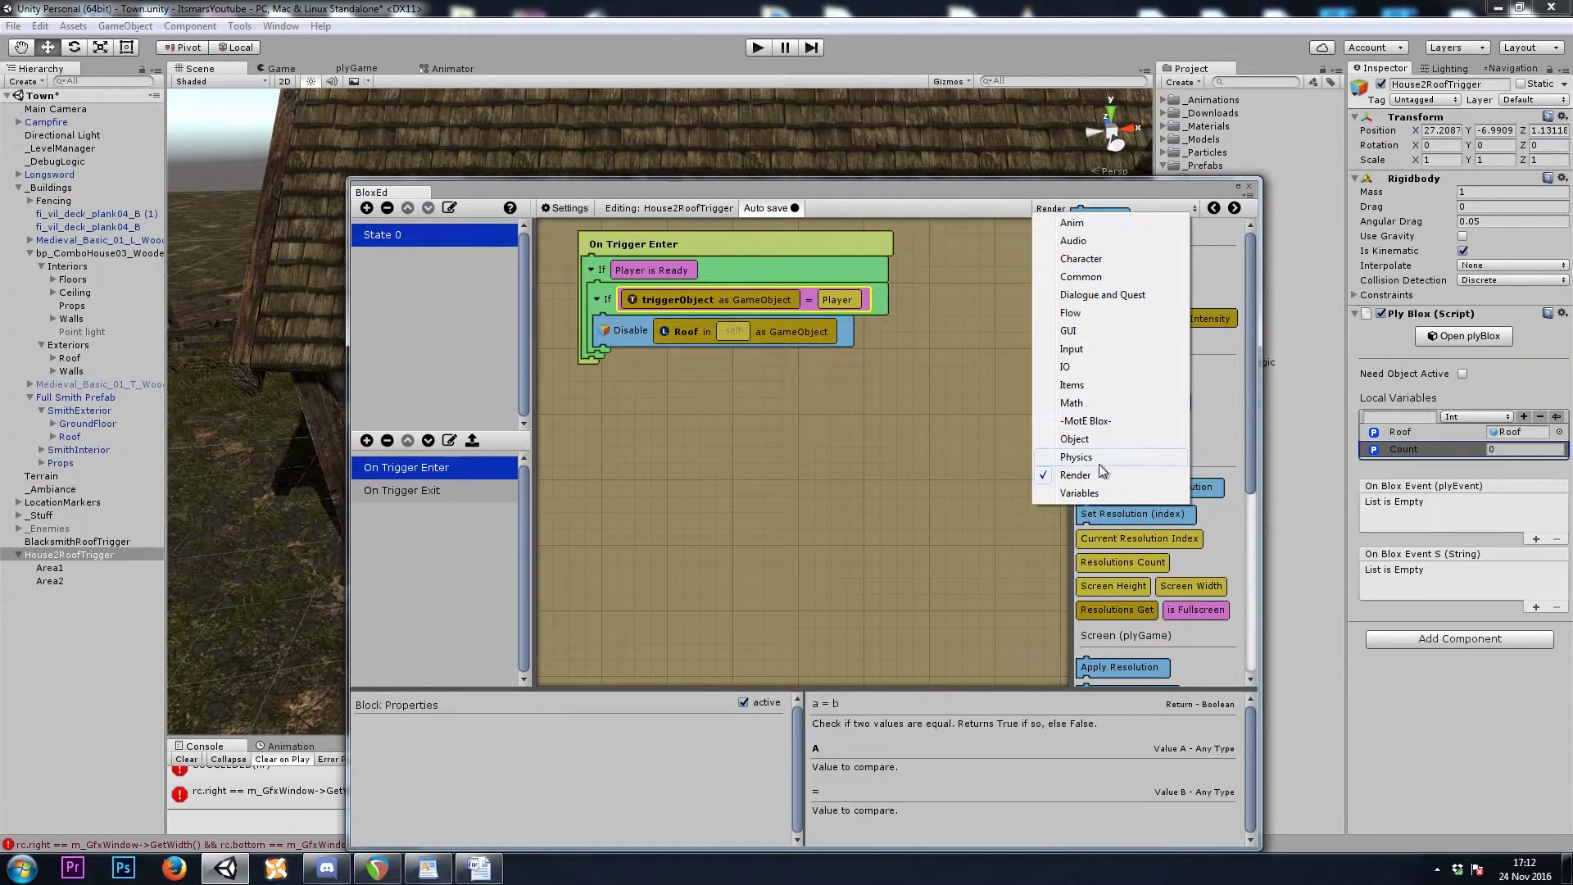
pyautogui.click(1078, 493)
pyautogui.moveTo(1124, 264); pyautogui.dragTo(639, 315)
pyautogui.click(531, 722)
pyautogui.write('Count')
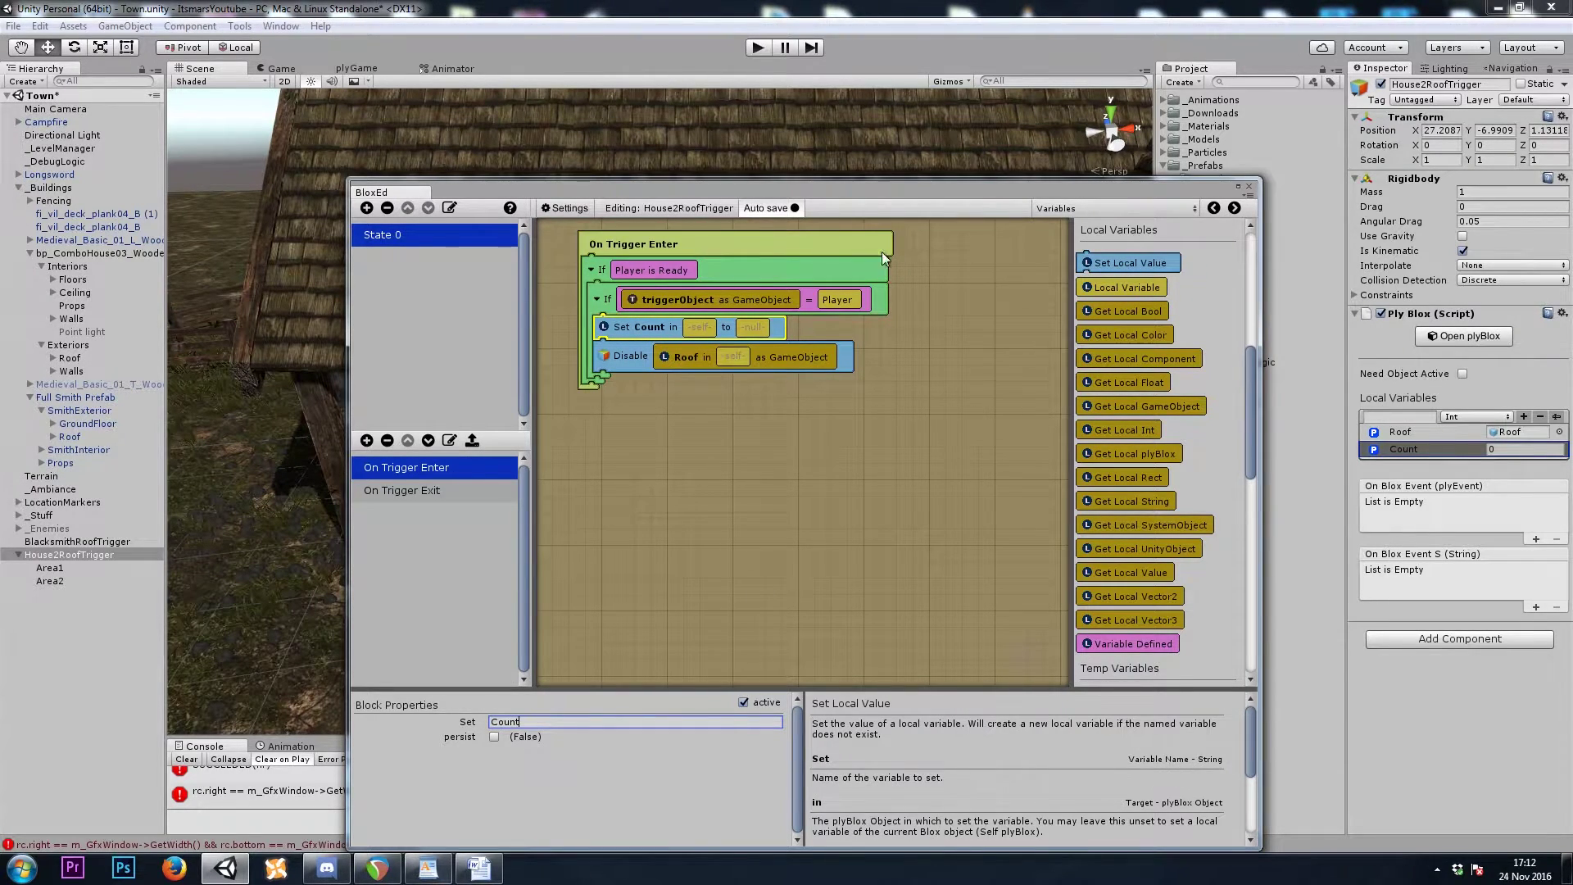
# - Fill the Count assignment with an Int A + B of Count and 1
pyautogui.click(1090, 209)
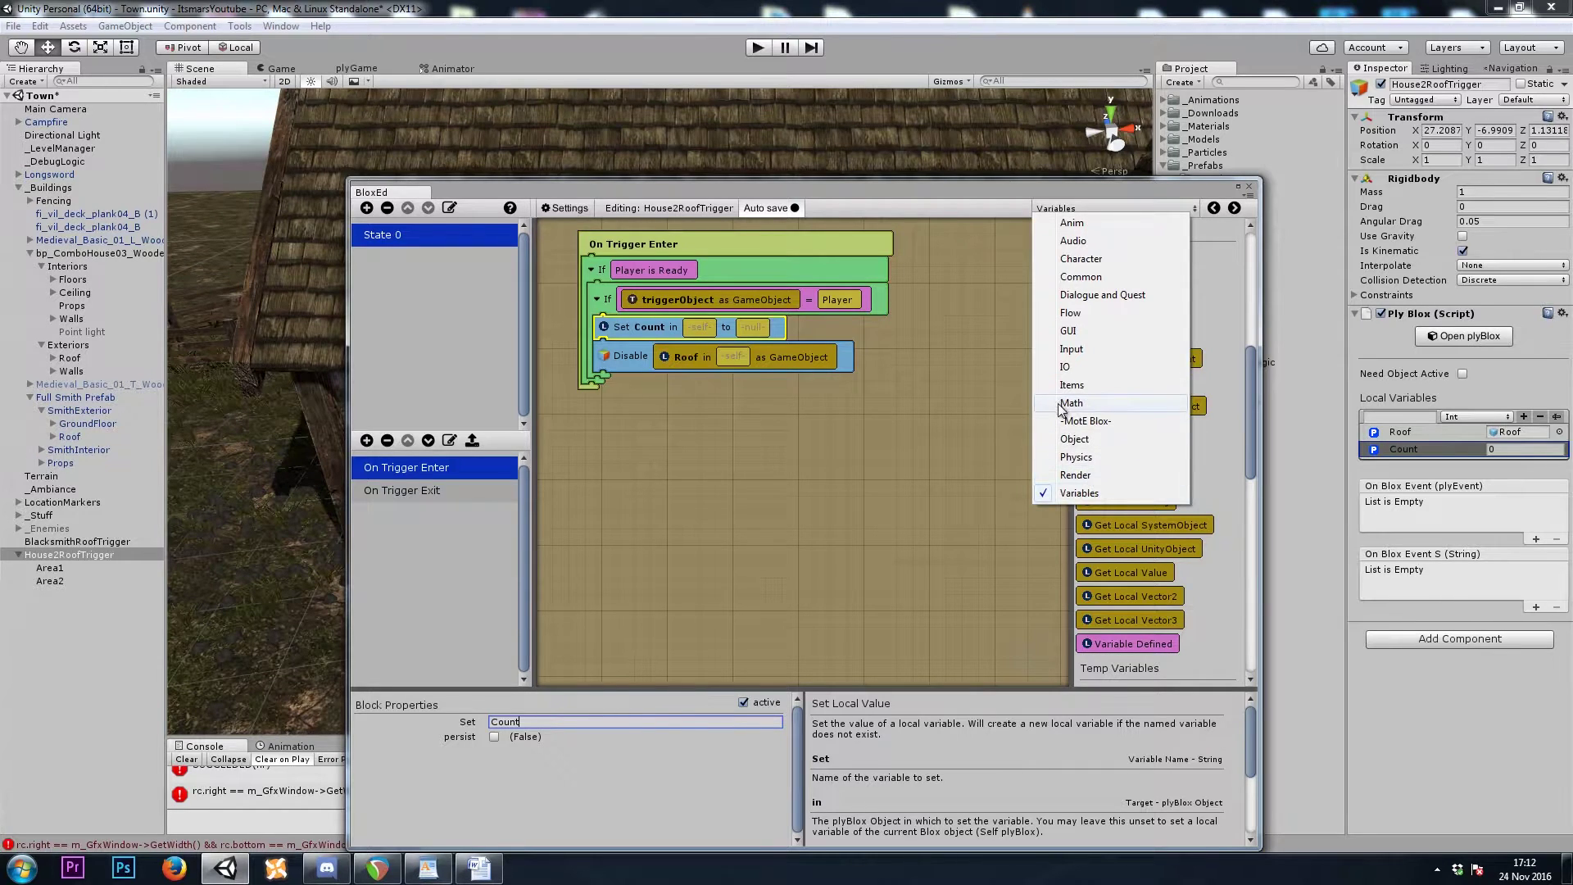
pyautogui.click(1089, 408)
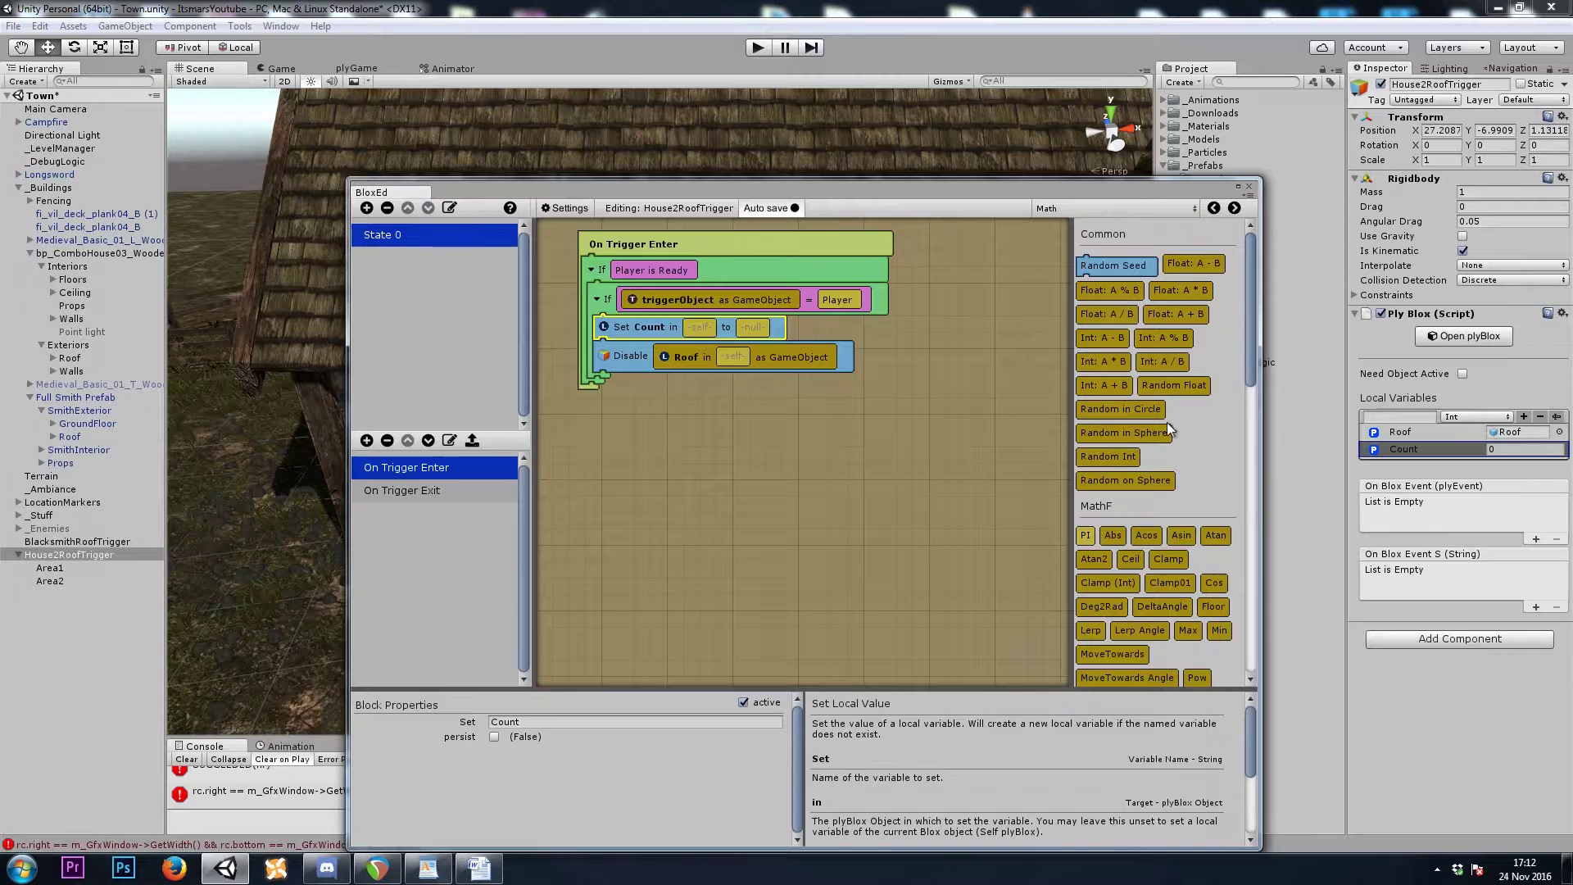
pyautogui.moveTo(1101, 385); pyautogui.dragTo(752, 328)
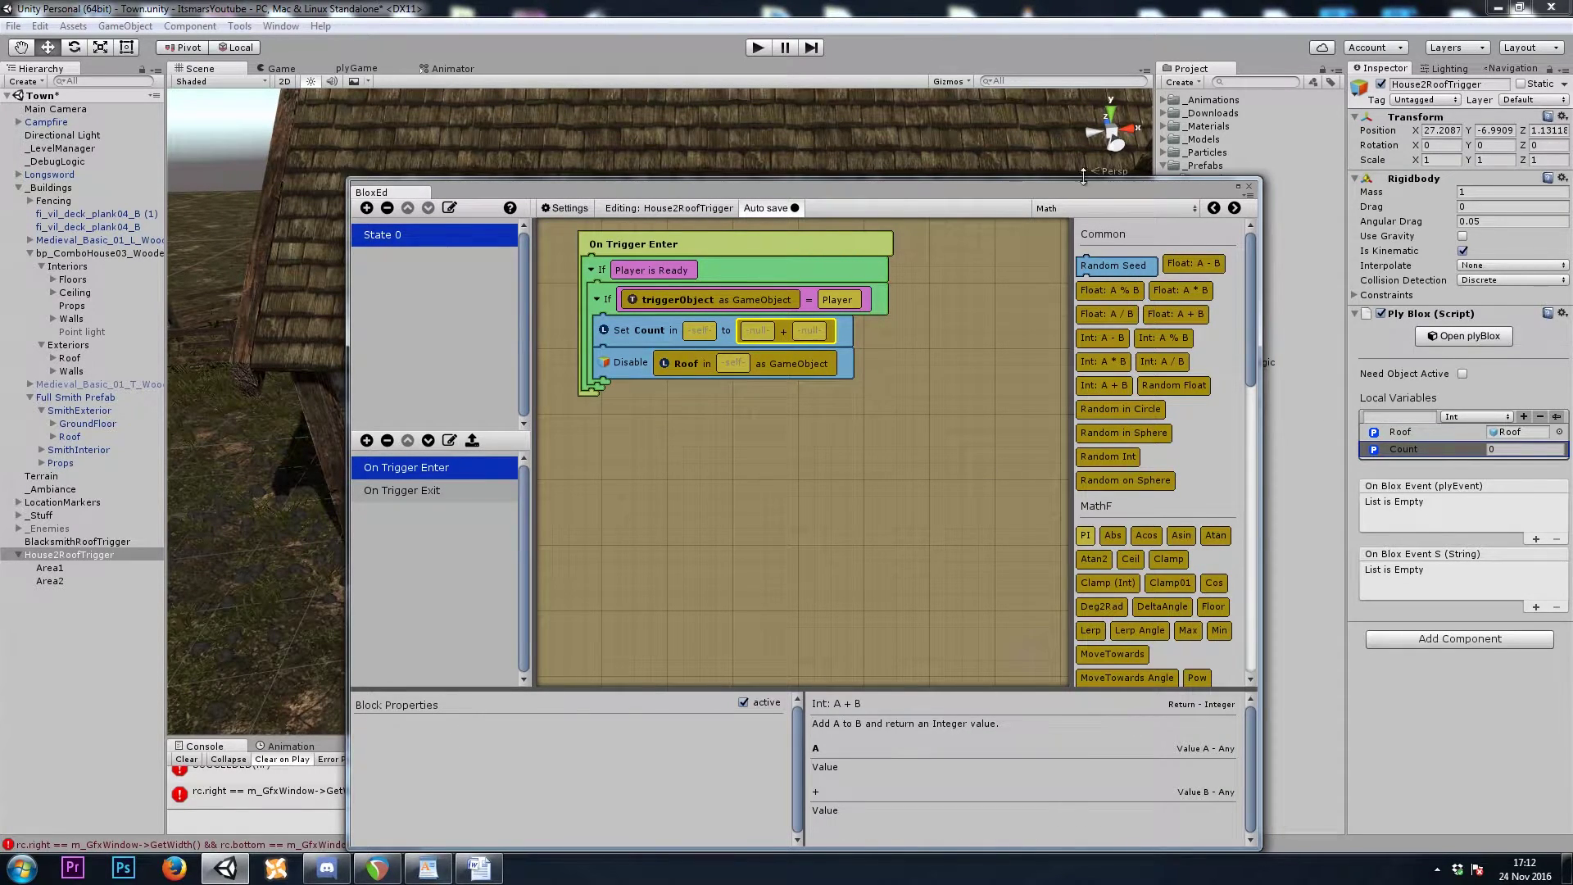
pyautogui.click(1090, 208)
pyautogui.click(1153, 508)
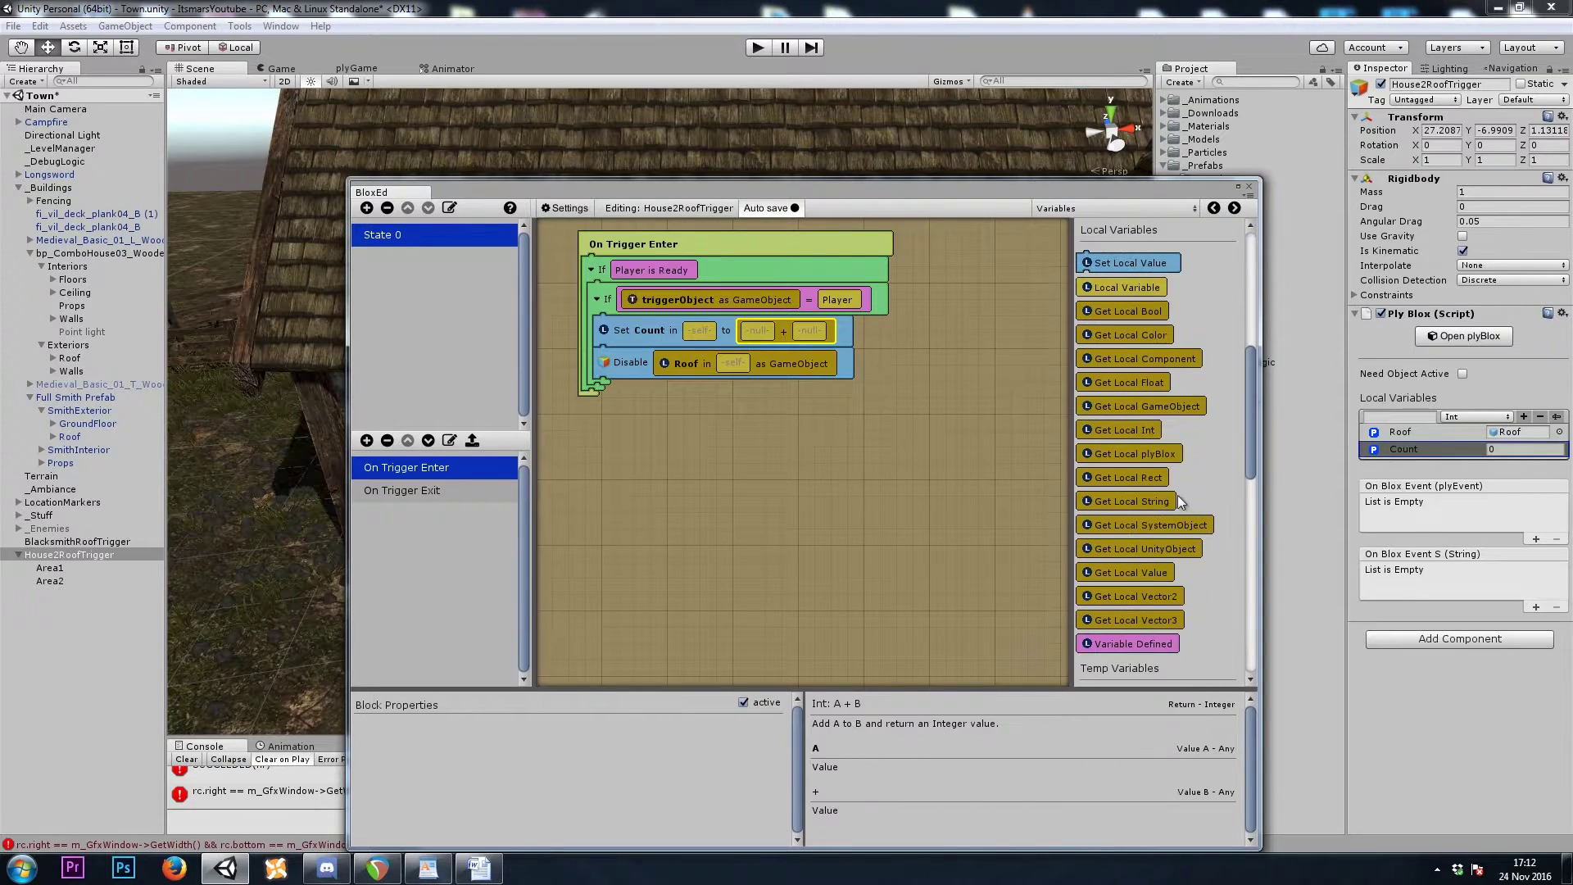
pyautogui.moveTo(1123, 282); pyautogui.dragTo(719, 330)
pyautogui.click(547, 721)
pyautogui.write('Count')
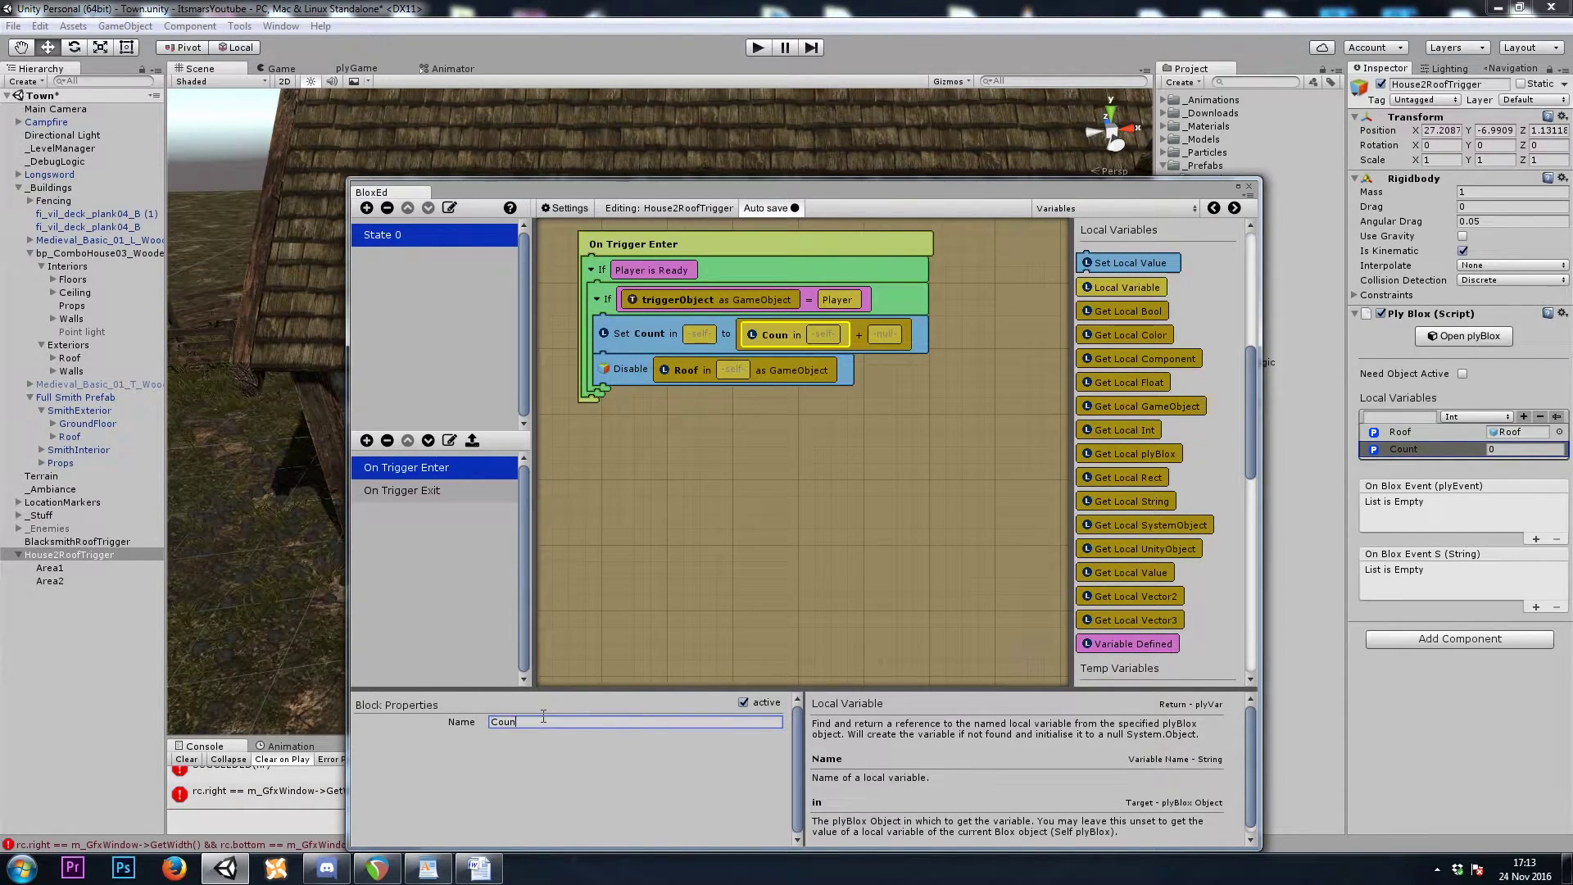
pyautogui.click(1103, 205)
pyautogui.click(1101, 237)
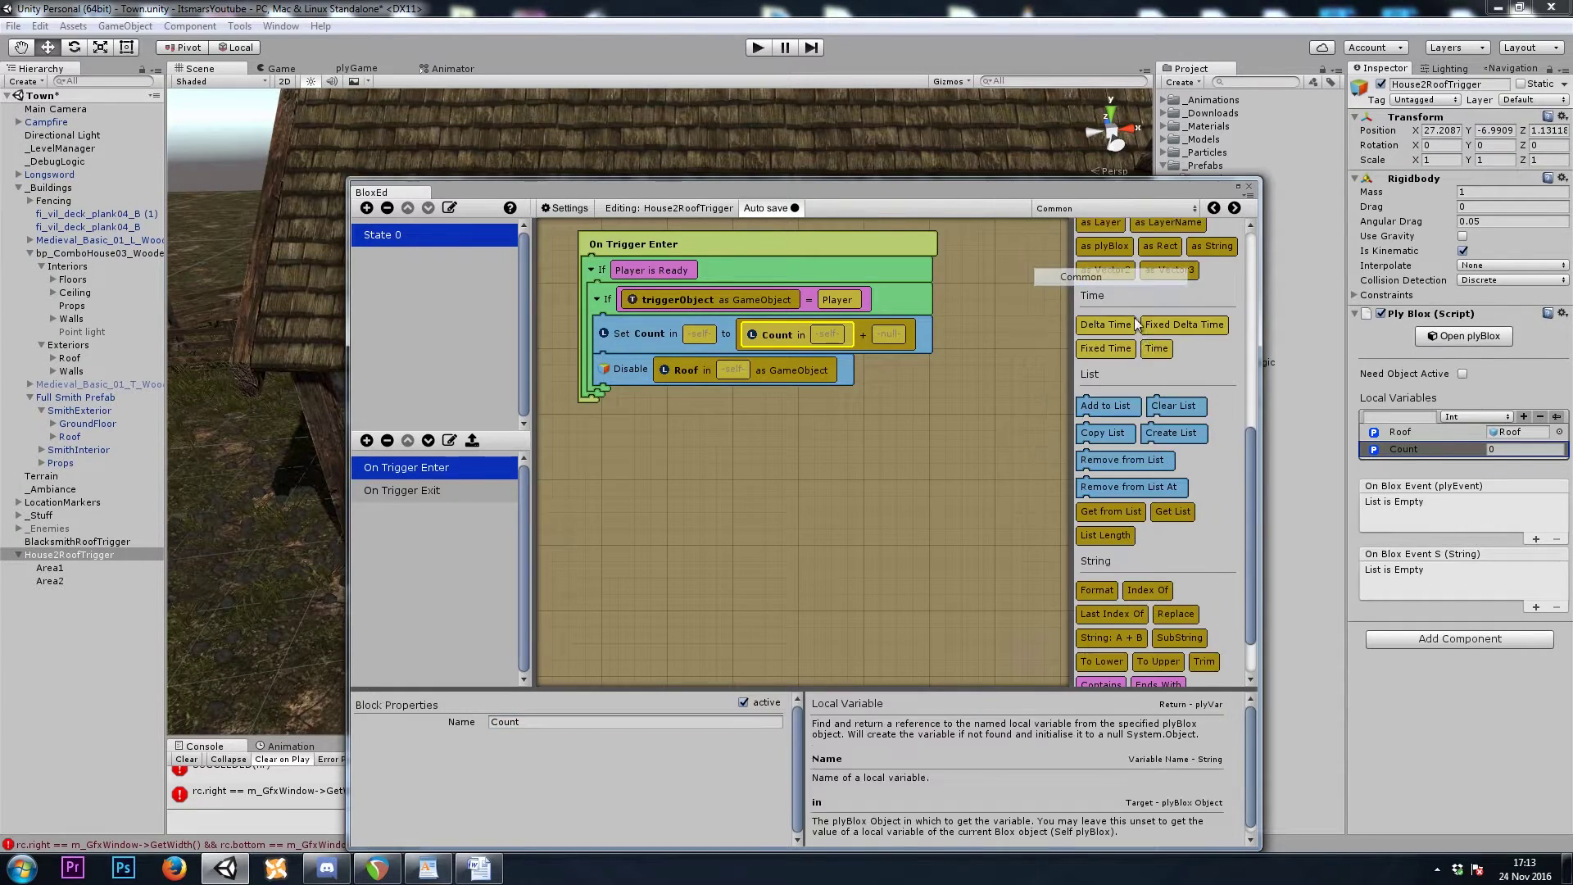
pyautogui.moveTo(1205, 385); pyautogui.dragTo(882, 336)
pyautogui.write('1')
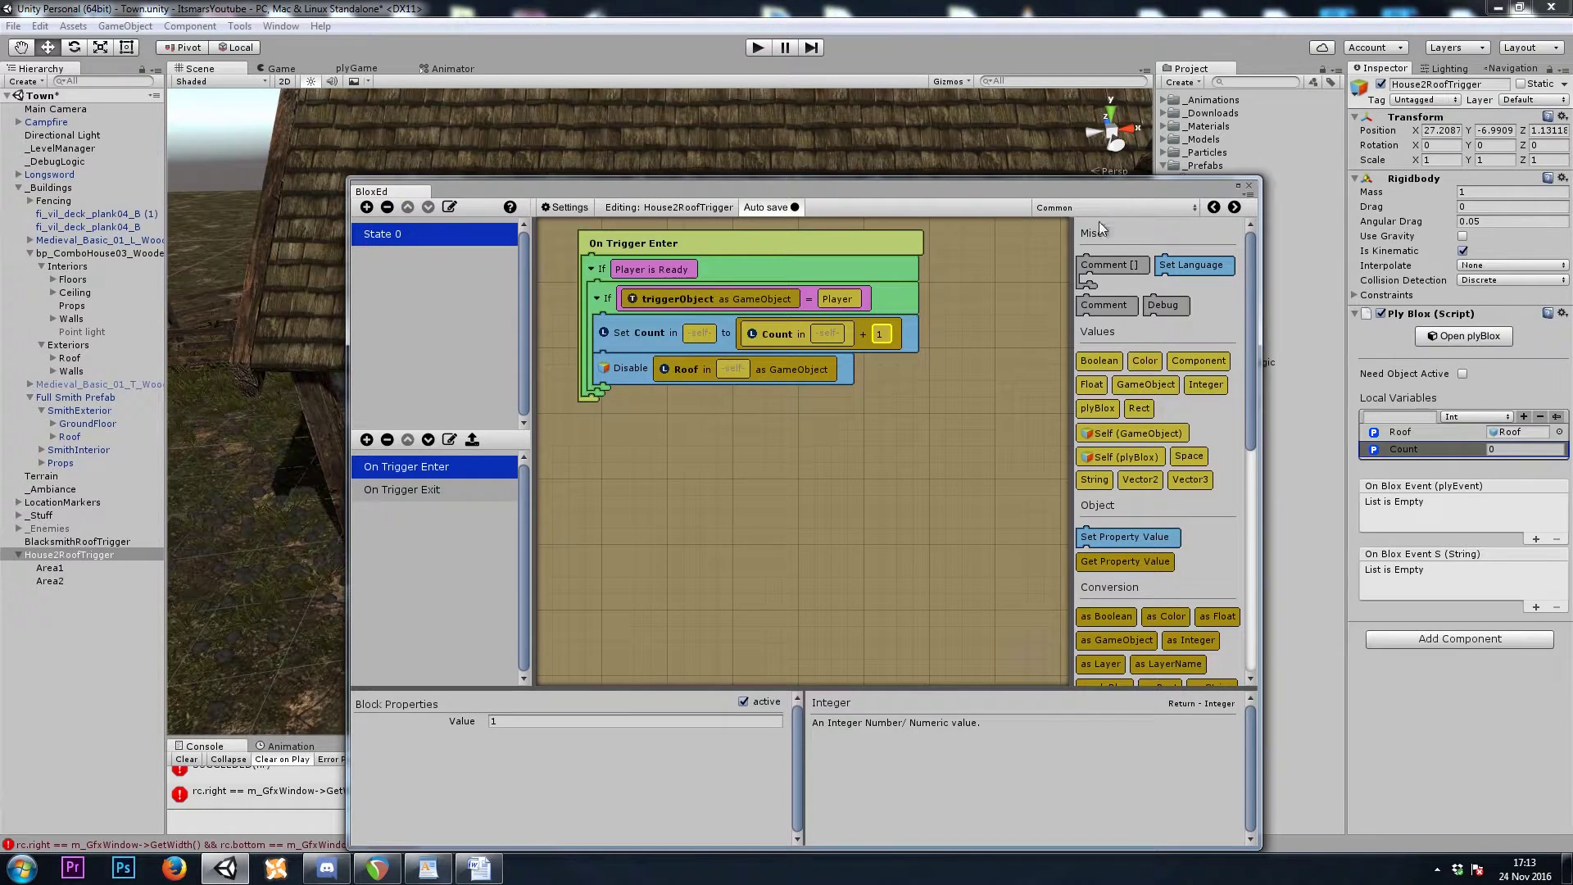
# - Add an If block checking Count equals 1 and move Disable Roof inside it
pyautogui.click(1073, 207)
pyautogui.click(1079, 305)
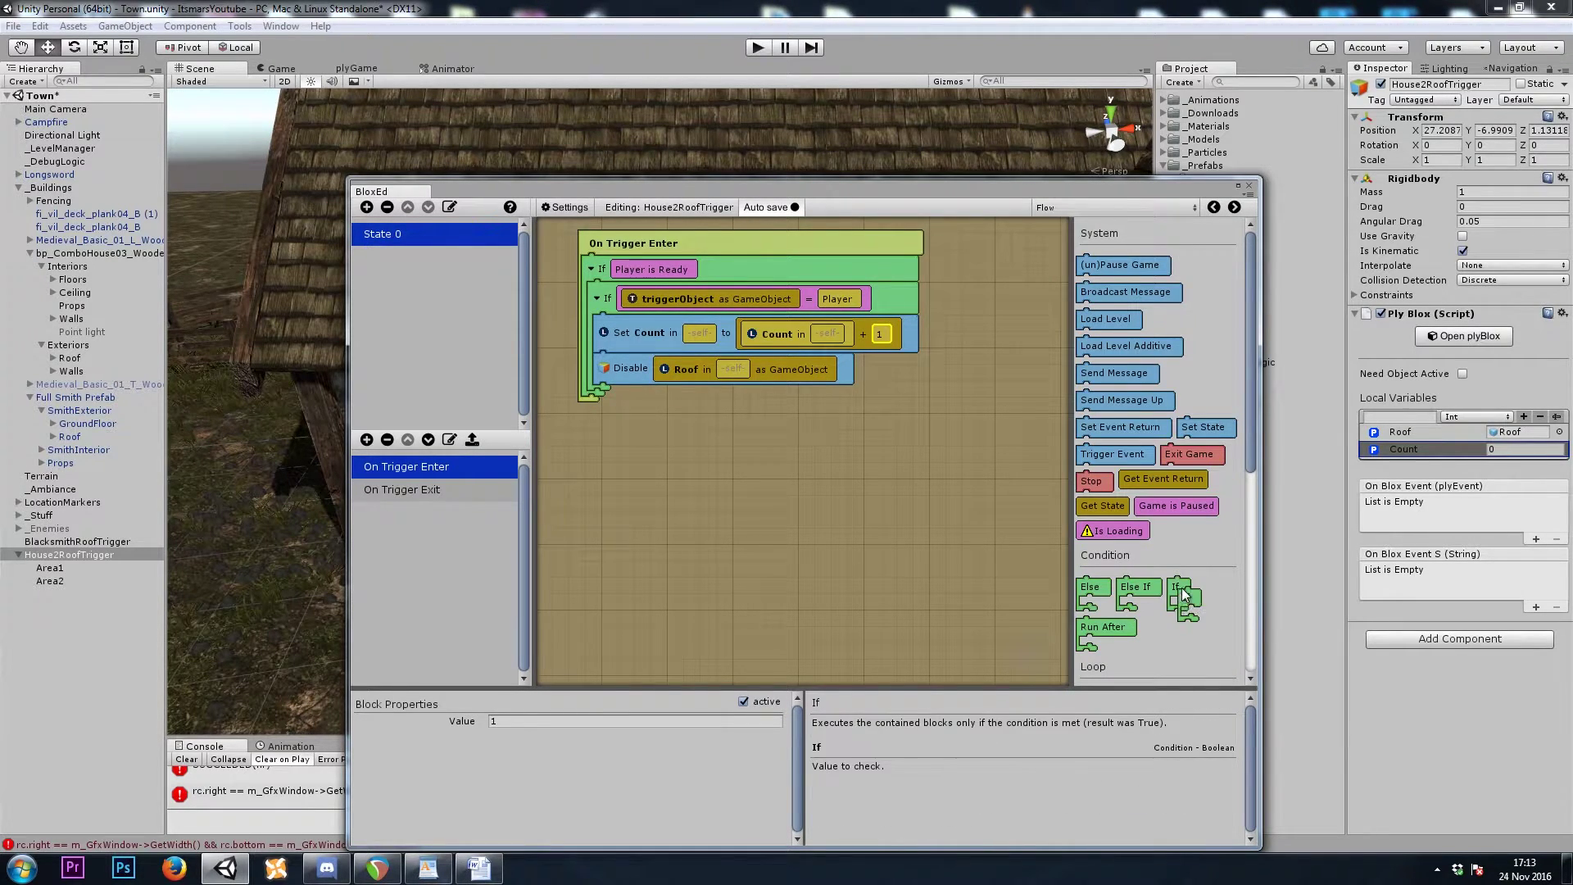
pyautogui.moveTo(1181, 587); pyautogui.dragTo(596, 395)
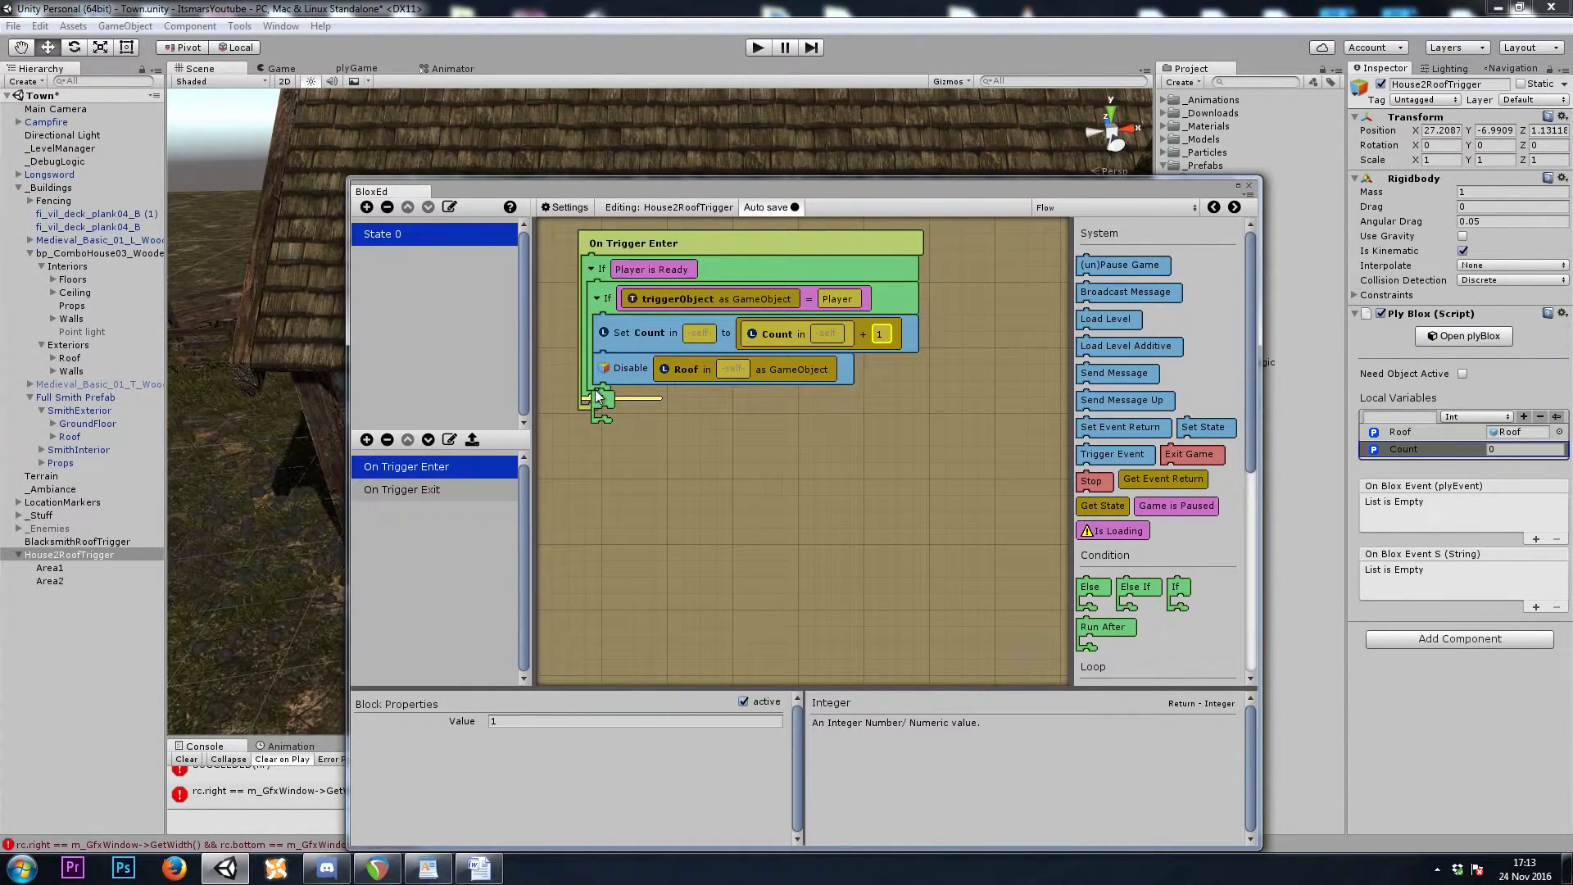
pyautogui.moveTo(596, 392); pyautogui.dragTo(598, 395)
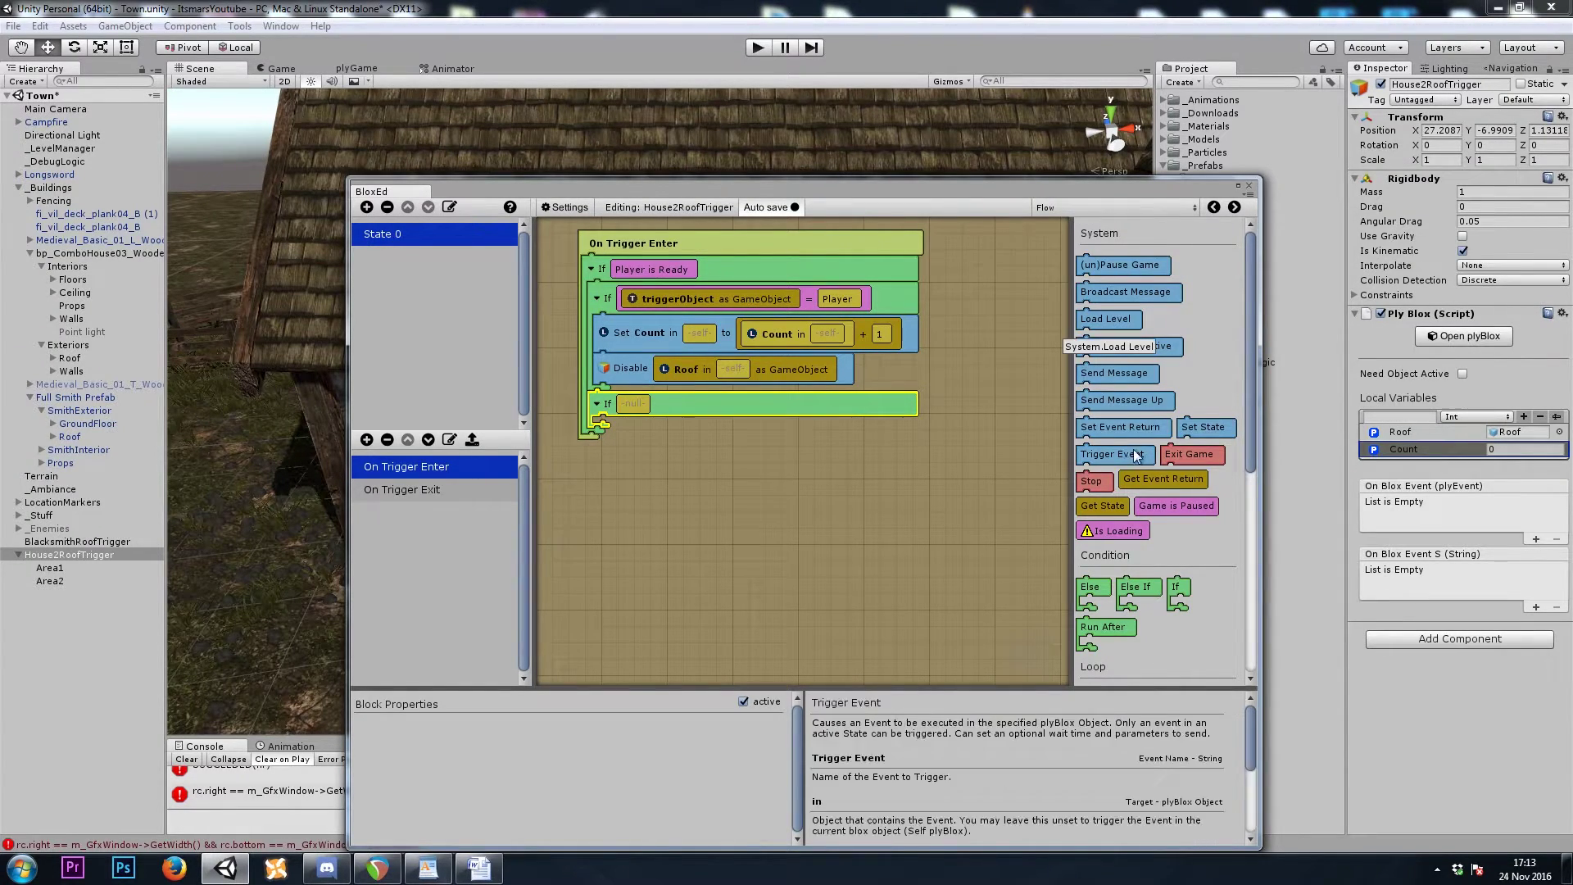
pyautogui.scroll(-3, 1155, 451)
pyautogui.moveTo(1173, 570); pyautogui.dragTo(636, 406)
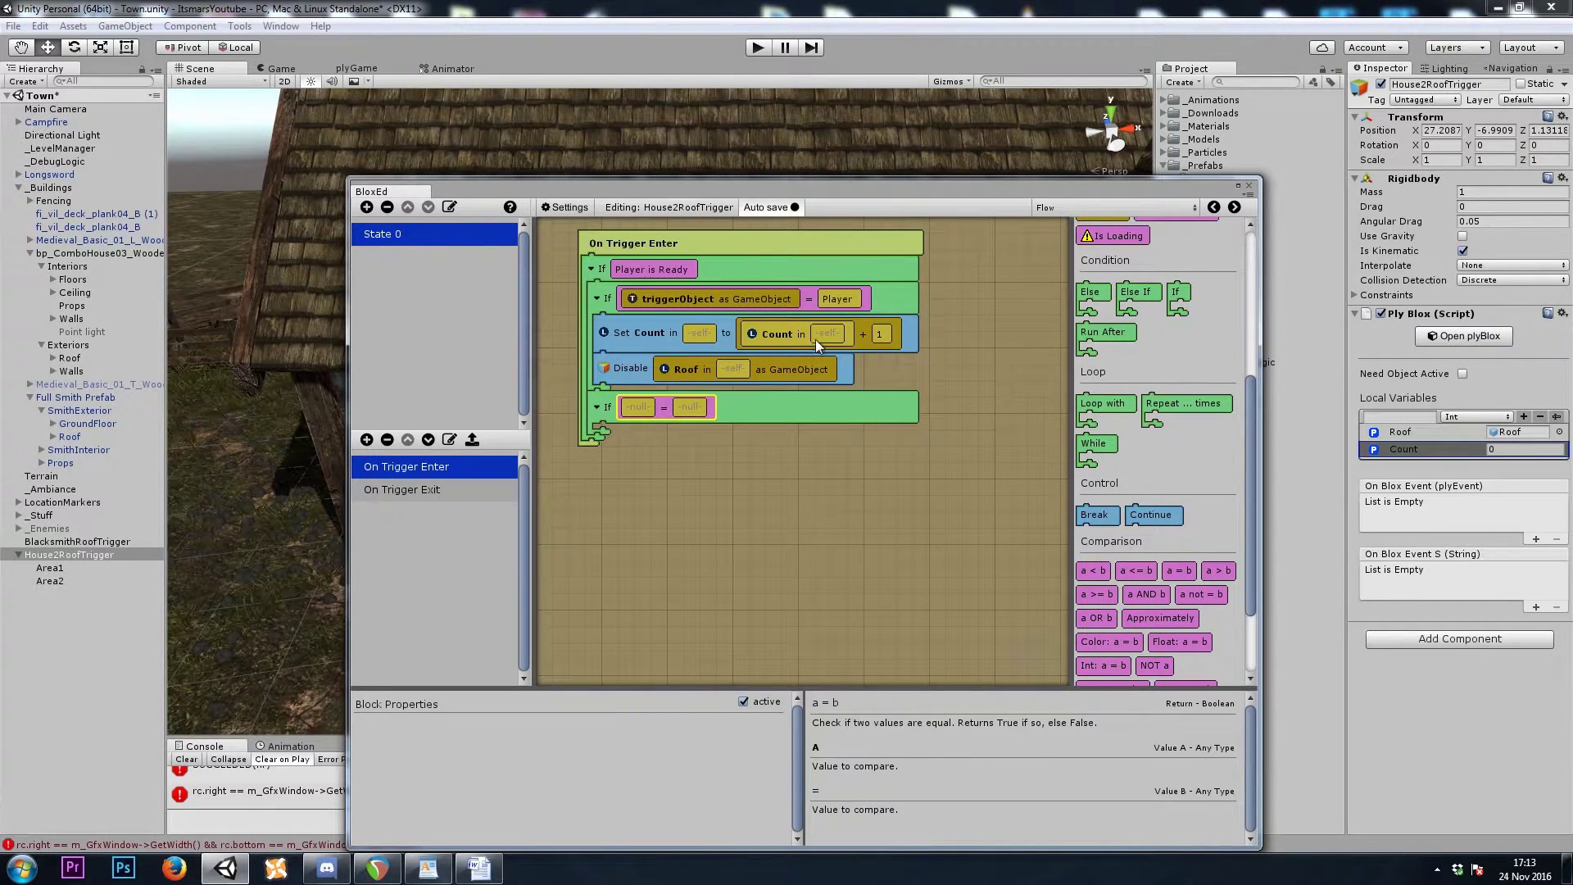
pyautogui.keyDown('ctrl'); pyautogui.moveTo(780, 331); pyautogui.dragTo(638, 408); pyautogui.keyUp('ctrl')
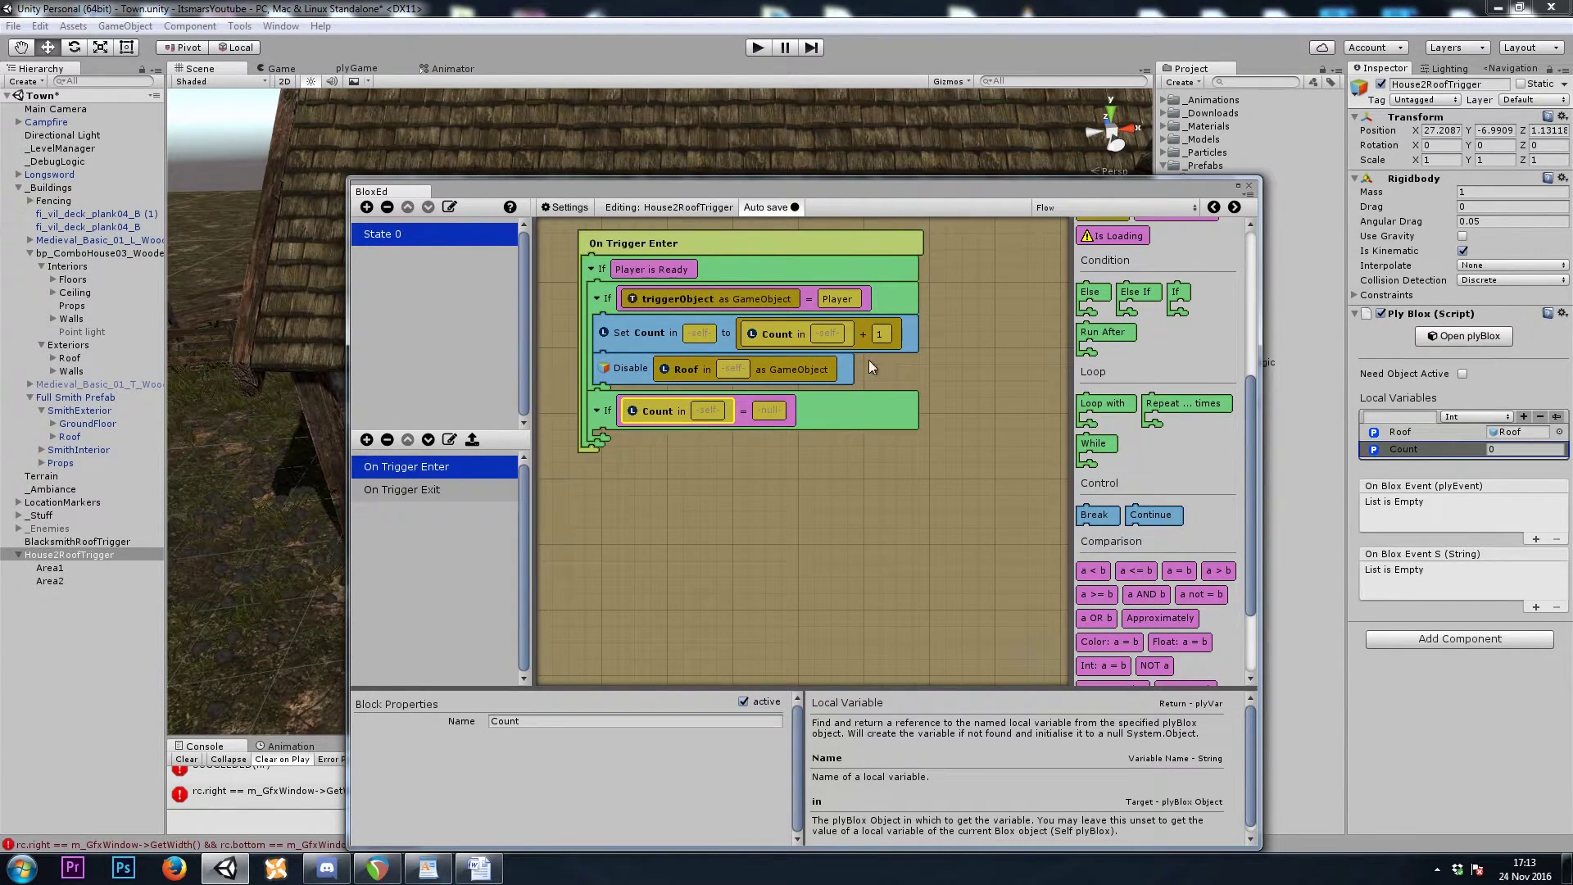
pyautogui.click(881, 334)
pyautogui.keyDown('ctrl'); pyautogui.moveTo(880, 334); pyautogui.dragTo(777, 426); pyautogui.keyUp('ctrl')
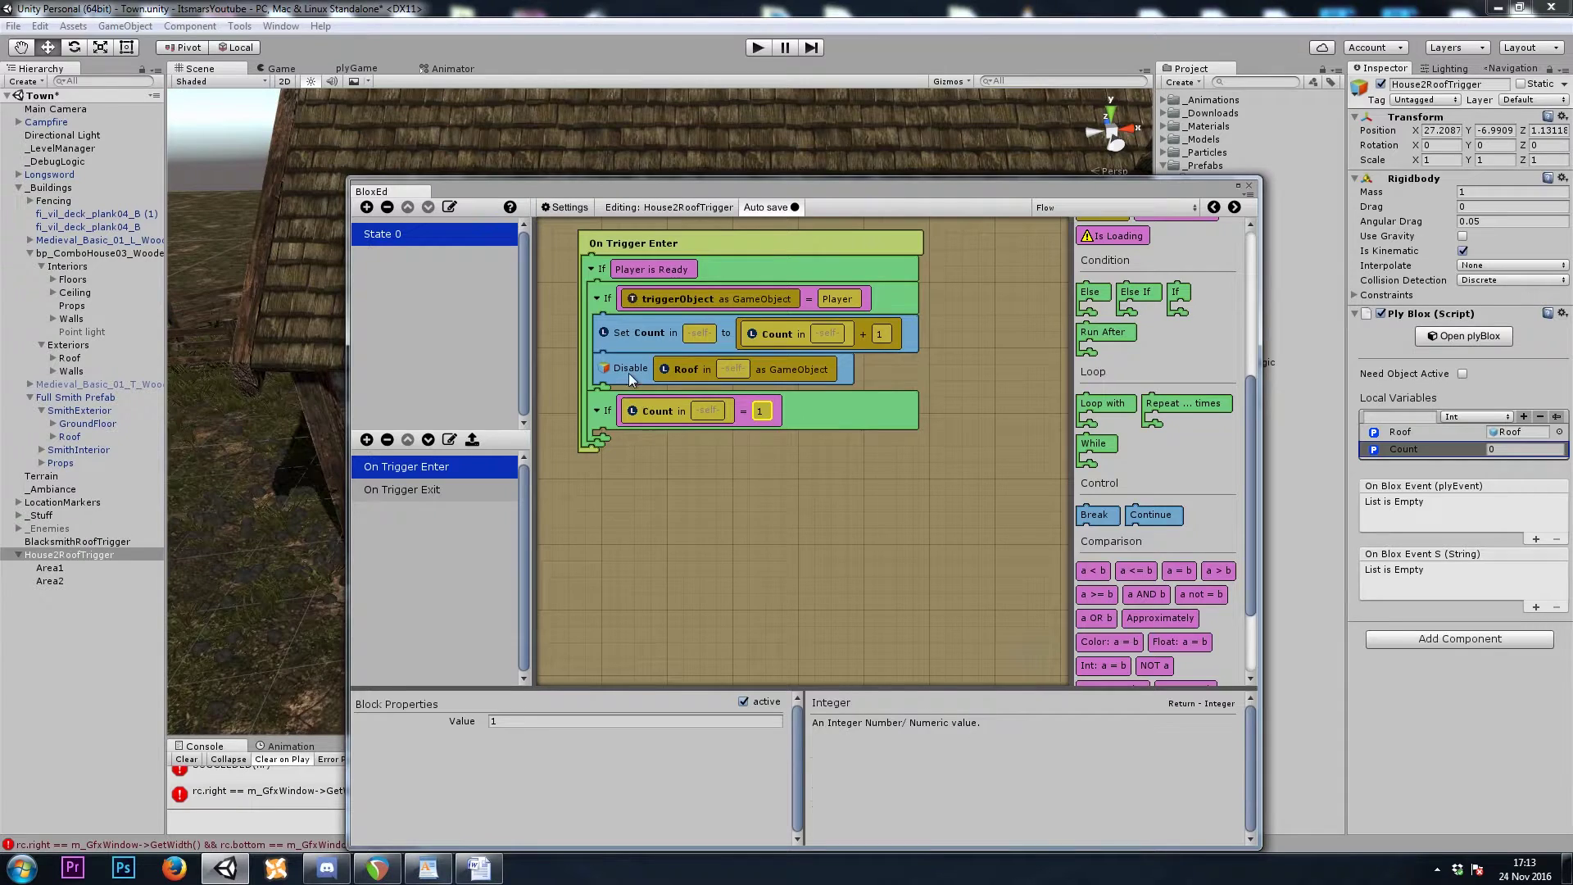
pyautogui.moveTo(629, 376); pyautogui.dragTo(614, 409)
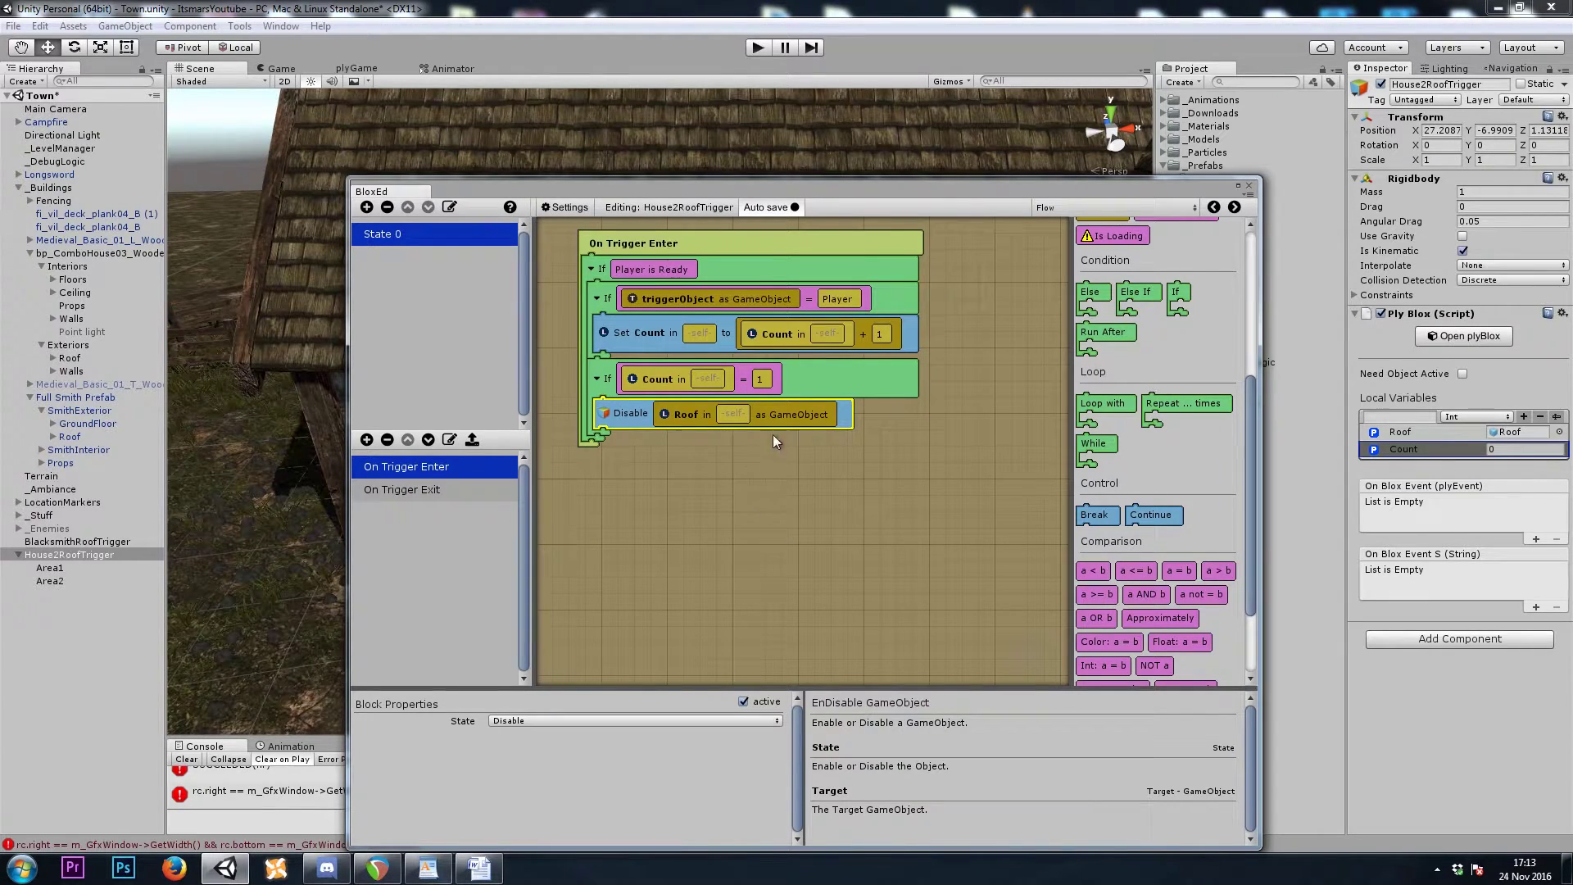
# - Nest the Count = 1 check after the counting step and review the On Trigger Enter logic
pyautogui.click(888, 296)
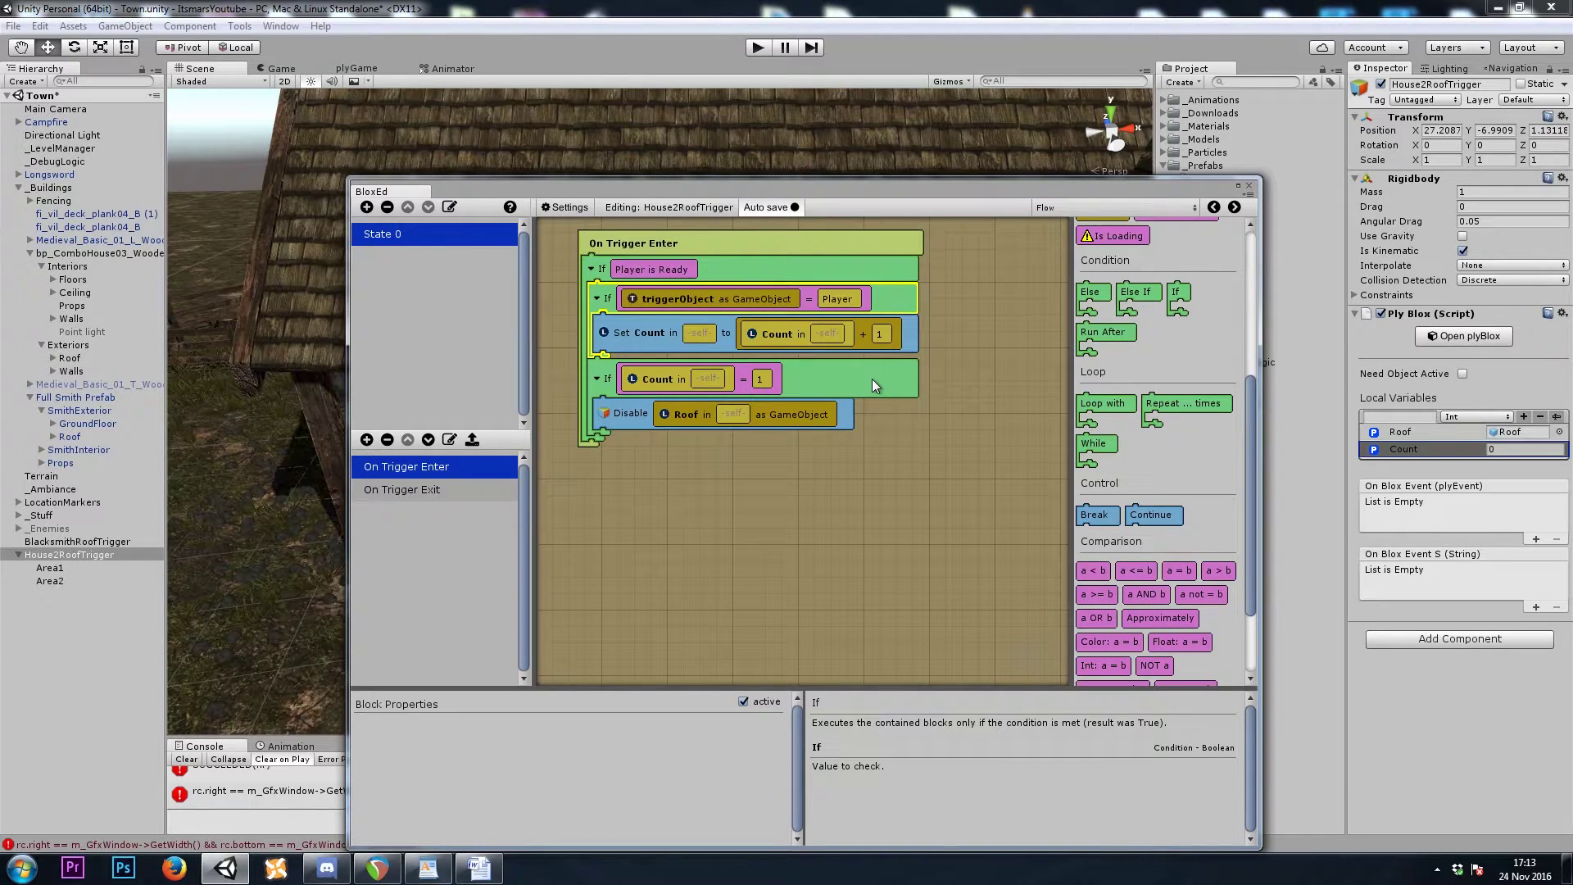
pyautogui.moveTo(871, 385); pyautogui.dragTo(877, 379)
pyautogui.click(824, 511)
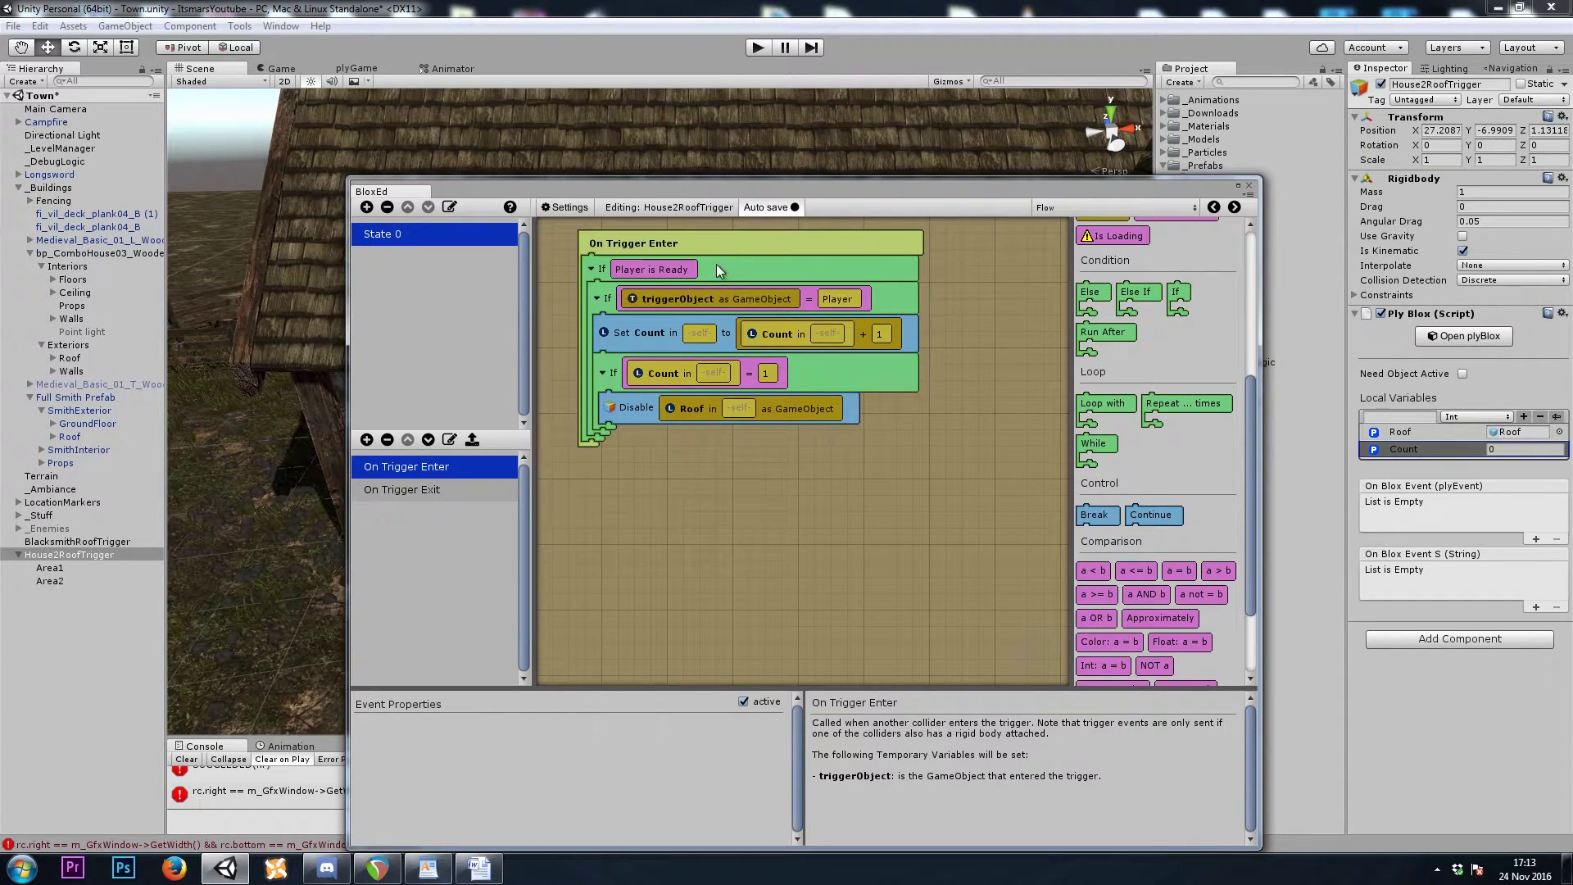
pyautogui.click(886, 305)
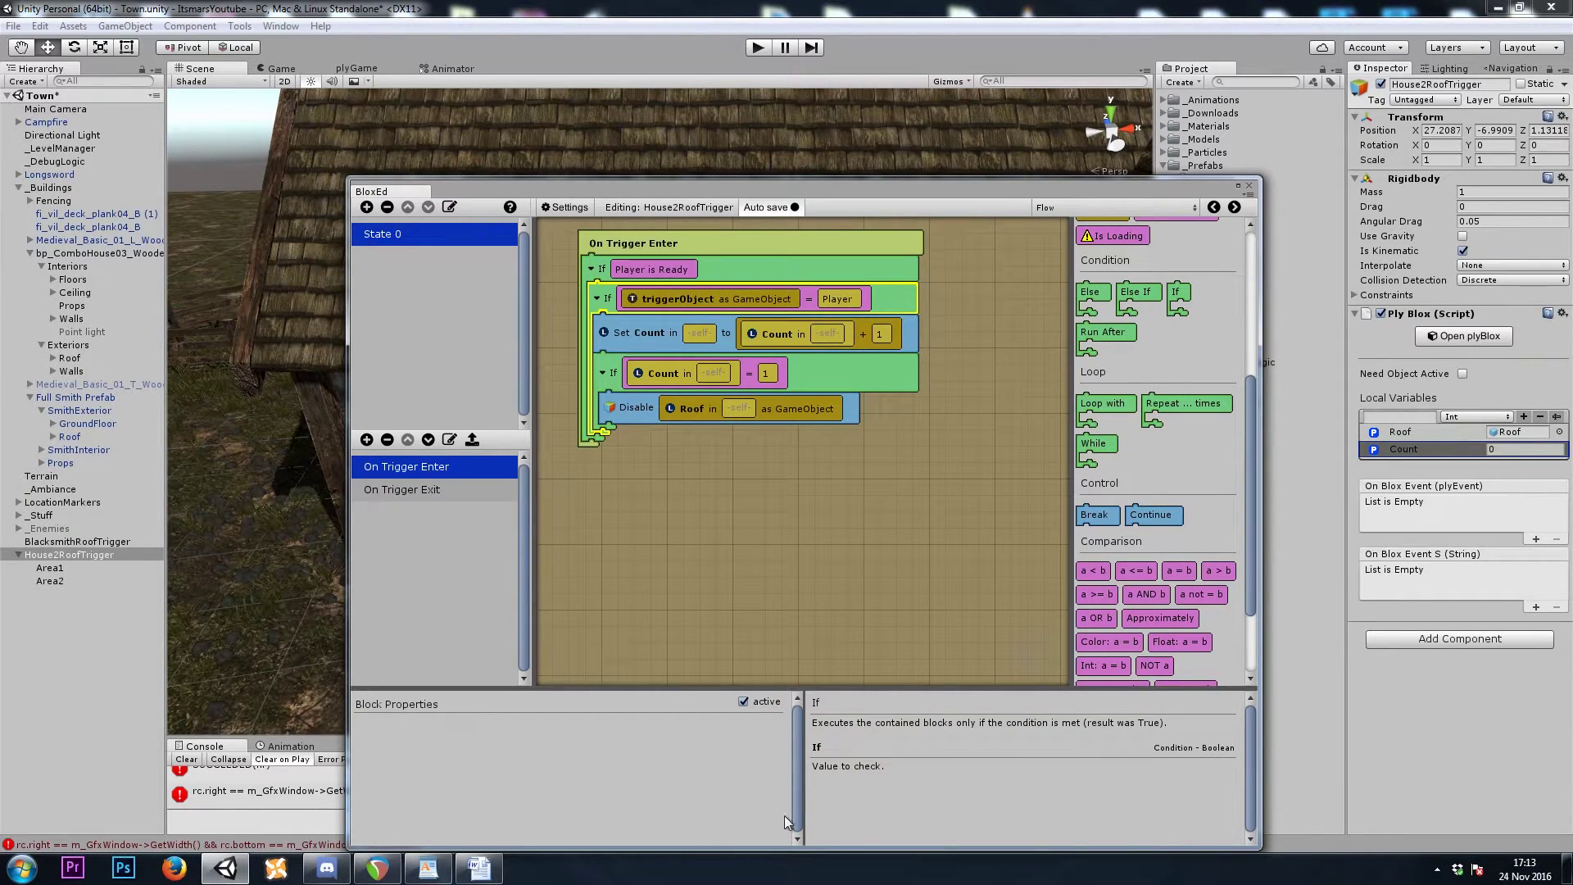
pyautogui.click(653, 343)
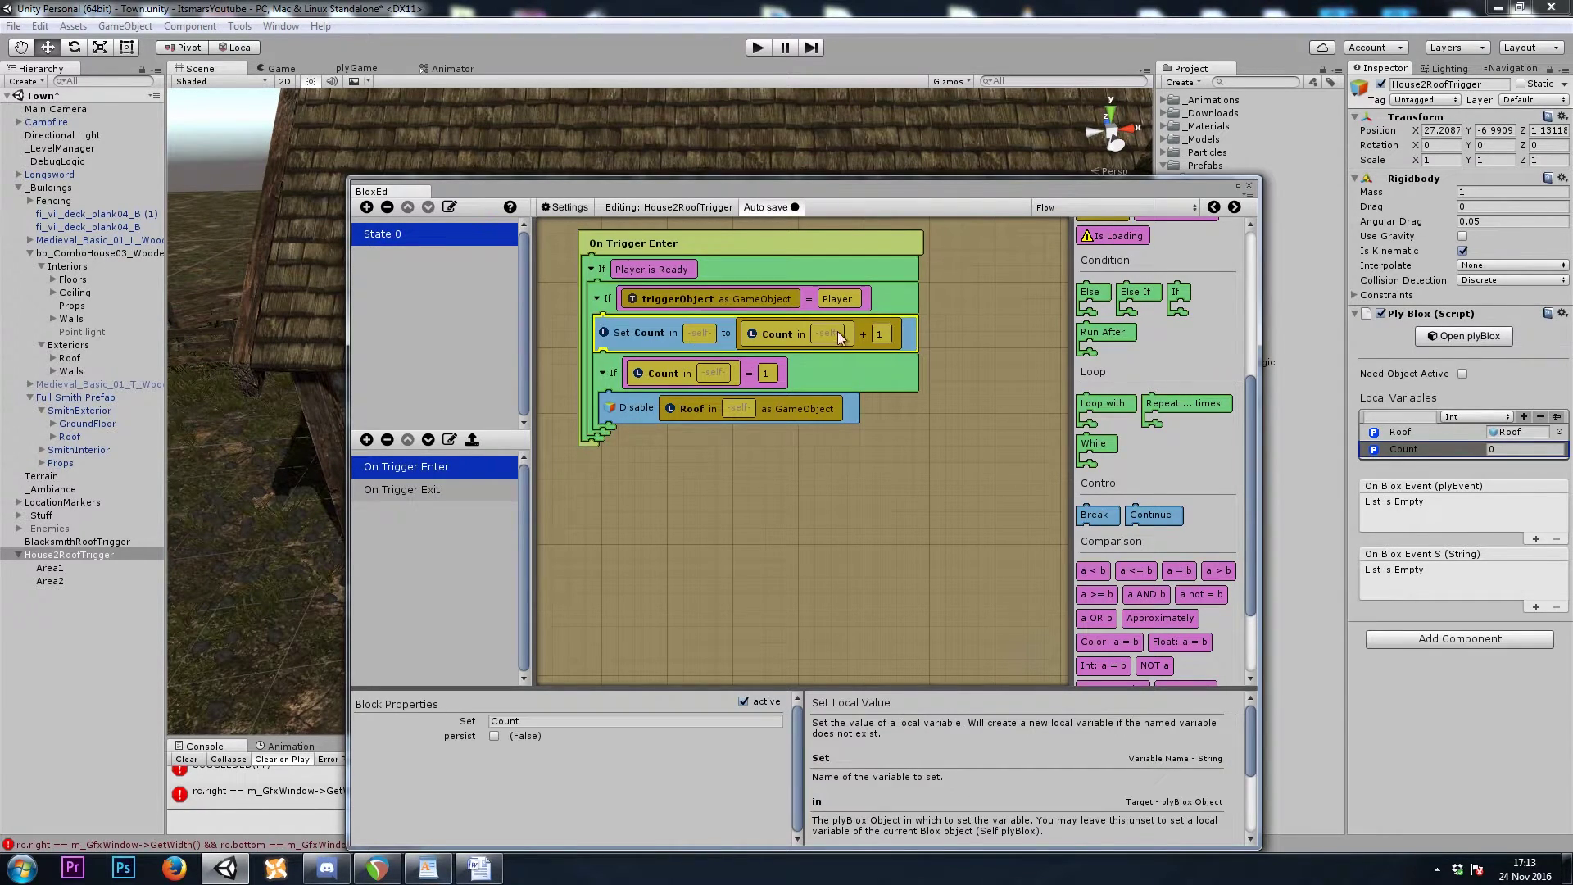
pyautogui.click(791, 375)
pyautogui.click(611, 407)
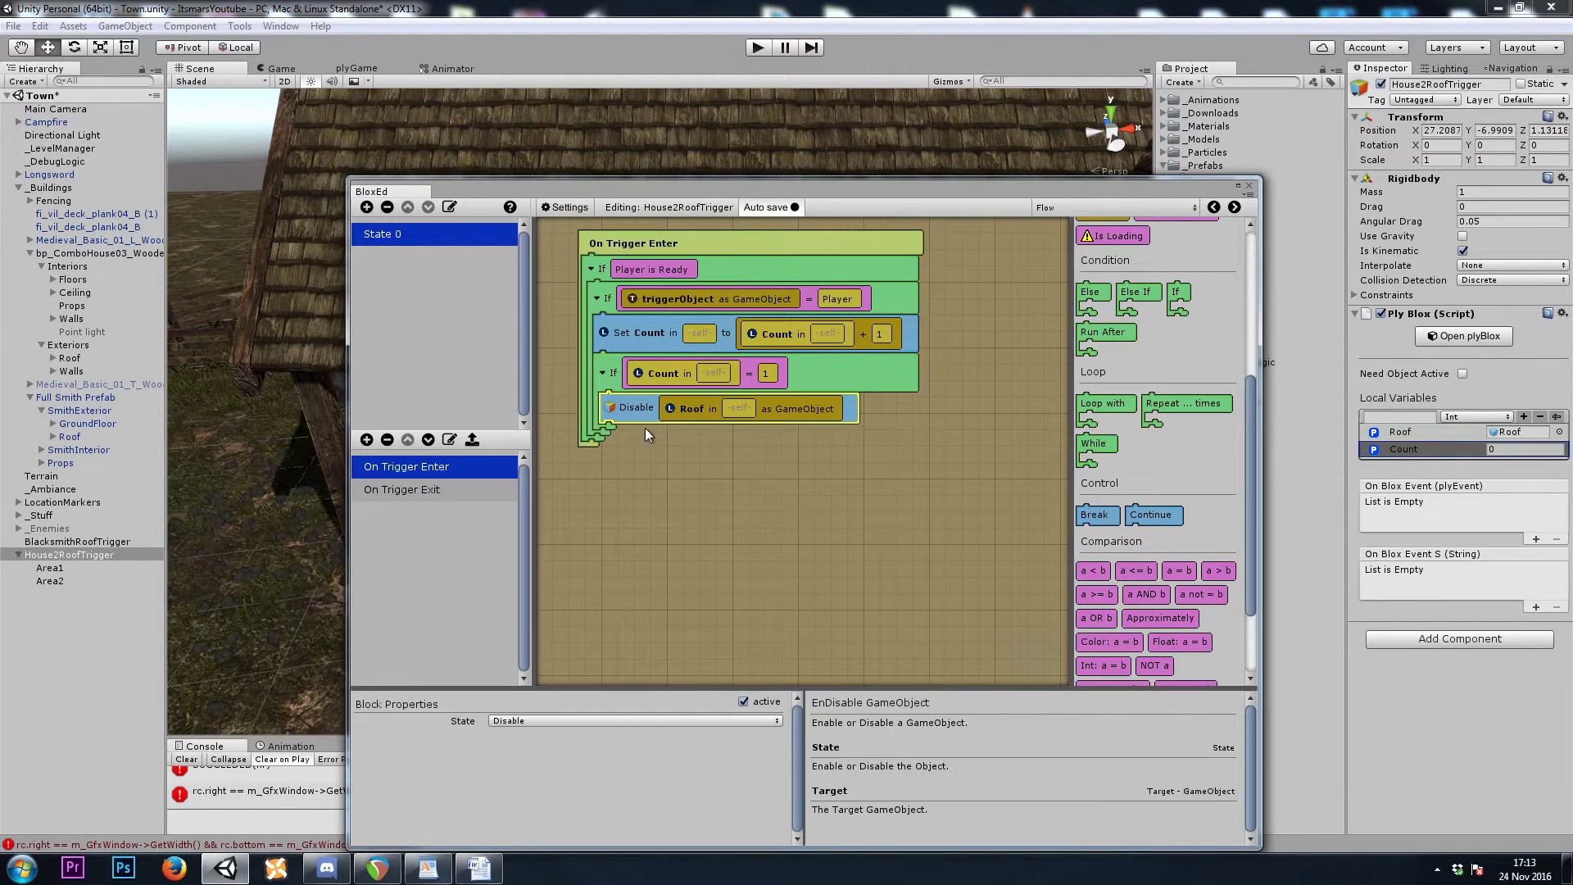
pyautogui.click(754, 272)
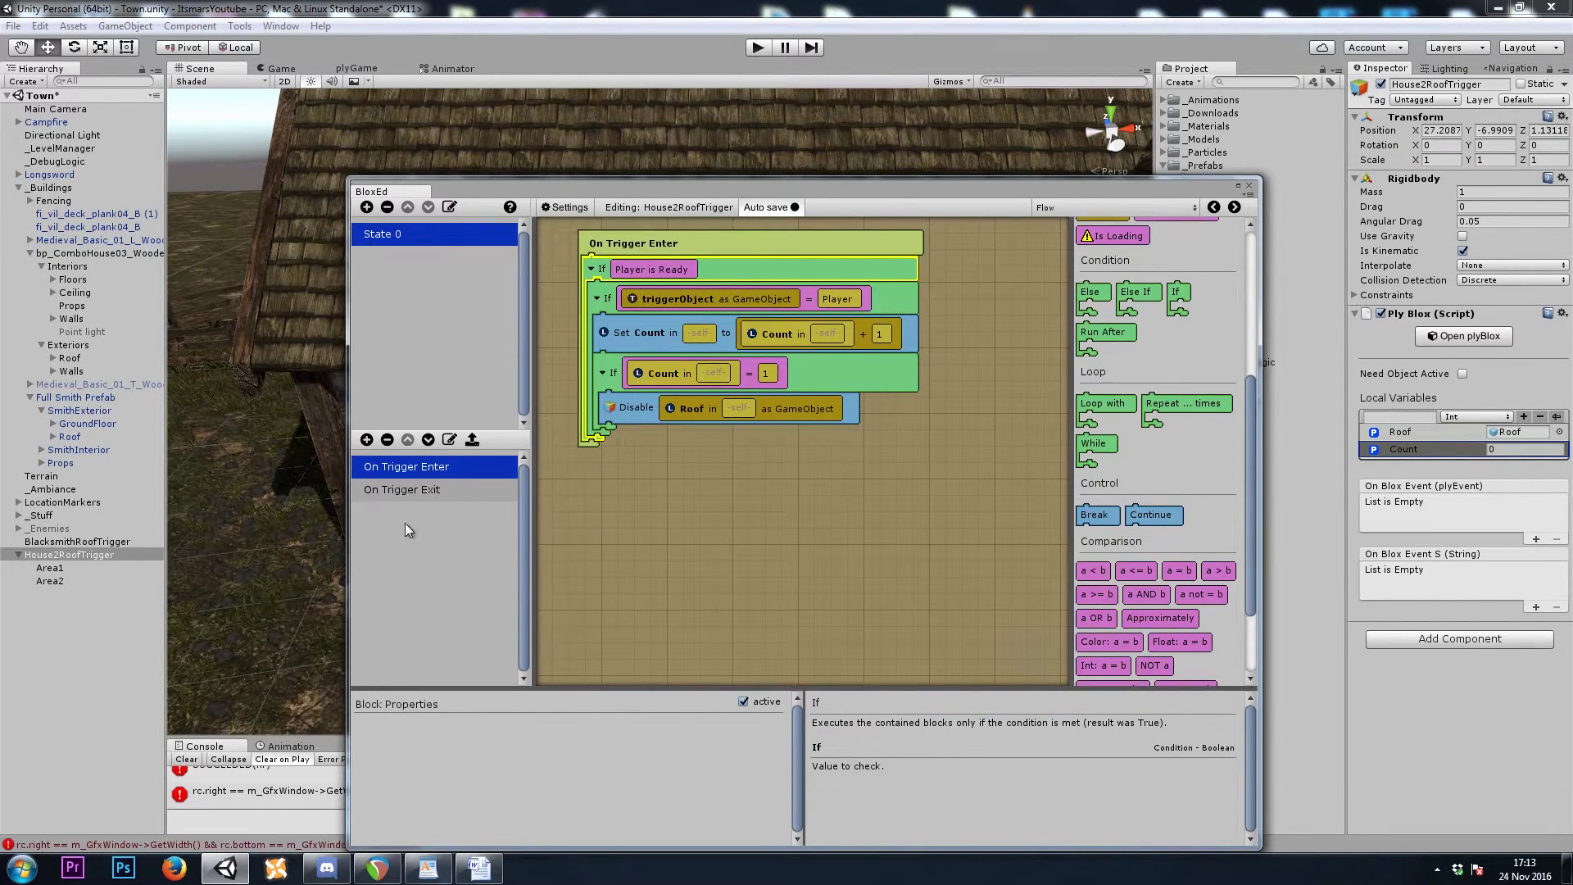
# - In On Trigger Exit, delete the old Enable branch and set Count to Count - 1
pyautogui.click(415, 489)
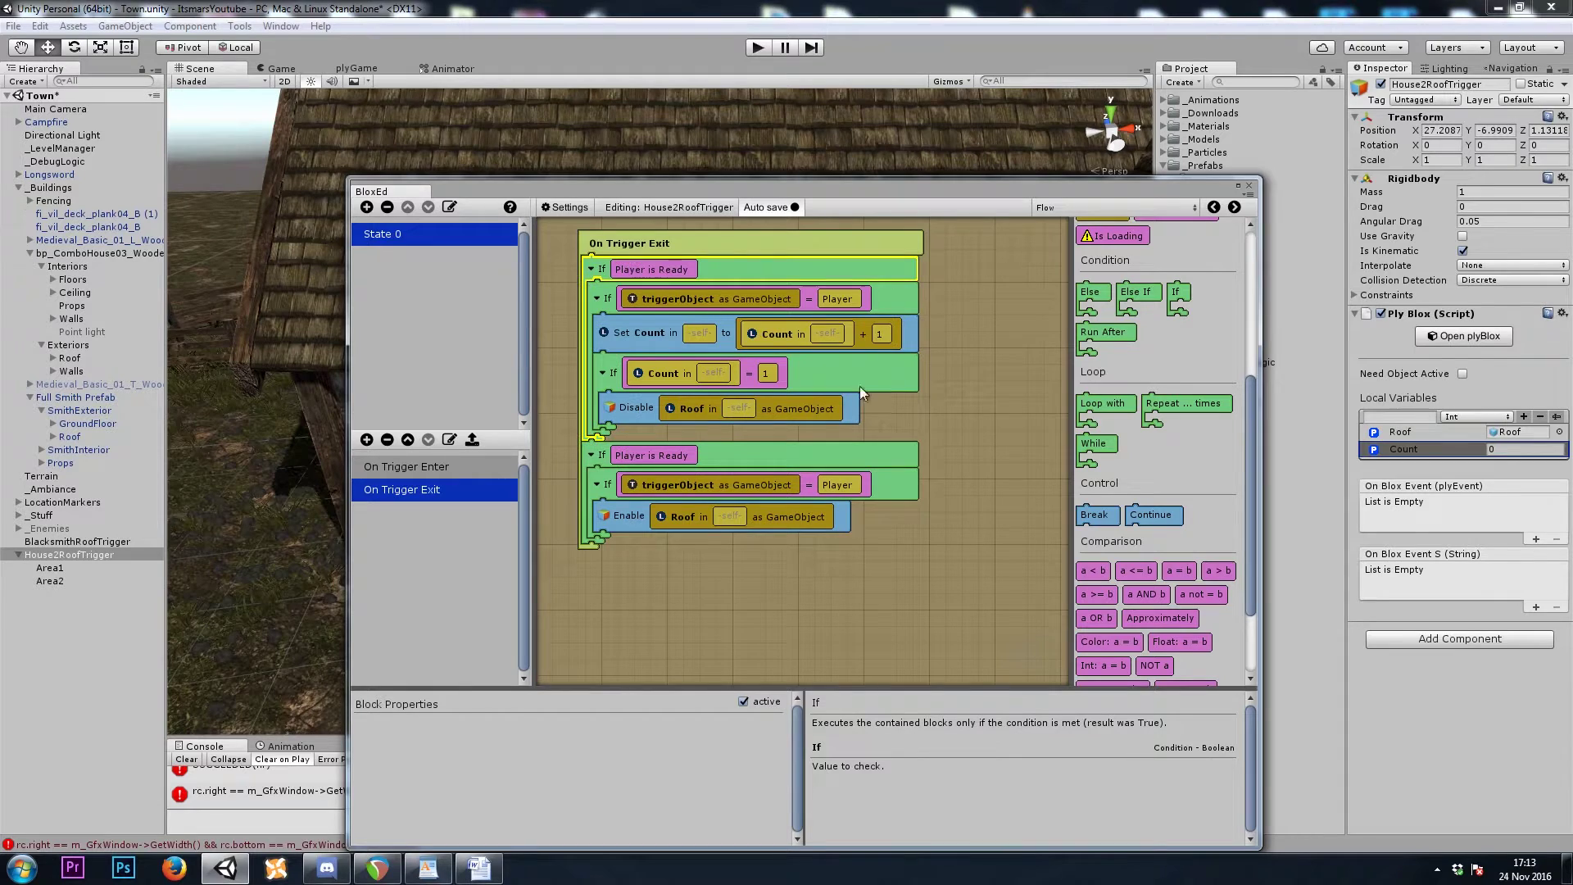
pyautogui.click(873, 452)
pyautogui.press('Delete')
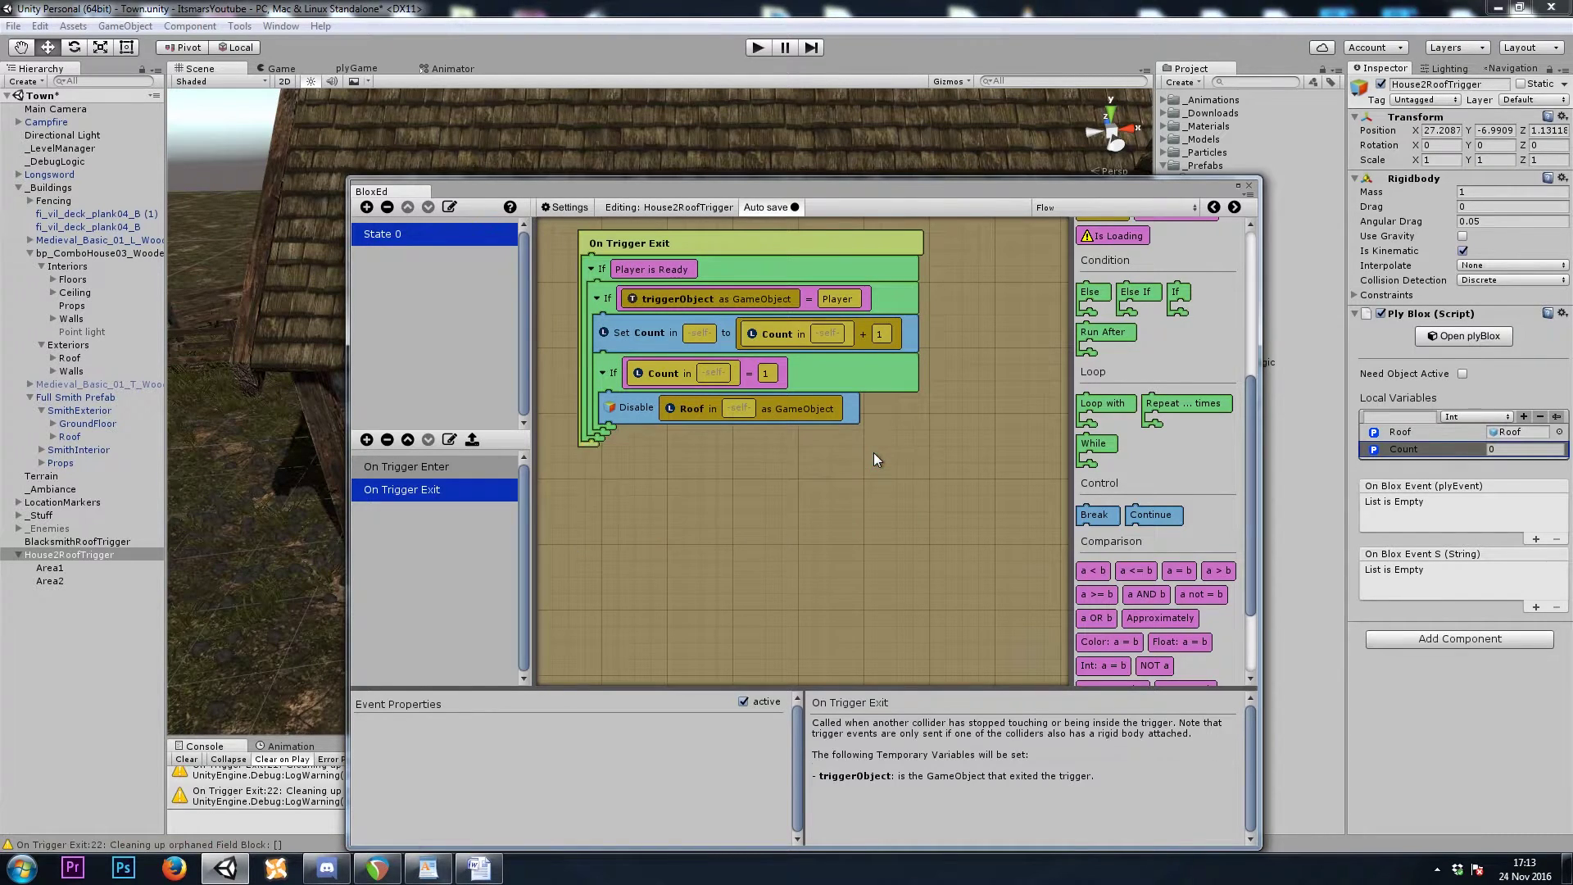
pyautogui.click(780, 339)
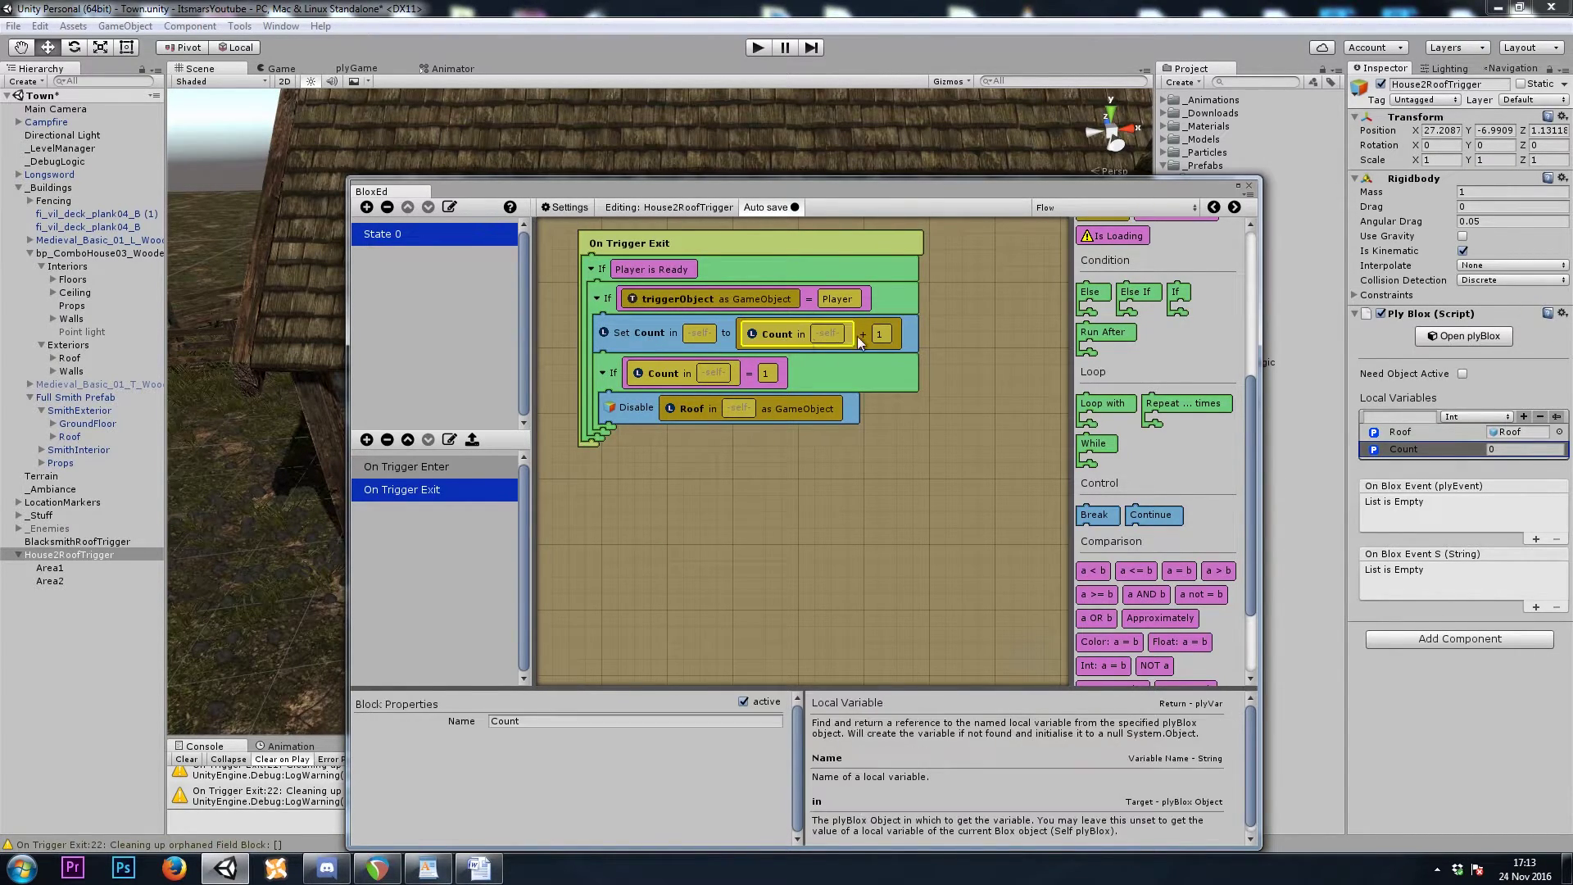
pyautogui.click(1099, 213)
pyautogui.click(1099, 459)
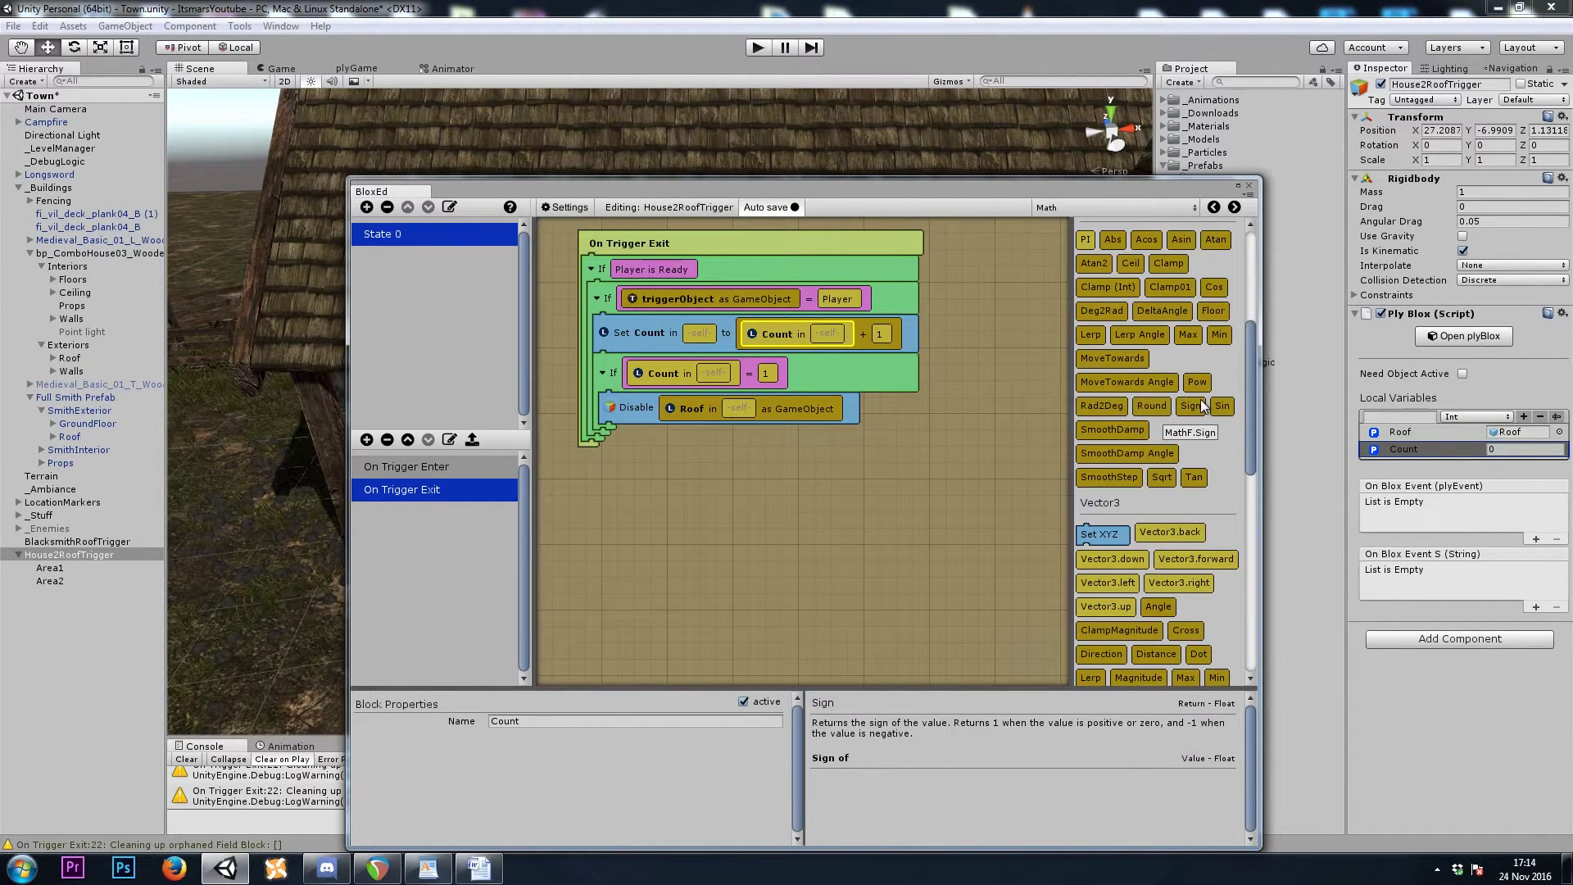
pyautogui.scroll(4, 1200, 400)
pyautogui.moveTo(779, 337); pyautogui.dragTo(1178, 390)
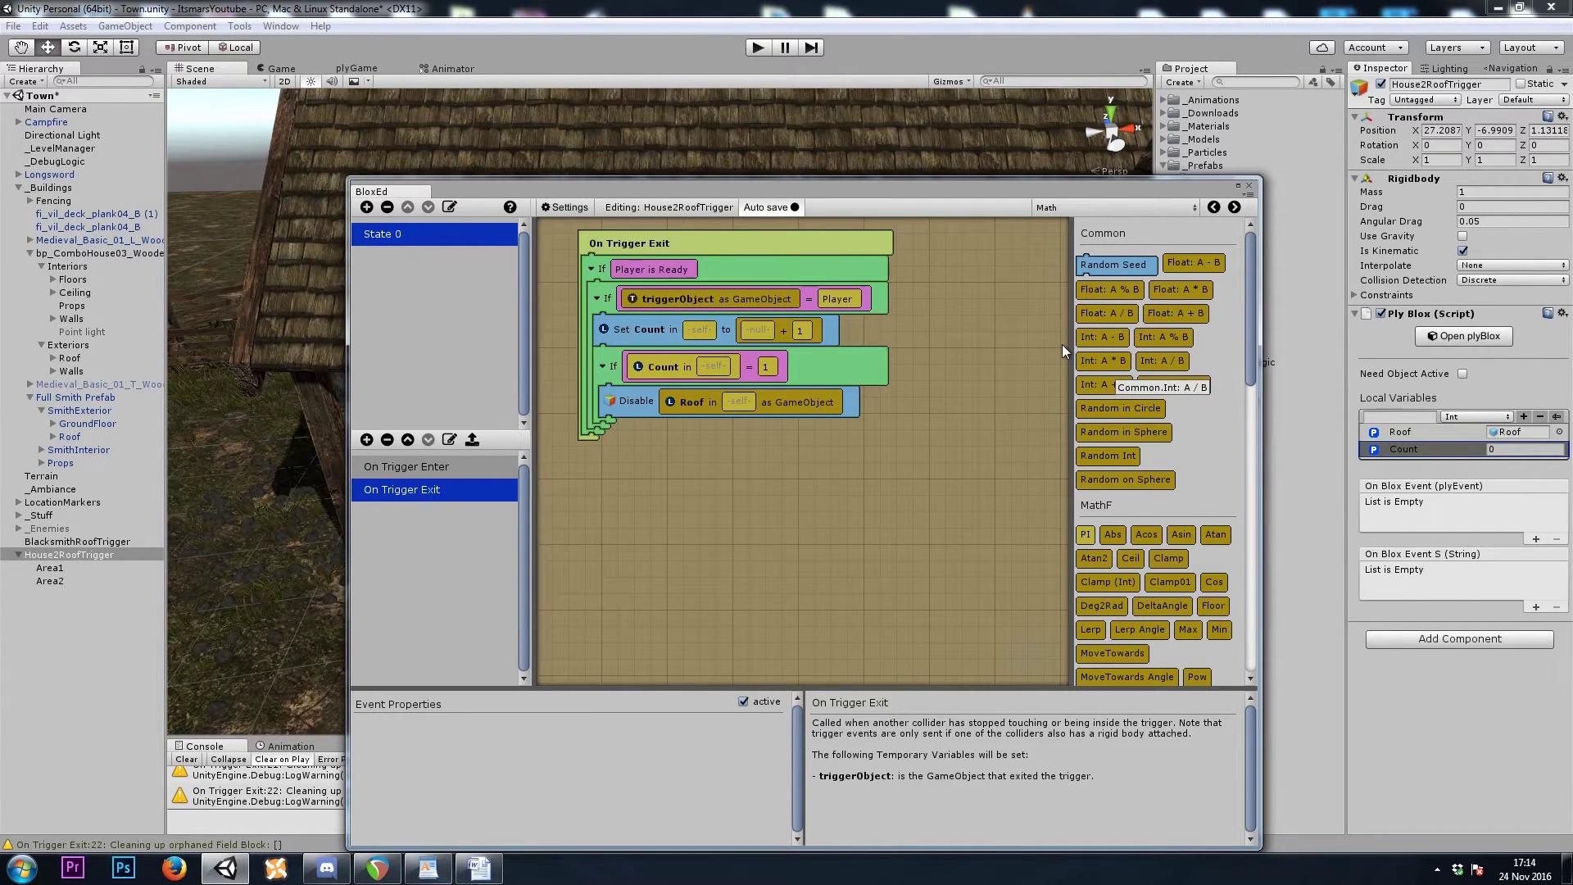
pyautogui.moveTo(1102, 339); pyautogui.dragTo(824, 336)
pyautogui.keyDown('ctrl'); pyautogui.moveTo(679, 367); pyautogui.dragTo(887, 336); pyautogui.keyUp('ctrl')
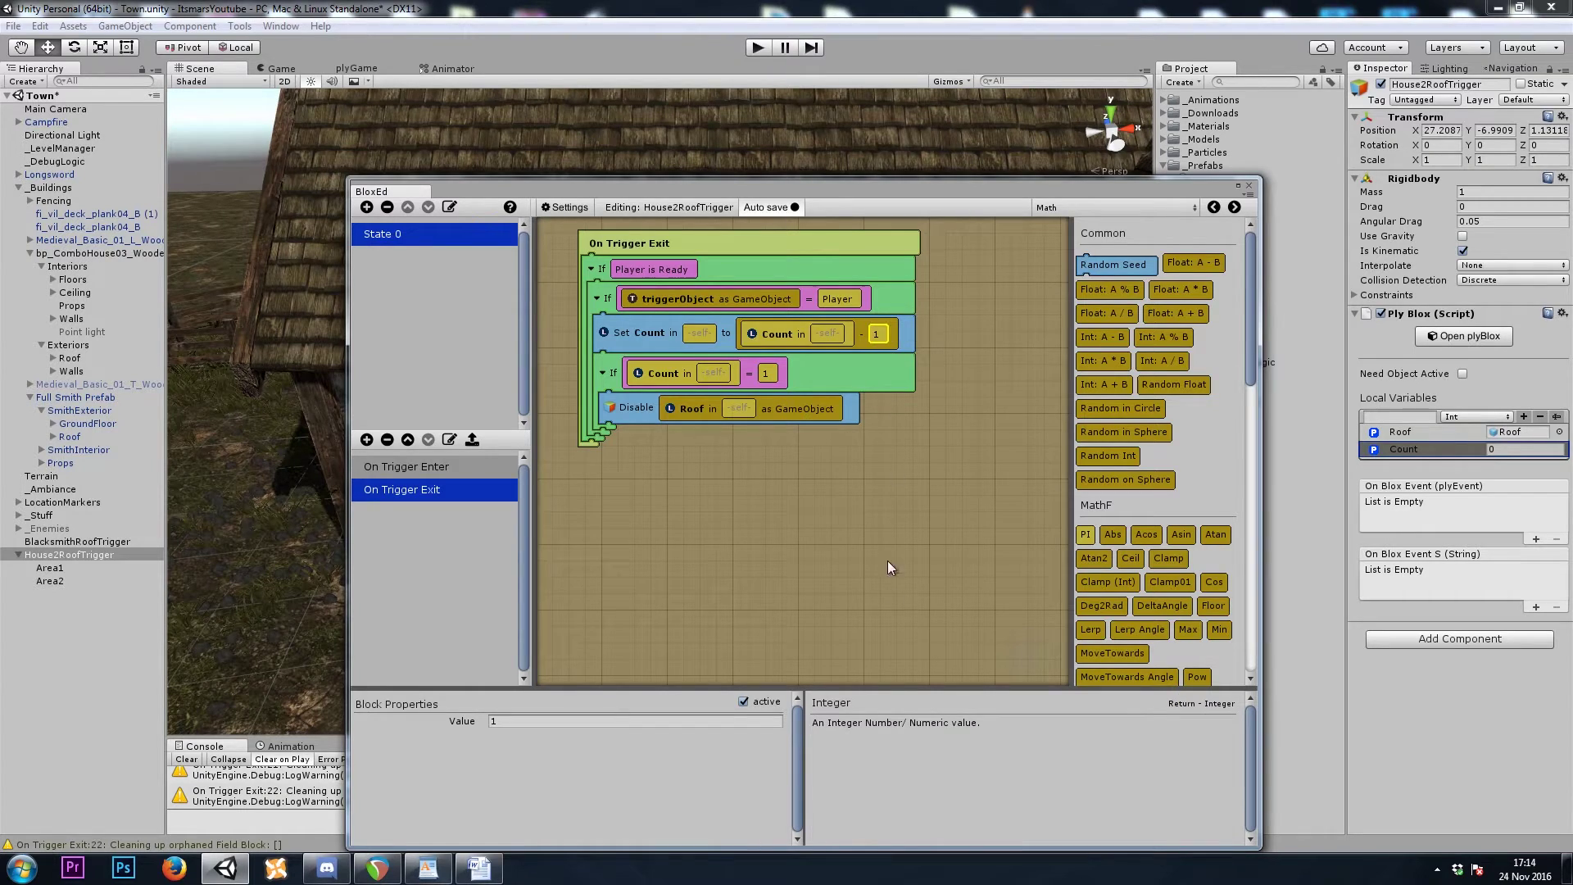
# - Change the If check to Count equals 0 and switch the Roof step to Enable
pyautogui.click(770, 373)
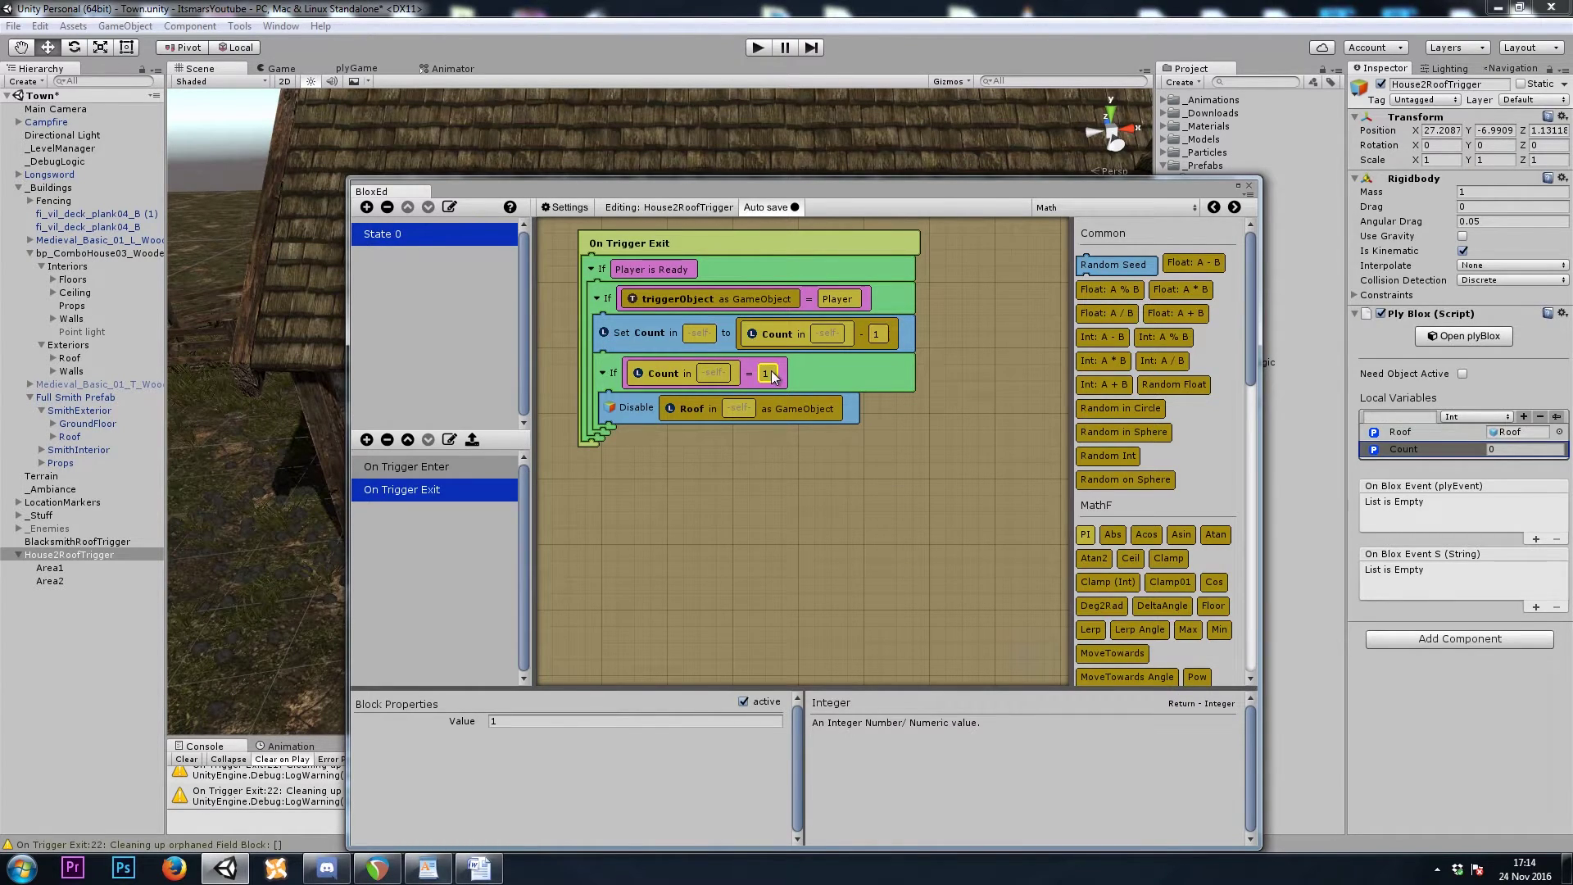
pyautogui.click(588, 721)
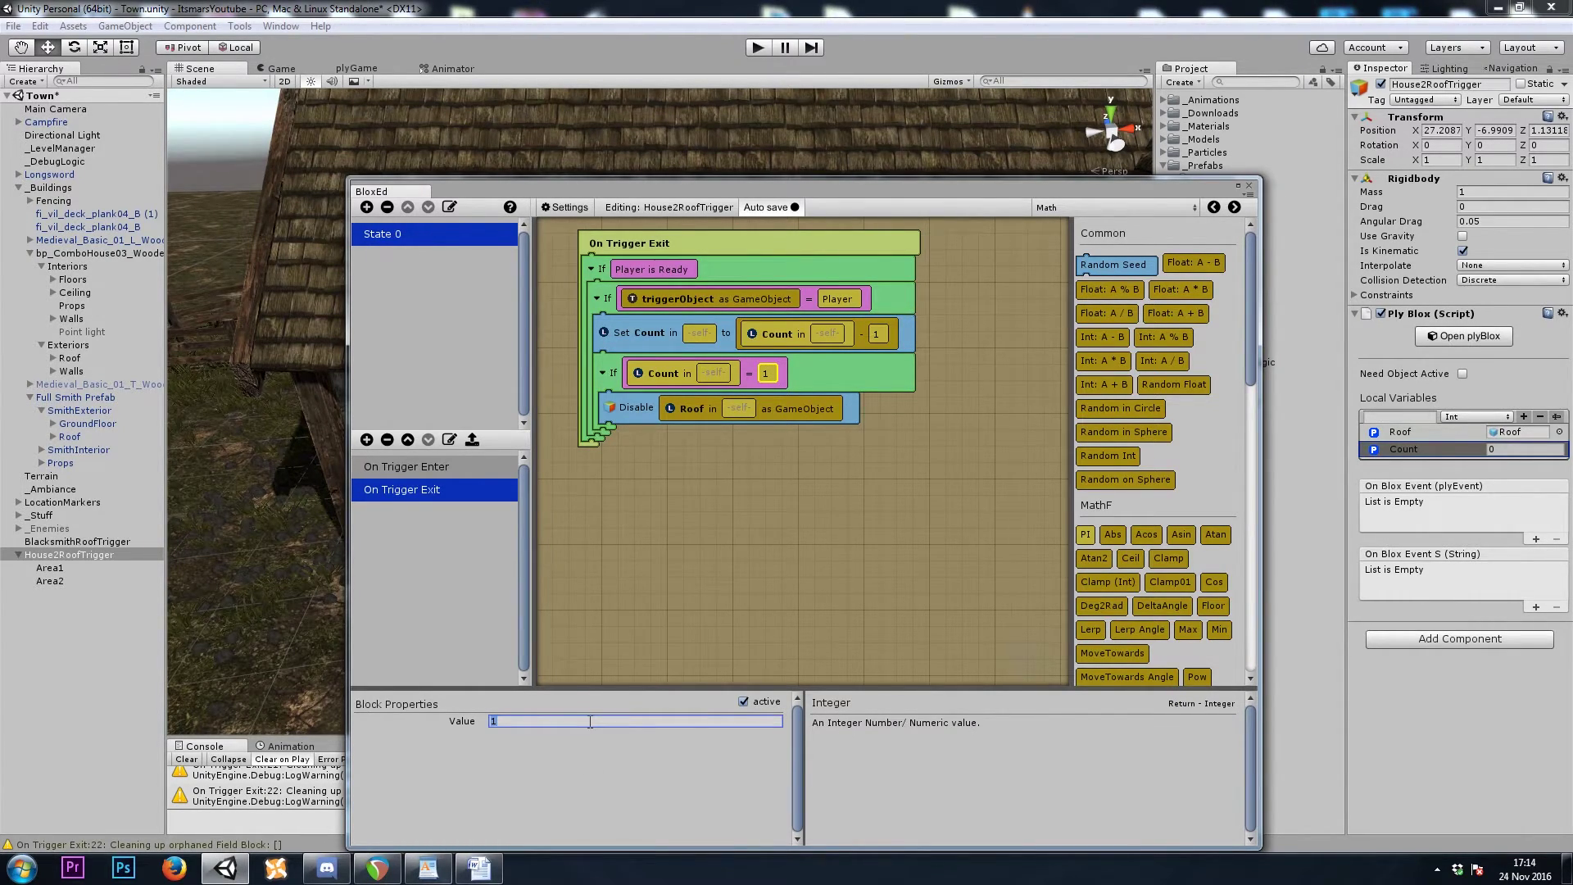
pyautogui.click(635, 407)
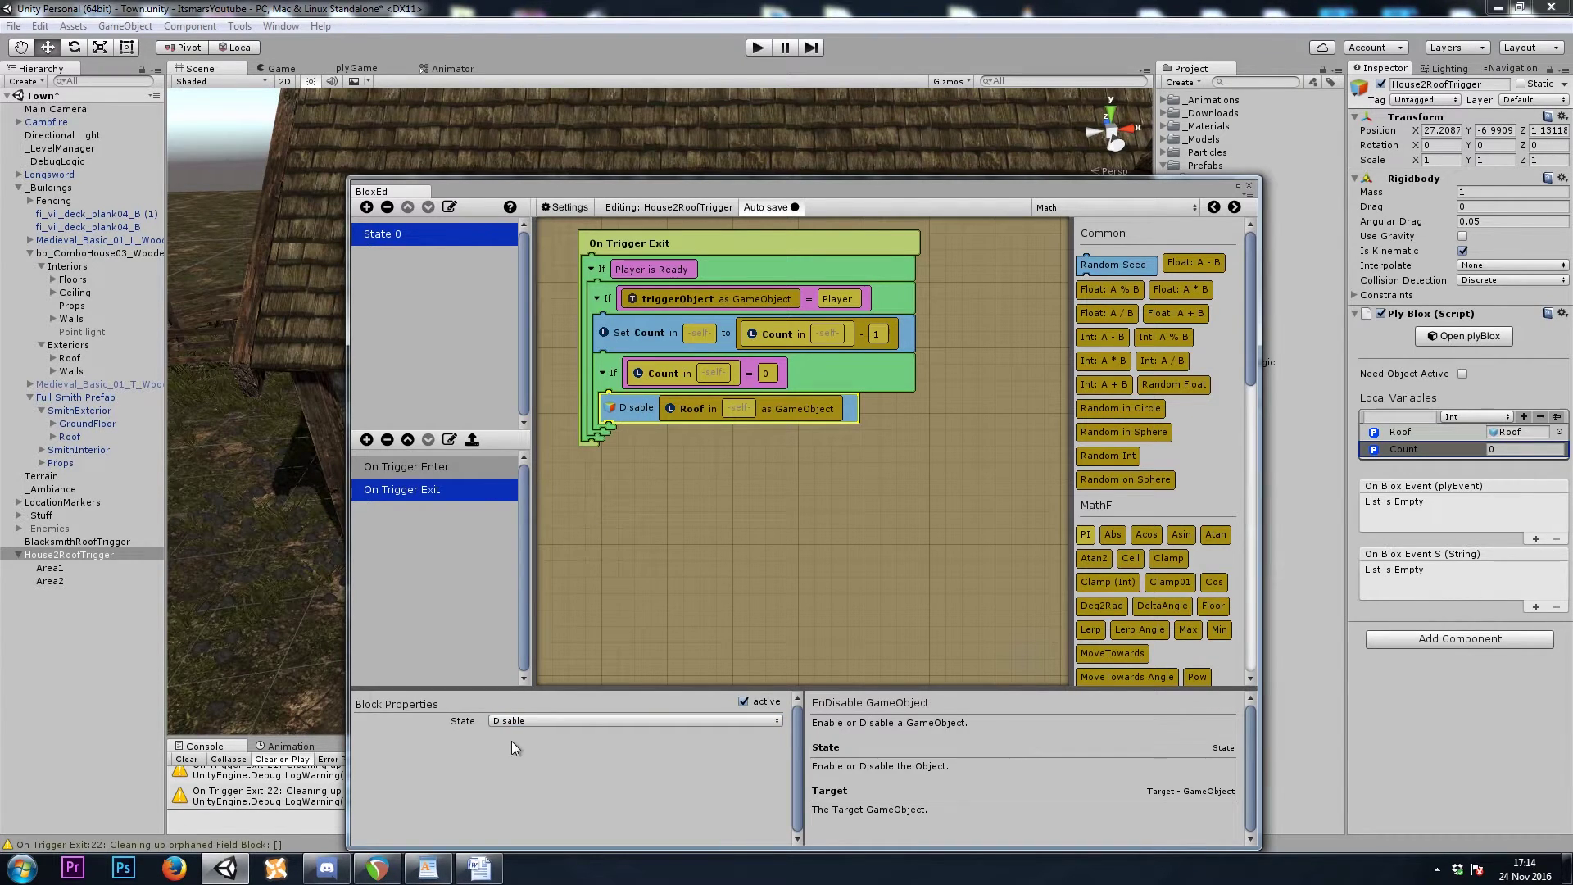
pyautogui.click(573, 721)
pyautogui.click(544, 737)
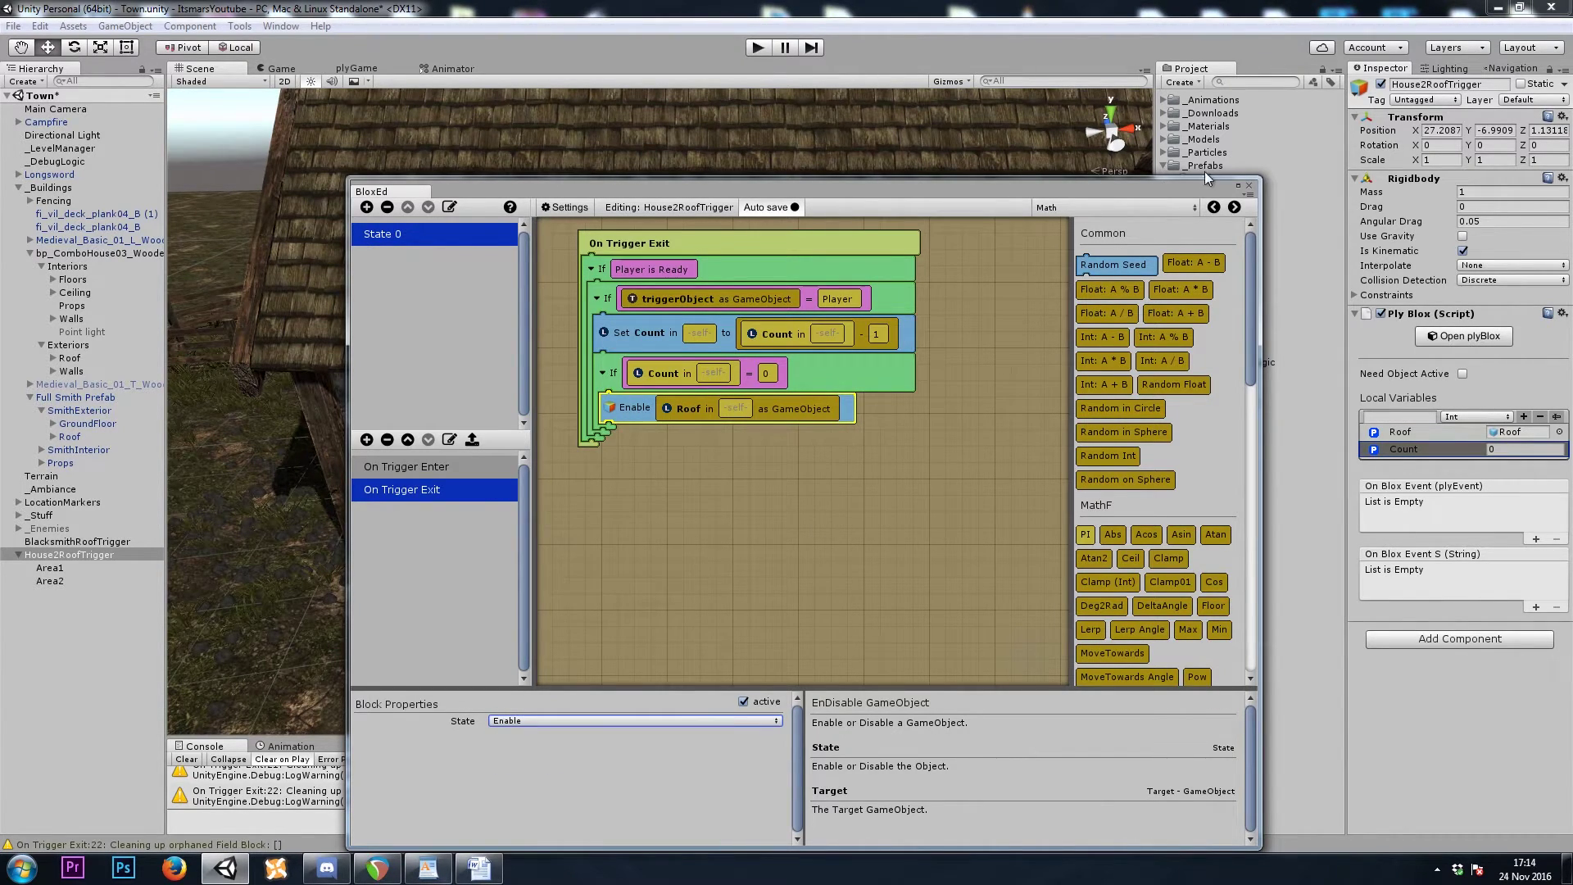
pyautogui.click(1249, 186)
pyautogui.moveTo(652, 477); pyautogui.dragTo(788, 514, button='right')
pyautogui.press('s')
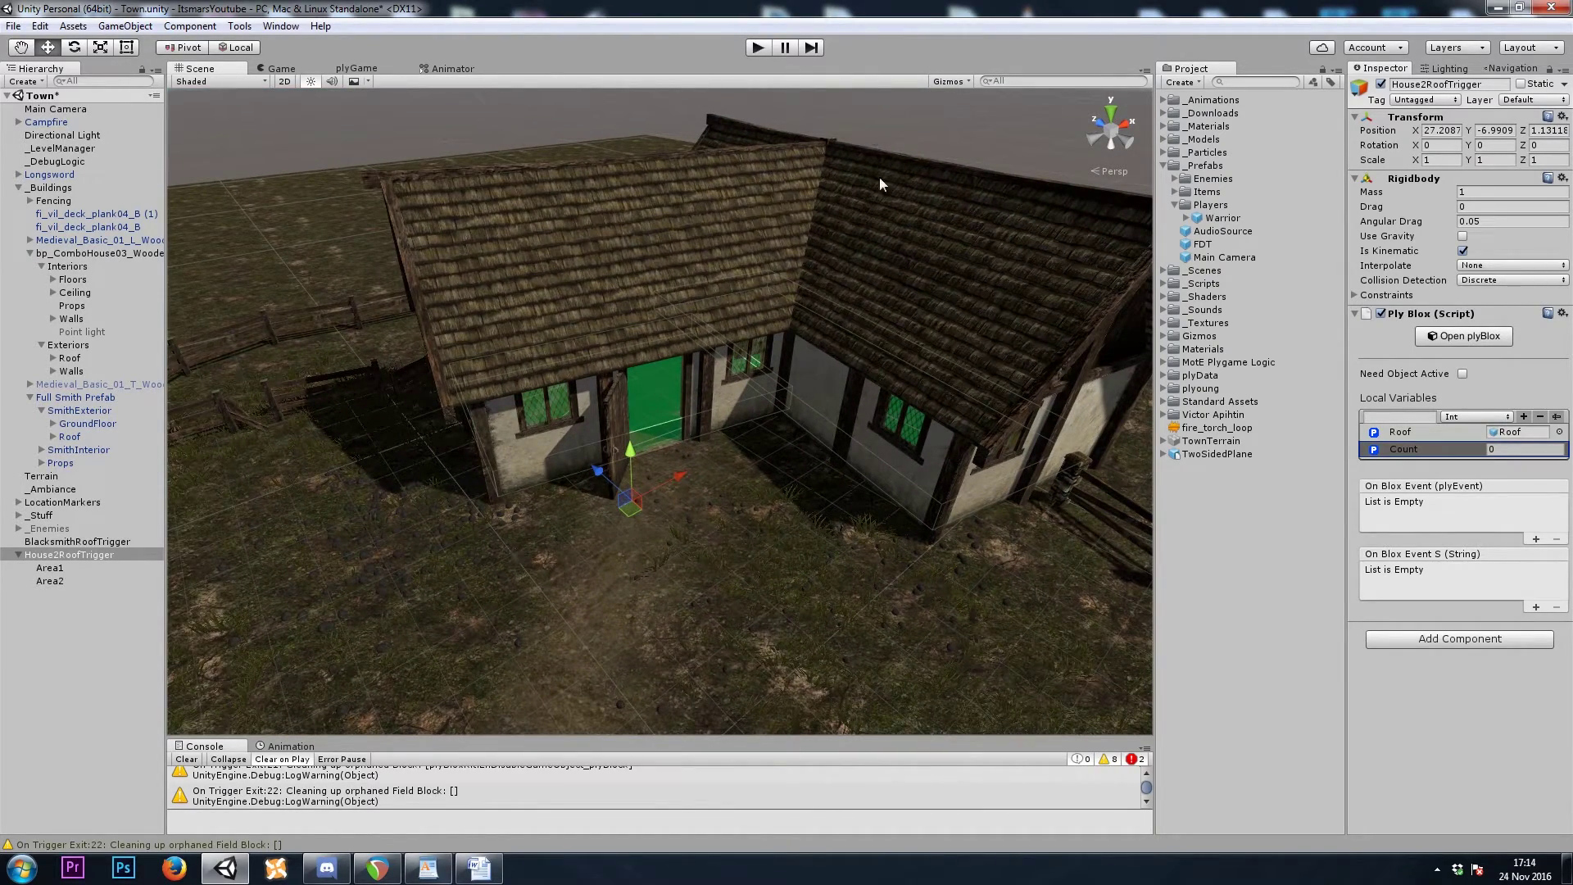
# - Play the game, clear the Console, and walk the character through both rooms and out the front door
pyautogui.click(762, 49)
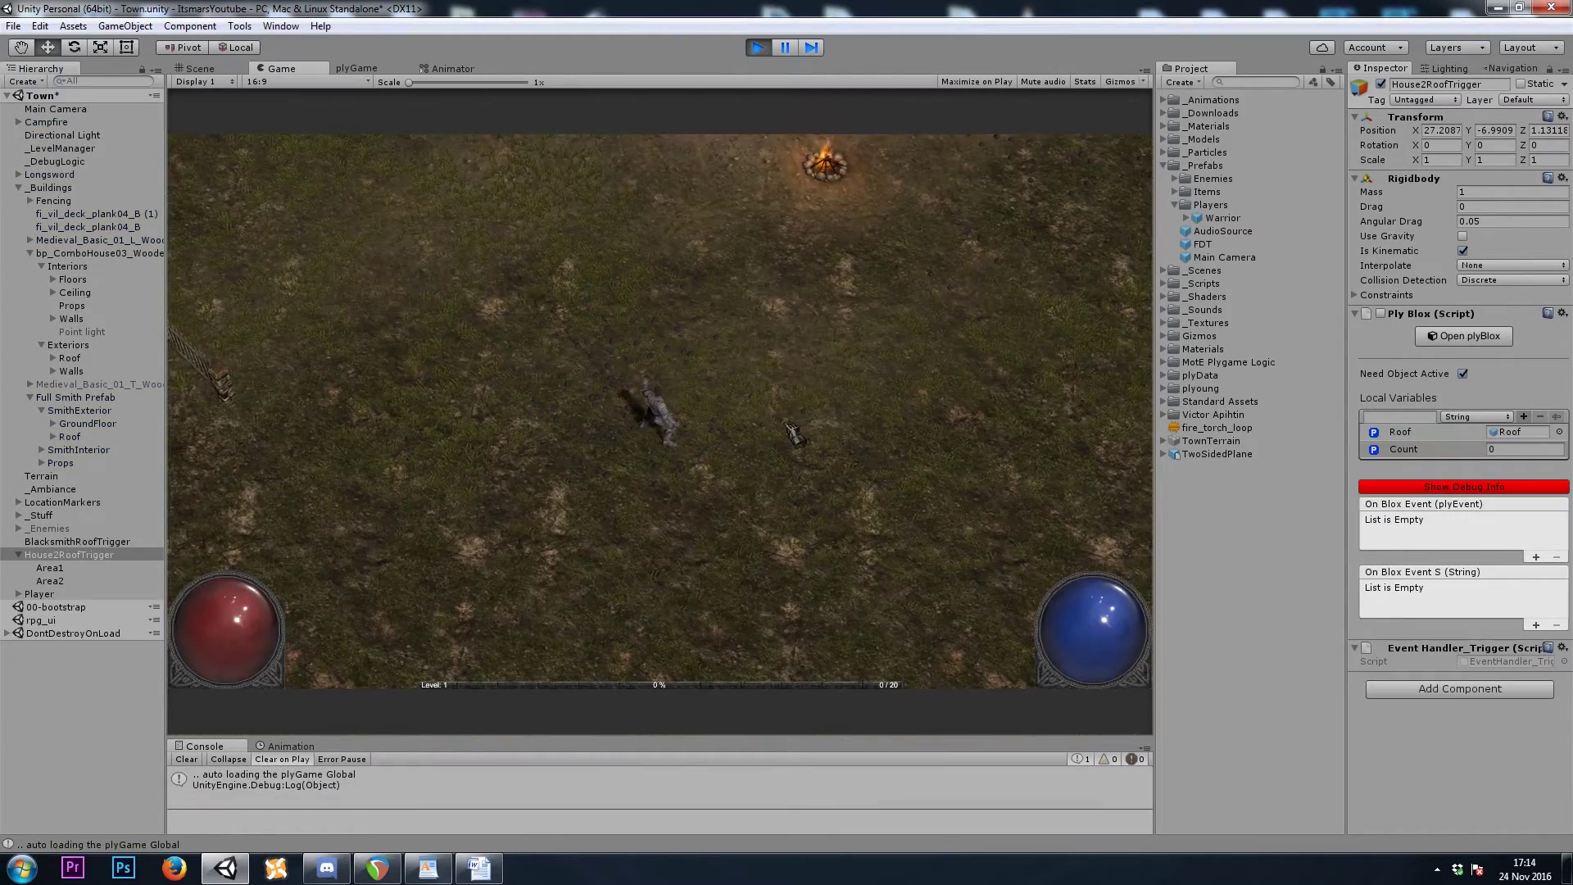
pyautogui.click(186, 760)
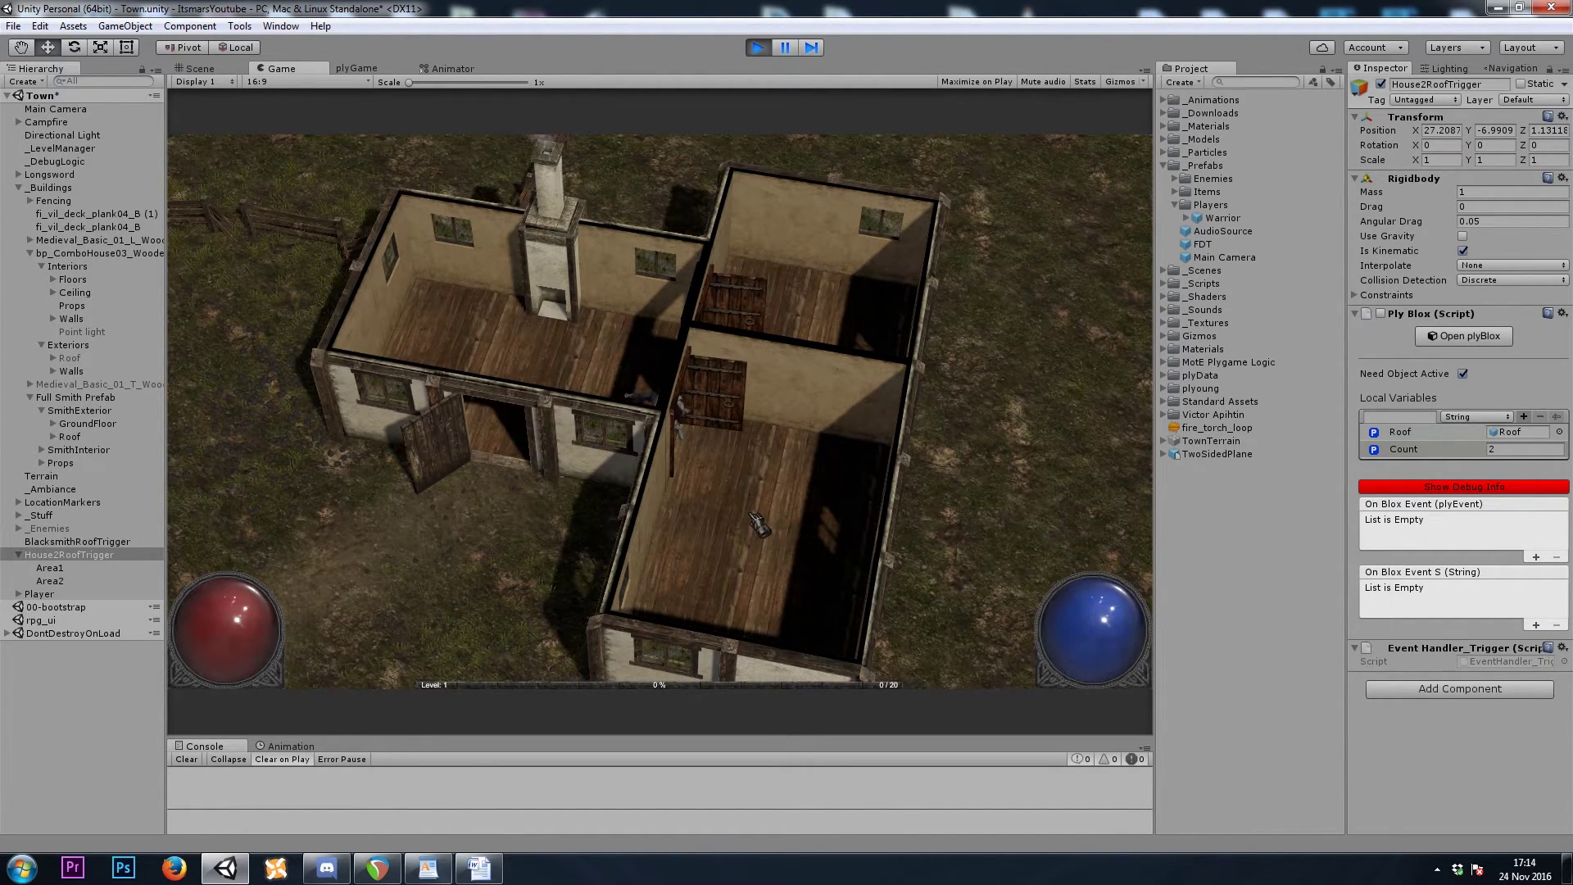
pyautogui.click(759, 525)
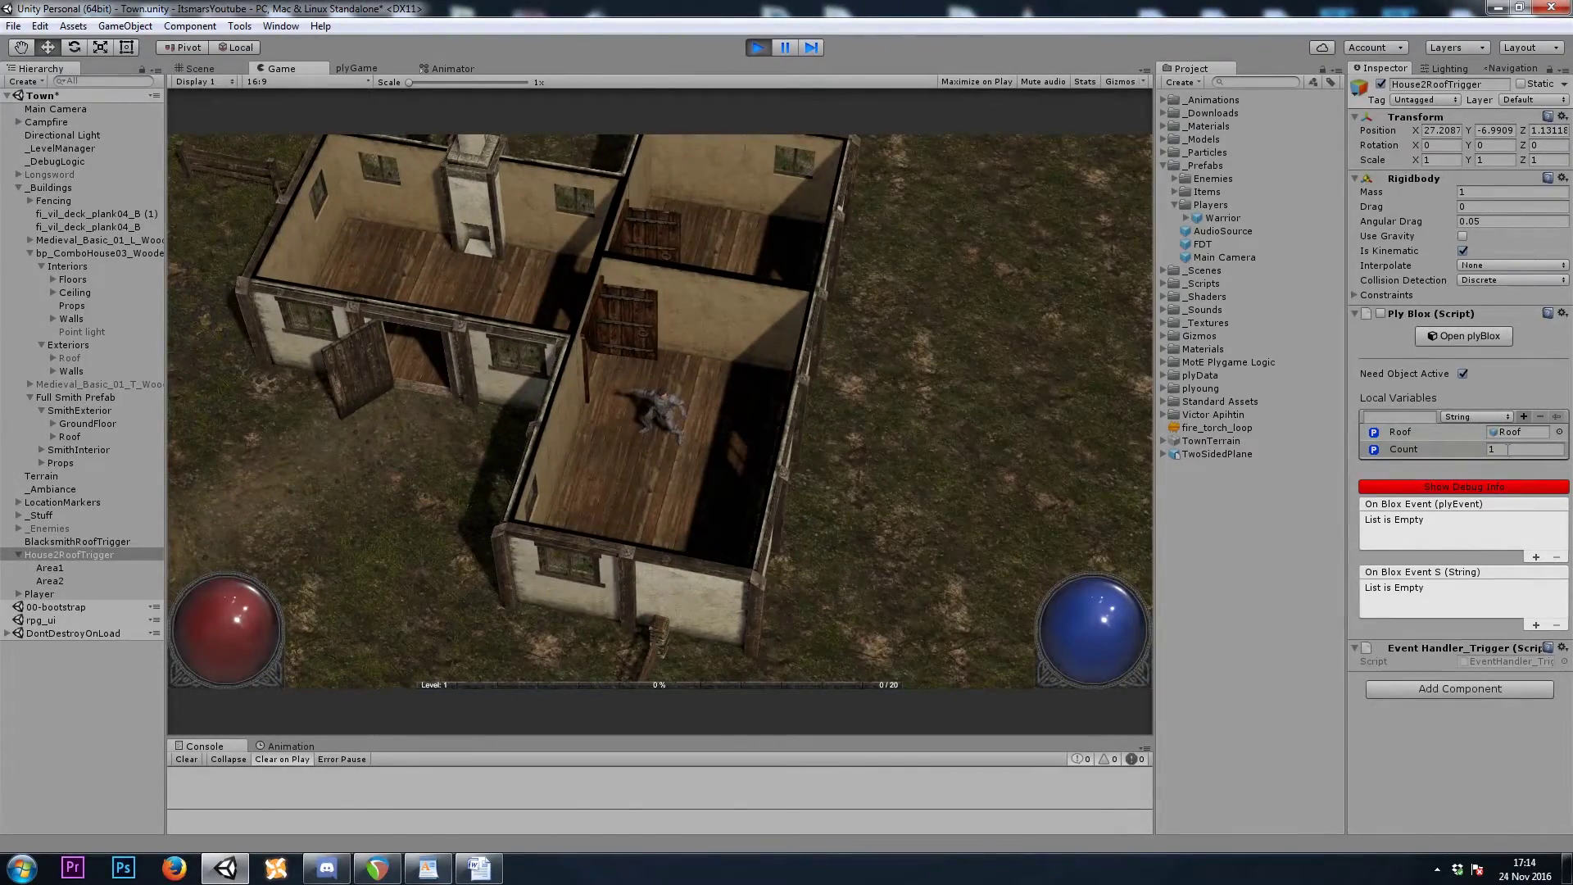
pyautogui.click(516, 319)
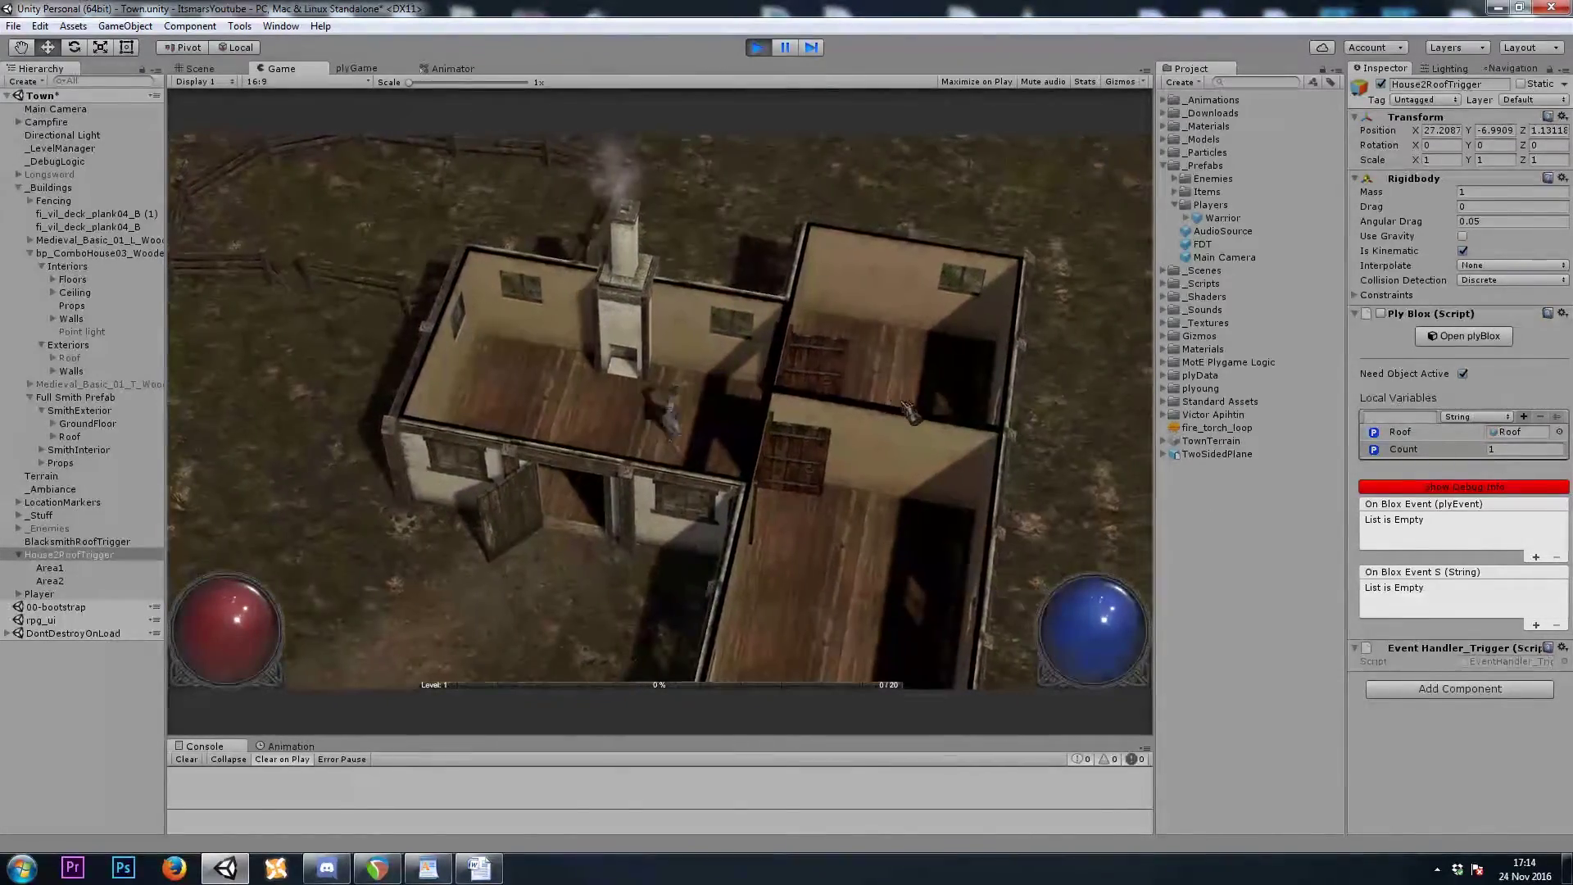
pyautogui.click(909, 410)
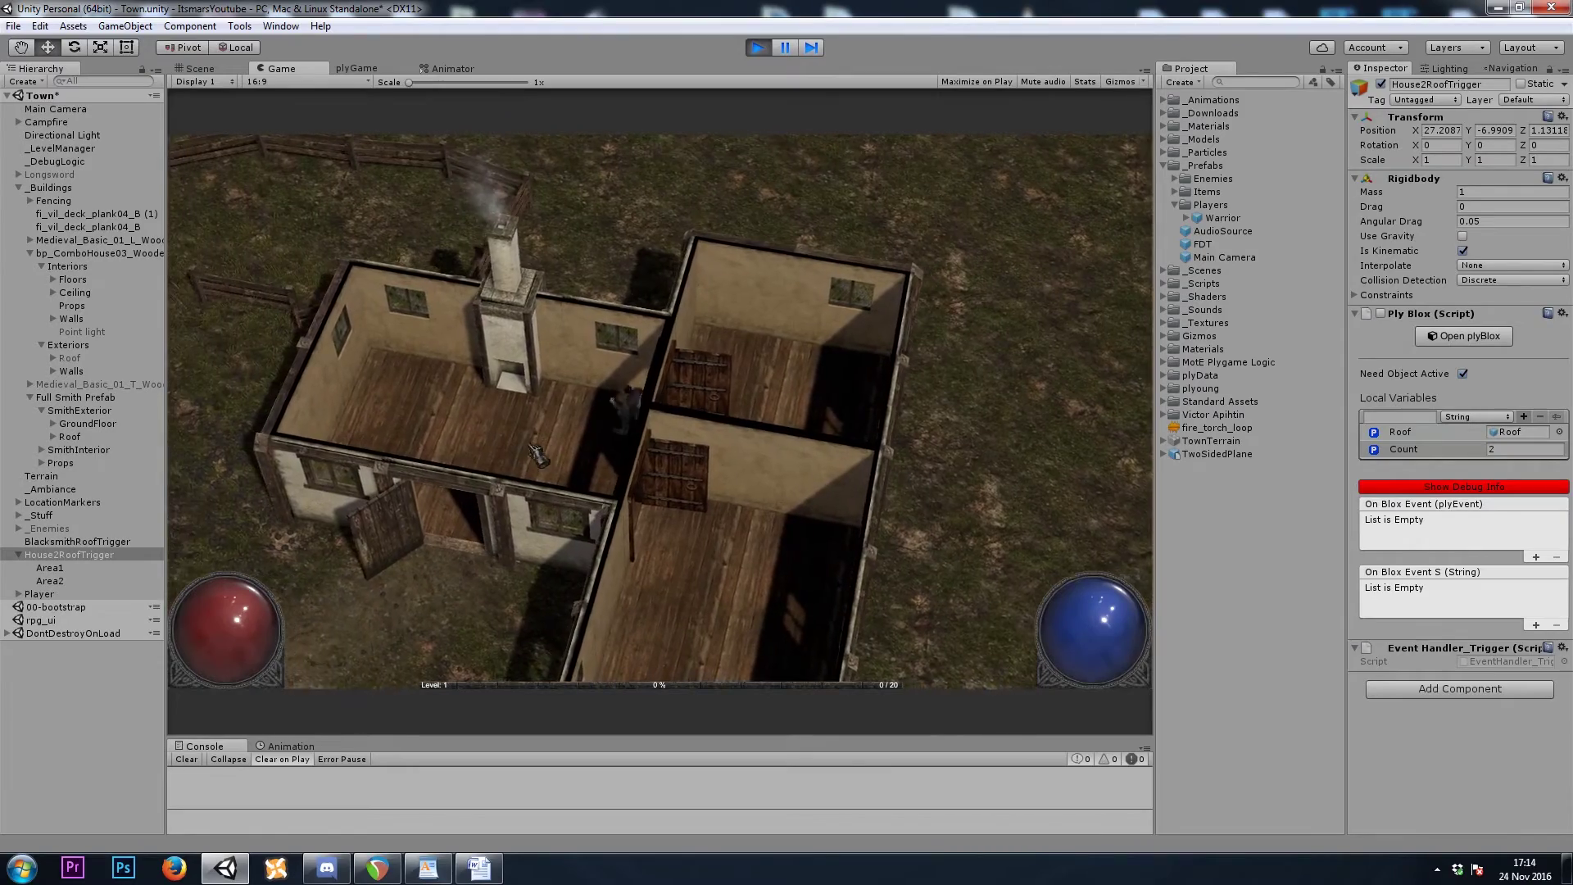
pyautogui.click(537, 454)
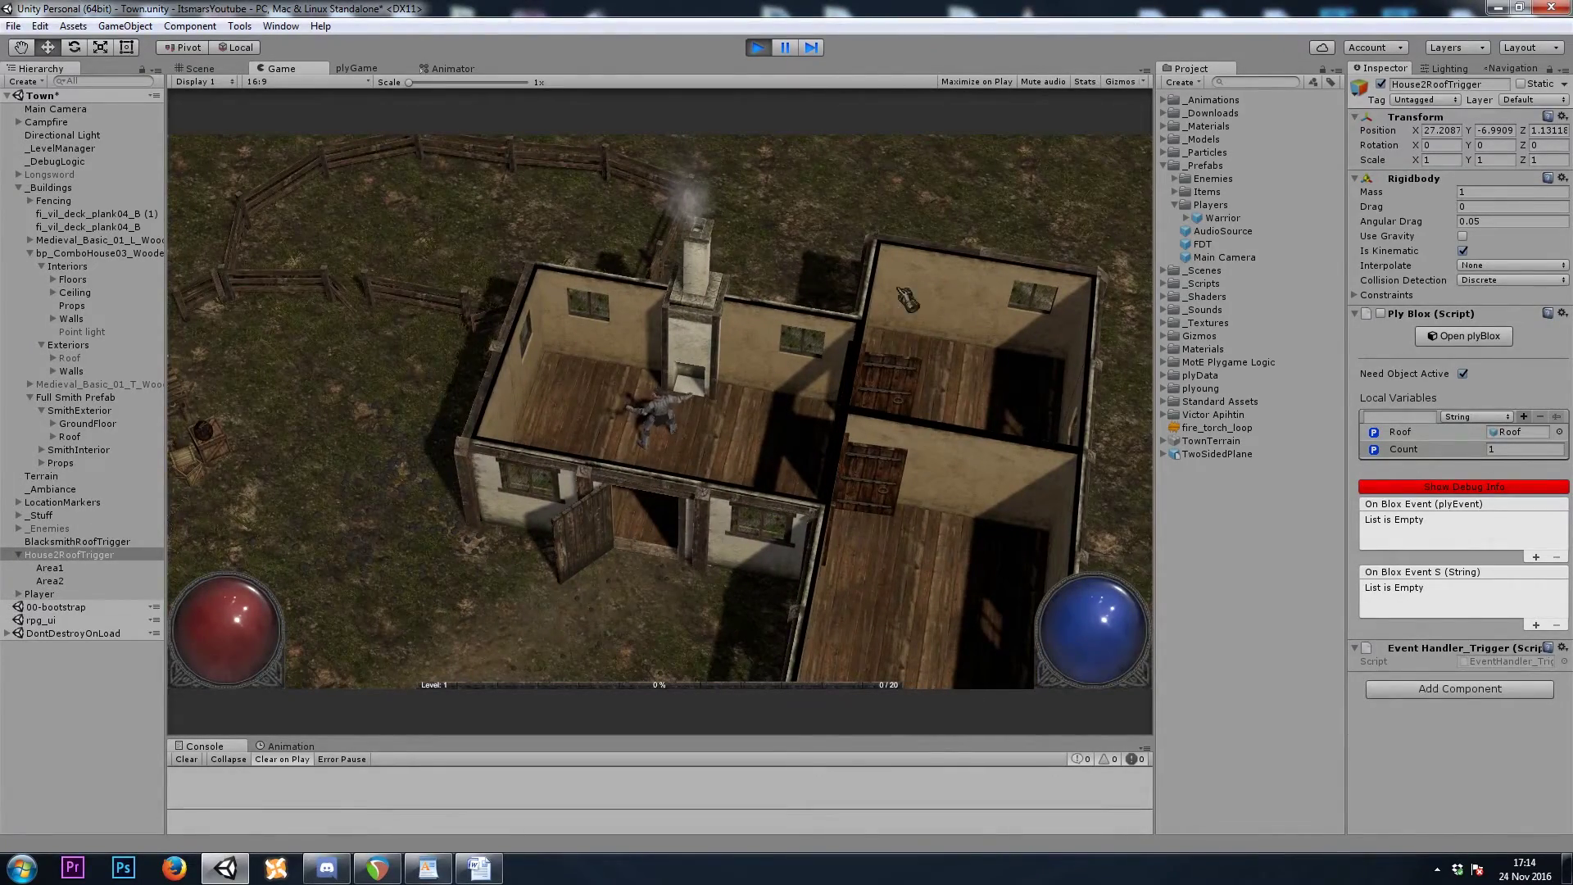
pyautogui.click(635, 655)
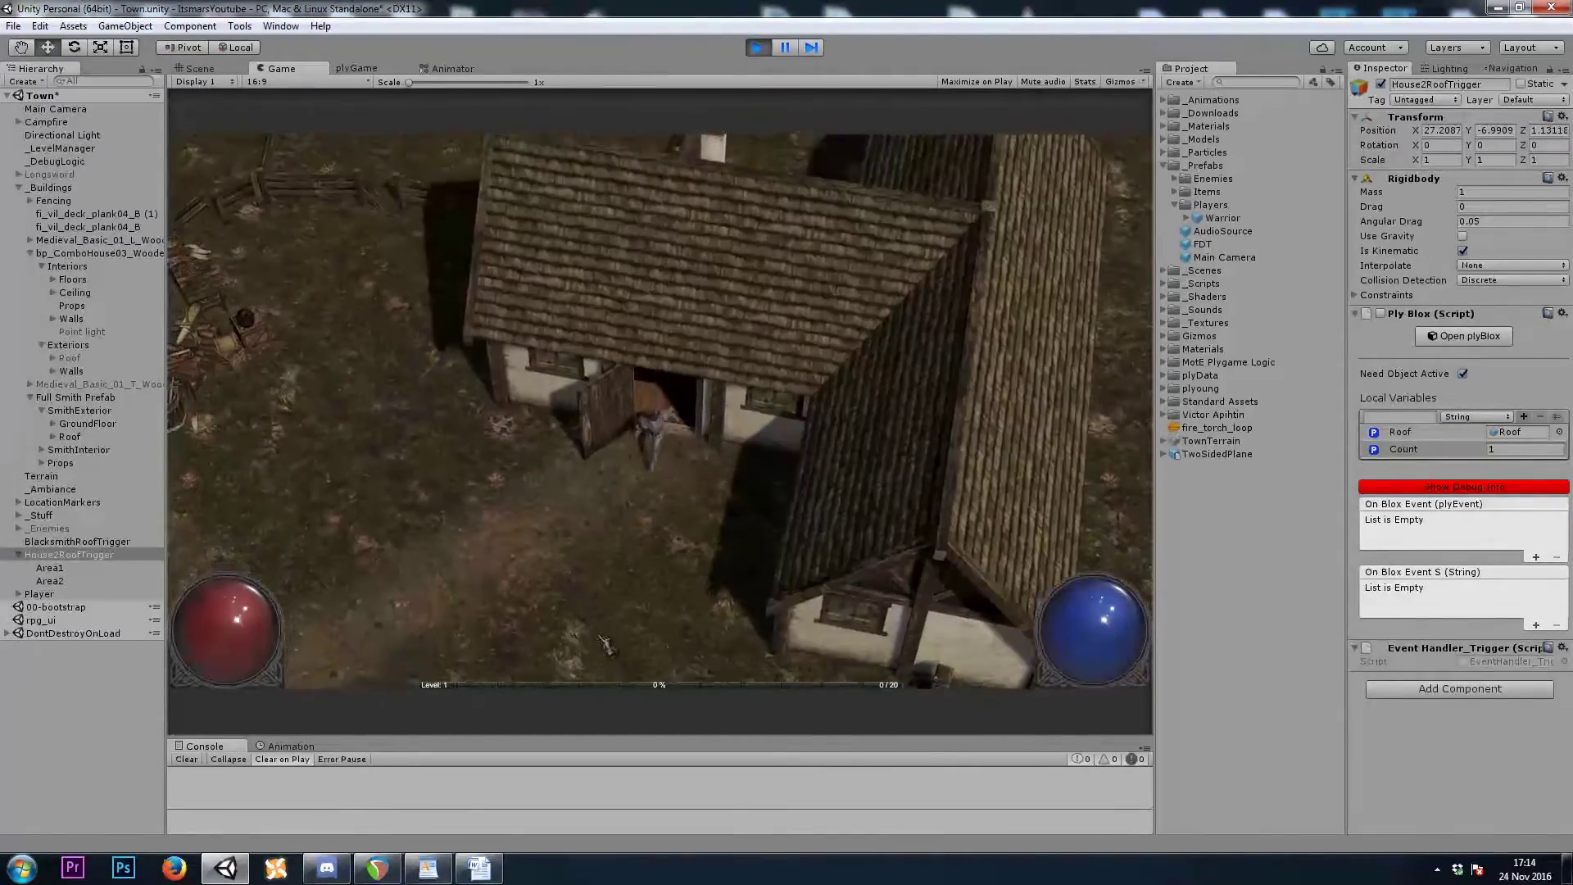